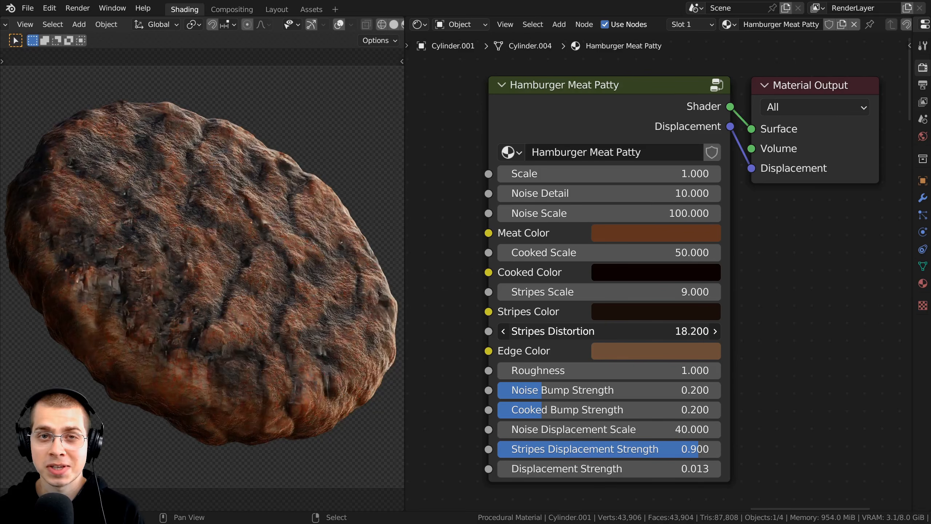
Try a Stripes Distortion of 18.2 and a brighter orange Edge Color on the Hamburger Meat Patty node
{"action": "left_click_drag", "start_coordinate": [609, 332], "coordinate": [615, 331]}
{"action": "mouse_move", "coordinate": [743, 172]}
{"action": "left_mouse_down"}
{"action": "mouse_move", "coordinate": [742, 185]}
{"action": "mouse_move", "coordinate": [743, 97]}
{"action": "mouse_move", "coordinate": [743, 171]}
{"action": "left_mouse_up"}
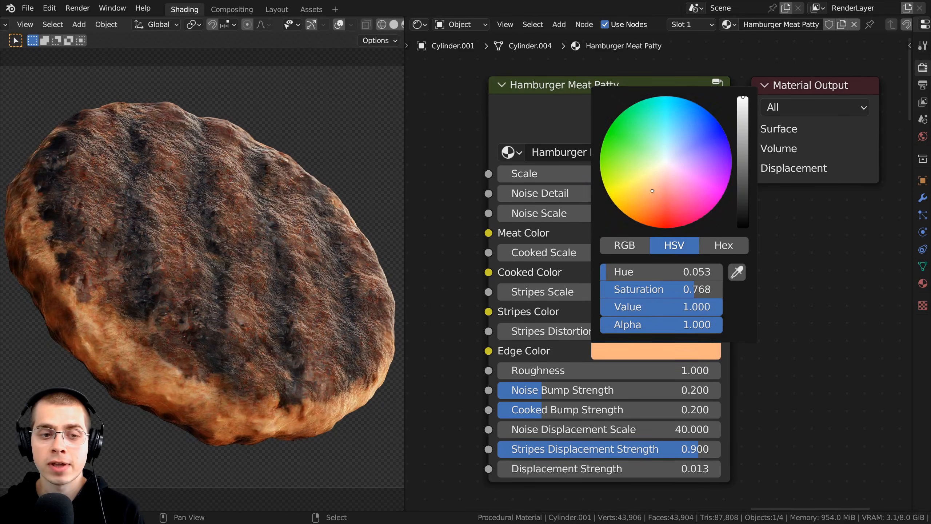
{"action": "left_click_drag", "start_coordinate": [609, 368], "coordinate": [614, 367]}
{"action": "key", "text": "ctrl+z"}
Try different Roughness, Noise Displacement Scale, Stripes Displacement Strength and Displacement Strength values on the Hamburger Meat Patty node
{"action": "left_click_drag", "start_coordinate": [557, 372], "coordinate": [572, 427]}
{"action": "key", "text": "Escape"}
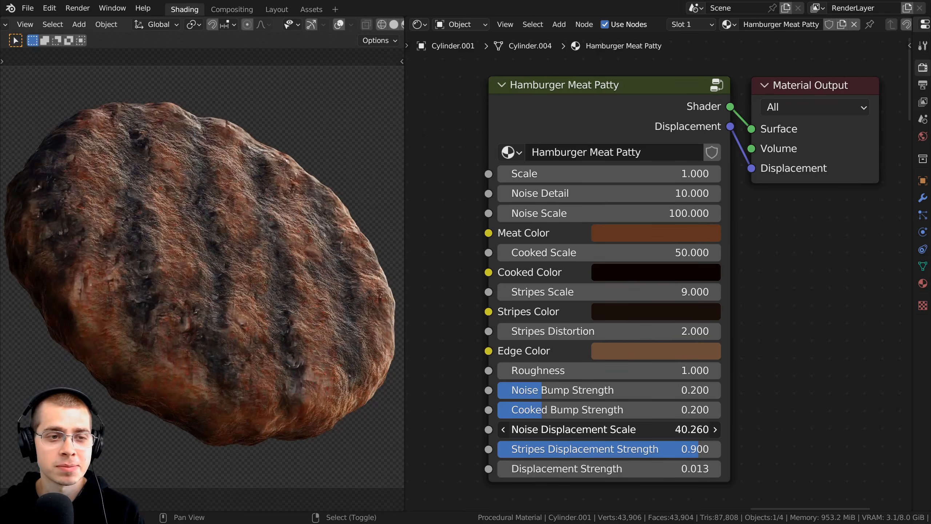
{"action": "key", "text": "Escape"}
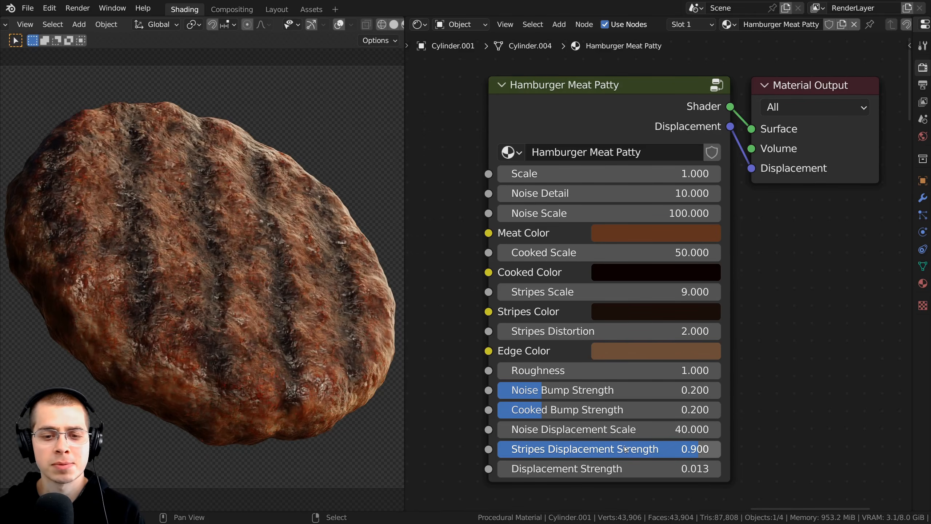
{"action": "left_click_drag", "start_coordinate": [559, 449], "coordinate": [699, 449]}
{"action": "left_click_drag", "start_coordinate": [605, 469], "coordinate": [572, 468]}
{"action": "key", "text": "Escape"}
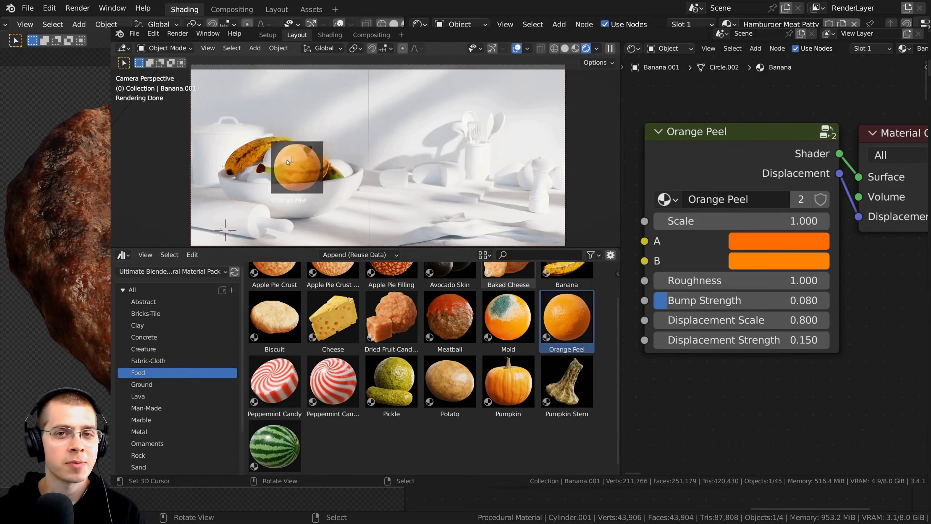
Assign the Orange Peel material to the fruit in the bowl and browse the Rock, Lava and Space asset categories
{"action": "left_click_drag", "start_coordinate": [288, 162], "coordinate": [290, 155]}
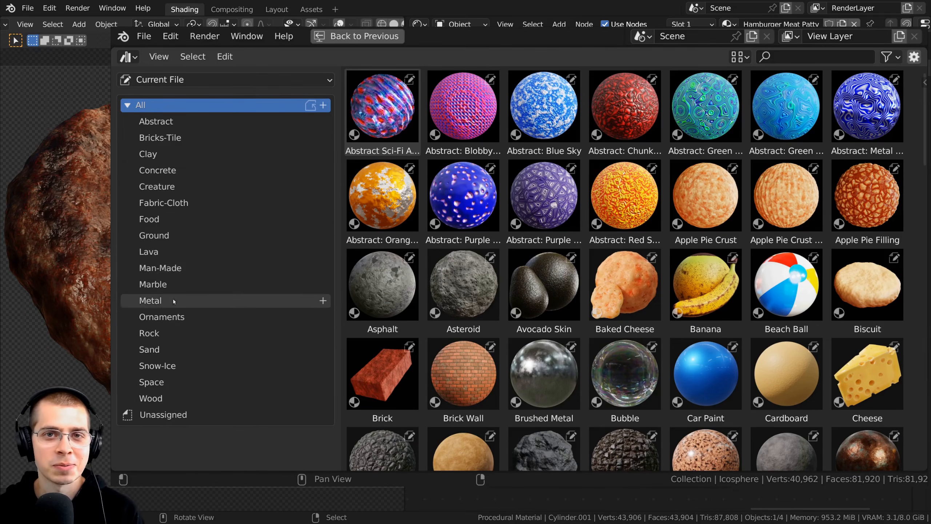
{"action": "left_click", "coordinate": [171, 333]}
{"action": "left_click", "coordinate": [162, 256]}
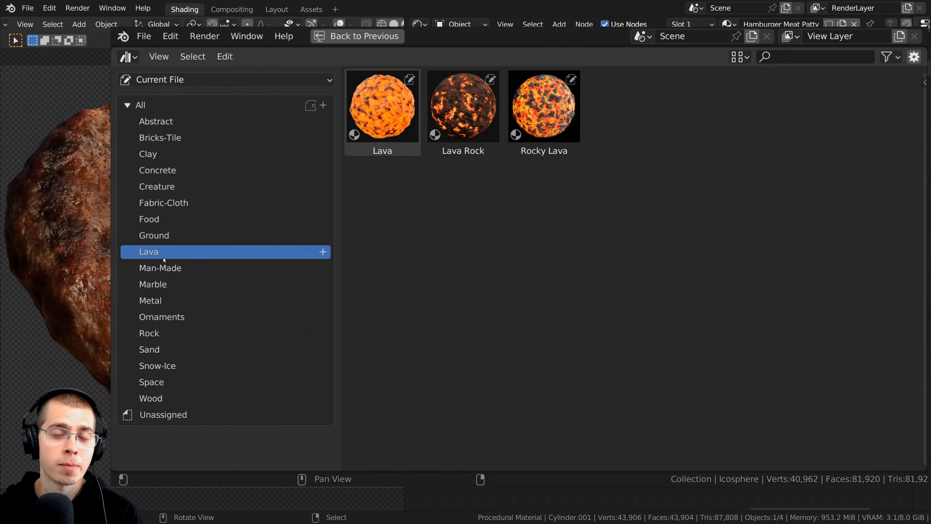
{"action": "left_click", "coordinate": [166, 385]}
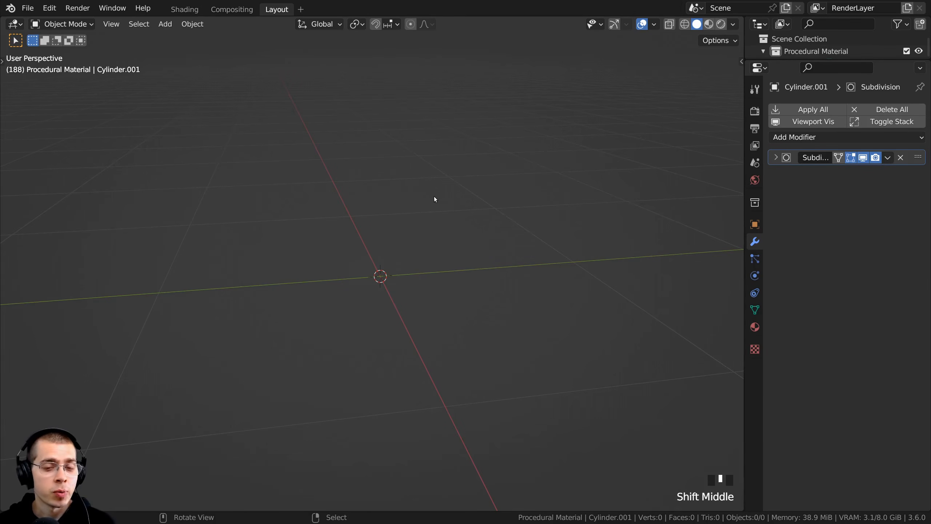
Add a cylinder mesh at the scene's origin
{"action": "middle_click_drag", "start_coordinate": [434, 192], "coordinate": [421, 219]}
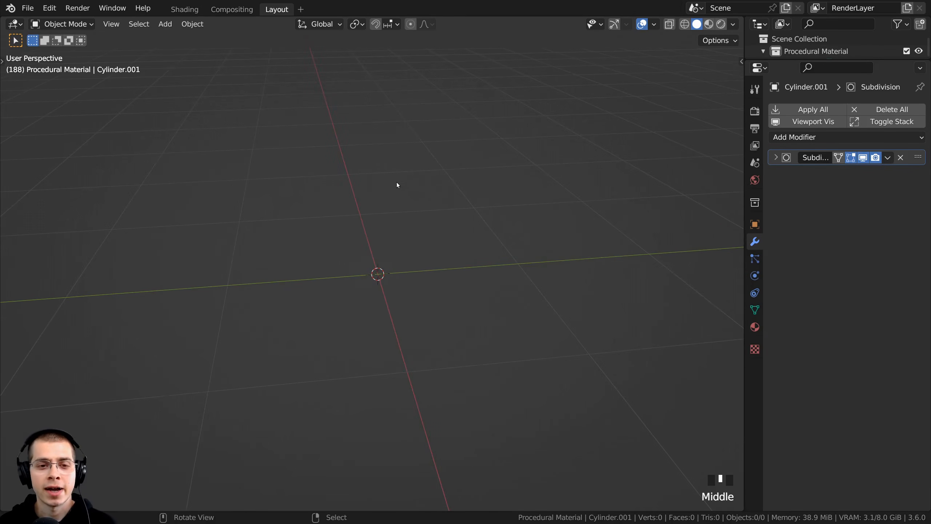
{"action": "key", "text": "shift+a"}
{"action": "mouse_move", "coordinate": [341, 136]}
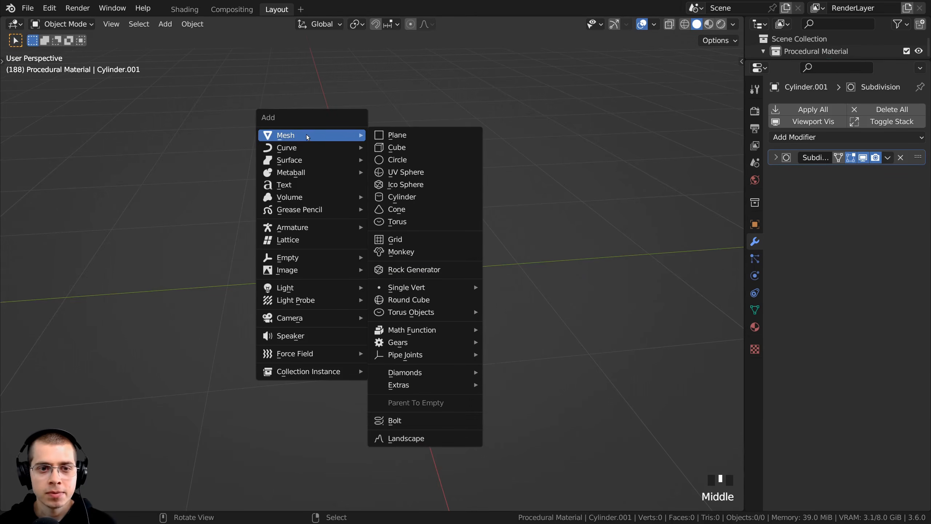
{"action": "left_click", "coordinate": [422, 197]}
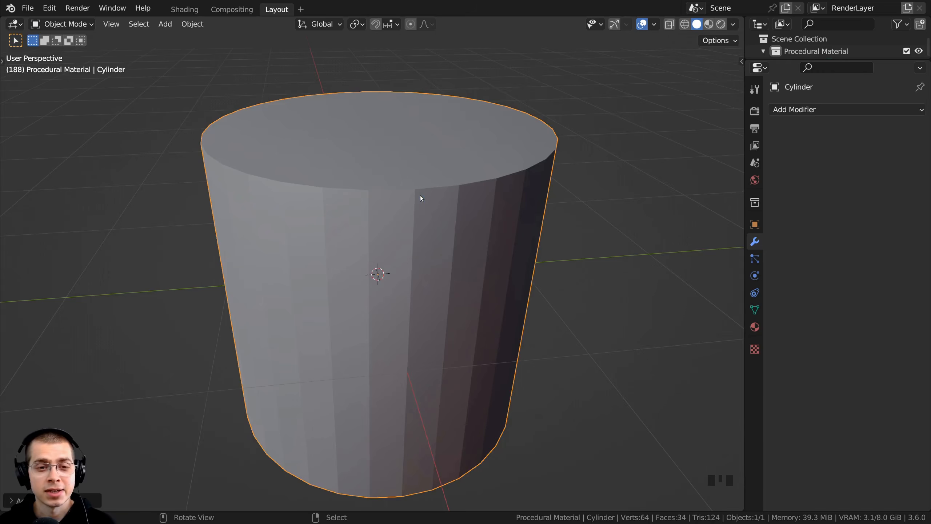
{"action": "scroll", "coordinate": [486, 170], "scroll_direction": "down", "scroll_amount": 3}
{"action": "middle_click_drag", "start_coordinate": [486, 170], "coordinate": [434, 124]}
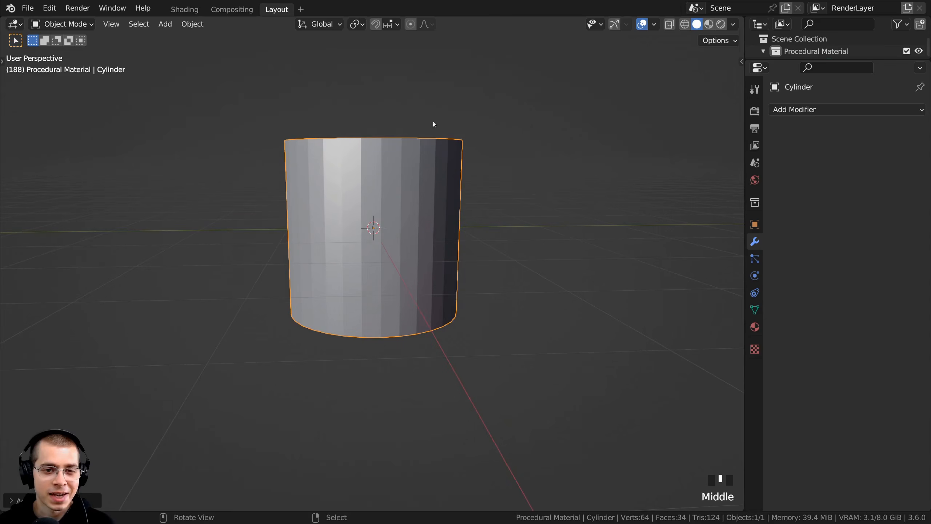
Scale the whole cylinder uniformly to 0.1
{"action": "key", "text": "g"}
{"action": "right_click", "coordinate": [430, 128]}
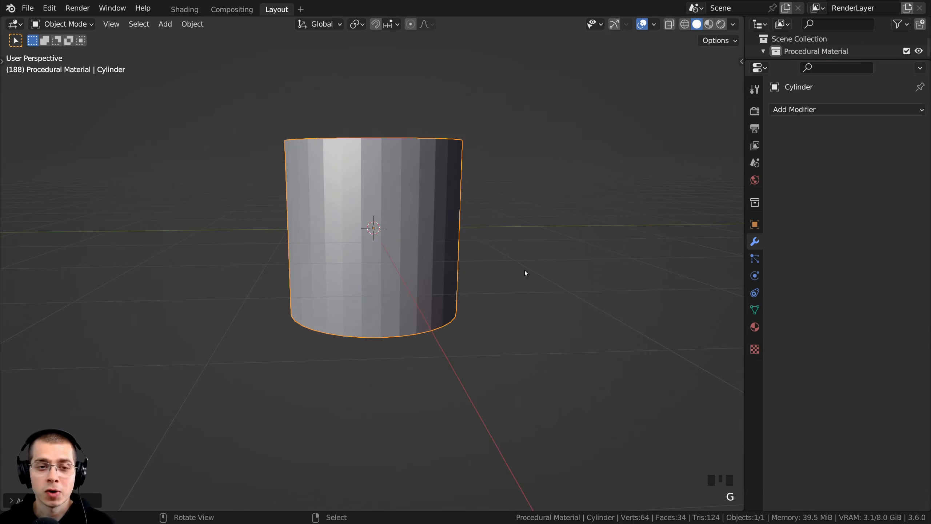
{"action": "middle_click_drag", "start_coordinate": [526, 273], "coordinate": [452, 321]}
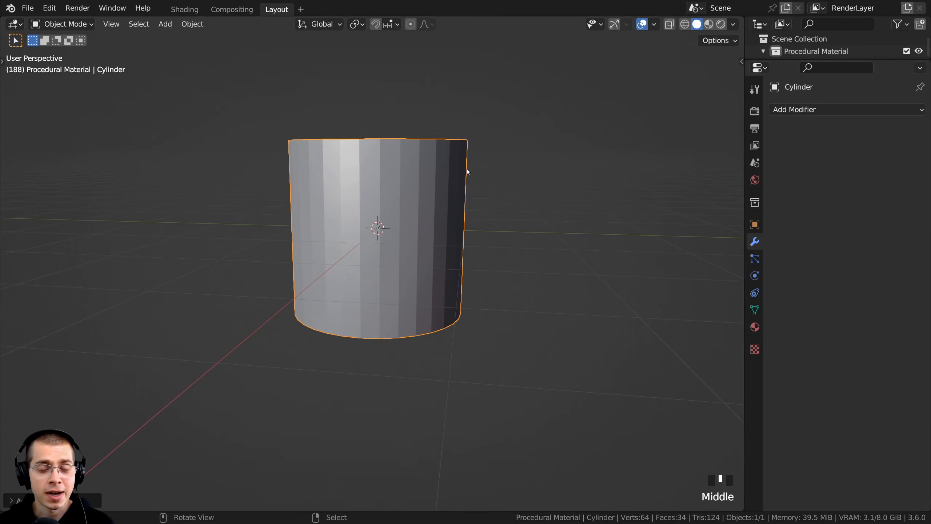
{"action": "middle_click_drag", "start_coordinate": [467, 171], "coordinate": [473, 224]}
{"action": "key", "text": "s"}
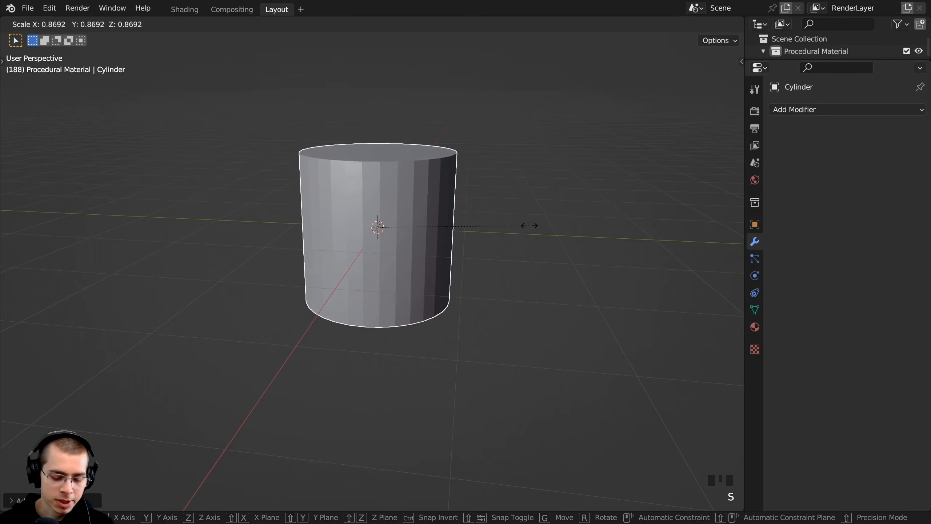
{"action": "type", "text": "1"}
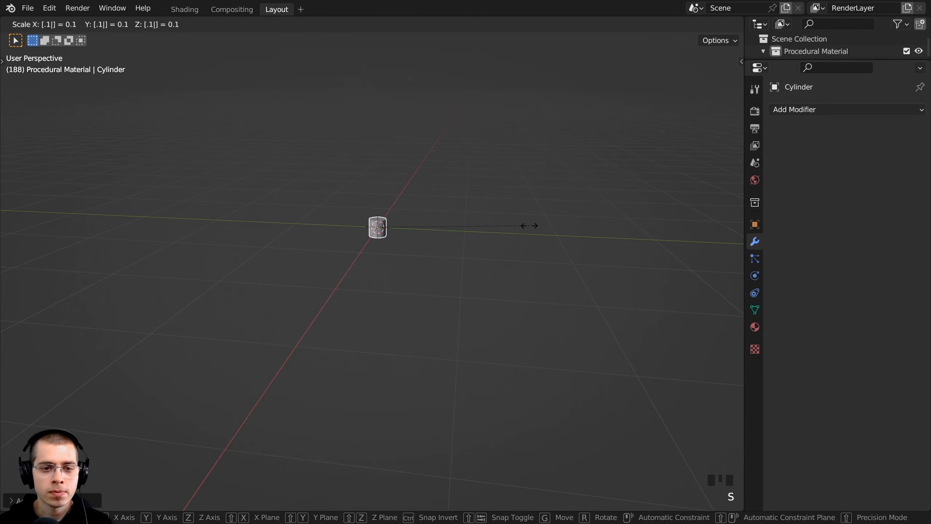
{"action": "key", "text": "Return"}
{"action": "scroll", "coordinate": [368, 243], "scroll_direction": "up", "scroll_amount": 1}
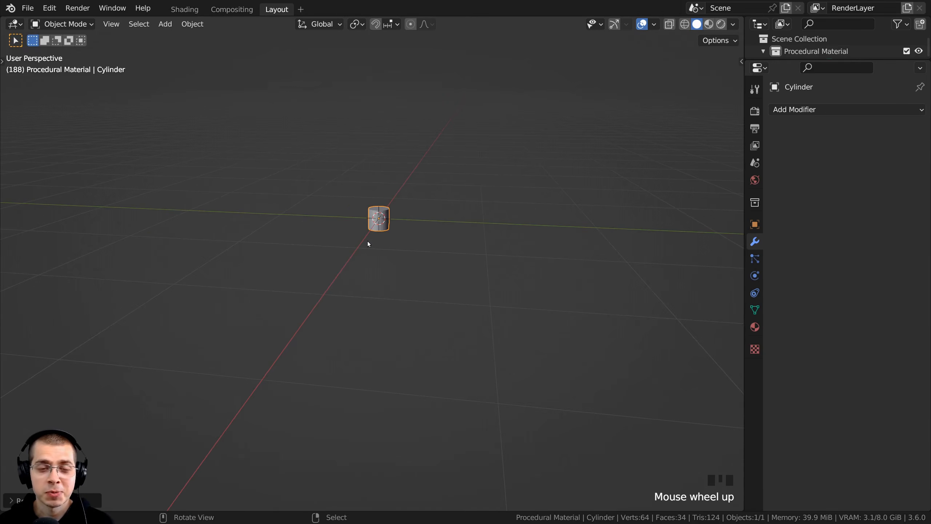
Frame the shrunken cylinder in the view and apply its scale
{"action": "key", "text": "KP_Decimal"}
{"action": "scroll", "coordinate": [405, 238], "scroll_direction": "down", "scroll_amount": 2}
{"action": "middle_click_drag", "start_coordinate": [406, 238], "coordinate": [402, 209]}
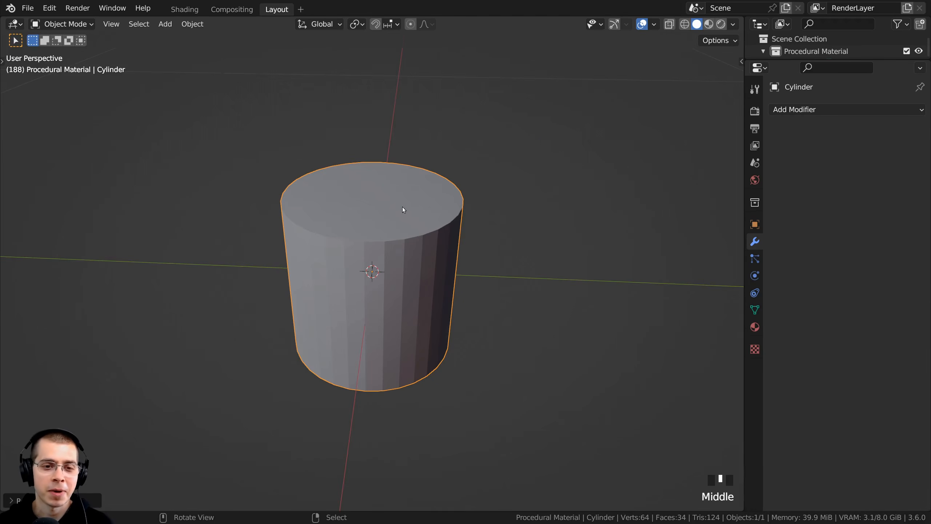
{"action": "key", "text": "ctrl+a"}
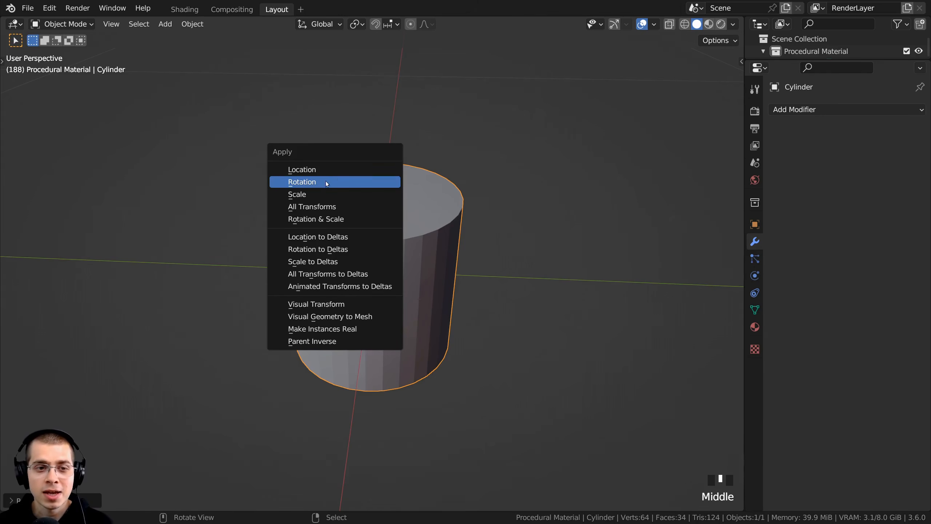
{"action": "left_click", "coordinate": [320, 196]}
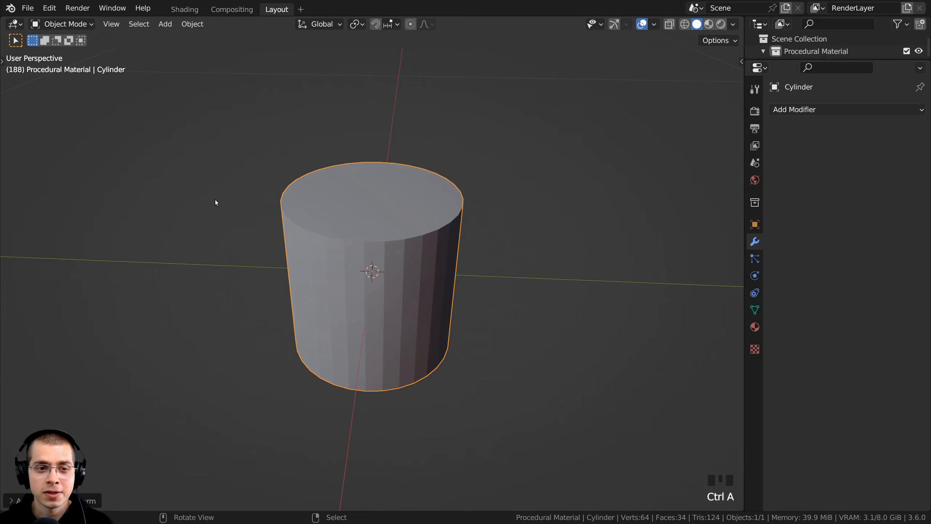
Flatten the cylinder's mesh along the Z axis in Edit Mode into a thin disc
{"action": "middle_click_drag", "start_coordinate": [516, 233], "coordinate": [534, 245]}
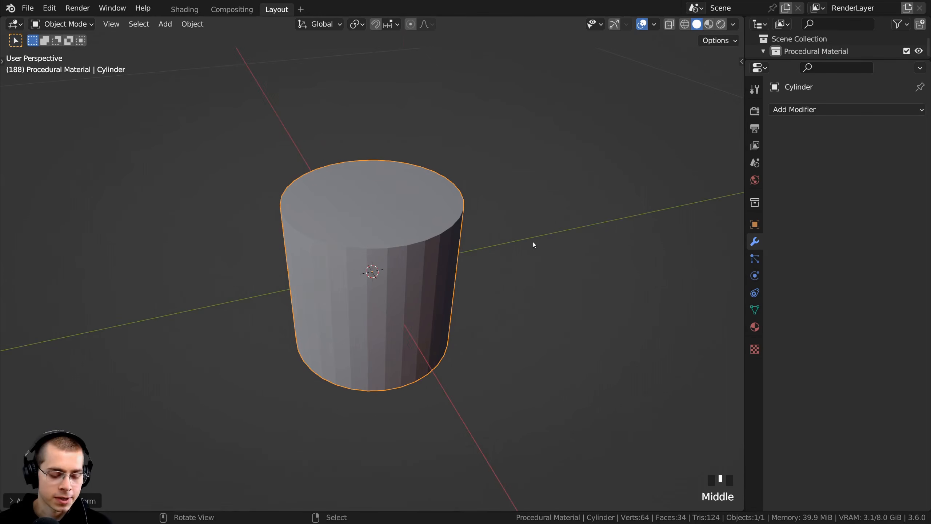
{"action": "key", "text": "Tab"}
{"action": "middle_click_drag", "start_coordinate": [570, 183], "coordinate": [626, 170]}
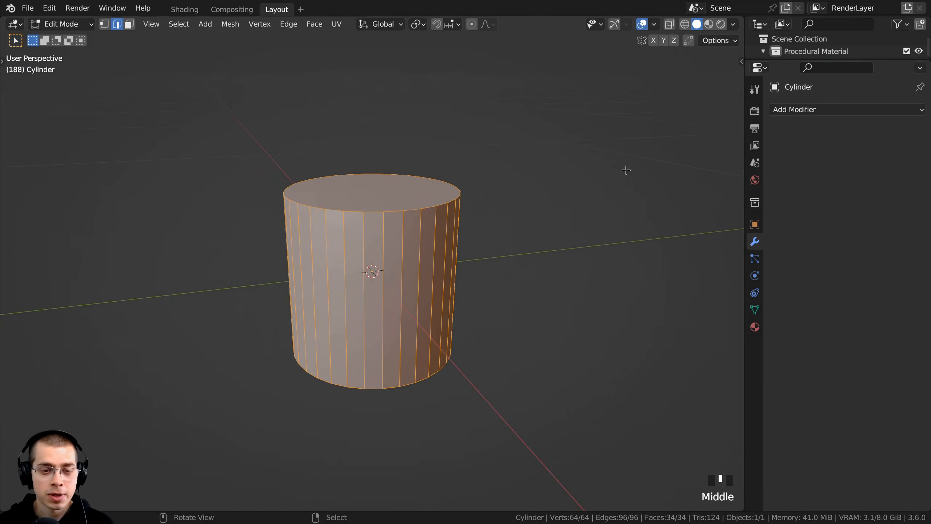
{"action": "key", "text": "s"}
{"action": "key", "text": "z"}
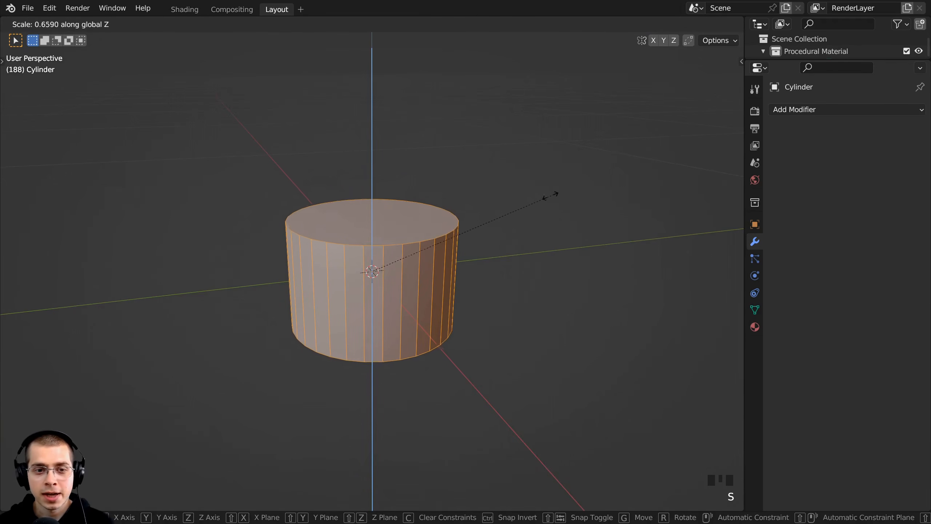
{"action": "left_click", "coordinate": [415, 259]}
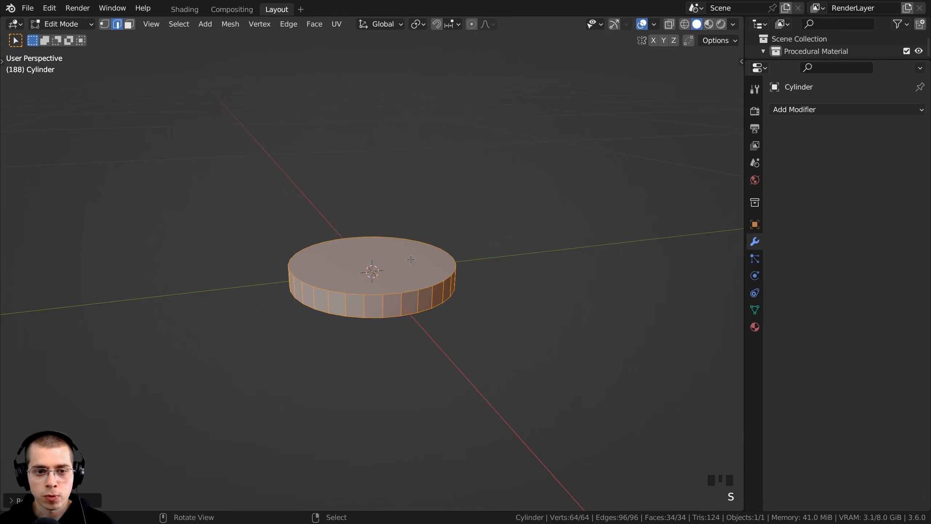
Bevel the disc's top edge loop with one segment and a width of about 0.0075
{"action": "middle_click_drag", "start_coordinate": [415, 259], "coordinate": [182, 129]}
{"action": "key", "text": "alt+a"}
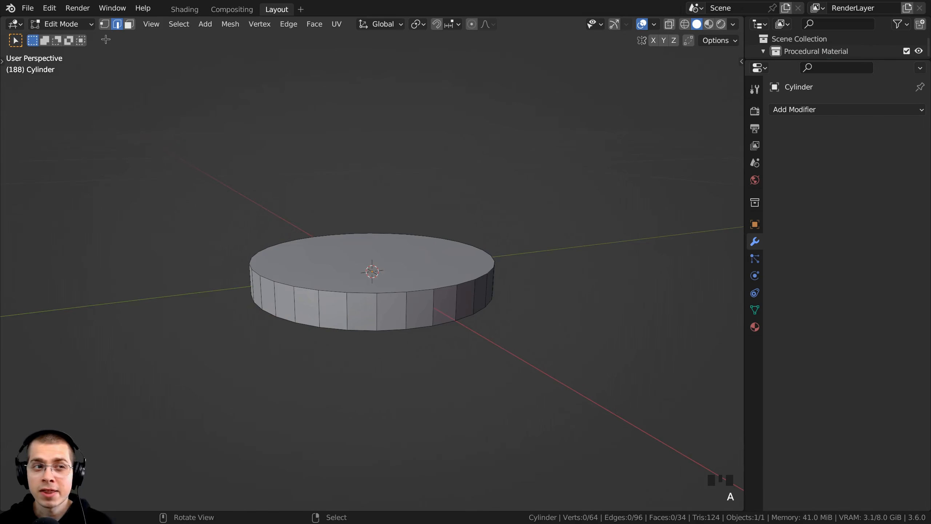
{"action": "left_click", "coordinate": [105, 24]}
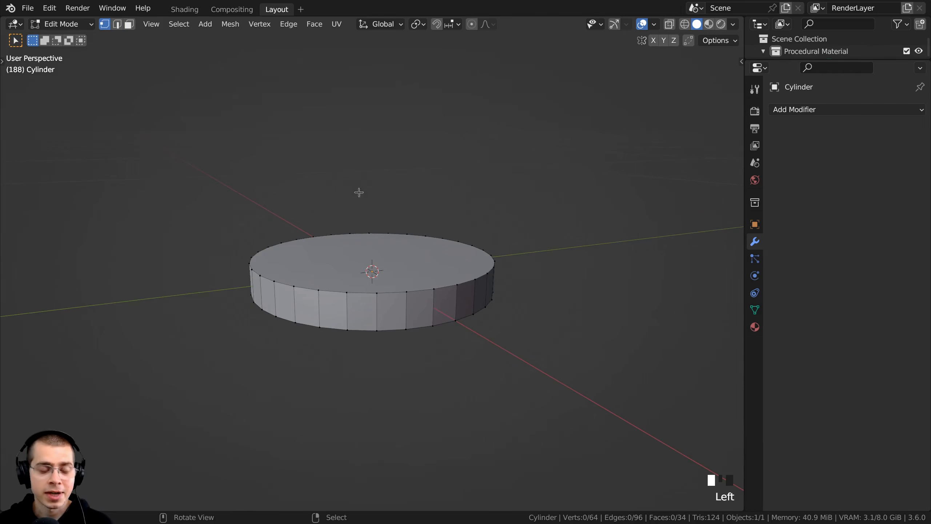
{"action": "left_click", "coordinate": [422, 289], "text": "alt"}
{"action": "middle_click_drag", "start_coordinate": [467, 197], "coordinate": [614, 307], "text": "shift"}
{"action": "key", "text": "ctrl+b"}
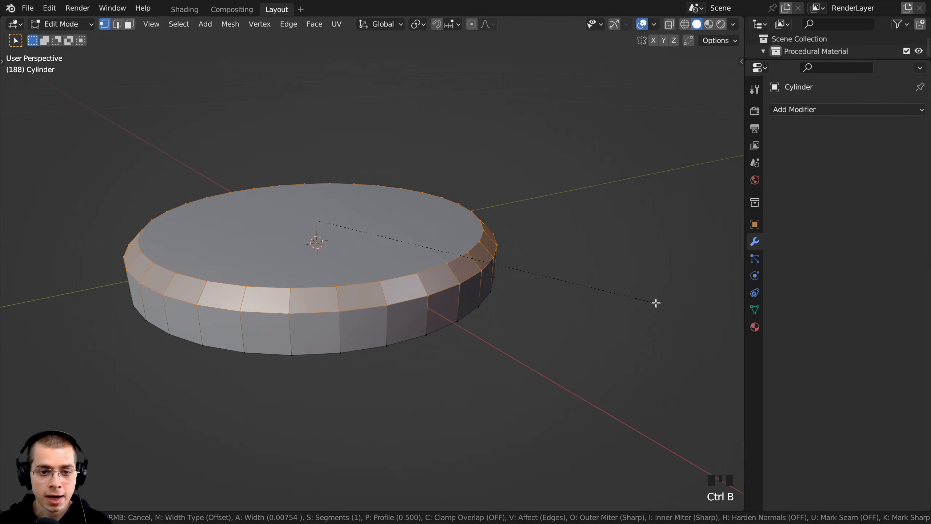
{"action": "left_click", "coordinate": [656, 302]}
Bevel the bottom edge loop of the disc in the same way as the top rim
{"action": "middle_click_drag", "start_coordinate": [428, 354], "coordinate": [368, 199]}
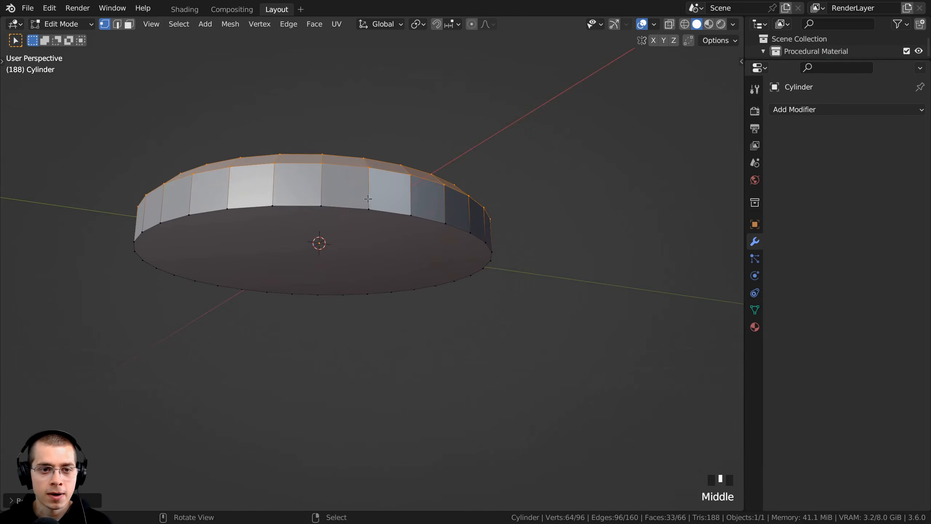
{"action": "right_click", "coordinate": [347, 206], "text": "alt"}
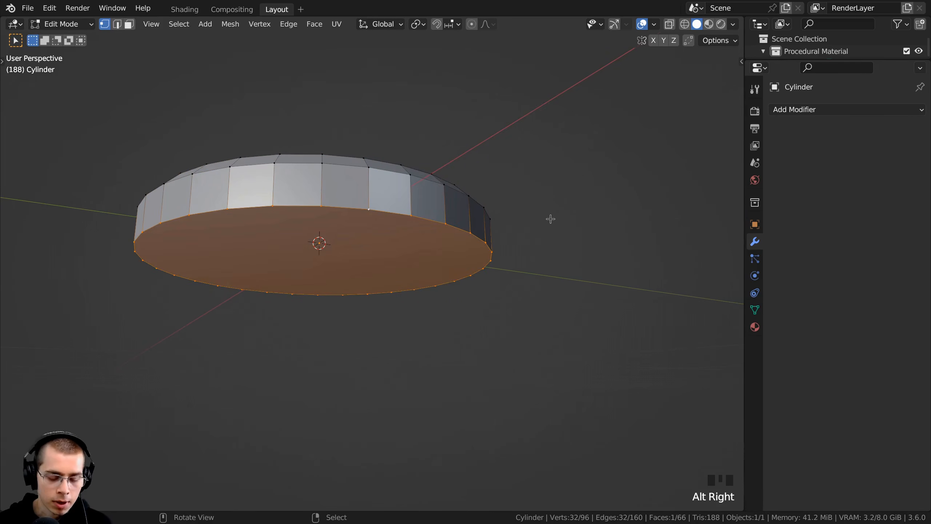
{"action": "key", "text": "ctrl+b"}
{"action": "left_click", "coordinate": [576, 214]}
Thicken the entire beveled mesh along the Z axis by a factor of about 1.13 and return to Object Mode
{"action": "middle_click_drag", "start_coordinate": [576, 213], "coordinate": [493, 264]}
{"action": "key", "text": "a"}
{"action": "key", "text": "s"}
{"action": "key", "text": "z"}
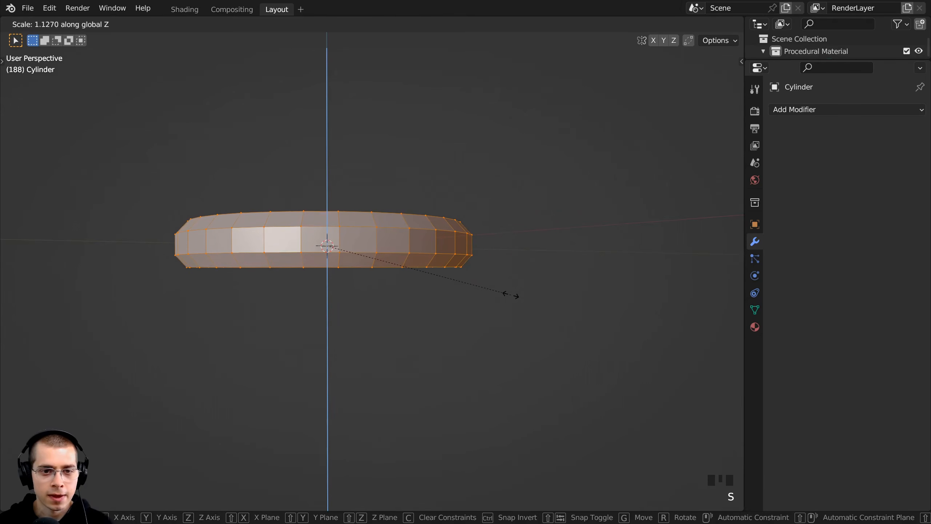
{"action": "left_click", "coordinate": [512, 297]}
{"action": "middle_click_drag", "start_coordinate": [485, 246], "coordinate": [353, 240]}
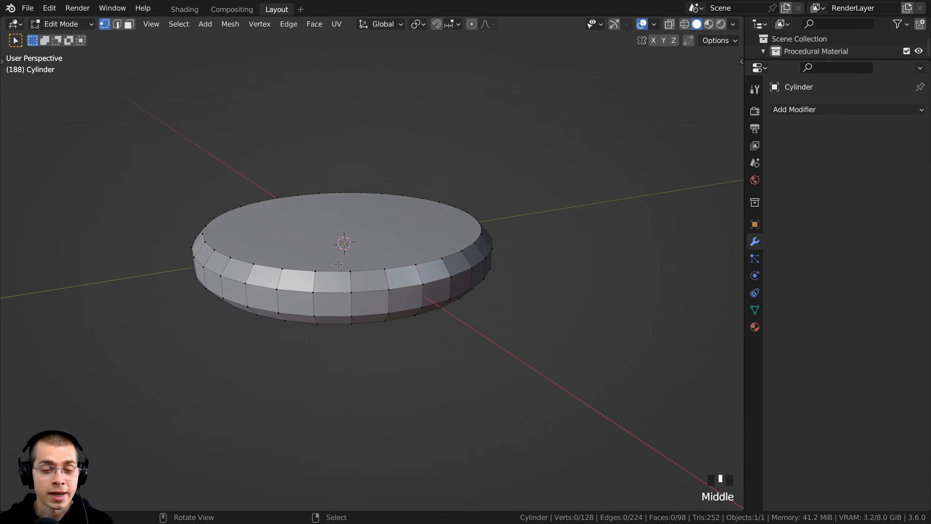
{"action": "key", "text": "Tab"}
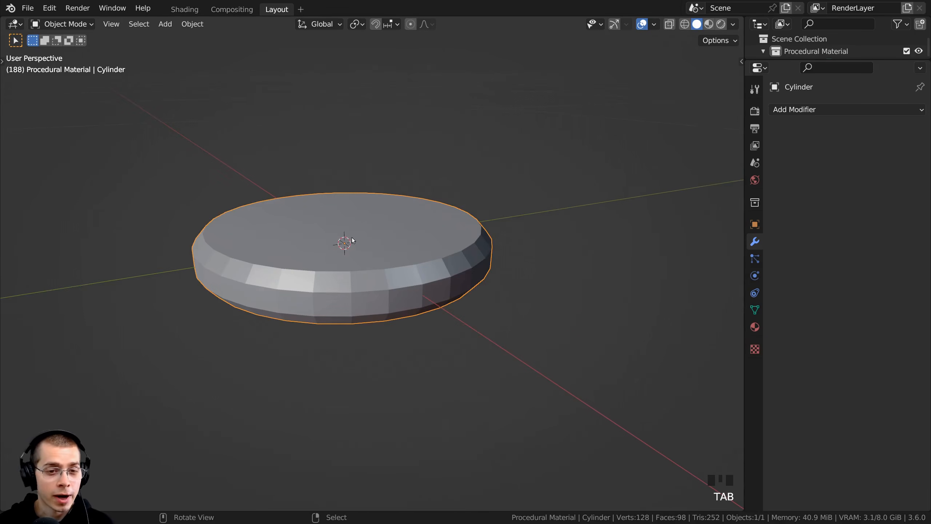
Add a Catmull-Clark Subdivision Surface modifier to the disc and set its viewport level to 3
{"action": "left_click", "coordinate": [799, 110]}
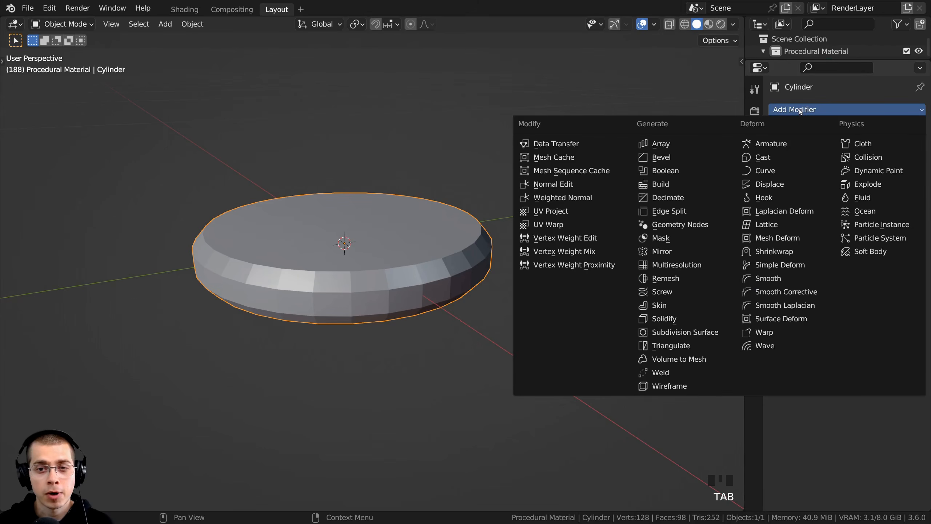
{"action": "left_click", "coordinate": [651, 332]}
{"action": "middle_click_drag", "start_coordinate": [623, 326], "coordinate": [473, 316]}
{"action": "left_click", "coordinate": [902, 191]}
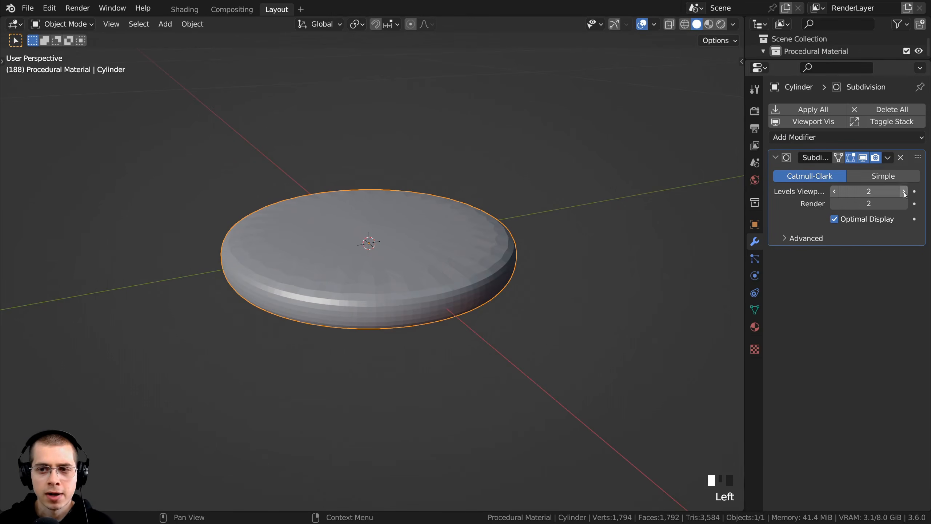
{"action": "left_click", "coordinate": [903, 191]}
{"action": "left_click", "coordinate": [904, 192]}
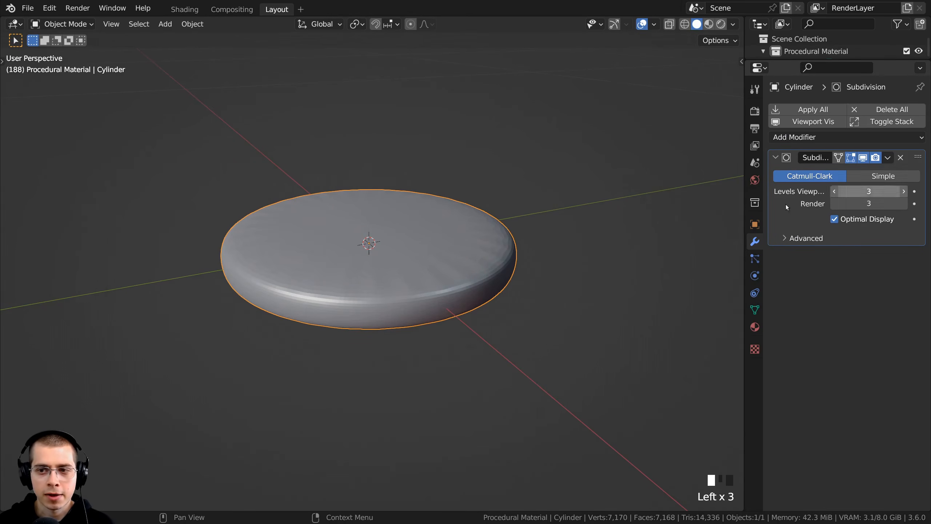
{"action": "middle_click_drag", "start_coordinate": [531, 242], "coordinate": [528, 267]}
{"action": "scroll", "coordinate": [502, 234], "scroll_direction": "up", "scroll_amount": 4}
{"action": "middle_click_drag", "start_coordinate": [504, 216], "coordinate": [502, 257]}
{"action": "scroll", "coordinate": [448, 239], "scroll_direction": "down", "scroll_amount": 3}
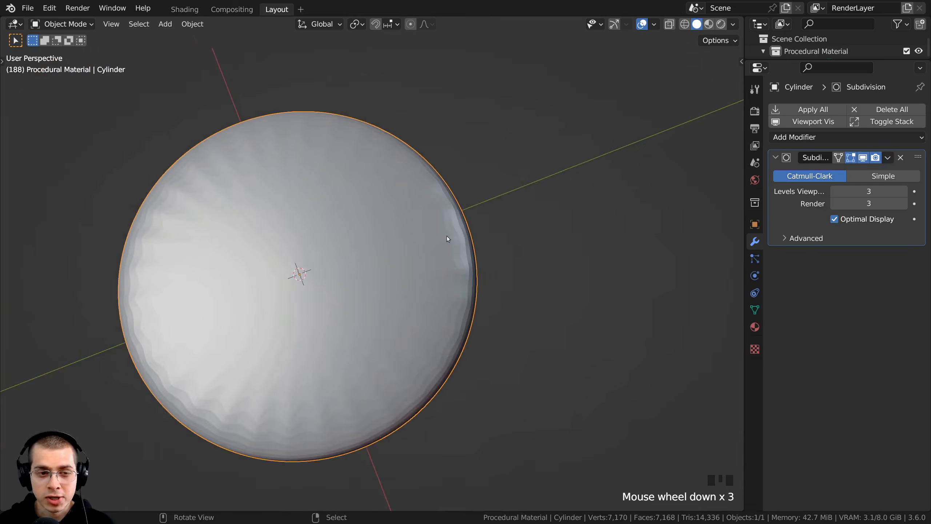
In Edit Mode, select the disc's top and bottom cap faces and inset both by about 0.011
{"action": "middle_click_drag", "start_coordinate": [447, 239], "coordinate": [416, 235]}
{"action": "key", "text": "Tab"}
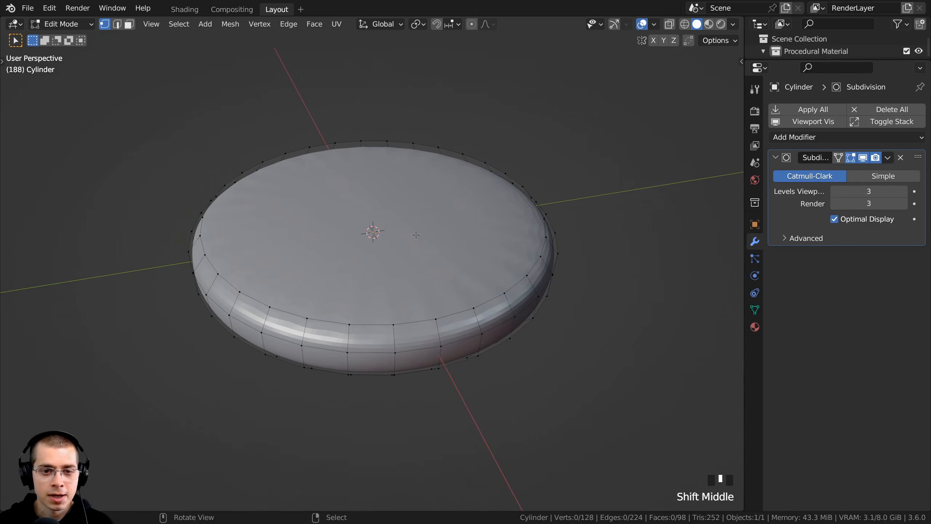
{"action": "left_click", "coordinate": [129, 24]}
{"action": "middle_click_drag", "start_coordinate": [433, 250], "coordinate": [387, 256], "text": "shift"}
{"action": "right_click", "coordinate": [402, 239]}
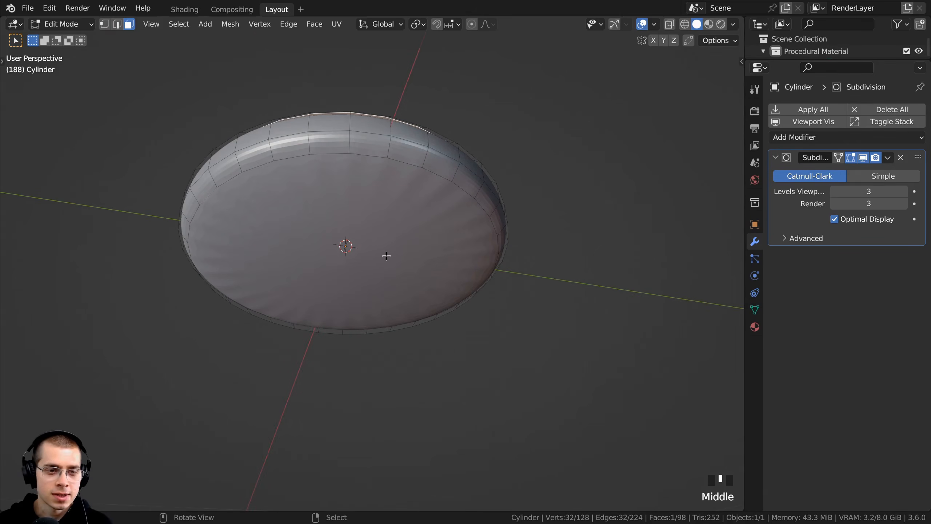
{"action": "left_click", "coordinate": [350, 224], "text": "shift"}
{"action": "middle_click_drag", "start_coordinate": [561, 189], "coordinate": [624, 169]}
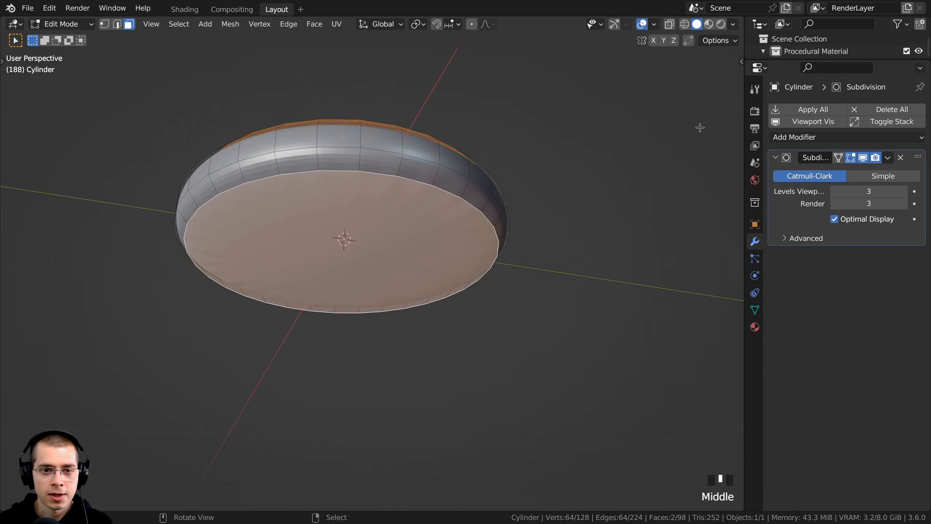
{"action": "key", "text": "i"}
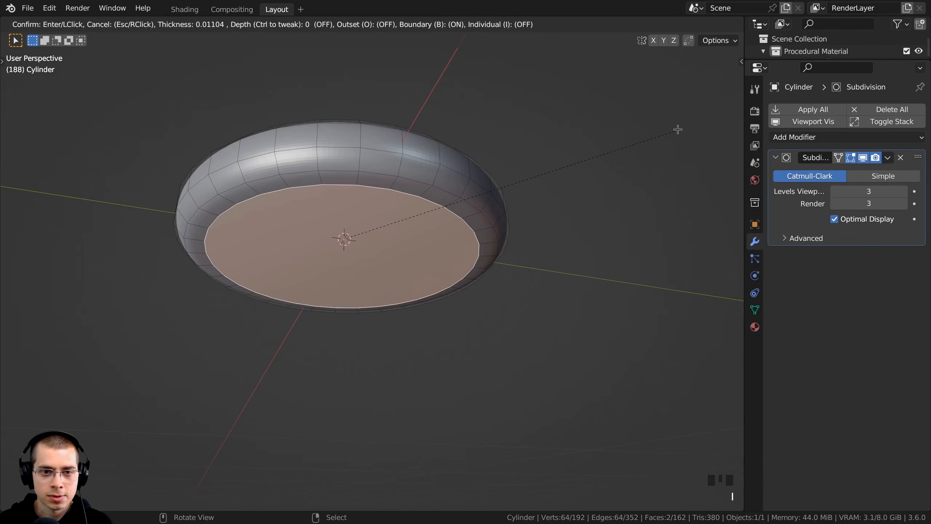
{"action": "left_click", "coordinate": [678, 129]}
Inset both cap faces four more times as concentric rings toward the centre and return to Object Mode
{"action": "key", "text": "i"}
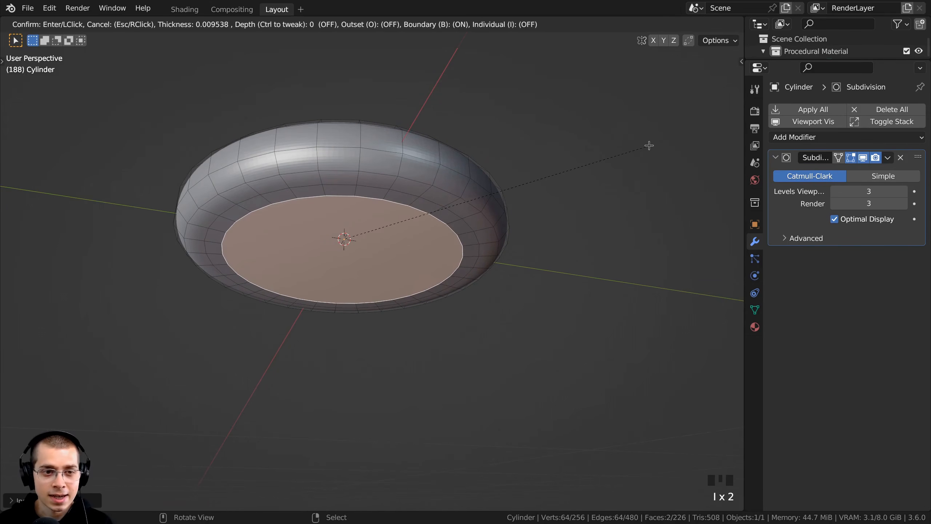
{"action": "left_click", "coordinate": [634, 131]}
{"action": "middle_click_drag", "start_coordinate": [634, 131], "coordinate": [616, 134]}
{"action": "key", "text": "i"}
{"action": "left_click", "coordinate": [601, 136]}
{"action": "key", "text": "i"}
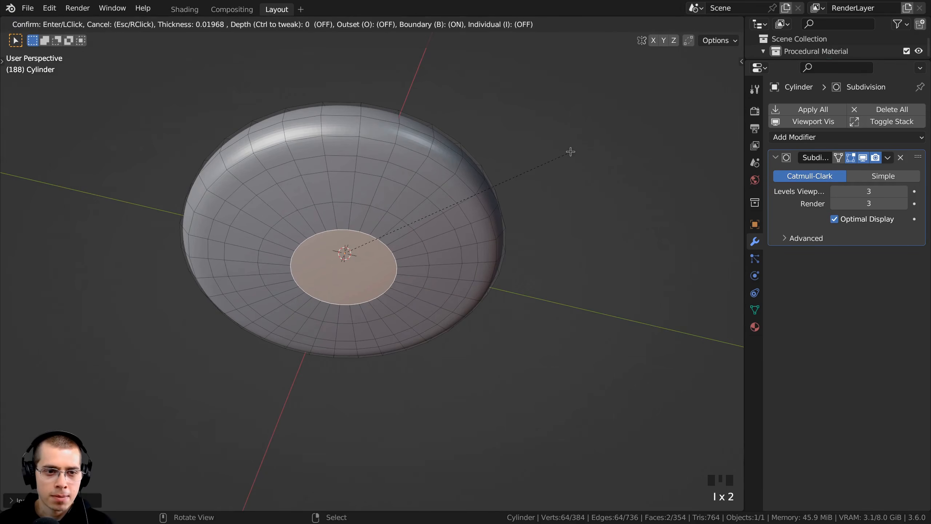
{"action": "left_click", "coordinate": [570, 150]}
{"action": "key", "text": "i"}
{"action": "left_click", "coordinate": [535, 169]}
{"action": "middle_click_drag", "start_coordinate": [532, 166], "coordinate": [380, 147]}
{"action": "key", "text": "Tab"}
Widen the Properties editor and apply the disc's Subdivision modifier
{"action": "middle_click_drag", "start_coordinate": [322, 309], "coordinate": [490, 261]}
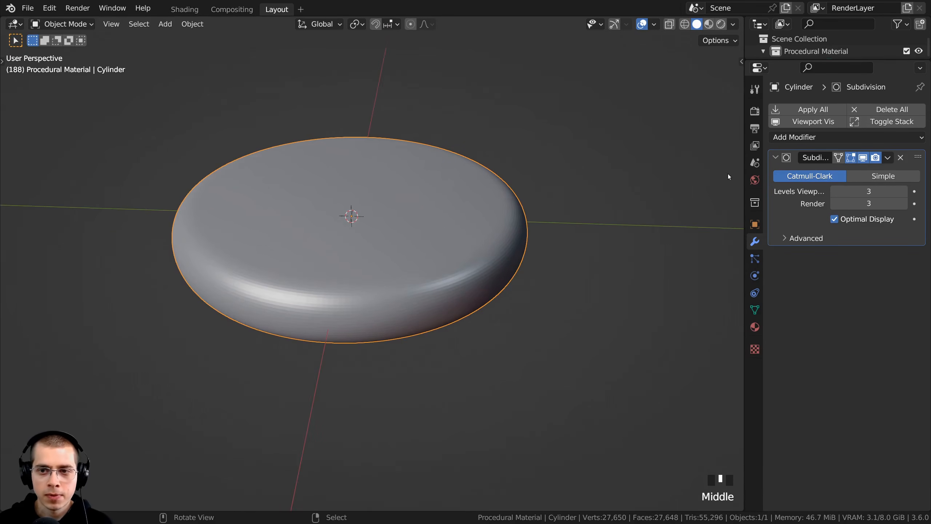
{"action": "left_click_drag", "start_coordinate": [745, 172], "coordinate": [692, 167]}
{"action": "left_click", "coordinate": [888, 158]}
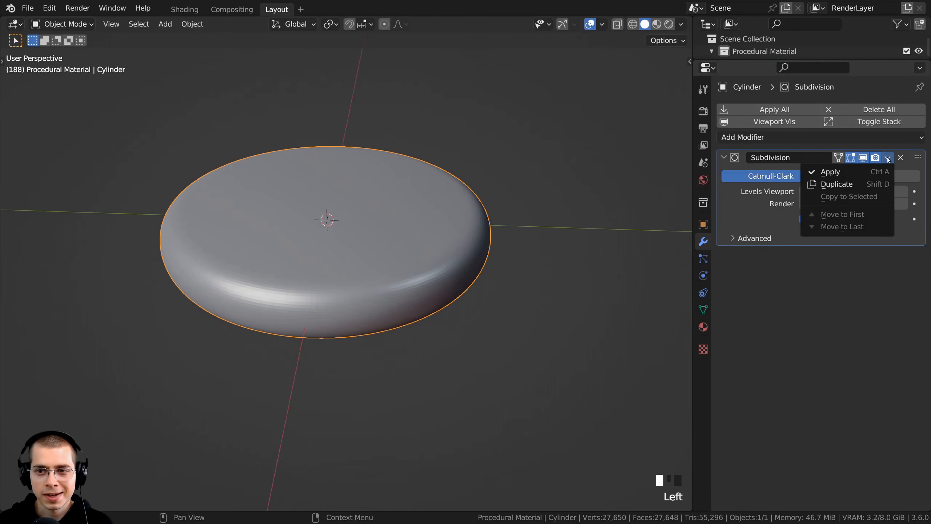
{"action": "left_click", "coordinate": [853, 170]}
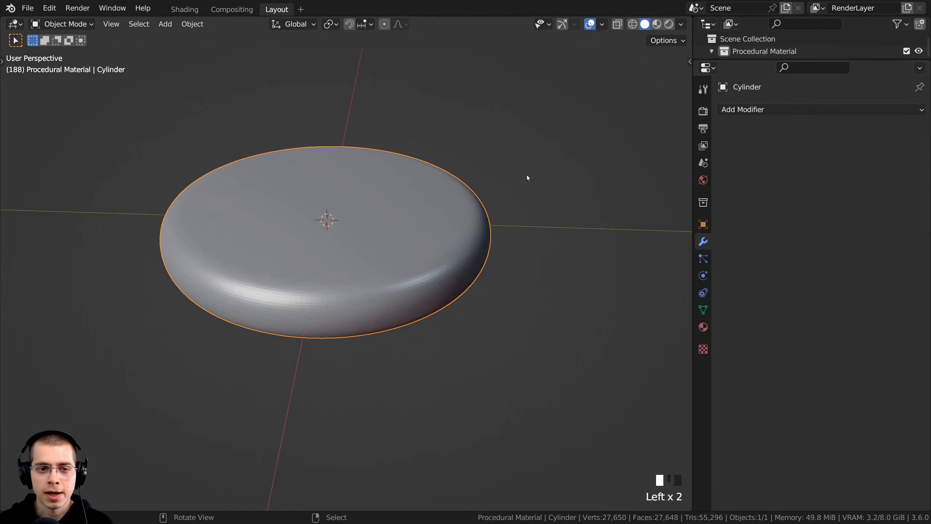
Shade the disc smooth
{"action": "scroll", "coordinate": [386, 192], "scroll_direction": "up", "scroll_amount": 2}
{"action": "middle_click_drag", "start_coordinate": [386, 191], "coordinate": [377, 221], "text": "shift"}
{"action": "scroll", "coordinate": [346, 177], "scroll_direction": "down", "scroll_amount": 2}
{"action": "right_click", "coordinate": [345, 178]}
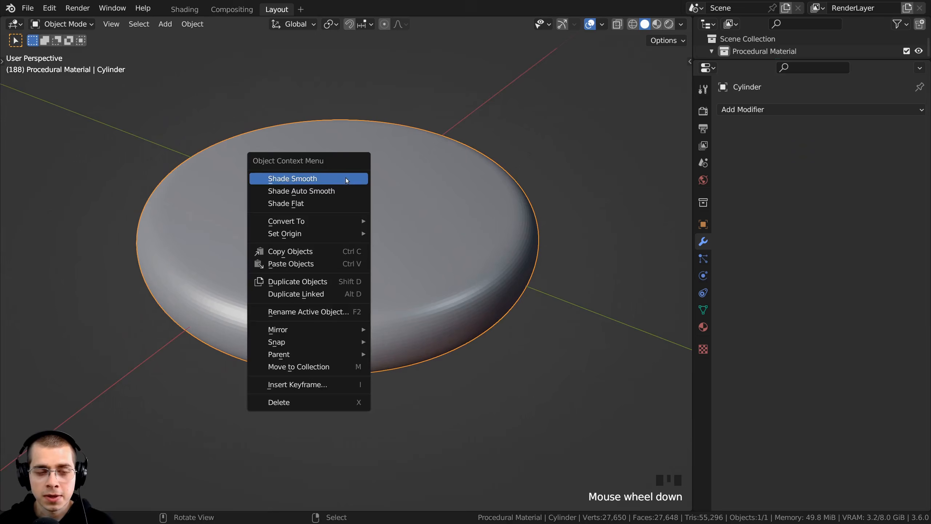
{"action": "left_click", "coordinate": [331, 178]}
Examine the disc's mesh topology in Edit Mode at the cap centre and around the rim
{"action": "middle_click_drag", "start_coordinate": [331, 178], "coordinate": [376, 249], "text": "shift"}
{"action": "scroll", "coordinate": [390, 218], "scroll_direction": "up", "scroll_amount": 2}
{"action": "key", "text": "Tab"}
{"action": "middle_click_drag", "start_coordinate": [530, 279], "coordinate": [405, 393]}
{"action": "key", "text": "a"}
{"action": "key", "text": "a"}
{"action": "key", "text": "a"}
{"action": "key", "text": "Tab"}
{"action": "key", "text": "Tab"}
{"action": "middle_click_drag", "start_coordinate": [360, 213], "coordinate": [340, 260]}
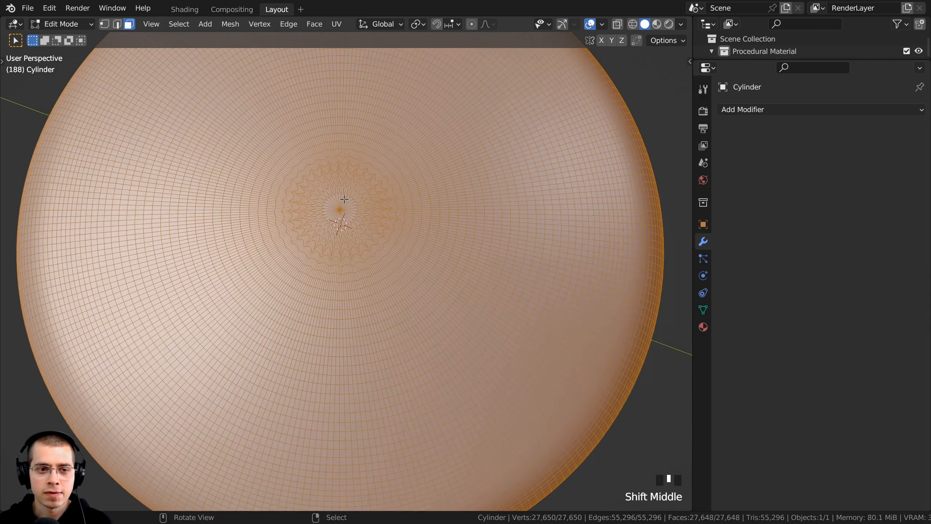
{"action": "scroll", "coordinate": [341, 260], "scroll_direction": "up", "scroll_amount": 4}
{"action": "scroll", "coordinate": [229, 246], "scroll_direction": "down", "scroll_amount": 1}
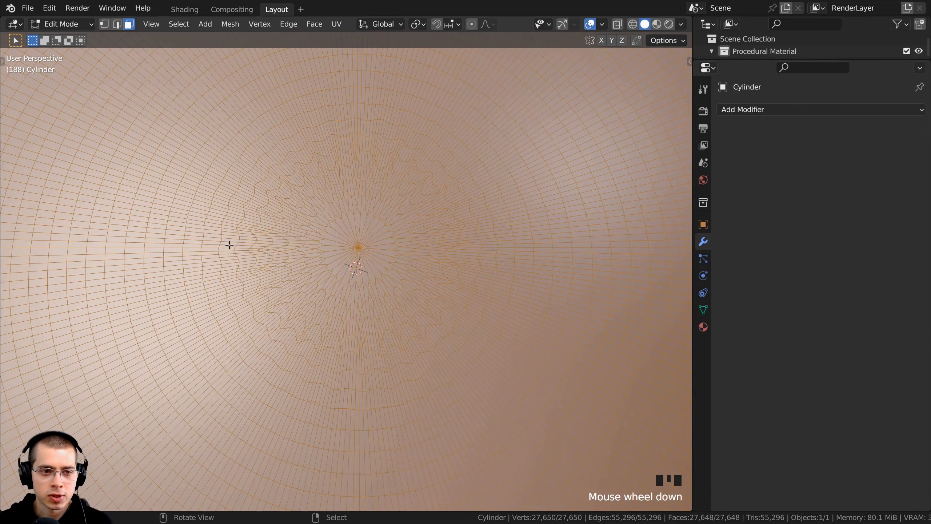
{"action": "key", "text": "alt+a"}
{"action": "scroll", "coordinate": [260, 245], "scroll_direction": "down", "scroll_amount": 3}
{"action": "middle_click_drag", "start_coordinate": [260, 245], "coordinate": [383, 237]}
{"action": "scroll", "coordinate": [393, 319], "scroll_direction": "up", "scroll_amount": 4}
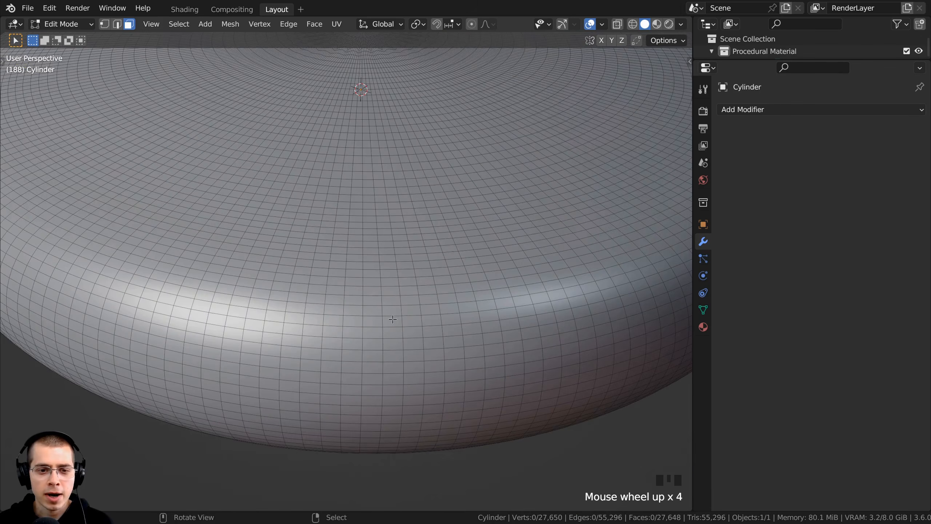
{"action": "scroll", "coordinate": [393, 318], "scroll_direction": "down", "scroll_amount": 10}
{"action": "middle_click_drag", "start_coordinate": [394, 318], "coordinate": [336, 217], "text": "shift"}
{"action": "key", "text": "Tab"}
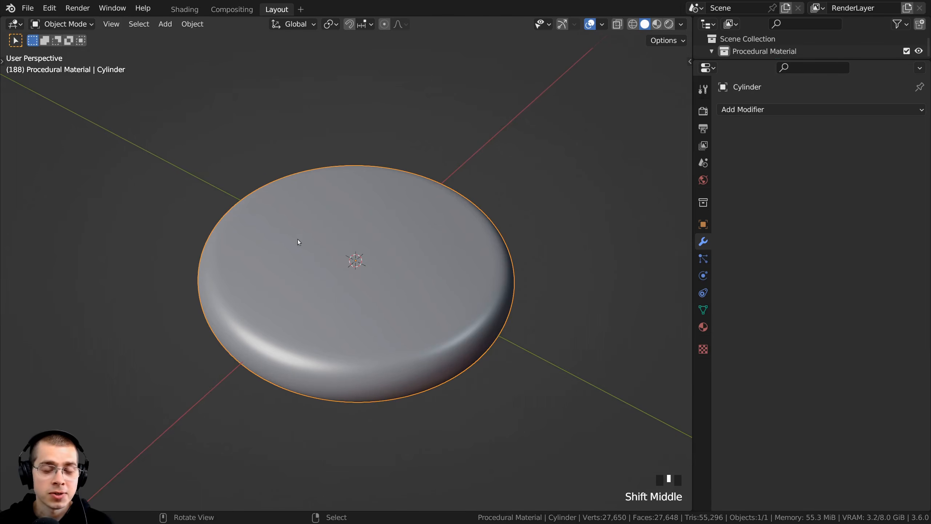
{"action": "key", "text": "g"}
{"action": "key", "text": "Escape"}
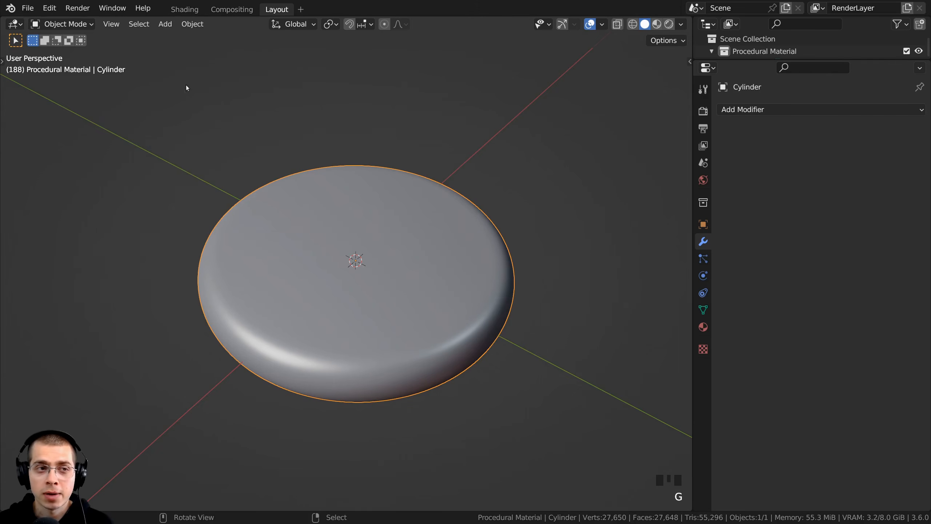
Switch to Sculpt Mode, set the voxel size to about 0.0155 and voxel-remesh the disc
{"action": "left_click", "coordinate": [73, 24]}
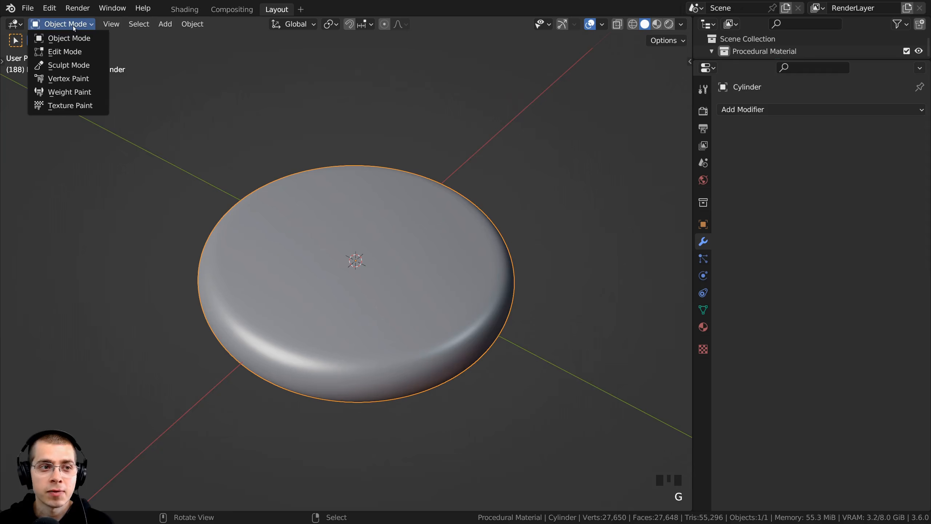
{"action": "left_click", "coordinate": [73, 65]}
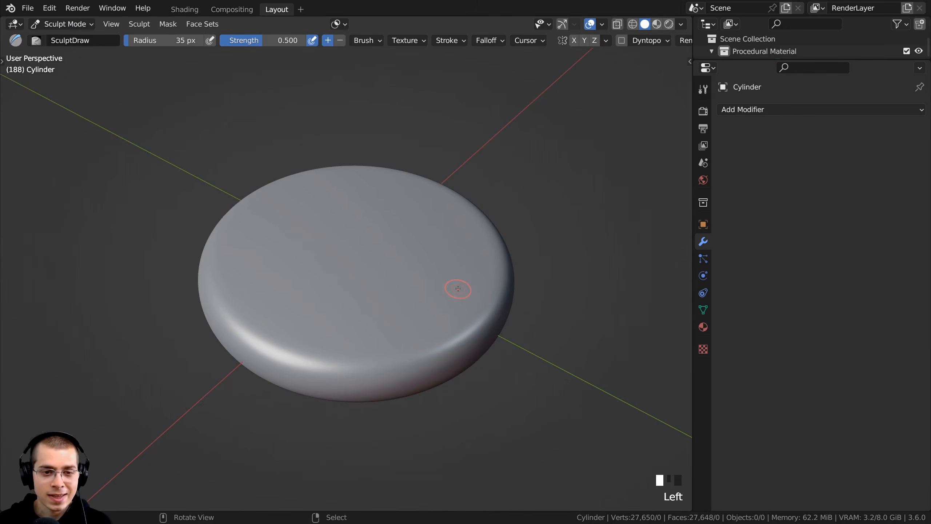
{"action": "key", "text": "r"}
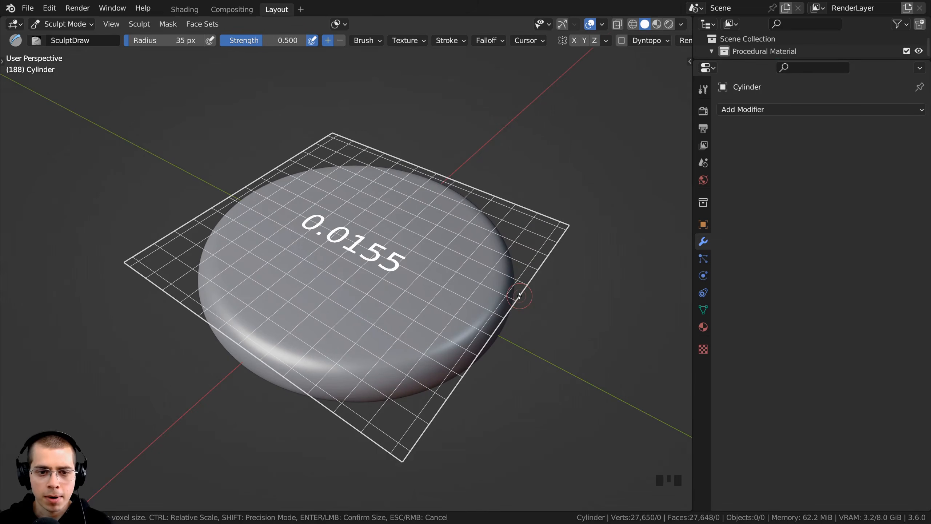
{"action": "left_click", "coordinate": [520, 295]}
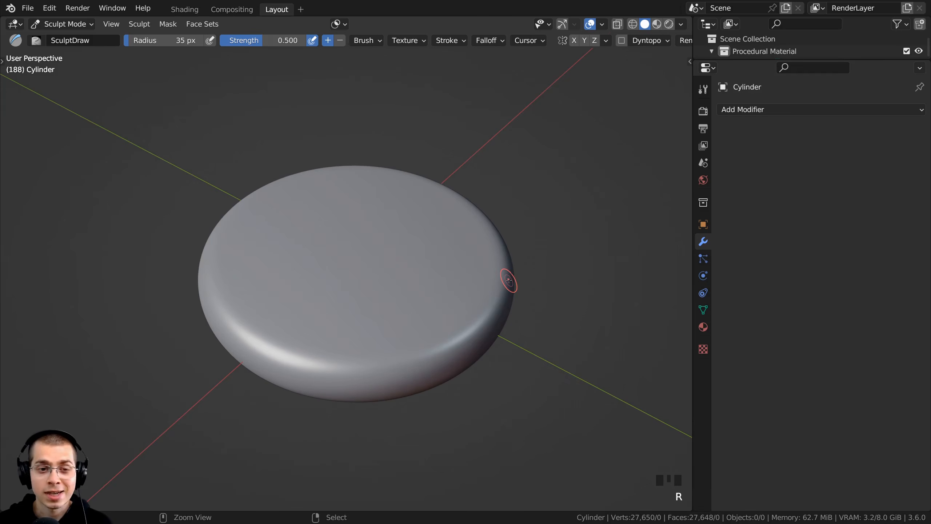
{"action": "key", "text": "ctrl+r"}
{"action": "middle_click_drag", "start_coordinate": [377, 364], "coordinate": [370, 341]}
Check the remeshed disc's topology in Edit Mode and bring the disc back to Object Mode
{"action": "left_click", "coordinate": [51, 24]}
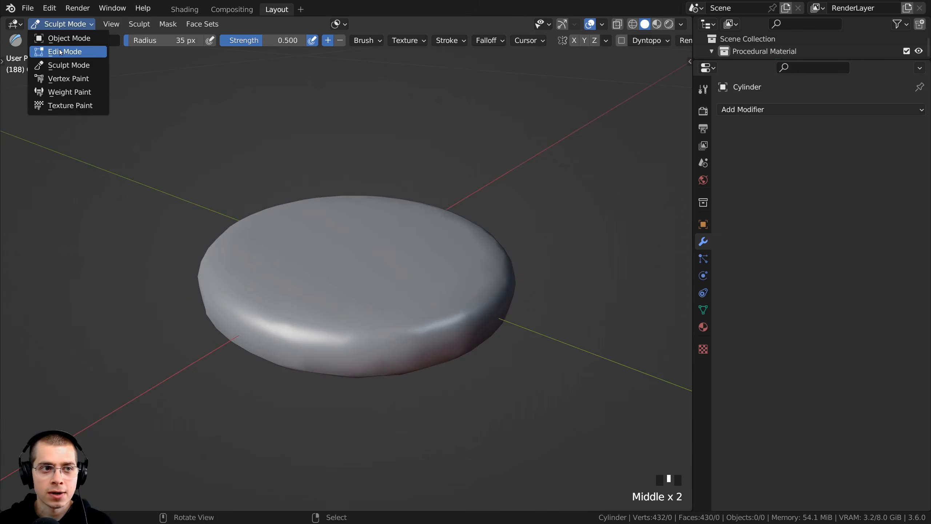
{"action": "left_click", "coordinate": [60, 52]}
{"action": "middle_click_drag", "start_coordinate": [404, 227], "coordinate": [255, 291]}
{"action": "scroll", "coordinate": [322, 278], "scroll_direction": "down", "scroll_amount": 3}
{"action": "key", "text": "Tab"}
{"action": "middle_click_drag", "start_coordinate": [338, 328], "coordinate": [524, 308]}
{"action": "scroll", "coordinate": [531, 221], "scroll_direction": "up", "scroll_amount": 2}
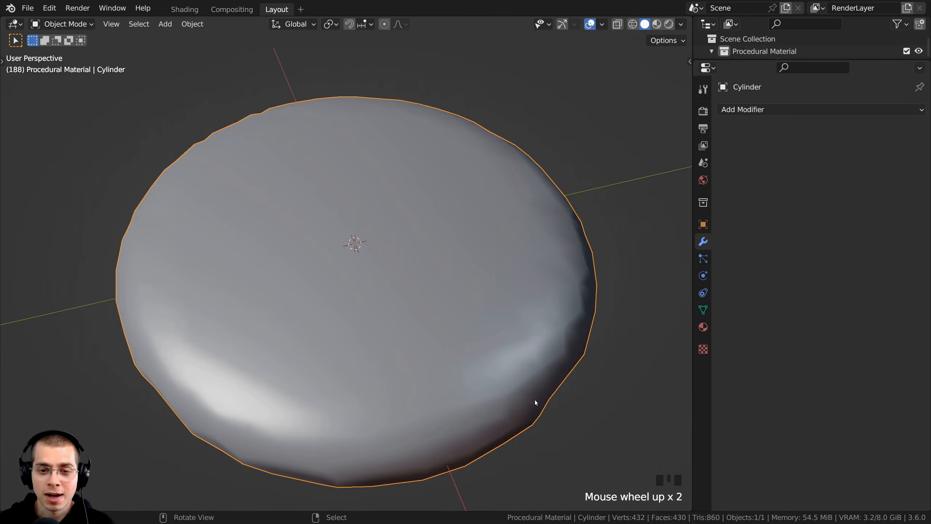
Add a Subdivision Surface modifier to the remeshed disc with viewport and render levels of 3
{"action": "left_click", "coordinate": [750, 110]}
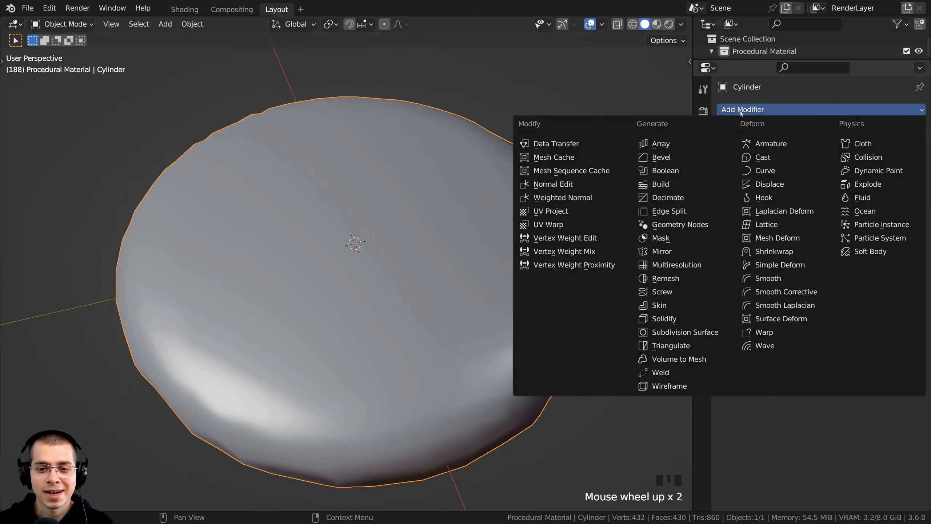
{"action": "left_click", "coordinate": [670, 335]}
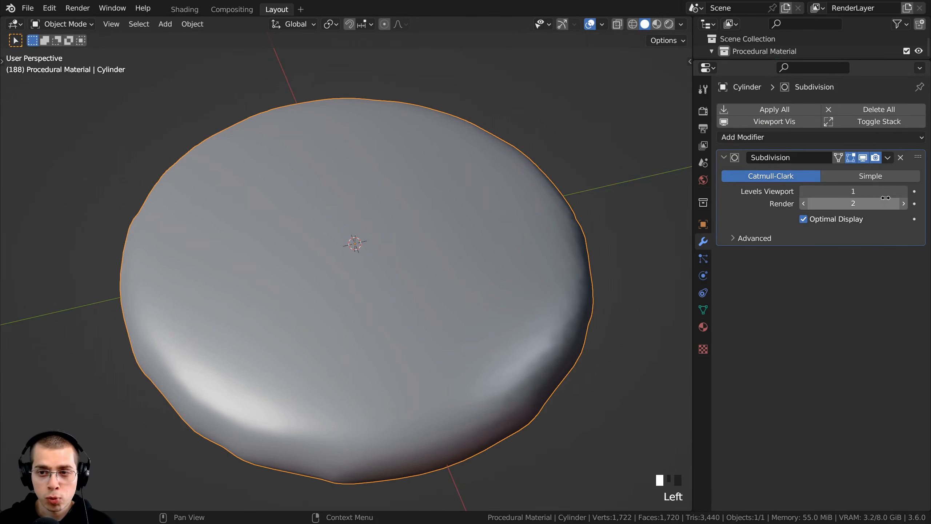
{"action": "left_click", "coordinate": [903, 204]}
{"action": "left_click", "coordinate": [903, 191]}
{"action": "left_click", "coordinate": [903, 191]}
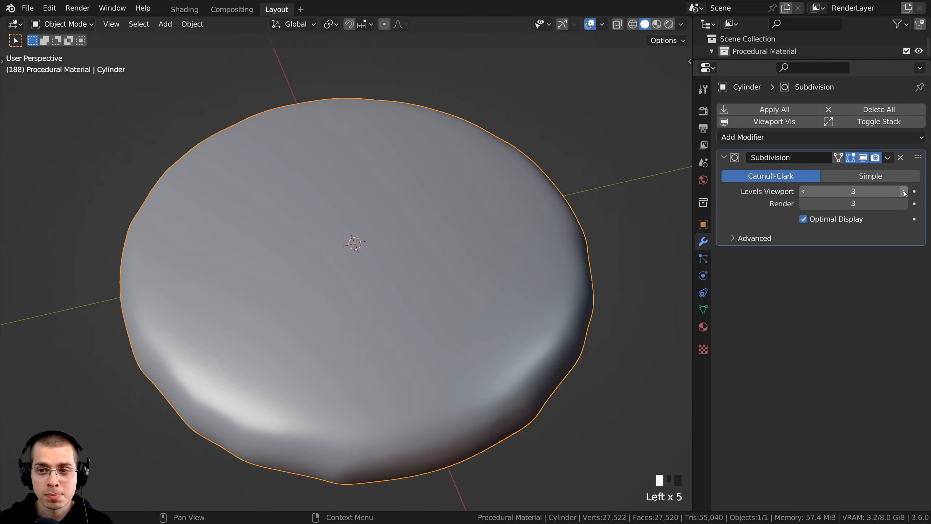
Drop the Subdivision viewport level to 0 for comparison and restore it to 3
{"action": "scroll", "coordinate": [424, 335], "scroll_direction": "down", "scroll_amount": 2}
{"action": "middle_click_drag", "start_coordinate": [423, 335], "coordinate": [395, 261]}
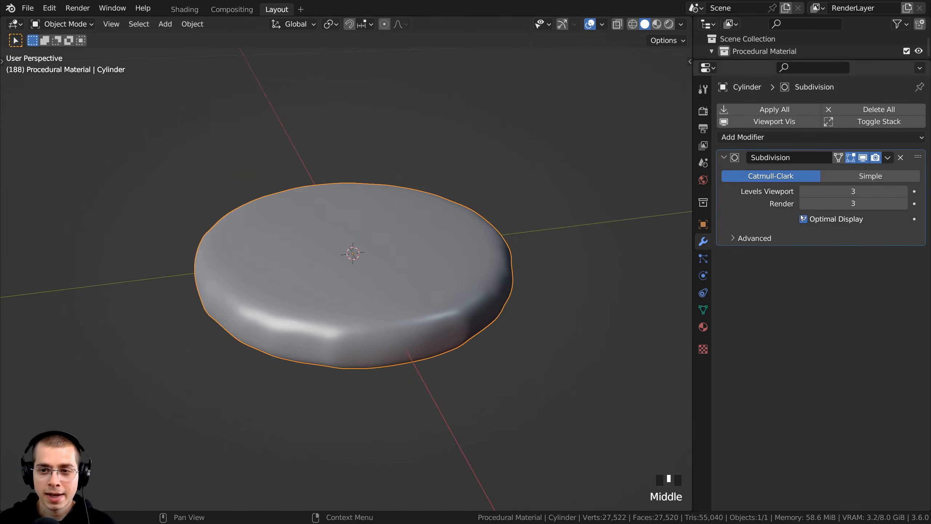
{"action": "left_click_drag", "start_coordinate": [836, 189], "coordinate": [814, 190]}
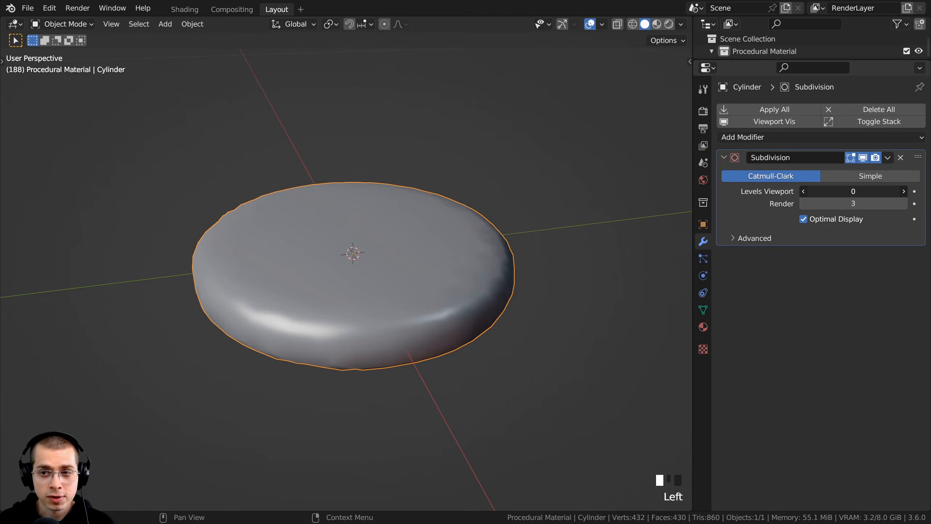
{"action": "left_click", "coordinate": [903, 191]}
{"action": "left_click", "coordinate": [903, 191]}
{"action": "left_click", "coordinate": [903, 191]}
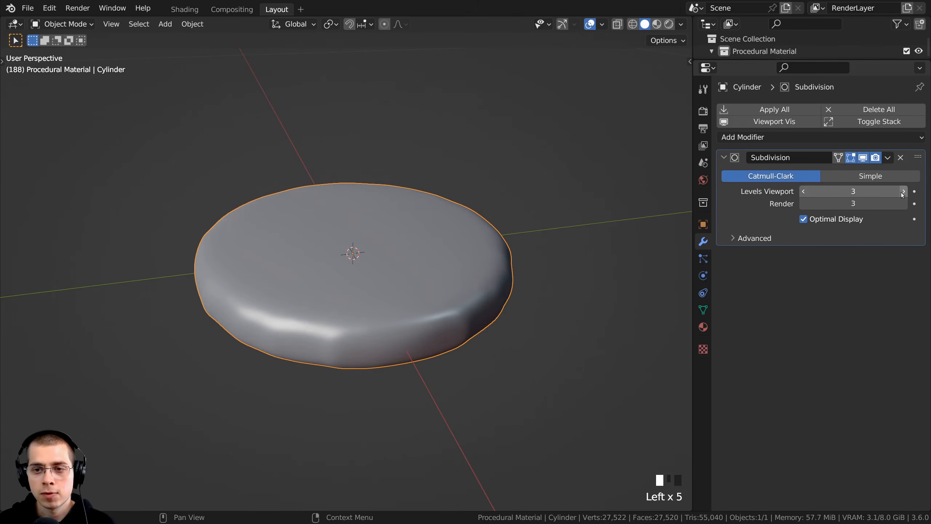
Examine the patty's smoothed, uneven outline from several angles, including the front orthographic view
{"action": "scroll", "coordinate": [454, 275], "scroll_direction": "down", "scroll_amount": 1}
{"action": "middle_click_drag", "start_coordinate": [454, 275], "coordinate": [494, 325]}
{"action": "scroll", "coordinate": [493, 324], "scroll_direction": "up", "scroll_amount": 2}
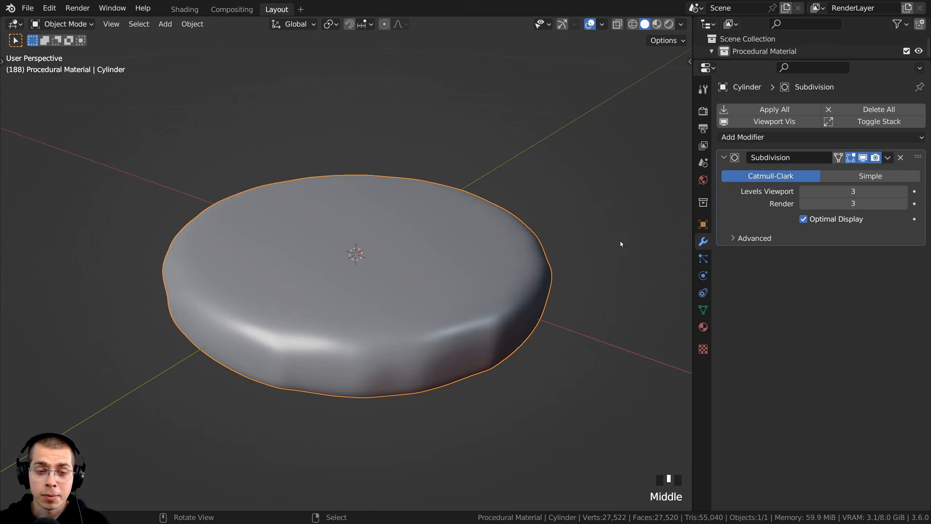
{"action": "scroll", "coordinate": [345, 231], "scroll_direction": "up", "scroll_amount": 3}
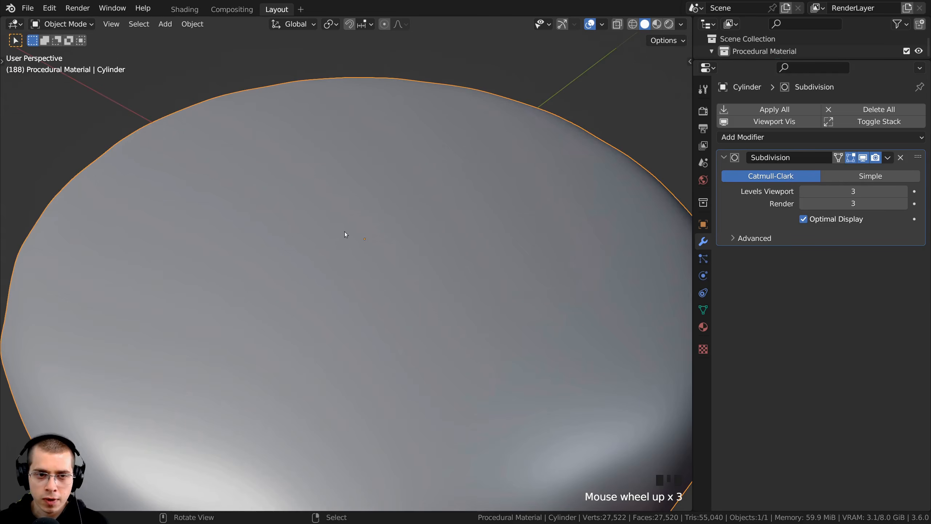
{"action": "scroll", "coordinate": [342, 260], "scroll_direction": "down", "scroll_amount": 5}
{"action": "middle_click_drag", "start_coordinate": [343, 260], "coordinate": [386, 354]}
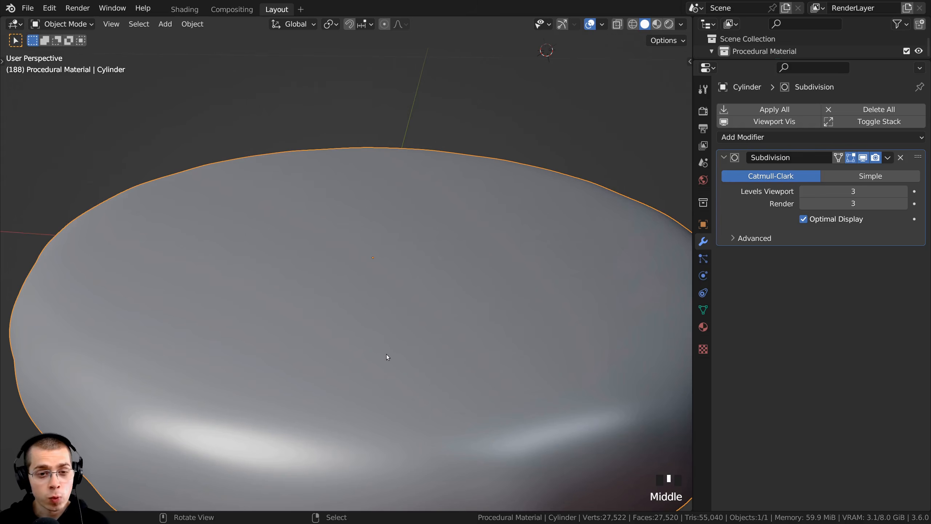
{"action": "key", "text": "KP_1"}
{"action": "scroll", "coordinate": [396, 272], "scroll_direction": "up", "scroll_amount": 3}
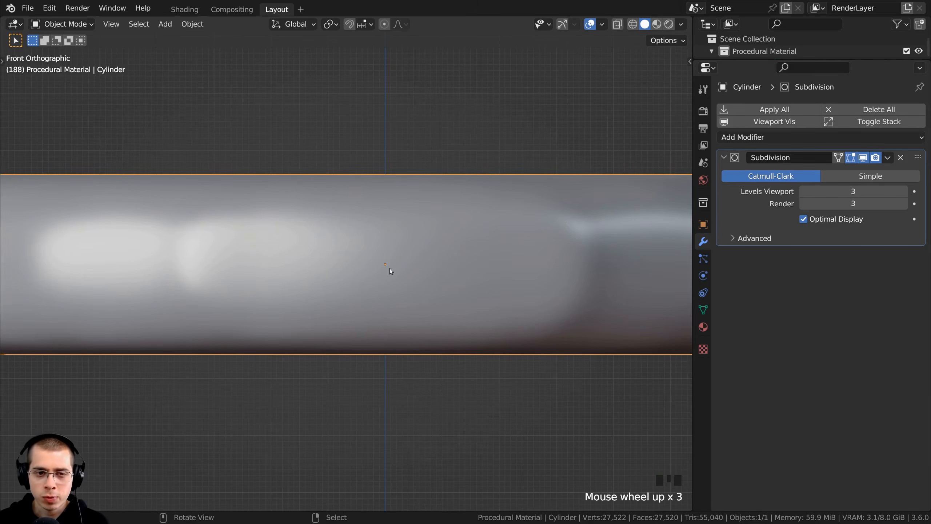
{"action": "scroll", "coordinate": [375, 258], "scroll_direction": "down", "scroll_amount": 7}
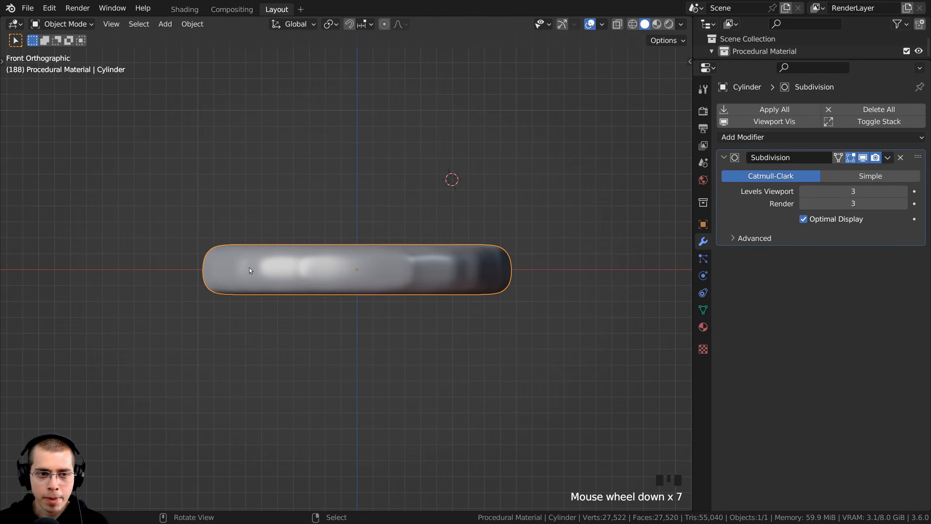
{"action": "middle_click_drag", "start_coordinate": [352, 281], "coordinate": [337, 268]}
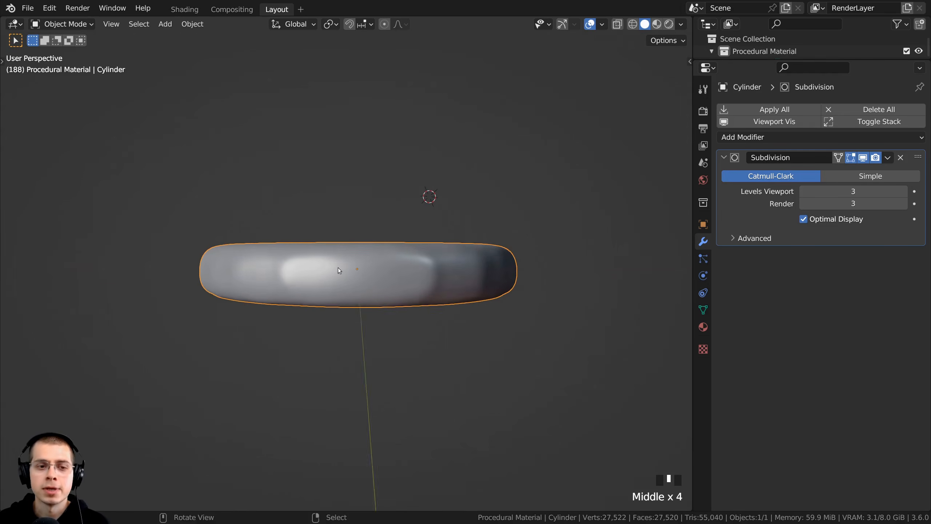
{"action": "scroll", "coordinate": [423, 275], "scroll_direction": "up", "scroll_amount": 2}
Maximize the 3D Viewport with the patty seen from an angled view
{"action": "middle_click_drag", "start_coordinate": [423, 275], "coordinate": [370, 311]}
{"action": "middle_click_drag", "start_coordinate": [373, 264], "coordinate": [385, 211]}
{"action": "key", "text": "ctrl+space"}
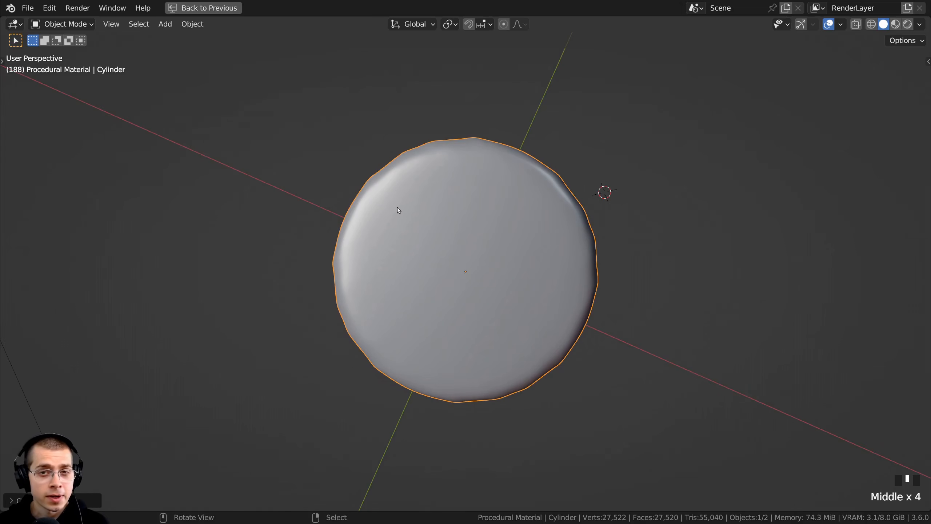
{"action": "middle_click_drag", "start_coordinate": [508, 229], "coordinate": [513, 209]}
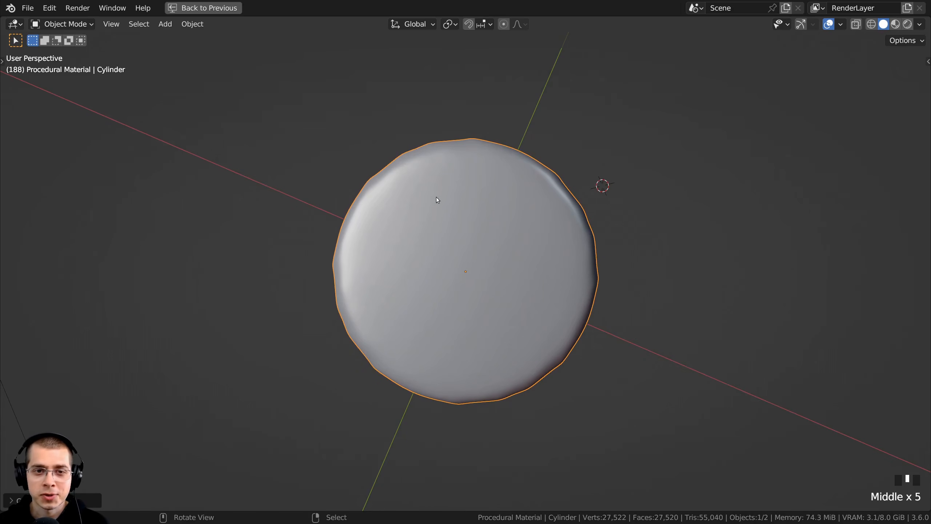
Enable proportional editing in Edit Mode and pull one rim face of the patty outward with a proportional size of about 0.1
{"action": "middle_click_drag", "start_coordinate": [438, 187], "coordinate": [436, 177]}
{"action": "key", "text": "Tab"}
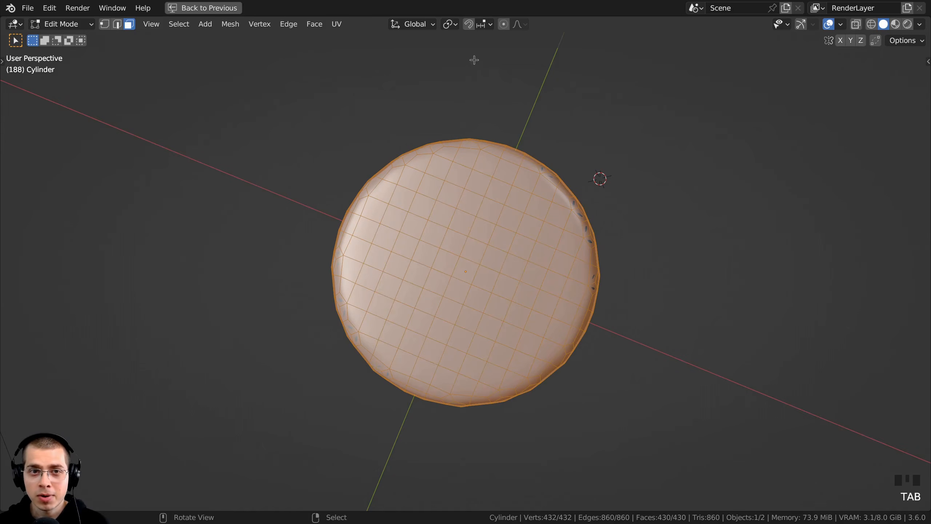
{"action": "key", "text": "o"}
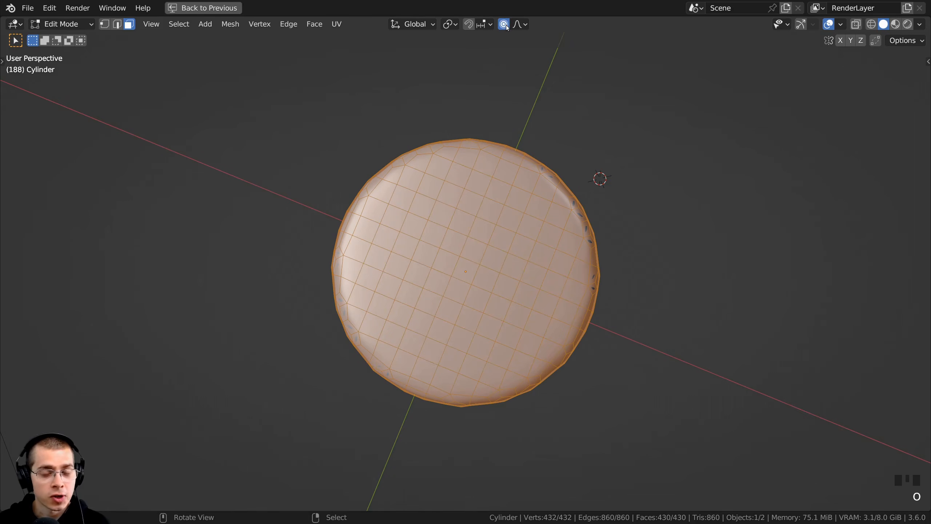
{"action": "right_click", "coordinate": [495, 145]}
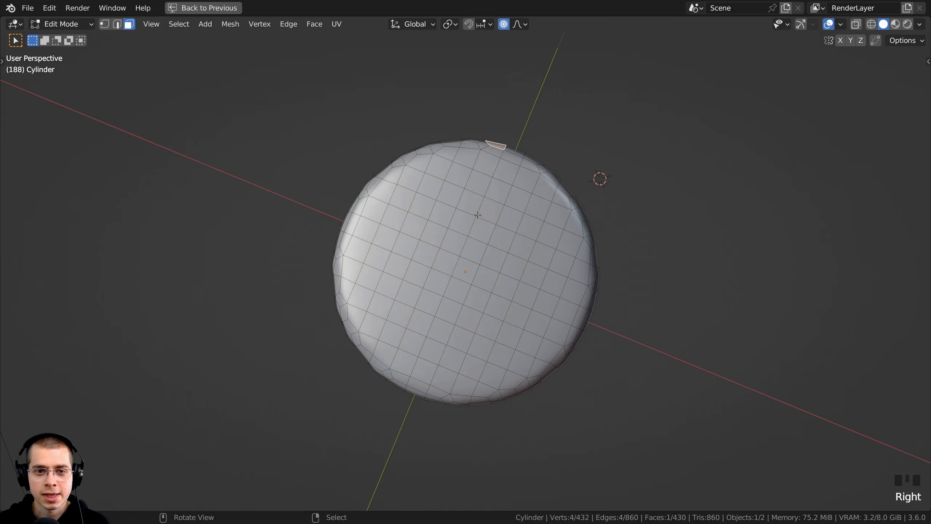
{"action": "middle_click_drag", "start_coordinate": [478, 215], "coordinate": [476, 204], "text": "ctrl"}
{"action": "key", "text": "g"}
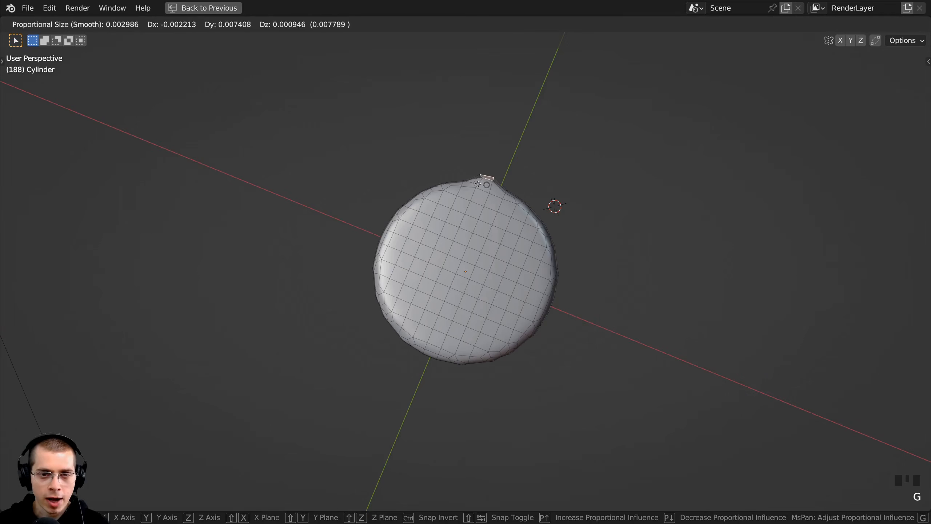
{"action": "scroll", "coordinate": [478, 184], "scroll_direction": "up", "scroll_amount": 20}
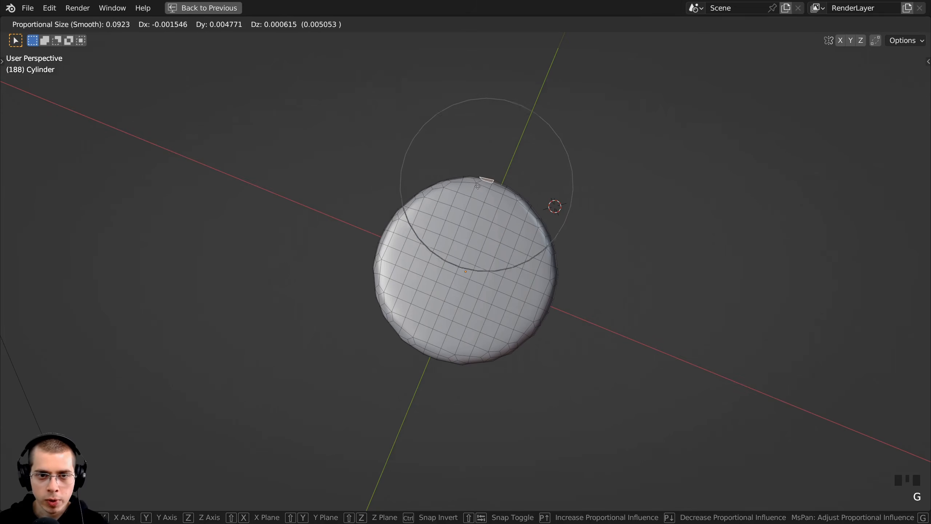
{"action": "scroll", "coordinate": [478, 185], "scroll_direction": "up", "scroll_amount": 1}
{"action": "left_click", "coordinate": [412, 217]}
Pull more faces around the patty's rim slightly outward with proportional editing to make the round outline uneven
{"action": "key", "text": "g"}
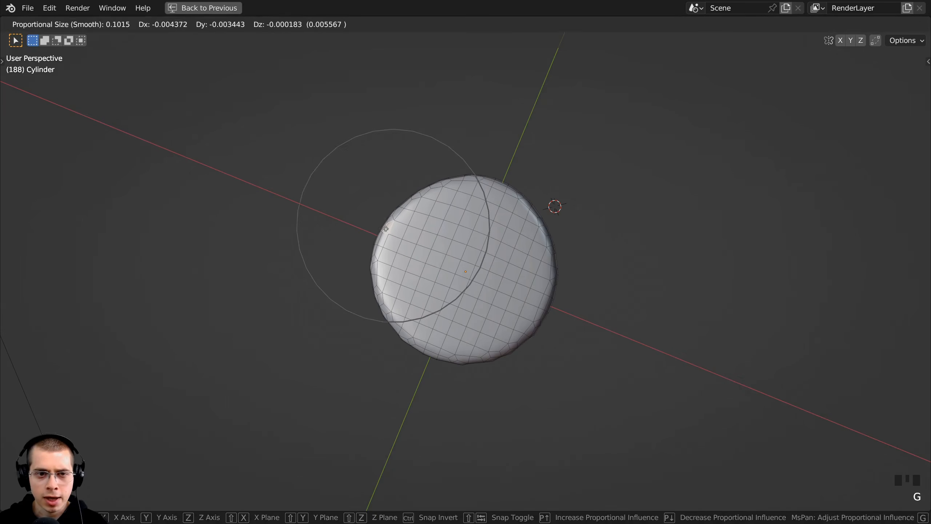
{"action": "left_click", "coordinate": [385, 229]}
{"action": "right_click", "coordinate": [402, 336]}
{"action": "key", "text": "g"}
{"action": "left_click", "coordinate": [400, 342]}
{"action": "right_click", "coordinate": [468, 363]}
{"action": "key", "text": "g"}
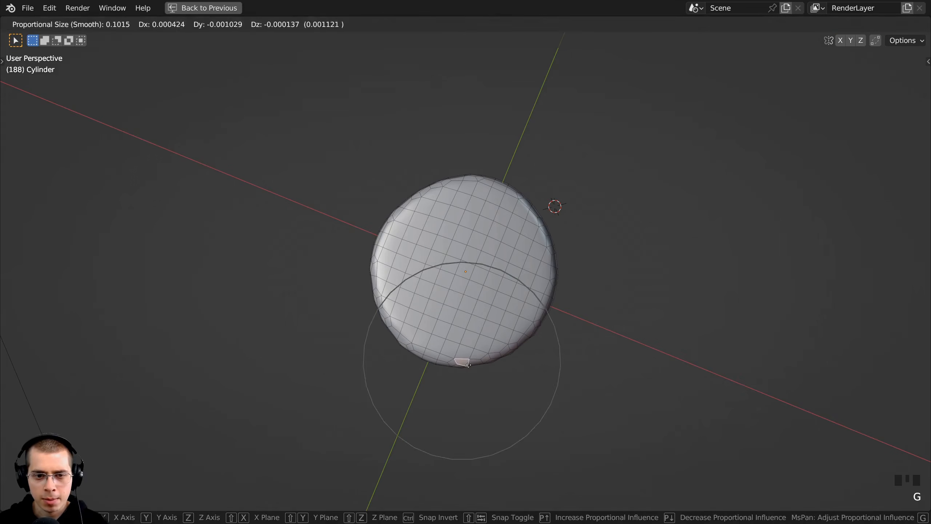
{"action": "left_click", "coordinate": [468, 365]}
Raise one face near the middle of the patty's upper surface slightly, using smooth proportional falloff
{"action": "middle_click_drag", "start_coordinate": [539, 316], "coordinate": [492, 257]}
{"action": "right_click", "coordinate": [490, 259]}
{"action": "key", "text": "g"}
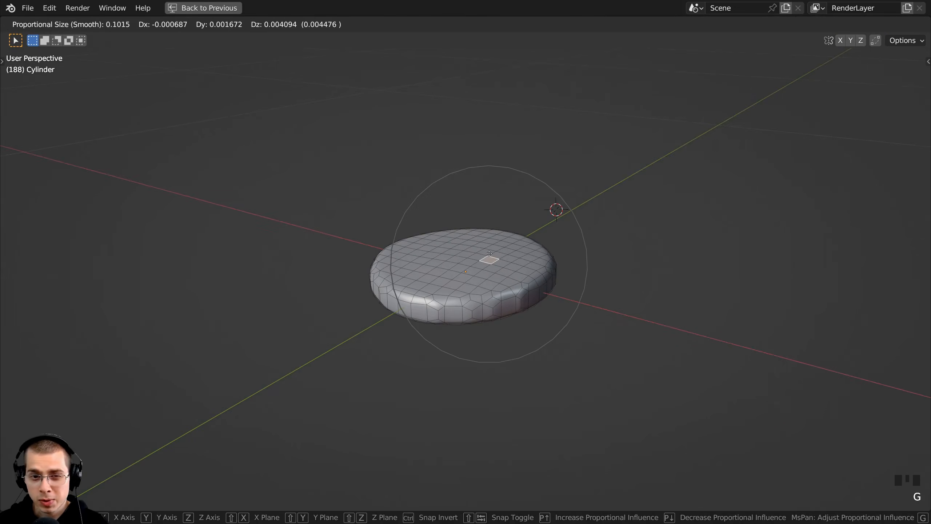
{"action": "left_click", "coordinate": [489, 256]}
Nudge three faces along the patty's side with proportional editing to roughen the edge, and return to Object Mode
{"action": "middle_click_drag", "start_coordinate": [381, 315], "coordinate": [421, 318]}
{"action": "right_click", "coordinate": [424, 287]}
{"action": "key", "text": "g"}
{"action": "left_click", "coordinate": [422, 295]}
{"action": "right_click", "coordinate": [442, 313]}
{"action": "key", "text": "g"}
{"action": "left_click", "coordinate": [443, 314]}
{"action": "right_click", "coordinate": [508, 312]}
{"action": "key", "text": "g"}
{"action": "left_click", "coordinate": [506, 312]}
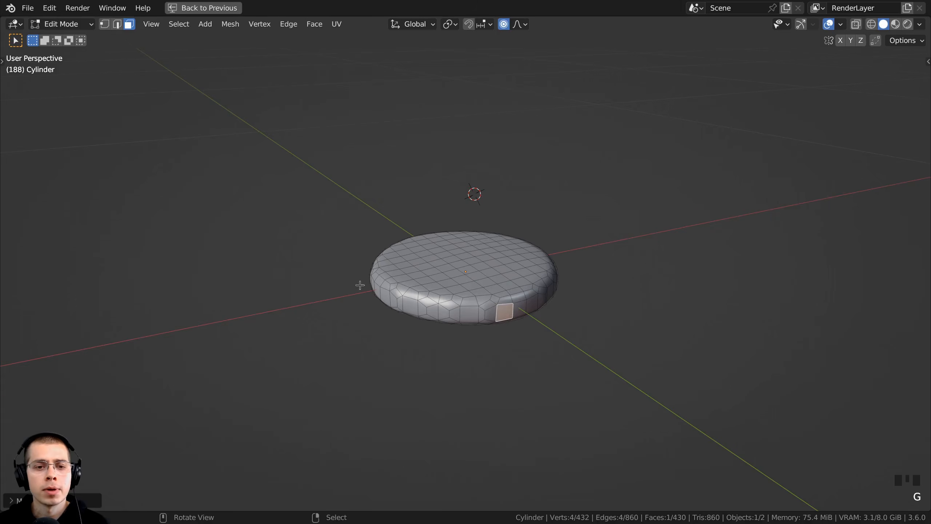
{"action": "middle_click_drag", "start_coordinate": [360, 285], "coordinate": [367, 271]}
{"action": "key", "text": "g"}
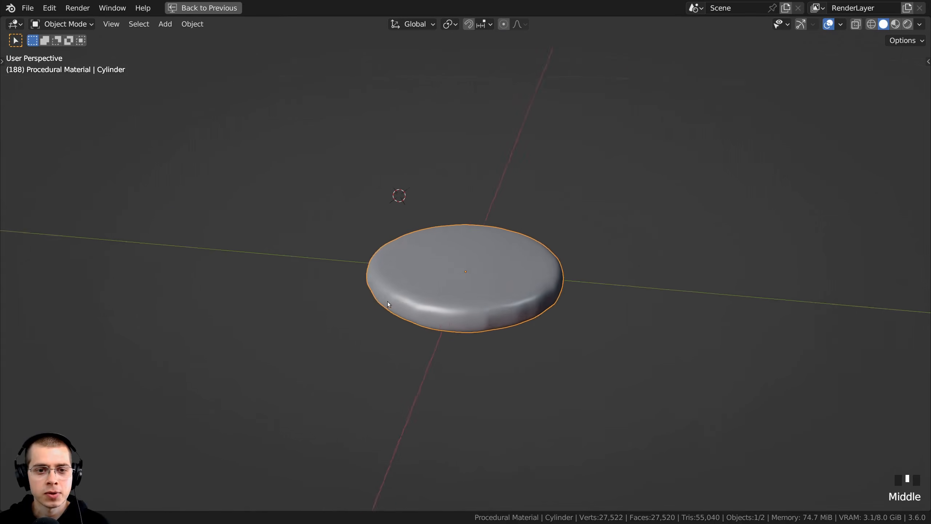
Restore the full window layout, select the scene camera and look through it at the tilted patty
{"action": "key", "text": "ctrl+alt+space"}
{"action": "middle_click_drag", "start_coordinate": [387, 302], "coordinate": [405, 236]}
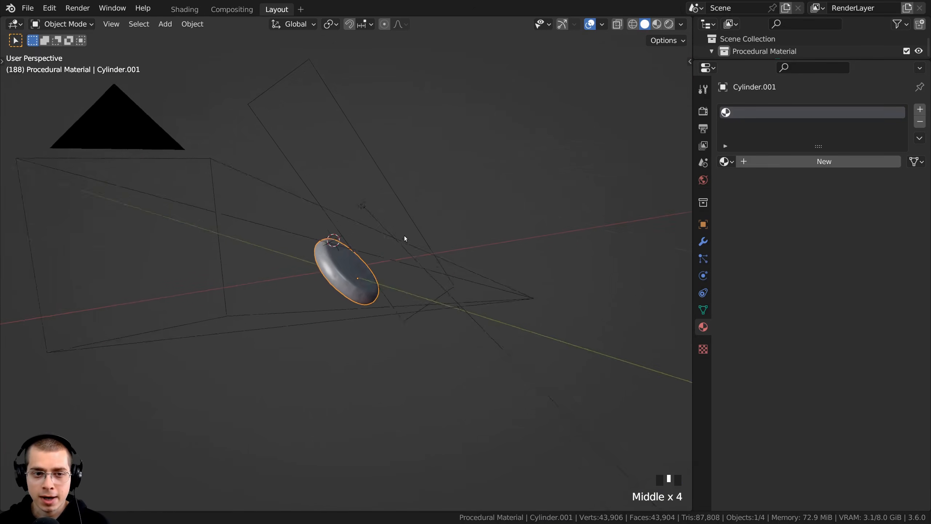
{"action": "key", "text": "r"}
{"action": "key", "text": "Escape"}
{"action": "middle_click_drag", "start_coordinate": [226, 226], "coordinate": [233, 128]}
{"action": "right_click", "coordinate": [294, 119]}
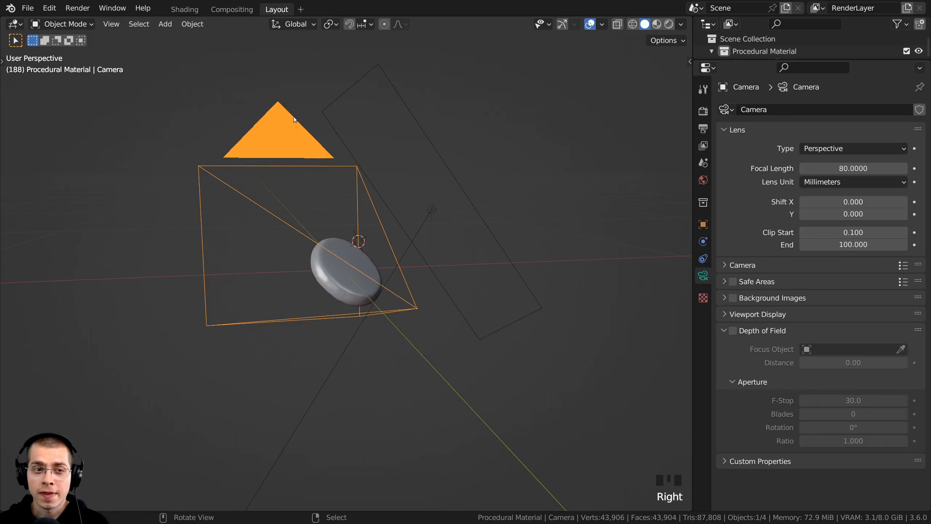
{"action": "key", "text": "KP_0"}
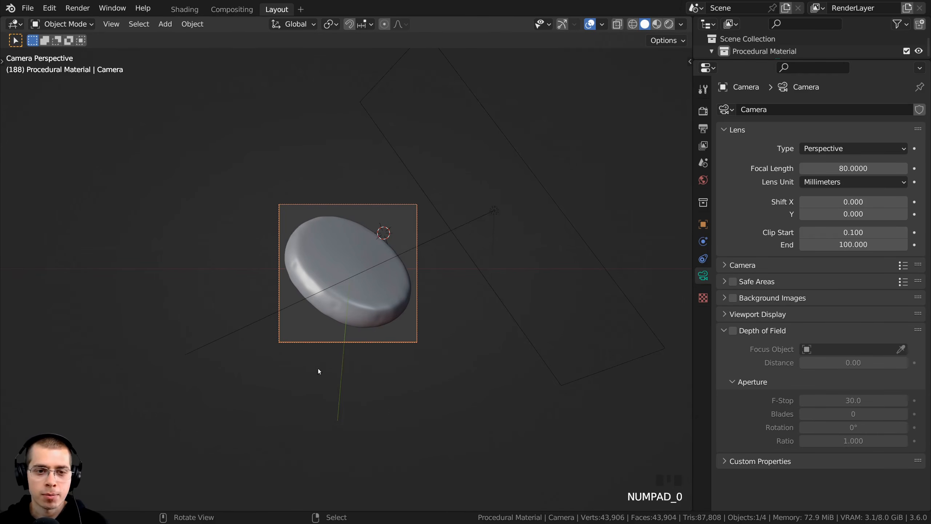
{"action": "scroll", "coordinate": [503, 243], "scroll_direction": "up", "scroll_amount": 1}
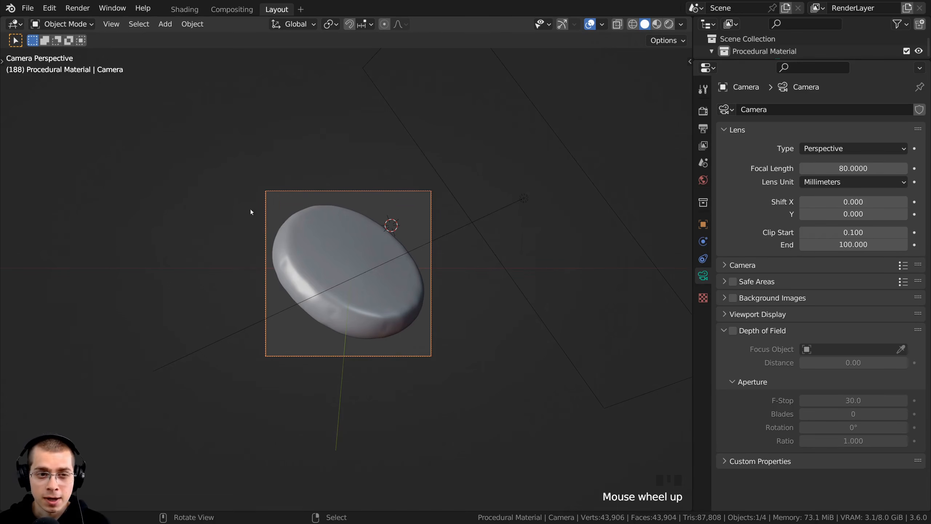
Review the output resolution and the camera's lens settings, checking how the patty is framed
{"action": "left_click", "coordinate": [704, 129]}
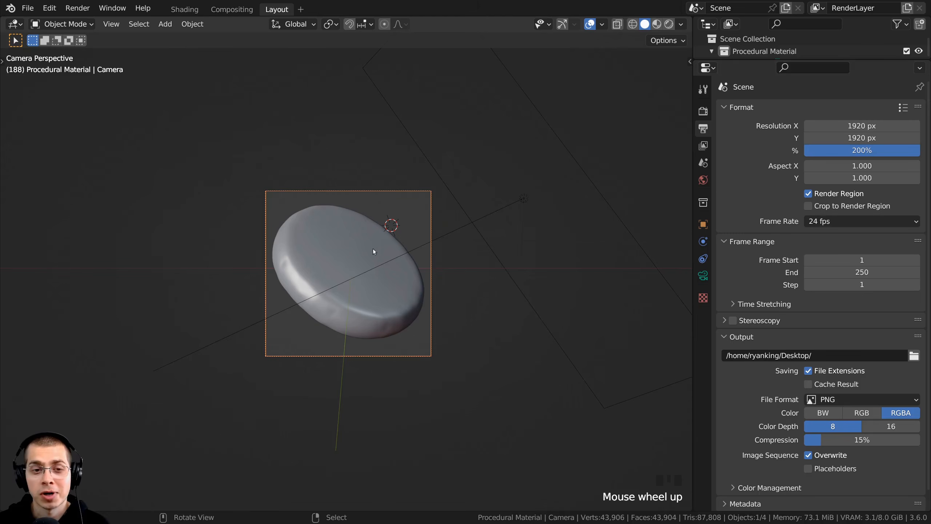
{"action": "key", "text": "g"}
{"action": "right_click", "coordinate": [500, 288]}
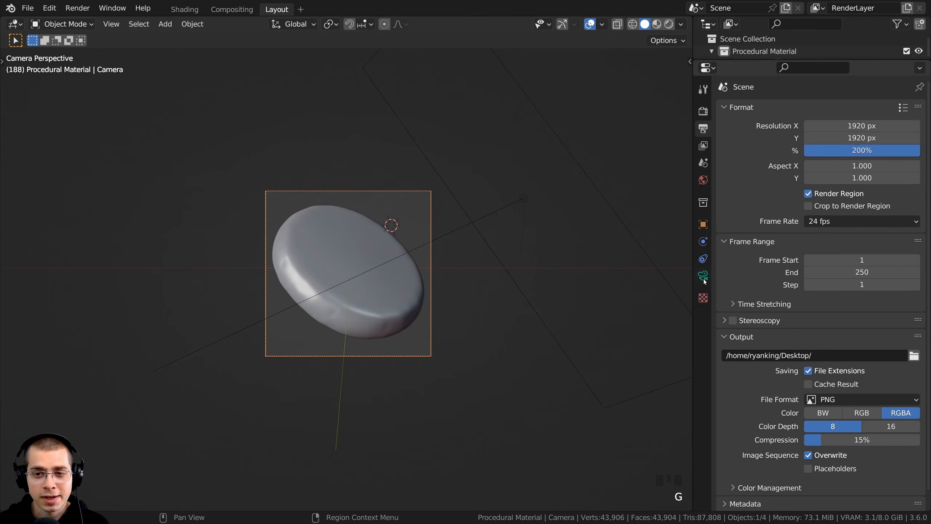
{"action": "left_click", "coordinate": [704, 280]}
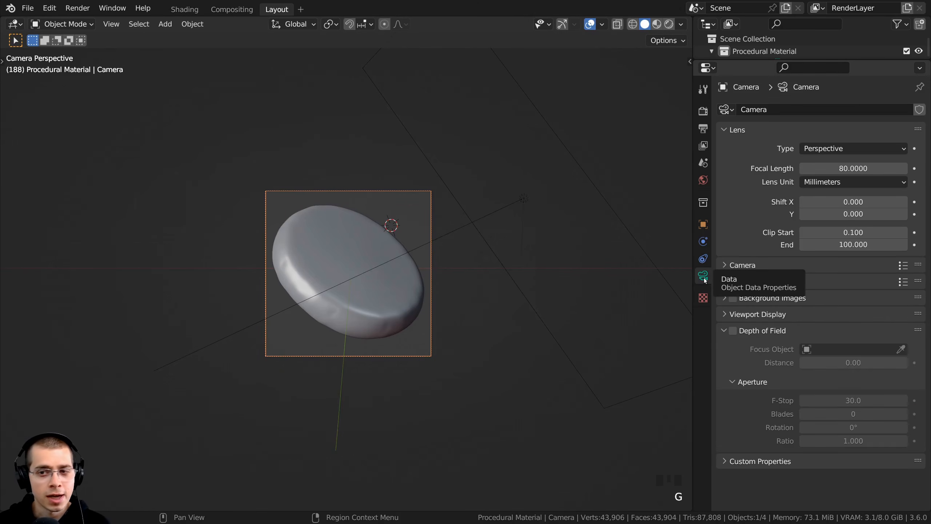
{"action": "scroll", "coordinate": [426, 281], "scroll_direction": "up", "scroll_amount": 3}
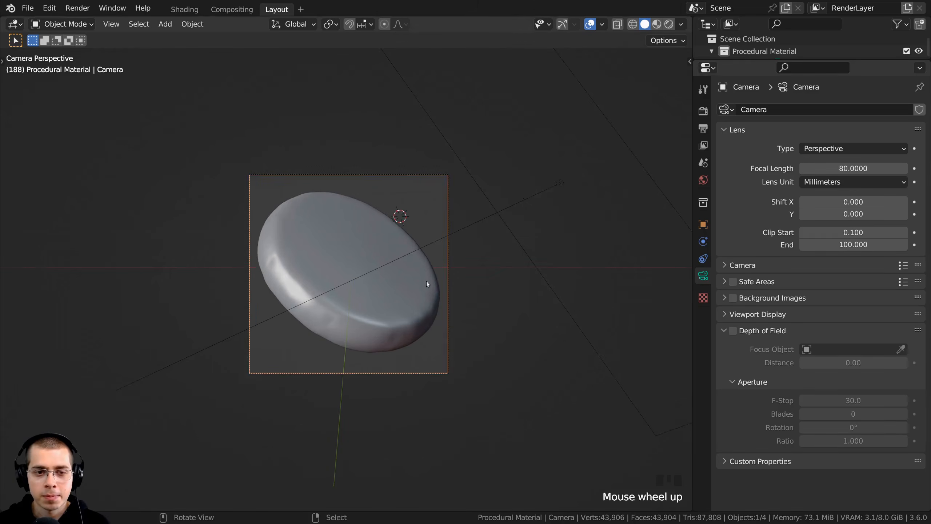
{"action": "scroll", "coordinate": [510, 239], "scroll_direction": "down", "scroll_amount": 1}
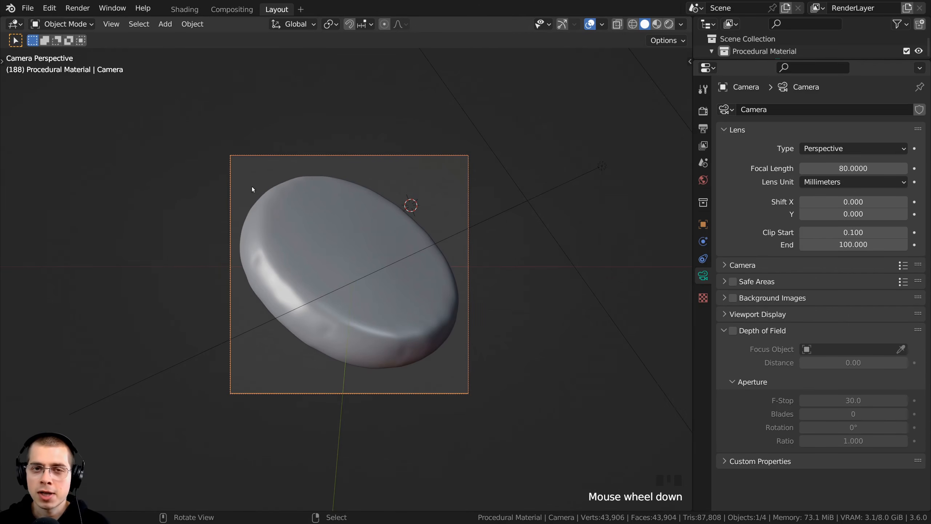
{"action": "scroll", "coordinate": [442, 320], "scroll_direction": "down", "scroll_amount": 2}
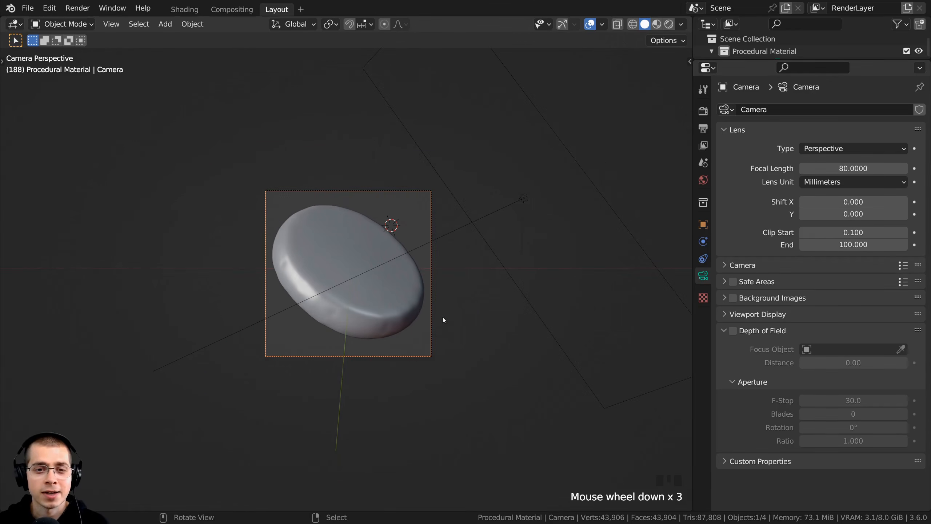
Select the area light beside the patty and look up the option for adding another Area light
{"action": "left_click", "coordinate": [521, 201]}
{"action": "middle_click_drag", "start_coordinate": [511, 204], "coordinate": [528, 243]}
{"action": "scroll", "coordinate": [471, 194], "scroll_direction": "down", "scroll_amount": 7}
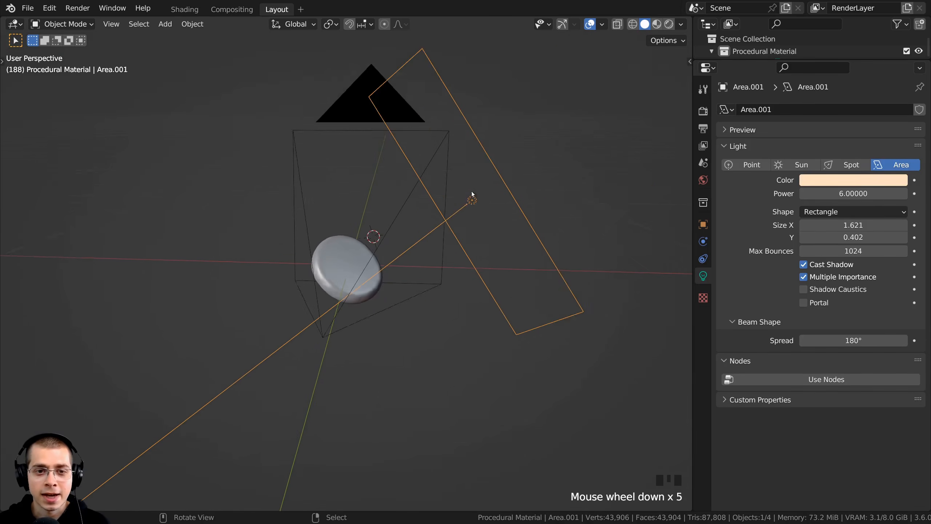
{"action": "key", "text": "shift+a"}
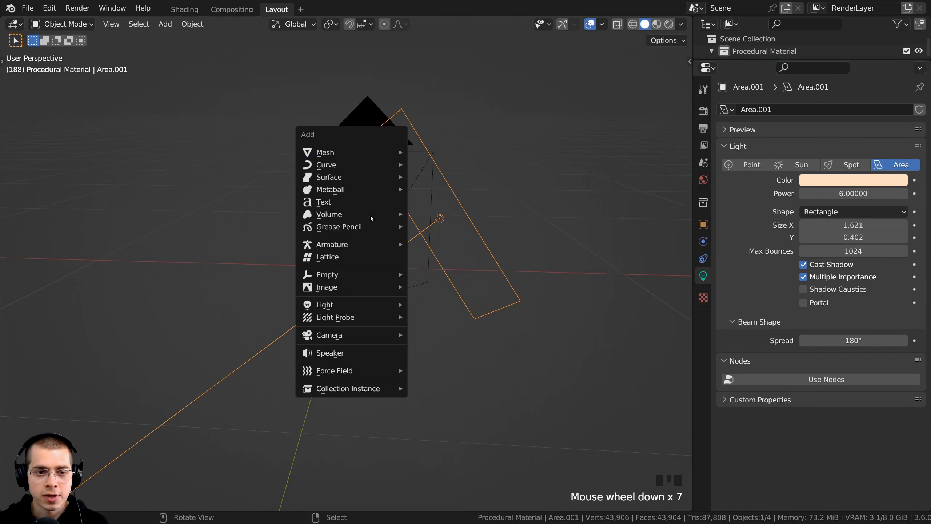
{"action": "mouse_move", "coordinate": [341, 305]}
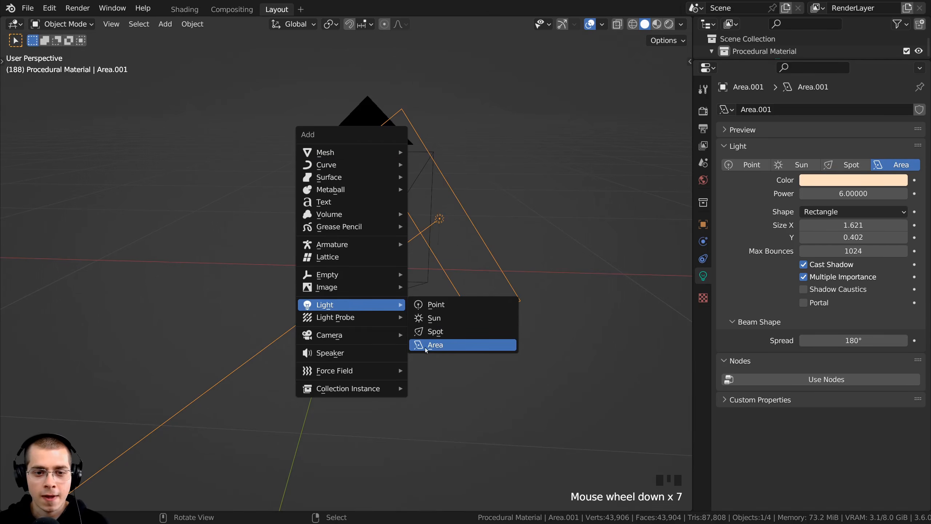
{"action": "scroll", "coordinate": [476, 275], "scroll_direction": "up", "scroll_amount": 4}
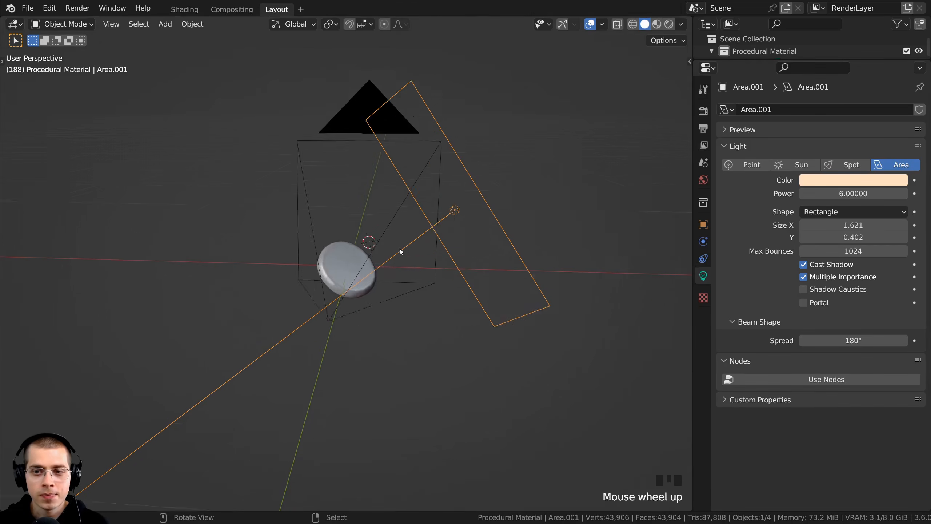
Examine the selected area light's shape, size and color settings
{"action": "left_click", "coordinate": [814, 216]}
{"action": "left_click", "coordinate": [815, 214]}
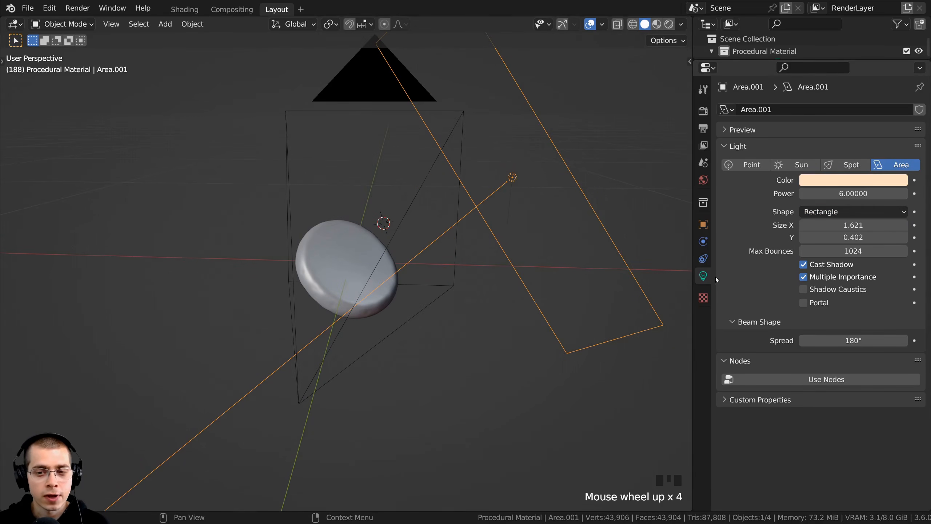
{"action": "left_click_drag", "start_coordinate": [830, 225], "coordinate": [815, 225]}
{"action": "right_click", "coordinate": [816, 224]}
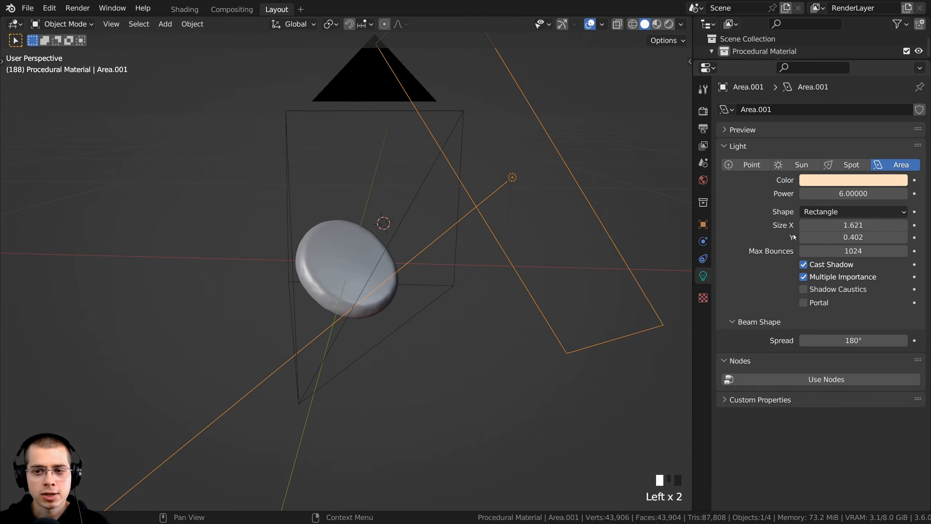
{"action": "middle_click_drag", "start_coordinate": [560, 248], "coordinate": [439, 191]}
{"action": "scroll", "coordinate": [389, 94], "scroll_direction": "down", "scroll_amount": 2}
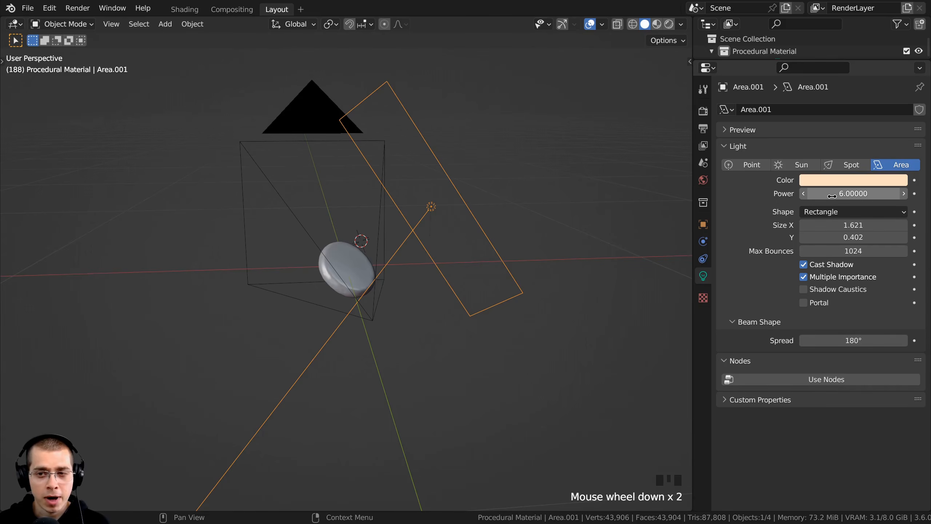
{"action": "left_click", "coordinate": [820, 180]}
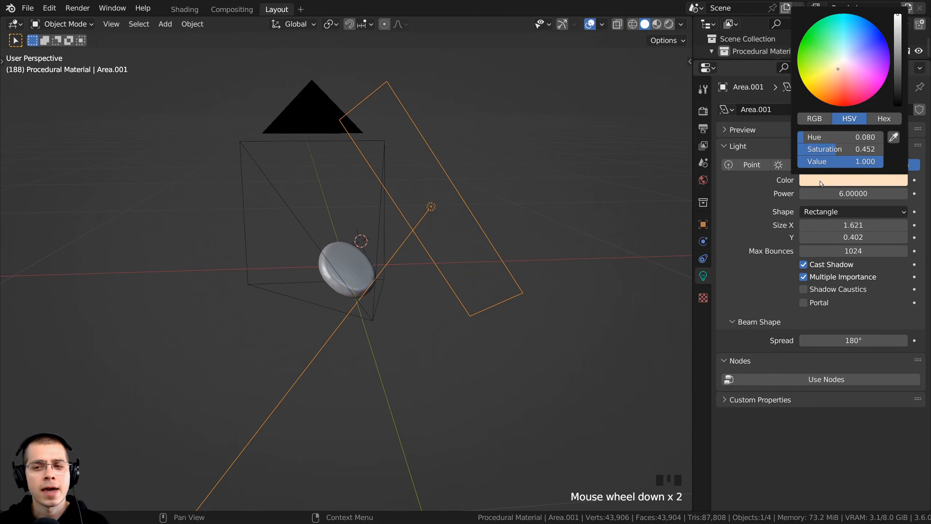
{"action": "middle_click_drag", "start_coordinate": [586, 220], "coordinate": [445, 255]}
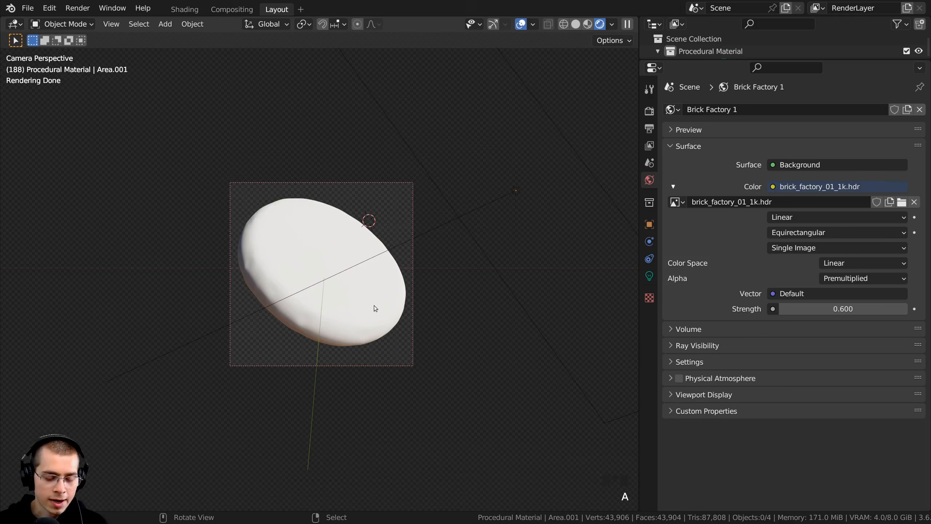
Show the patty in Rendered shading and inspect its lighting through the camera
{"action": "key", "text": "z"}
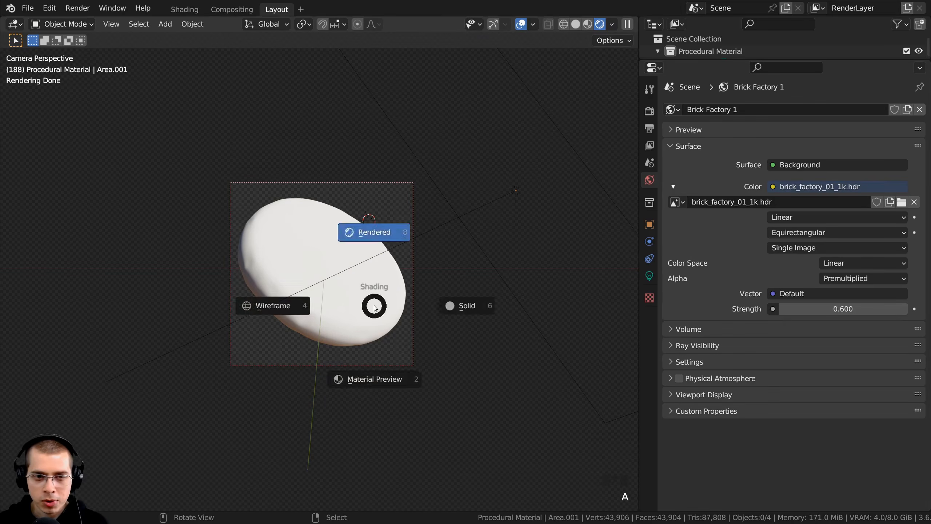
{"action": "left_click", "coordinate": [367, 231]}
{"action": "mouse_move", "coordinate": [398, 192]}
{"action": "middle_mouse_down"}
{"action": "mouse_move", "coordinate": [364, 268]}
{"action": "mouse_move", "coordinate": [352, 270]}
{"action": "middle_mouse_up"}
{"action": "key", "text": "KP_0"}
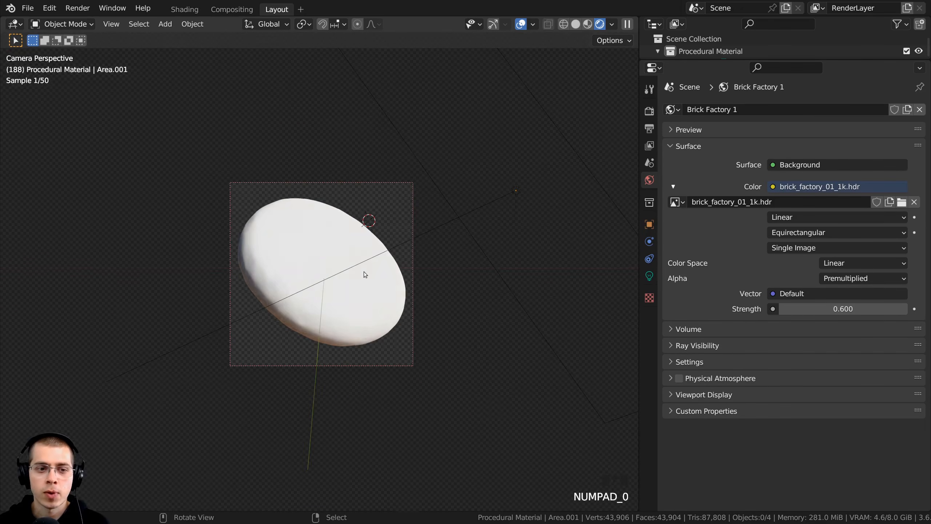
{"action": "scroll", "coordinate": [365, 280], "scroll_direction": "up", "scroll_amount": 2}
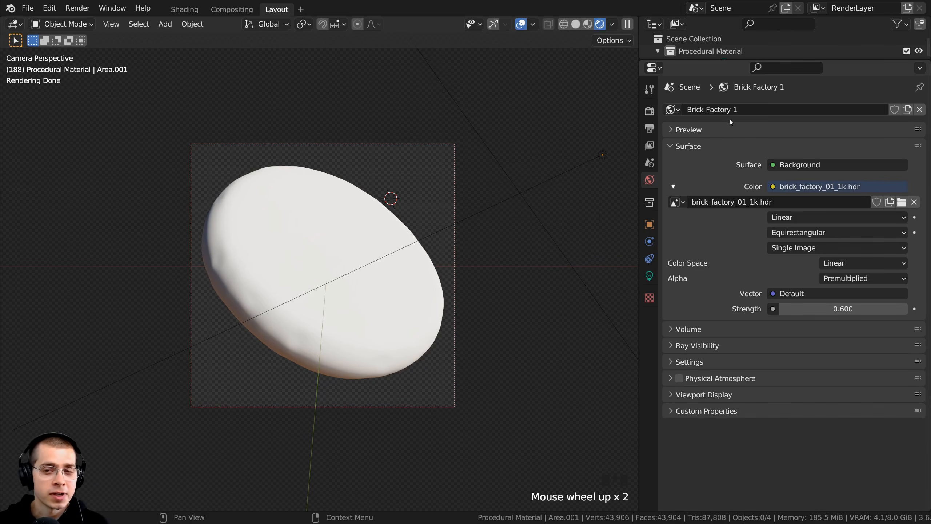
Check the name of the world environment and the file name of its HDR image
{"action": "left_click", "coordinate": [730, 110]}
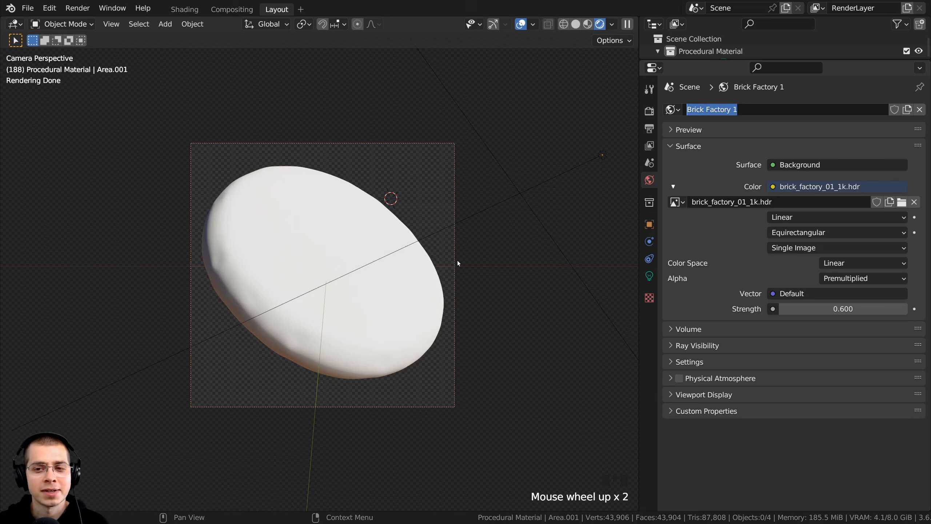
{"action": "left_click", "coordinate": [731, 213]}
{"action": "left_click", "coordinate": [731, 202]}
{"action": "left_click", "coordinate": [750, 202]}
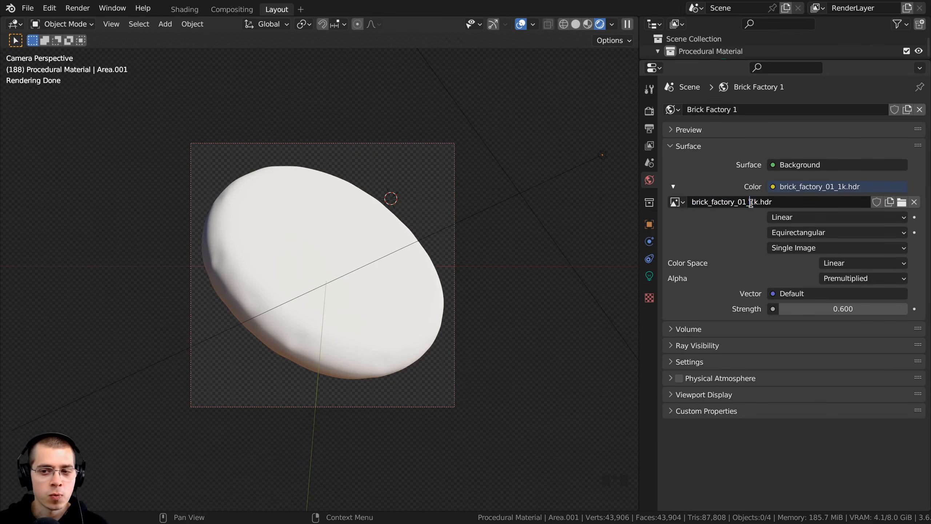
{"action": "left_click", "coordinate": [761, 261]}
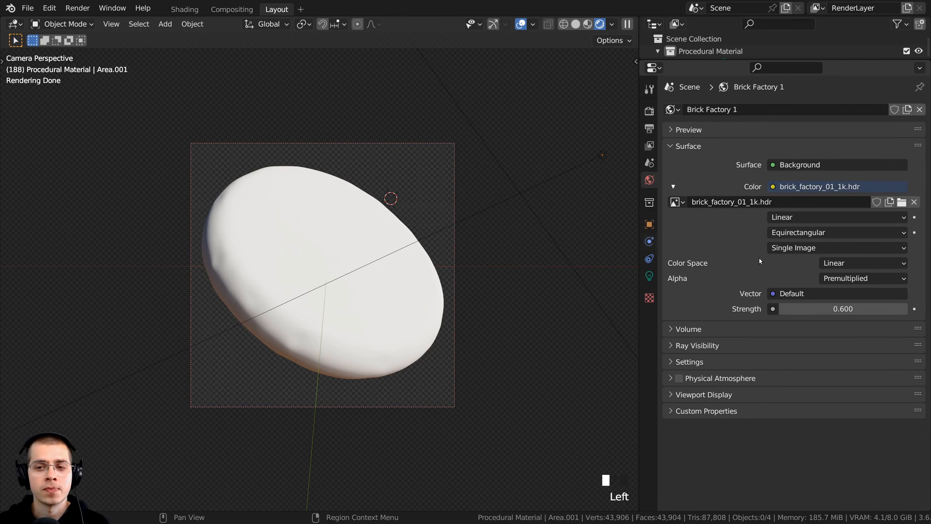
Check the strength and HDR image settings of the world environment's background
{"action": "left_click", "coordinate": [773, 186]}
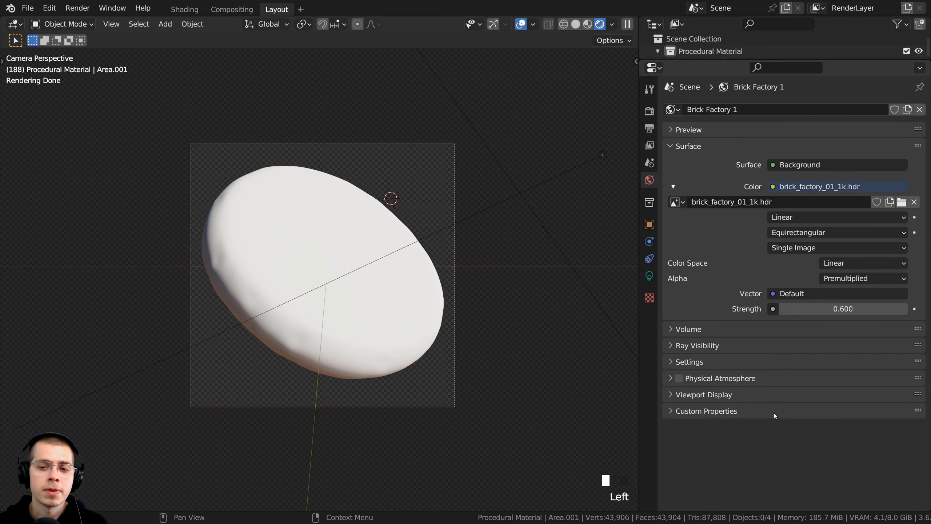
{"action": "left_click", "coordinate": [827, 313]}
{"action": "left_click", "coordinate": [692, 178]}
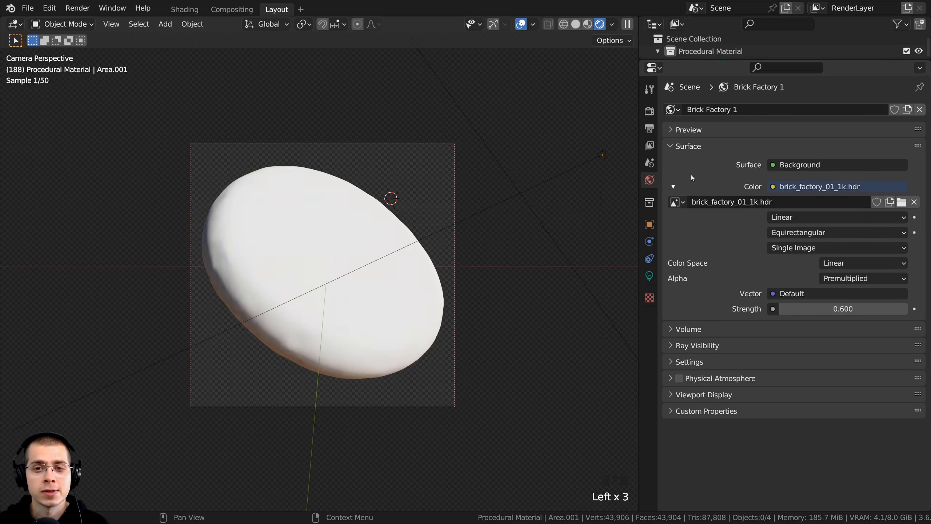
Review the scene's Color Management settings, in particular the View Transform and the Look
{"action": "left_click", "coordinate": [651, 112]}
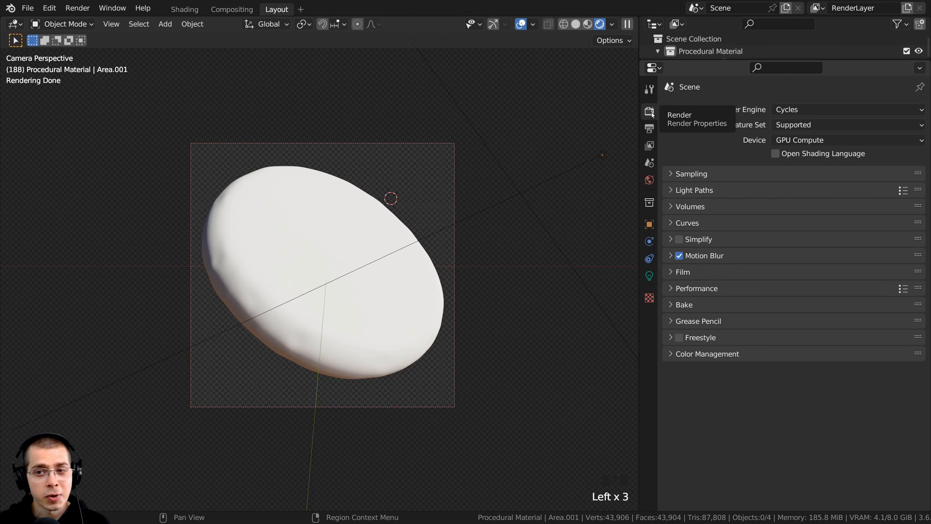
{"action": "left_click", "coordinate": [678, 355]}
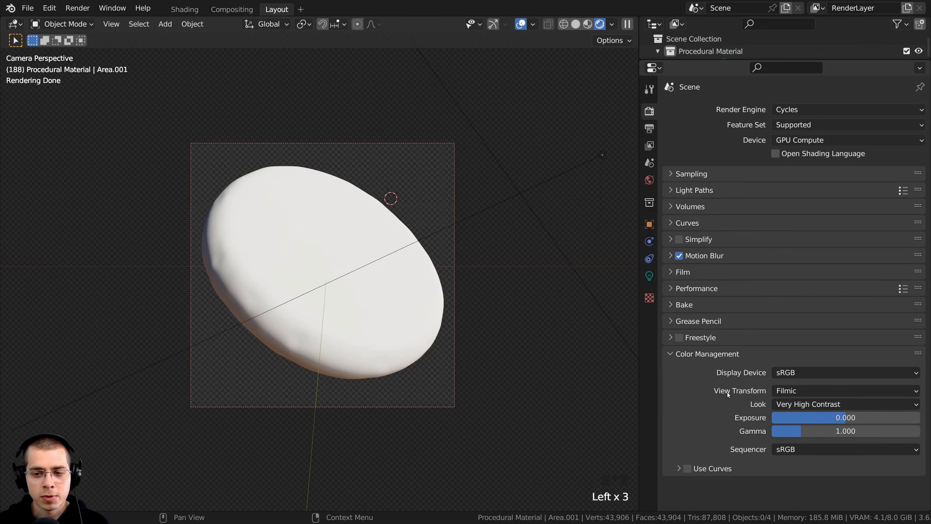
{"action": "left_click", "coordinate": [818, 404]}
{"action": "left_click", "coordinate": [818, 405]}
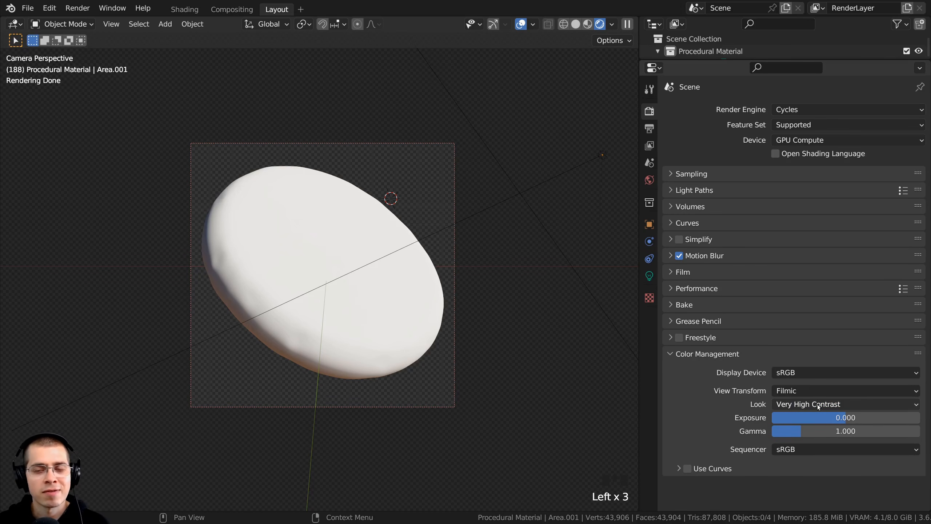
Select the patty and look up the render engines available for the scene
{"action": "middle_click_drag", "start_coordinate": [517, 358], "coordinate": [552, 354], "text": "shift"}
{"action": "scroll", "coordinate": [262, 354], "scroll_direction": "up", "scroll_amount": 2}
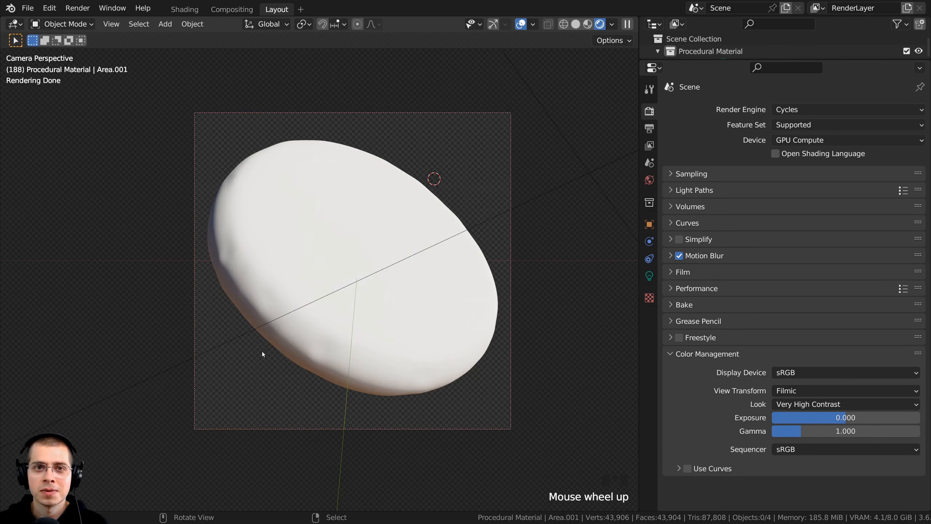
{"action": "right_click", "coordinate": [426, 211]}
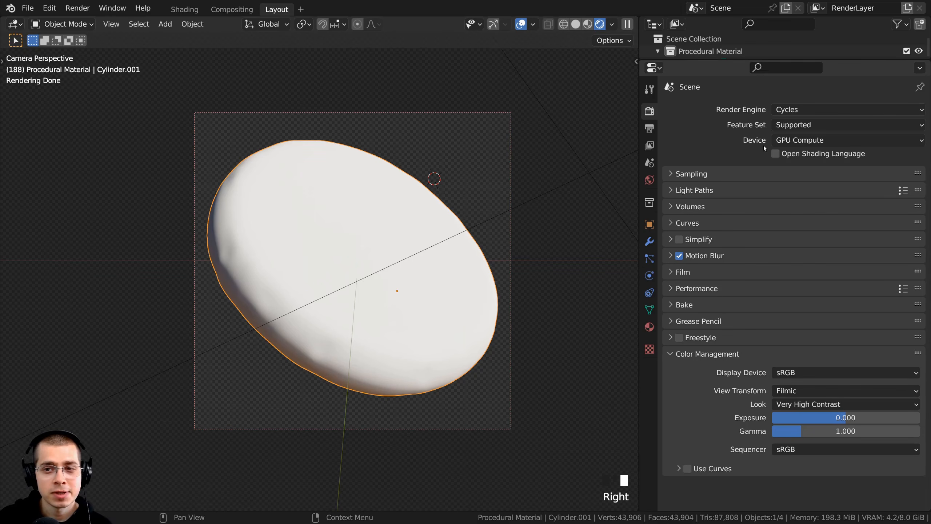
{"action": "left_click", "coordinate": [785, 113]}
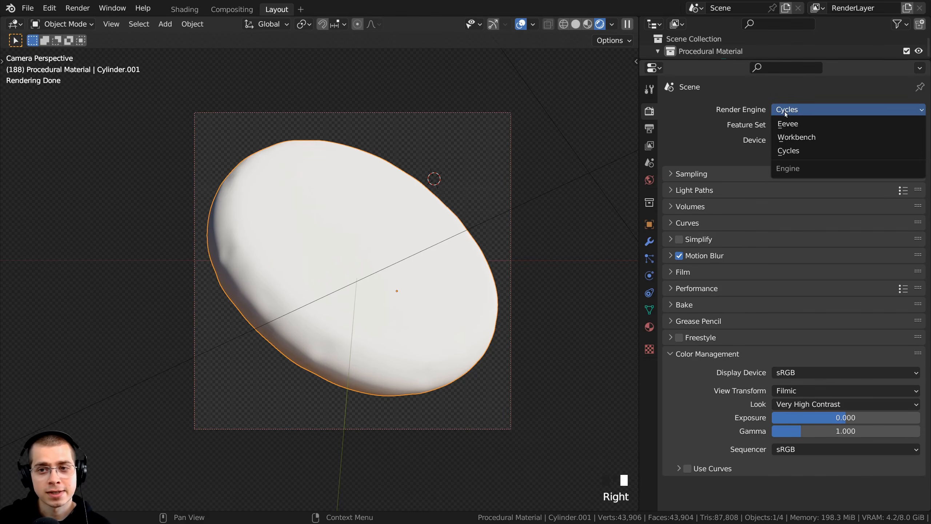
{"action": "left_click", "coordinate": [785, 111]}
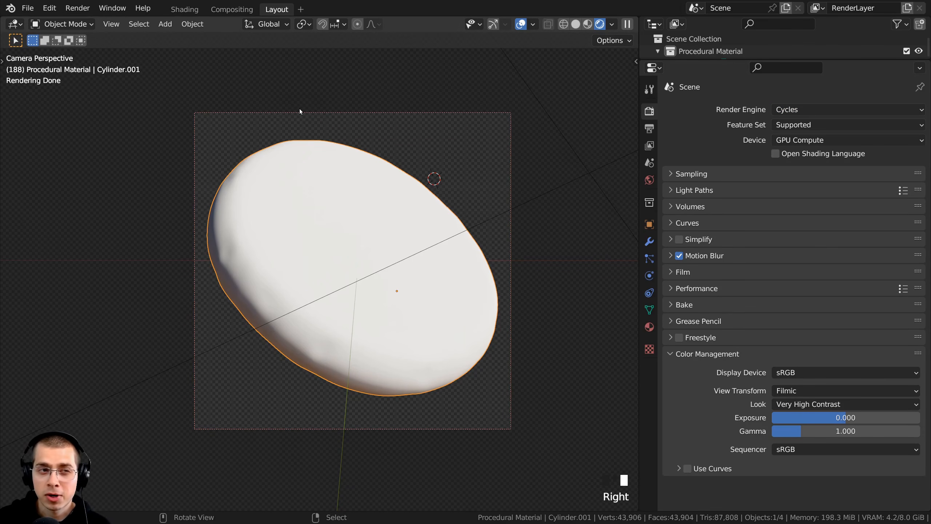
Switch to the Shading workspace and show the selected patty through the camera in Rendered shading
{"action": "left_click", "coordinate": [186, 10]}
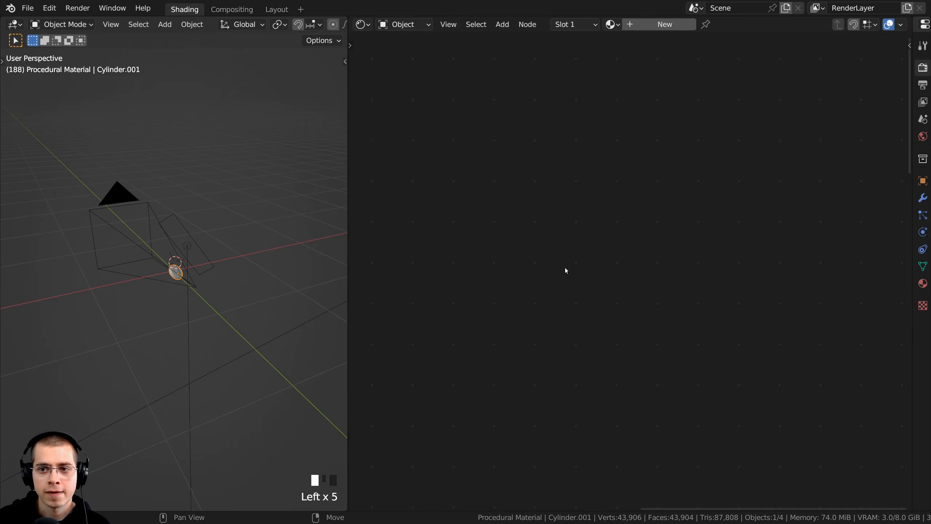
{"action": "middle_click_drag", "start_coordinate": [220, 255], "coordinate": [332, 262]}
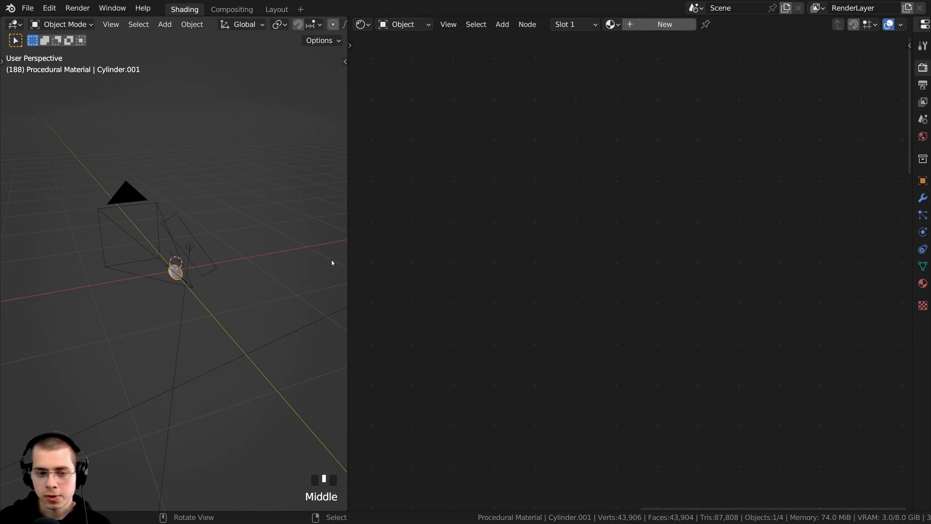
{"action": "key", "text": "KP_0"}
{"action": "scroll", "coordinate": [290, 317], "scroll_direction": "up", "scroll_amount": 2}
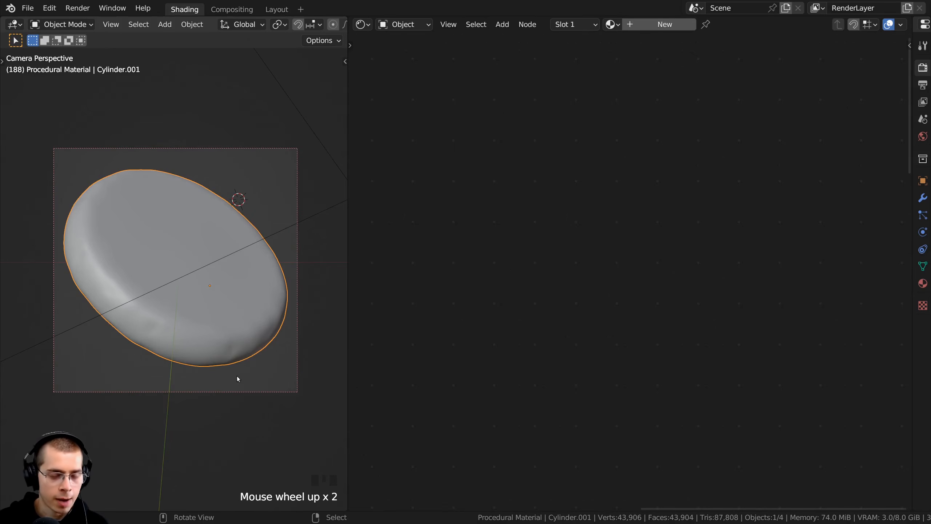
{"action": "key", "text": "z"}
{"action": "left_click", "coordinate": [249, 291]}
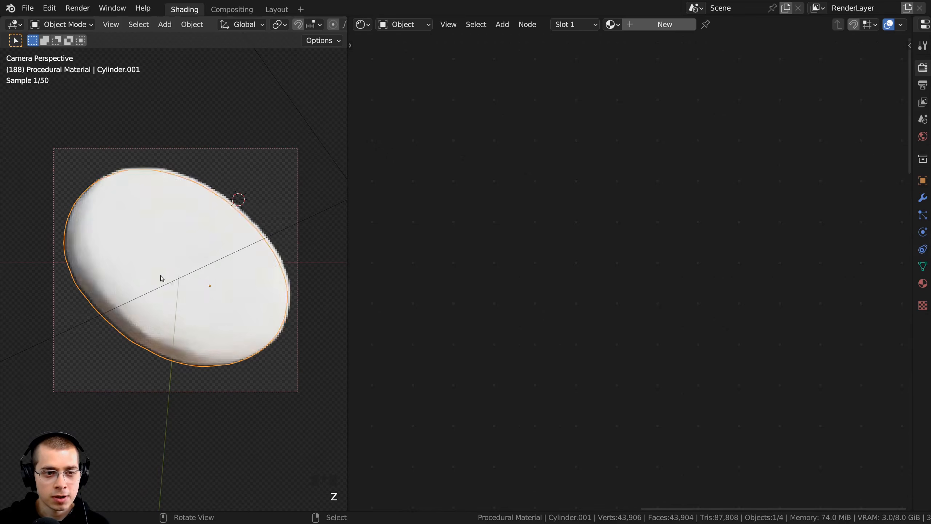
{"action": "scroll", "coordinate": [205, 267], "scroll_direction": "up", "scroll_amount": 1}
{"action": "middle_click_drag", "start_coordinate": [205, 267], "coordinate": [217, 282], "text": "shift"}
{"action": "key", "text": "a"}
{"action": "right_click", "coordinate": [129, 211]}
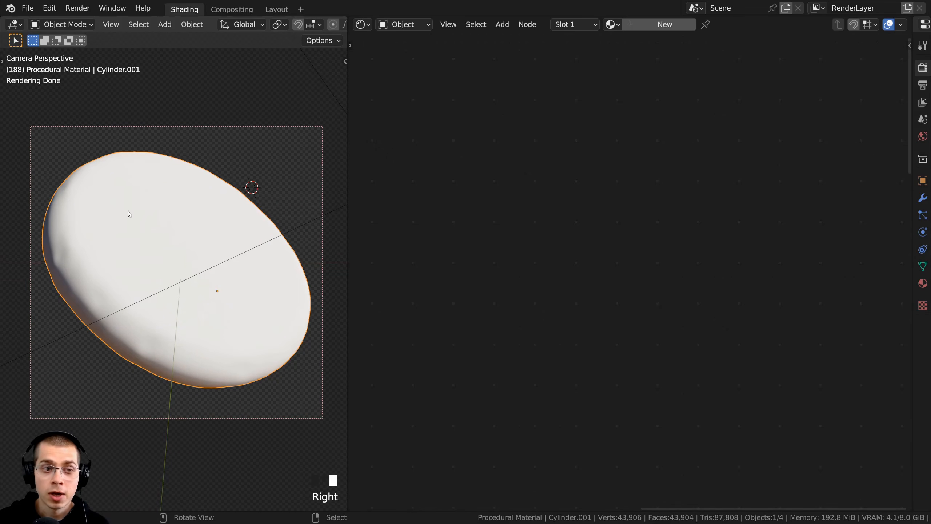
Create a new material on the patty and name it Hamburger Meat Patty
{"action": "left_click", "coordinate": [652, 26]}
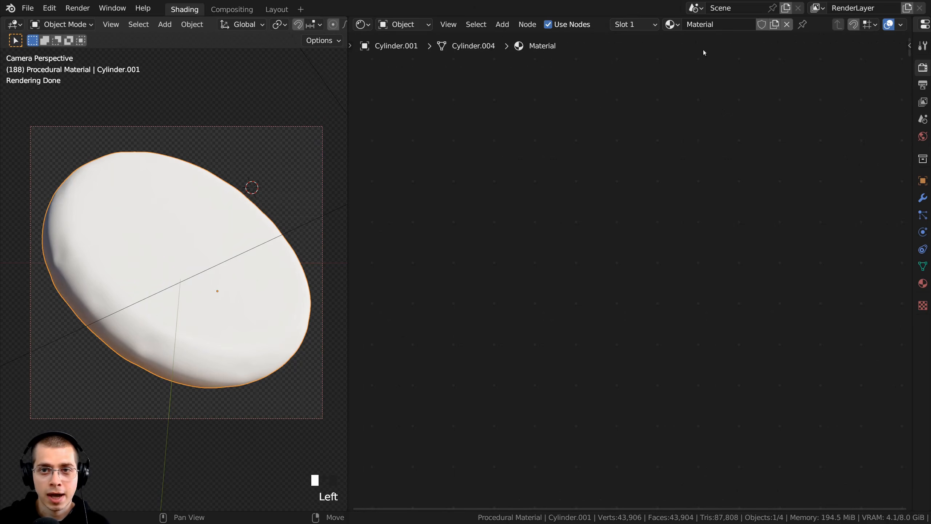
{"action": "double_click", "coordinate": [699, 26]}
{"action": "type", "text": "Hamburger Meat Patty"}
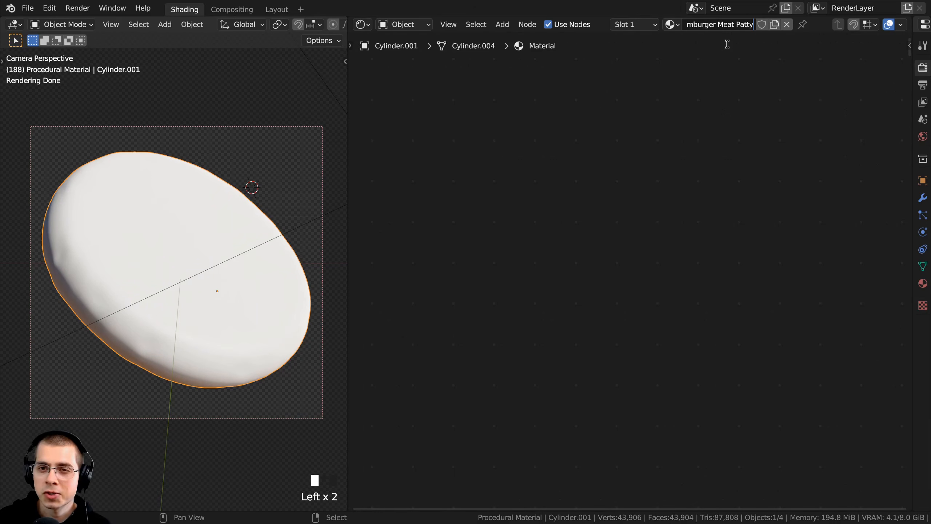
{"action": "left_click", "coordinate": [728, 44]}
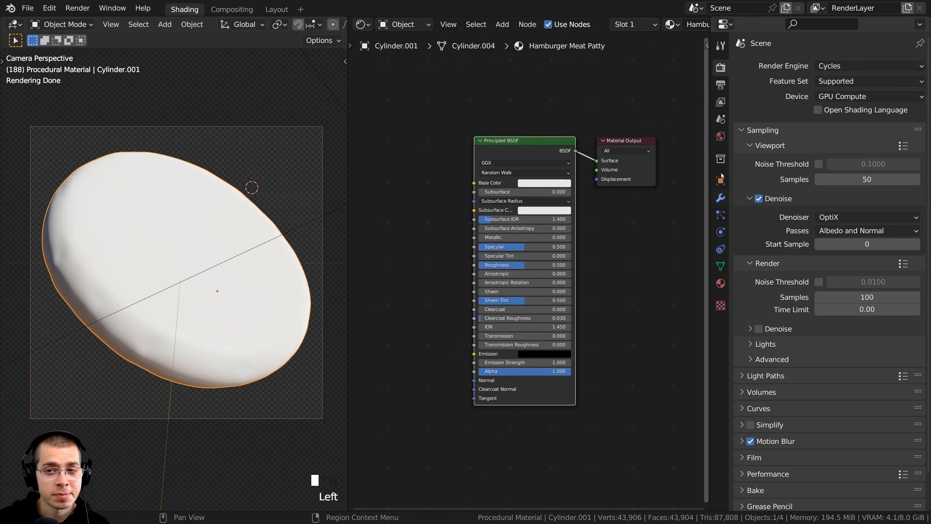
Set the Hamburger Meat Patty material's surface displacement method to Displacement and Bump
{"action": "scroll", "coordinate": [545, 18], "scroll_direction": "down", "scroll_amount": 6}
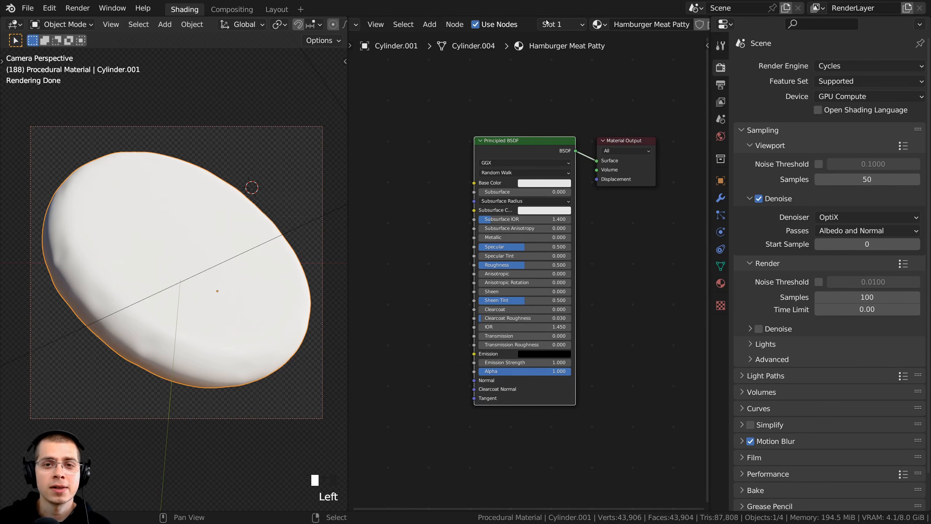
{"action": "left_click", "coordinate": [714, 285]}
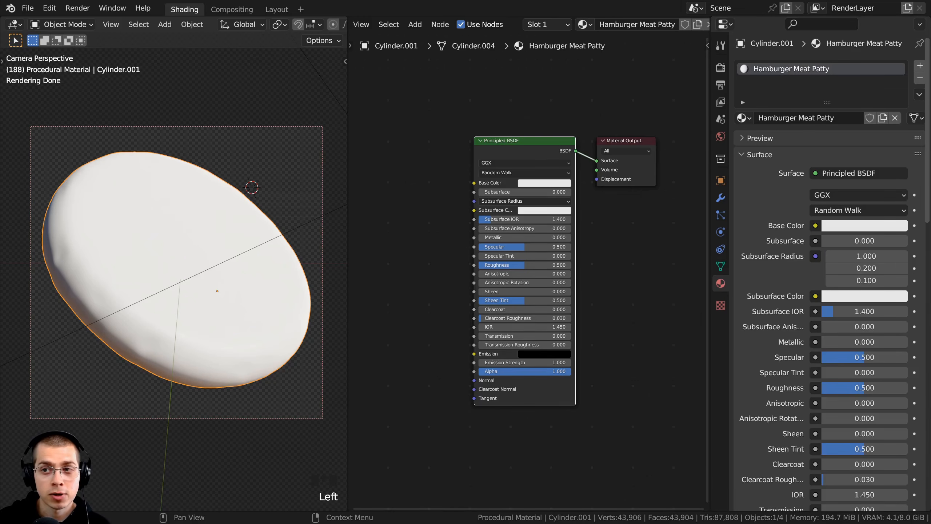
{"action": "left_click_drag", "start_coordinate": [928, 57], "coordinate": [886, 251]}
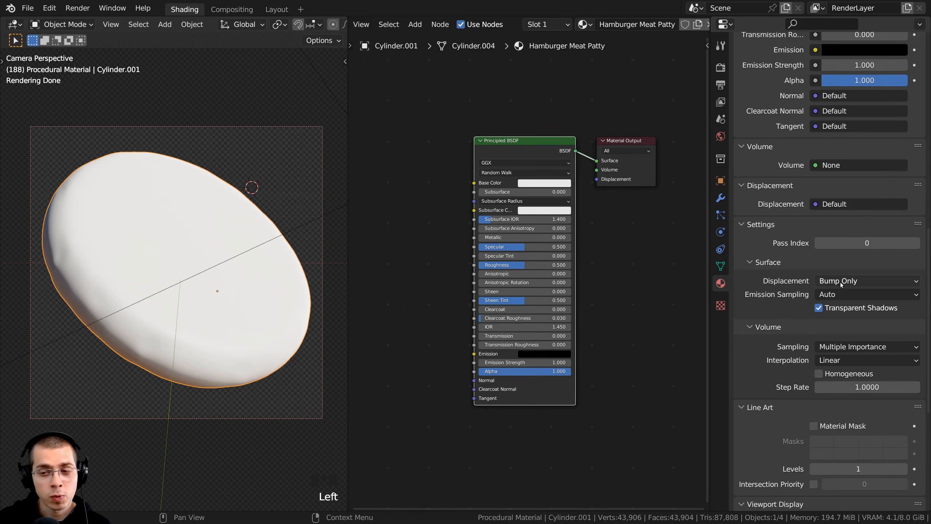
{"action": "left_click", "coordinate": [825, 281]}
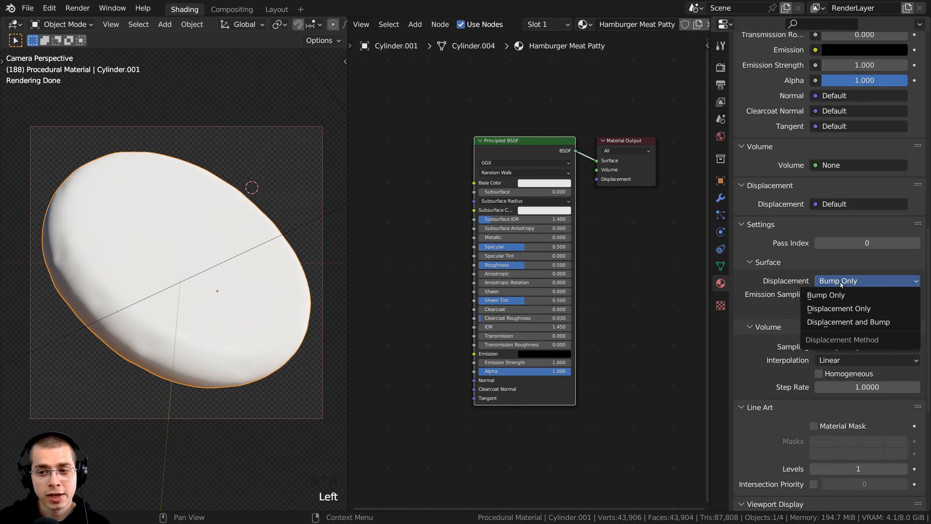
{"action": "left_click", "coordinate": [838, 322]}
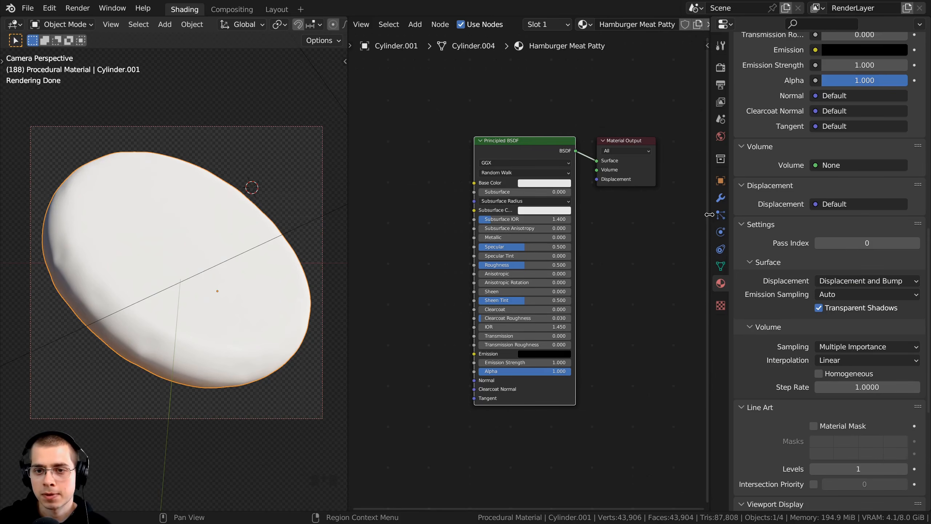
{"action": "left_click_drag", "start_coordinate": [709, 214], "coordinate": [912, 214]}
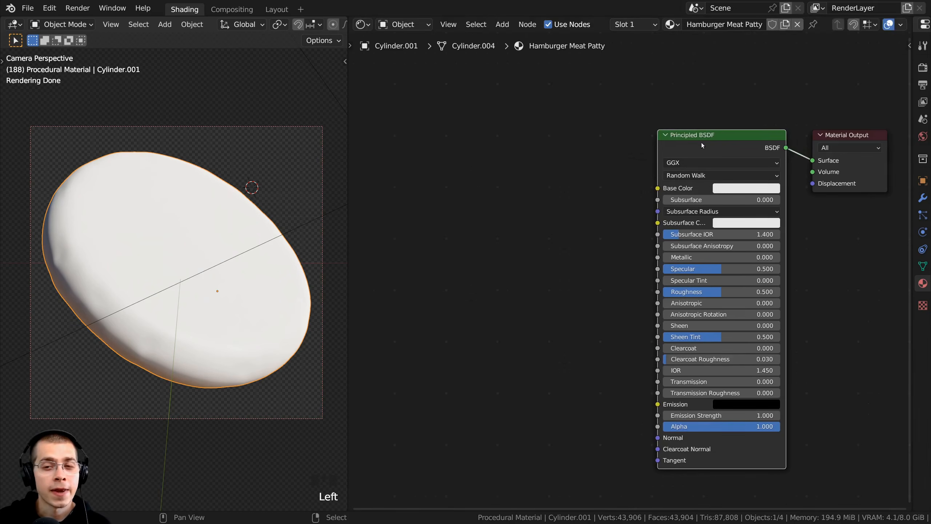
Move the Principled BSDF closer to the Material Output and add a Noise Texture node ahead of it
{"action": "left_click_drag", "start_coordinate": [701, 143], "coordinate": [714, 143]}
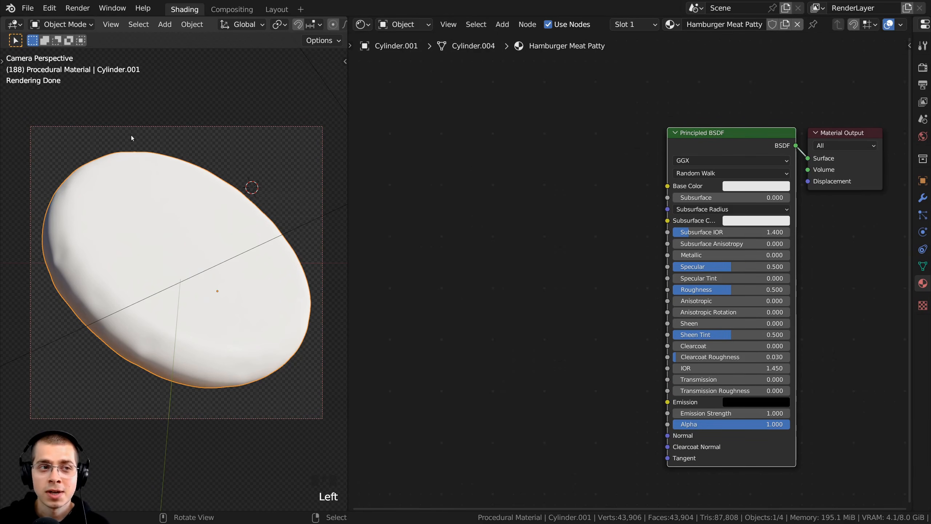
{"action": "left_click", "coordinate": [53, 10]}
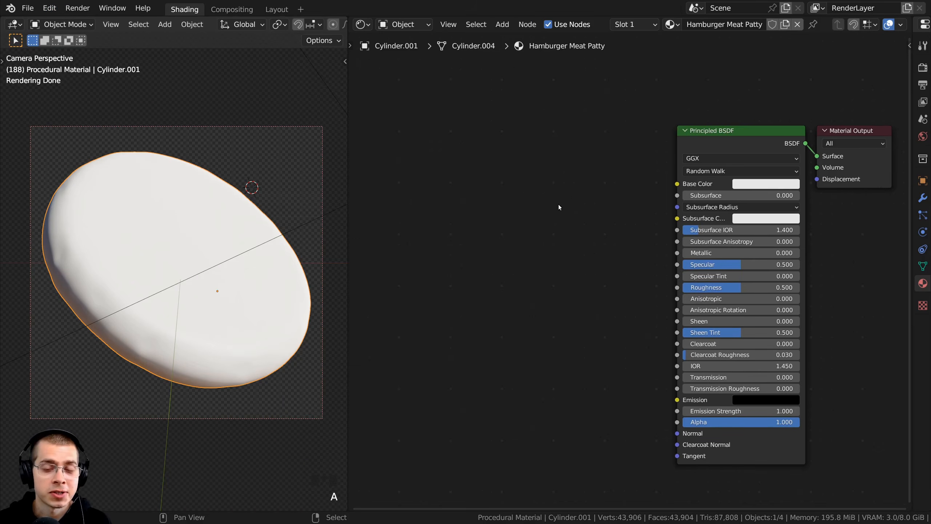
{"action": "key", "text": "shift+a"}
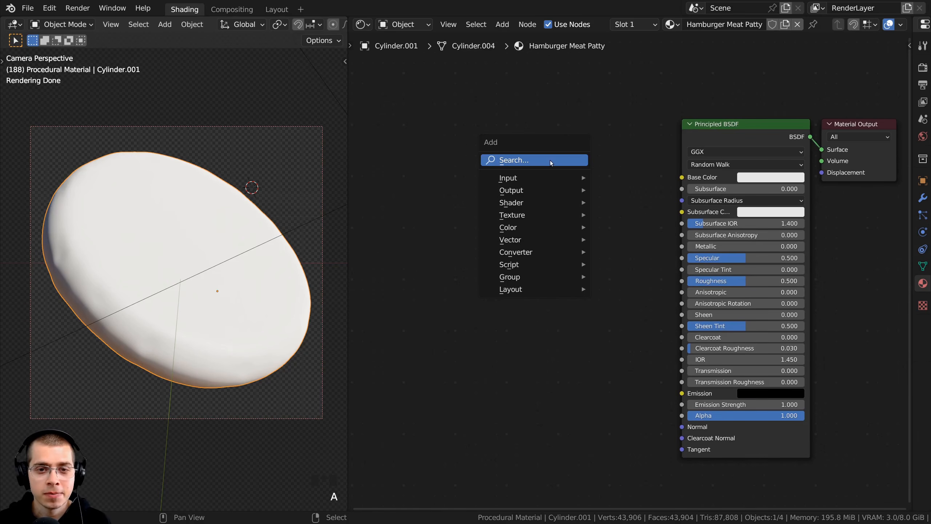
{"action": "left_click", "coordinate": [551, 161]}
{"action": "type", "text": "noise"}
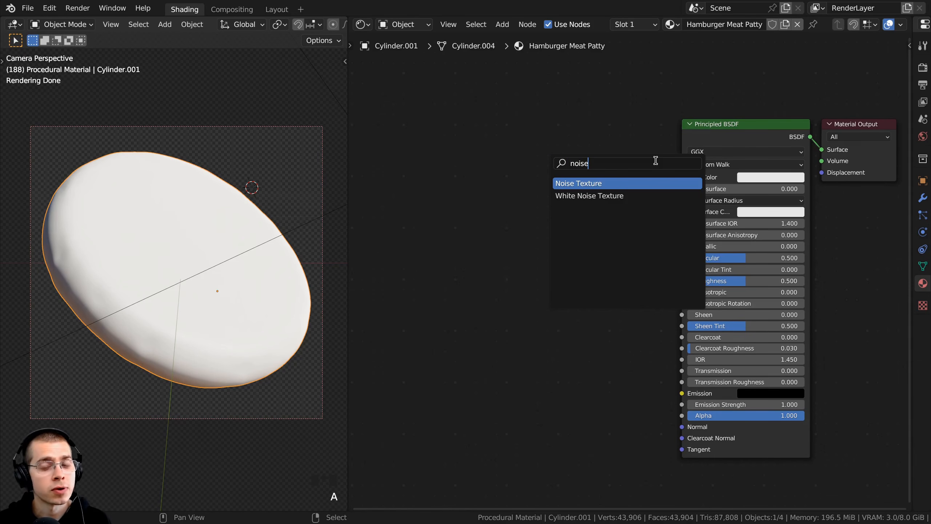
{"action": "key", "text": "Return"}
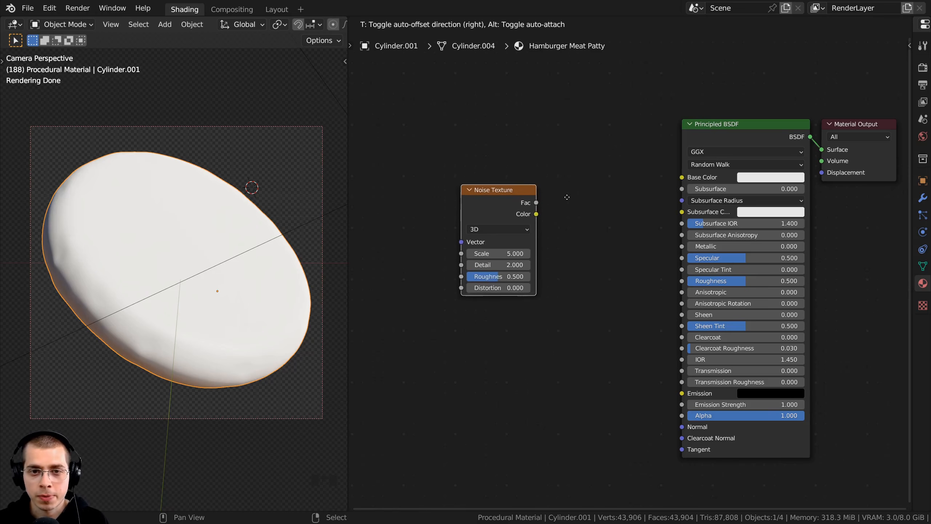
{"action": "left_click", "coordinate": [567, 201]}
{"action": "middle_click_drag", "start_coordinate": [567, 201], "coordinate": [572, 203]}
{"action": "mouse_move", "coordinate": [512, 206]}
{"action": "left_mouse_down"}
{"action": "mouse_move", "coordinate": [526, 207]}
{"action": "mouse_move", "coordinate": [497, 206]}
{"action": "left_mouse_up"}
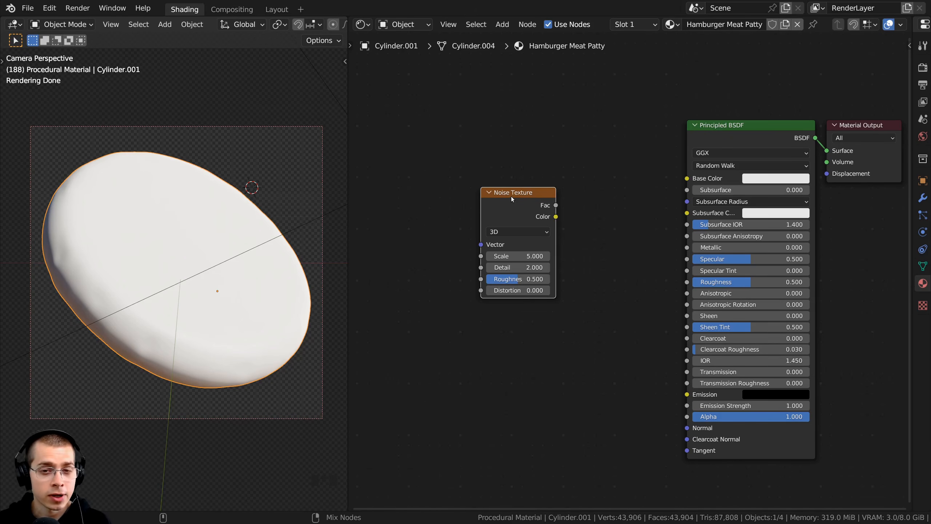
Preview the Noise Texture through the Material Output's surface and inspect the pattern around the patty
{"action": "left_click", "coordinate": [520, 207], "text": "ctrl+shift"}
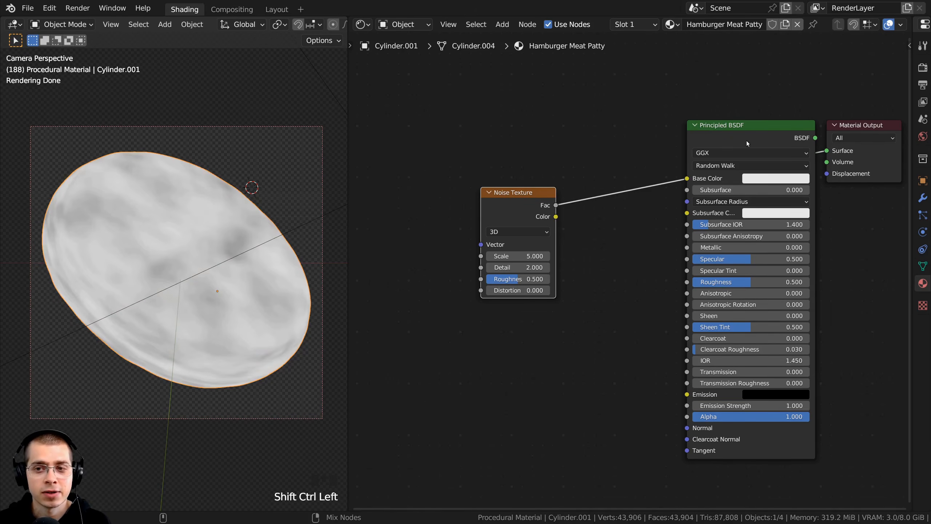
{"action": "middle_click_drag", "start_coordinate": [509, 245], "coordinate": [527, 242]}
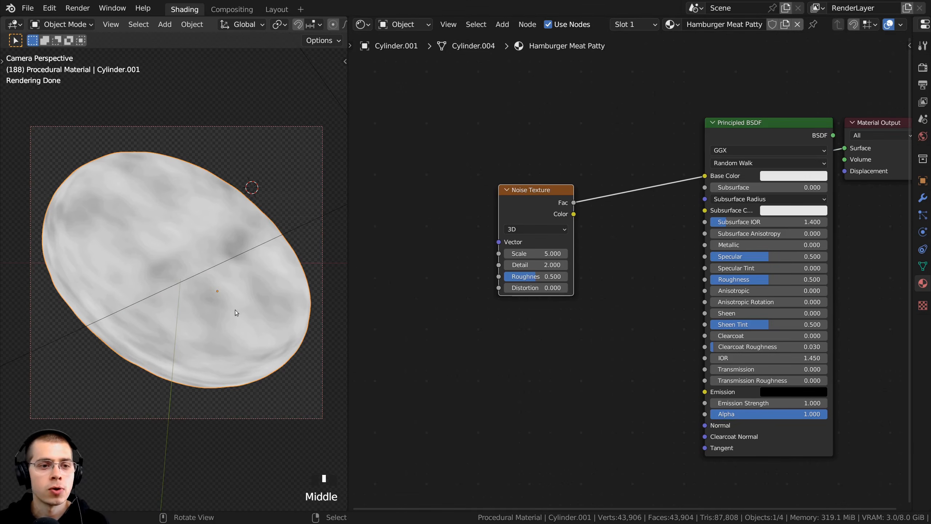
{"action": "middle_click_drag", "start_coordinate": [235, 310], "coordinate": [272, 306]}
{"action": "scroll", "coordinate": [522, 201], "scroll_direction": "up", "scroll_amount": 2}
{"action": "middle_click_drag", "start_coordinate": [190, 257], "coordinate": [146, 227]}
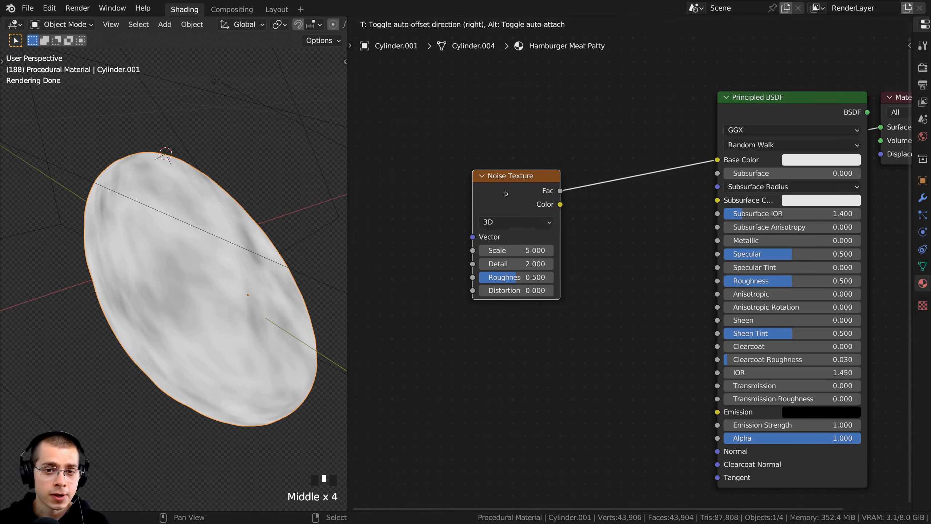
Add Texture Coordinate and Mapping nodes that feed the Noise Texture's vector
{"action": "scroll", "coordinate": [505, 193], "scroll_direction": "down", "scroll_amount": 1}
{"action": "middle_click_drag", "start_coordinate": [505, 193], "coordinate": [663, 244]}
{"action": "key", "text": "ctrl+t"}
{"action": "key", "text": "a"}
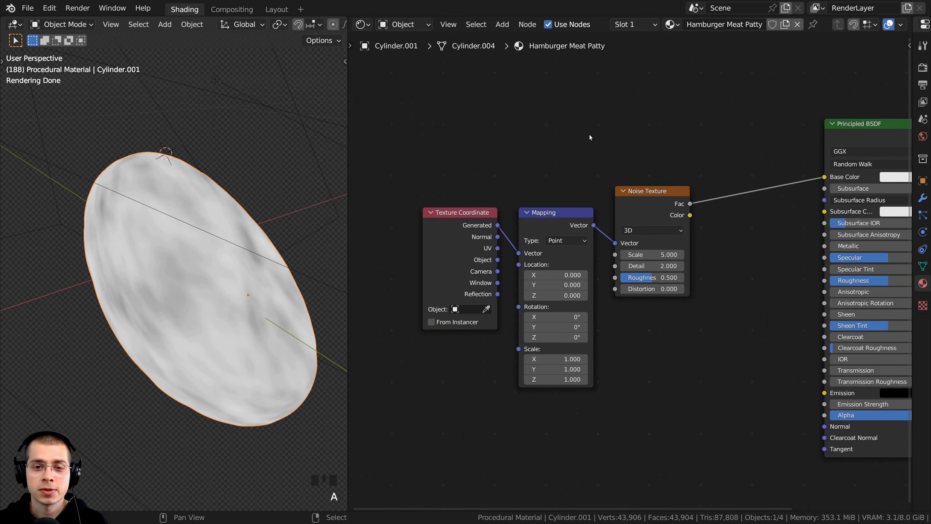
Connect the Texture Coordinate's Object output to the Mapping vector and check the texture from the patty's side
{"action": "scroll", "coordinate": [517, 237], "scroll_direction": "up", "scroll_amount": 3}
{"action": "left_click", "coordinate": [515, 231]}
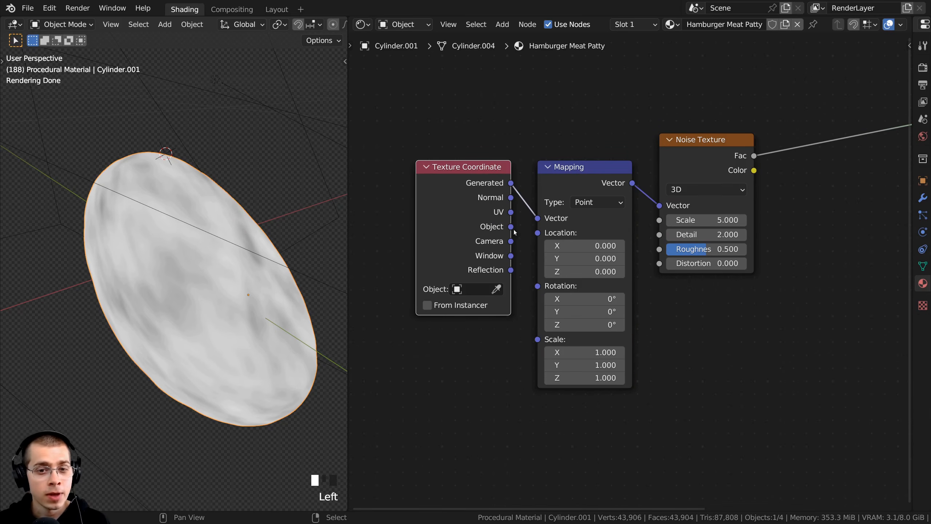
{"action": "left_click_drag", "start_coordinate": [511, 229], "coordinate": [540, 221]}
{"action": "middle_click_drag", "start_coordinate": [214, 339], "coordinate": [256, 327]}
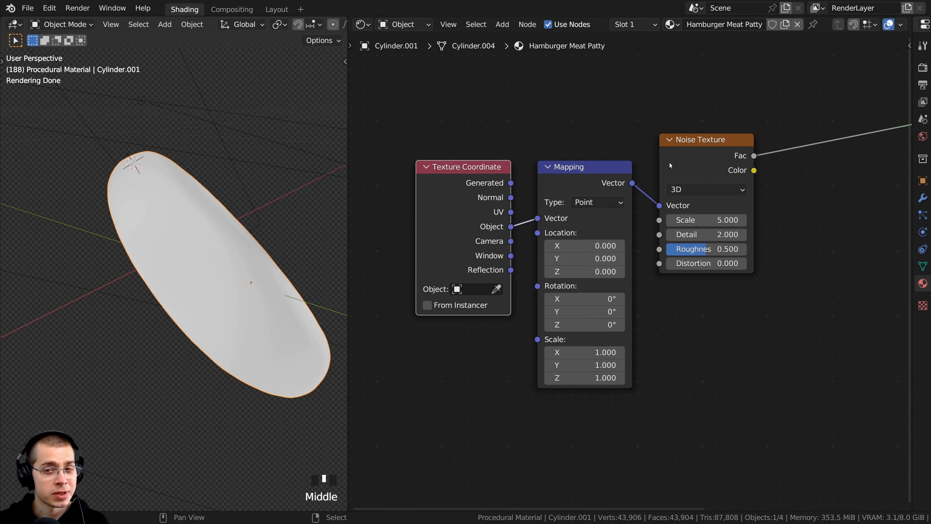
Set the Noise Texture's Scale to 100 and widen the node editor area
{"action": "left_click_drag", "start_coordinate": [686, 166], "coordinate": [686, 171]}
{"action": "middle_click_drag", "start_coordinate": [677, 193], "coordinate": [598, 215]}
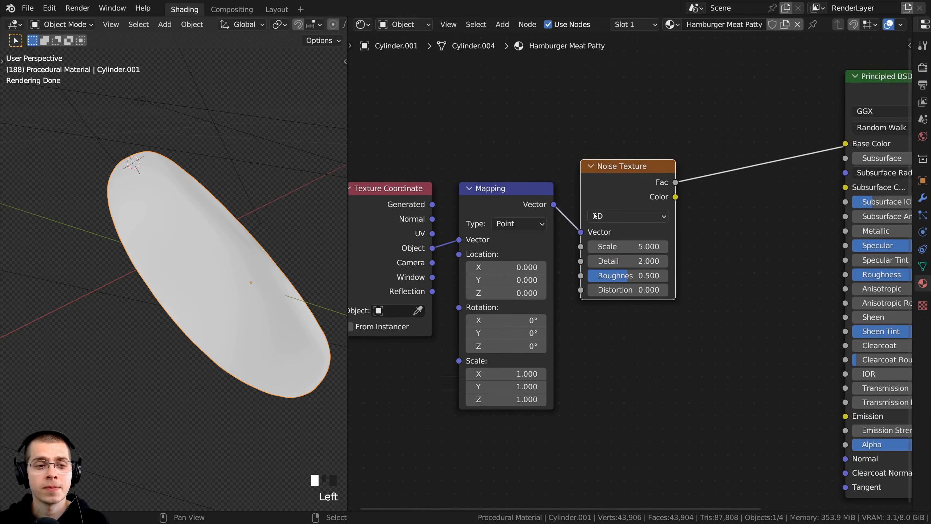
{"action": "left_click", "coordinate": [625, 248]}
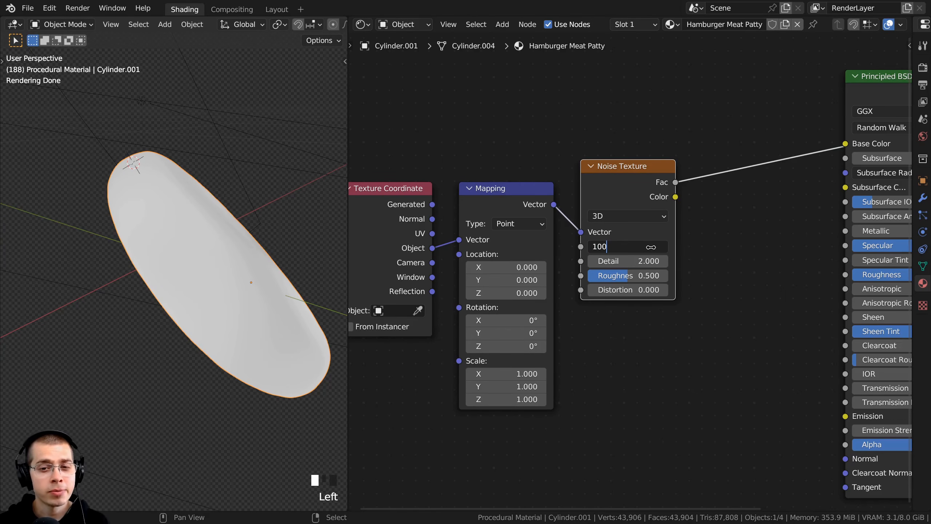
{"action": "type", "text": "100"}
{"action": "key", "text": "Return"}
{"action": "left_click_drag", "start_coordinate": [347, 226], "coordinate": [315, 229]}
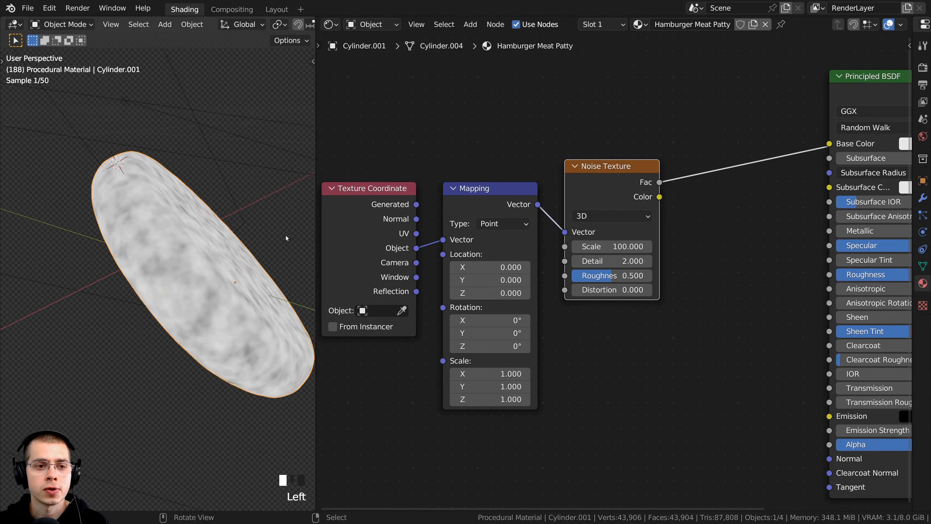
{"action": "middle_click_drag", "start_coordinate": [285, 235], "coordinate": [242, 236]}
Set the Noise Texture's Detail to 10
{"action": "scroll", "coordinate": [617, 262], "scroll_direction": "up", "scroll_amount": 4}
{"action": "middle_click_drag", "start_coordinate": [617, 262], "coordinate": [602, 269], "text": "shift"}
{"action": "left_click", "coordinate": [602, 269]}
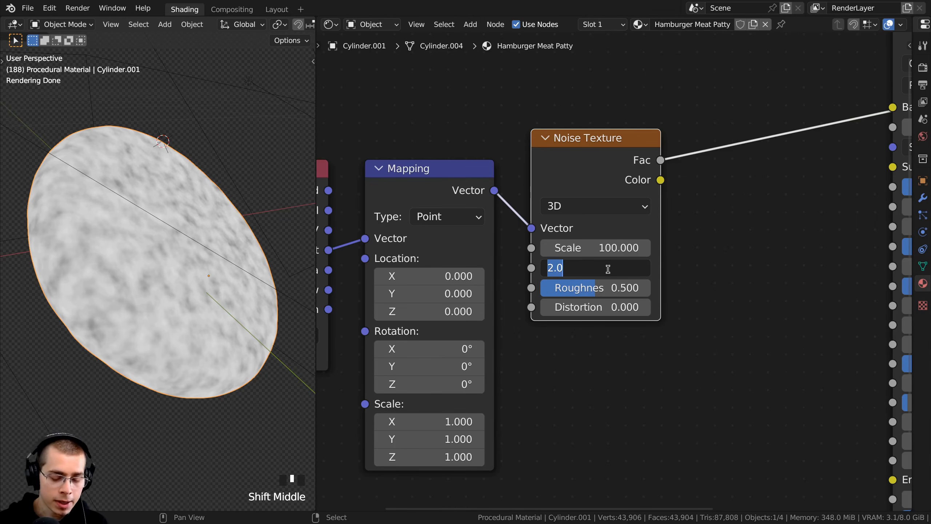
{"action": "type", "text": "10"}
{"action": "key", "text": "Return"}
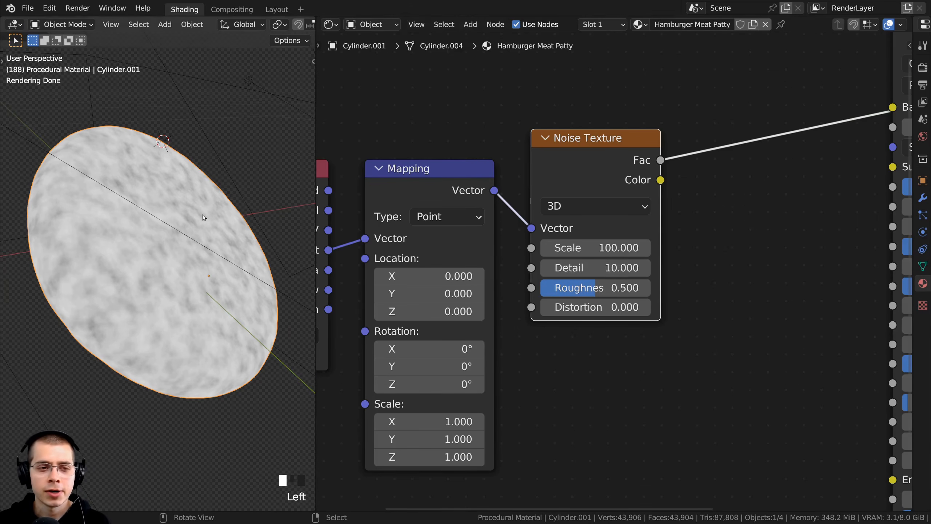
Inspect the noise detail on the patty's face and set the Noise Texture's Roughness to 0.55
{"action": "middle_click_drag", "start_coordinate": [202, 214], "coordinate": [138, 254]}
{"action": "scroll", "coordinate": [136, 252], "scroll_direction": "up", "scroll_amount": 3}
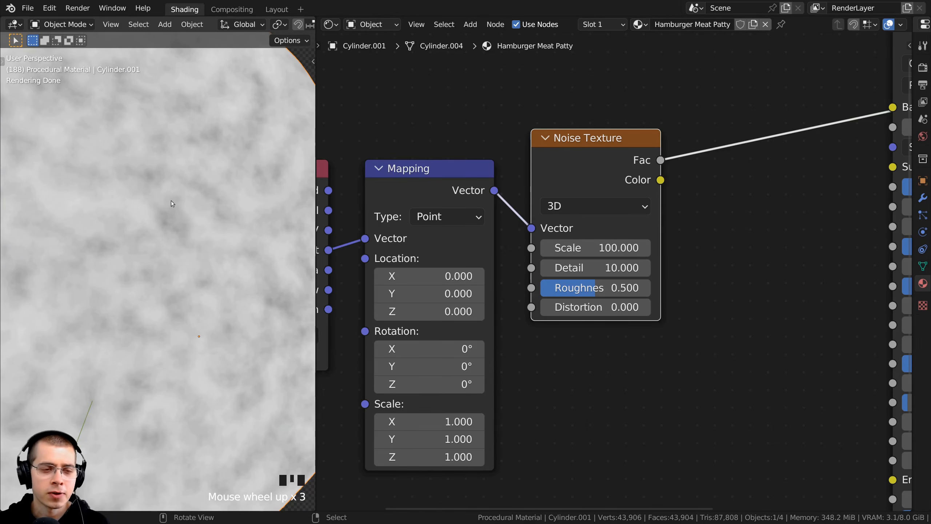
{"action": "scroll", "coordinate": [171, 201], "scroll_direction": "down", "scroll_amount": 2}
{"action": "middle_click_drag", "start_coordinate": [173, 244], "coordinate": [173, 198]}
{"action": "scroll", "coordinate": [154, 259], "scroll_direction": "up", "scroll_amount": 2}
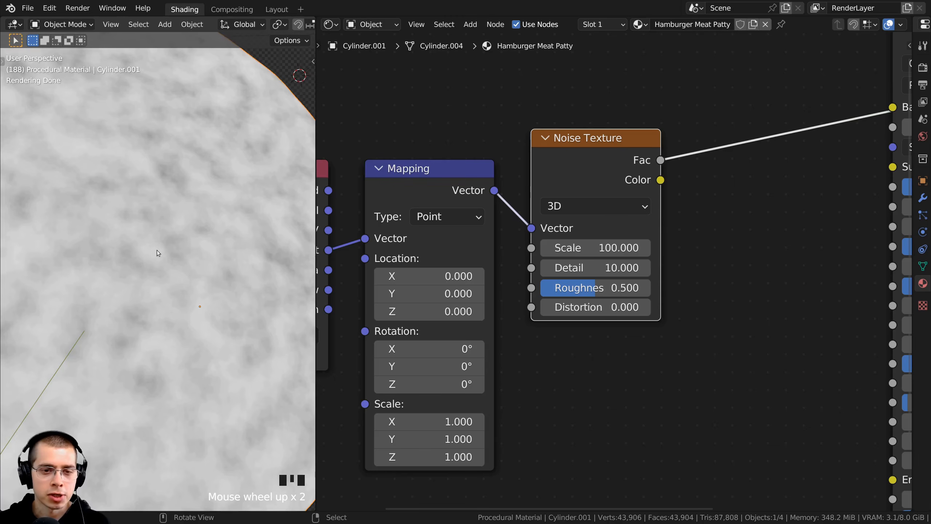
{"action": "scroll", "coordinate": [157, 251], "scroll_direction": "down", "scroll_amount": 2}
{"action": "middle_click_drag", "start_coordinate": [158, 253], "coordinate": [171, 270]}
{"action": "middle_click_drag", "start_coordinate": [520, 321], "coordinate": [527, 314]}
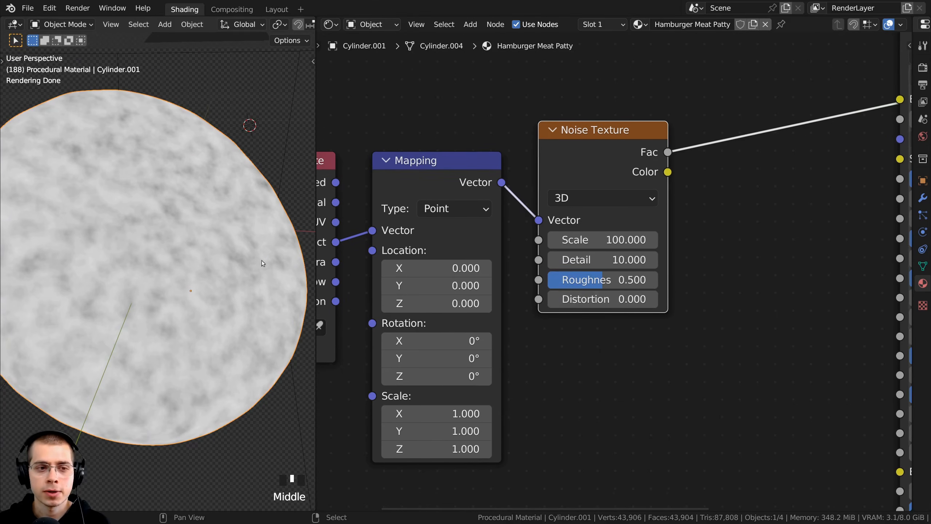
{"action": "double_click", "coordinate": [633, 282]}
{"action": "type", "text": "5"}
{"action": "key", "text": "Return"}
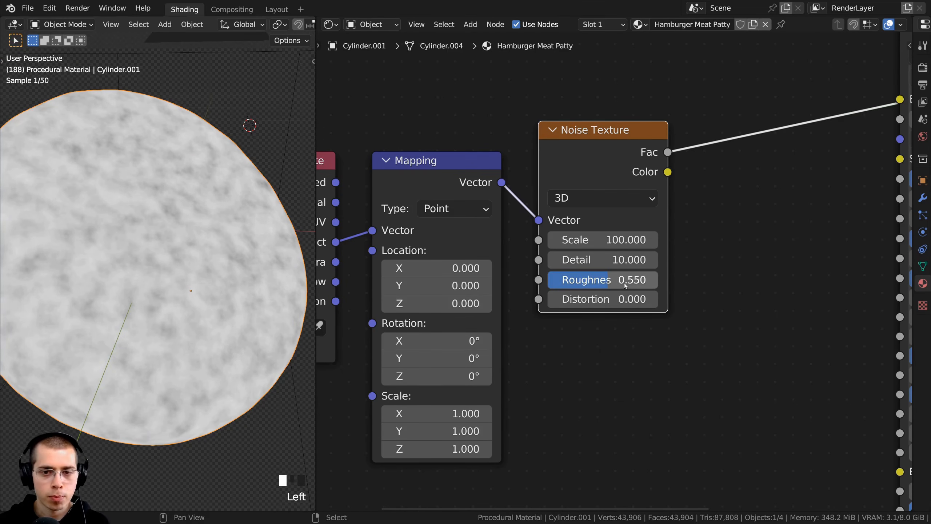
Move the Texture Coordinate and Mapping nodes away from the Noise Texture and enclose both in a frame
{"action": "scroll", "coordinate": [435, 137], "scroll_direction": "down", "scroll_amount": 3}
{"action": "left_click_drag", "start_coordinate": [435, 137], "coordinate": [560, 270]}
{"action": "key", "text": "g"}
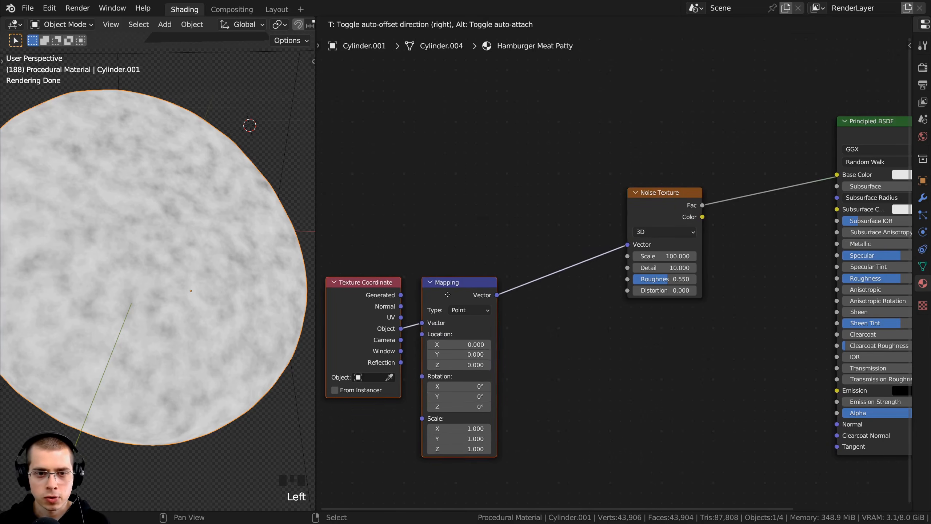
{"action": "left_click", "coordinate": [447, 296]}
{"action": "middle_click_drag", "start_coordinate": [446, 295], "coordinate": [513, 303]}
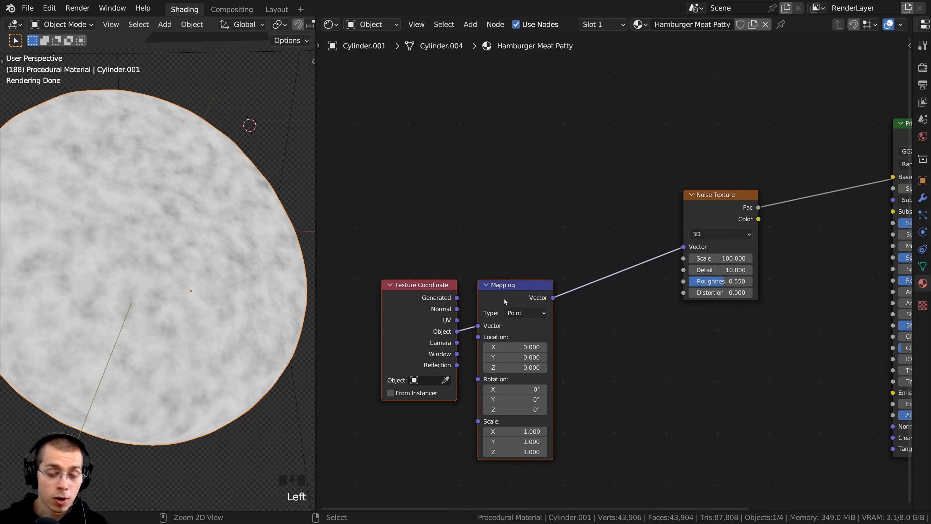
{"action": "key", "text": "ctrl+j"}
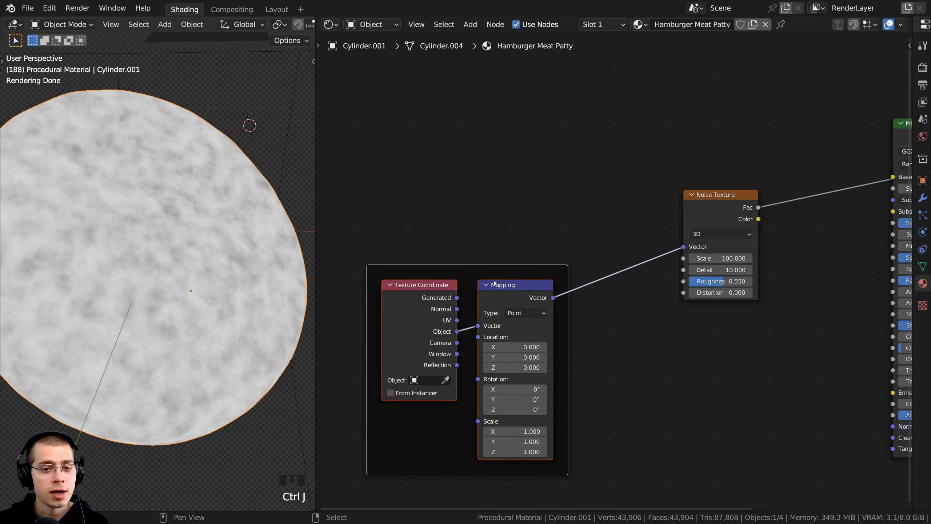
Reposition the frame around the two coordinate nodes slightly and label it "Mapping"
{"action": "key", "text": "alt+a"}
{"action": "left_click_drag", "start_coordinate": [466, 271], "coordinate": [472, 267]}
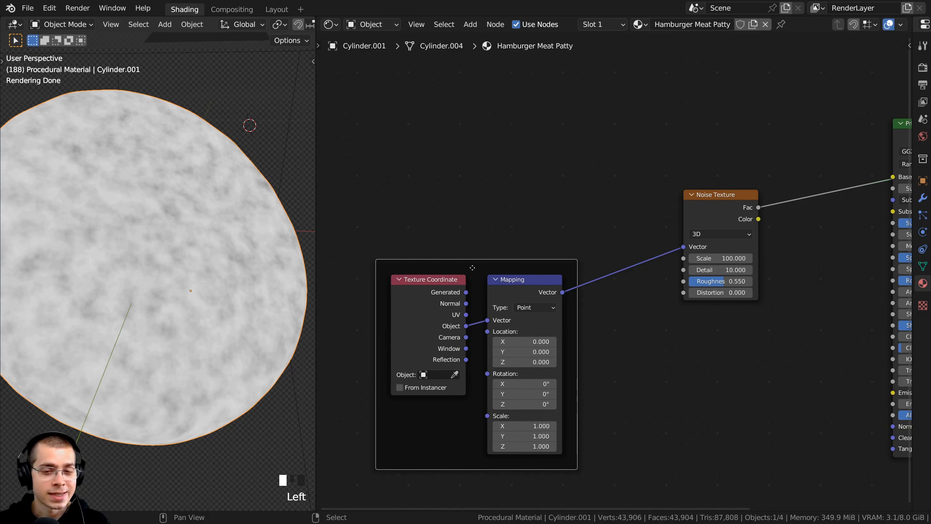
{"action": "key", "text": "F2"}
{"action": "type", "text": "Mapping"}
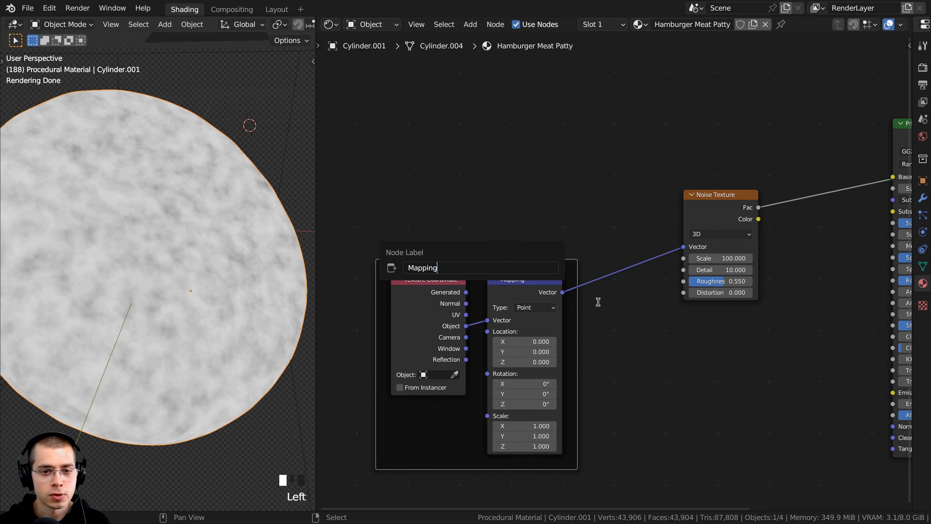
{"action": "key", "text": "Return"}
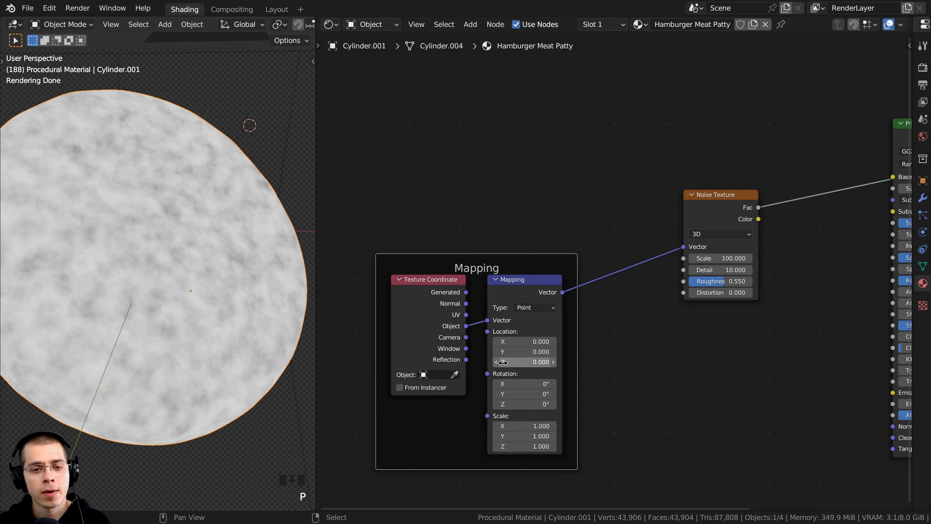
Spread the nodes apart to make more room between the Noise Texture and the Principled BSDF
{"action": "key", "text": "a"}
{"action": "key", "text": "a"}
{"action": "left_click_drag", "start_coordinate": [451, 281], "coordinate": [589, 246]}
{"action": "left_click", "coordinate": [447, 275]}
{"action": "left_click", "coordinate": [447, 274]}
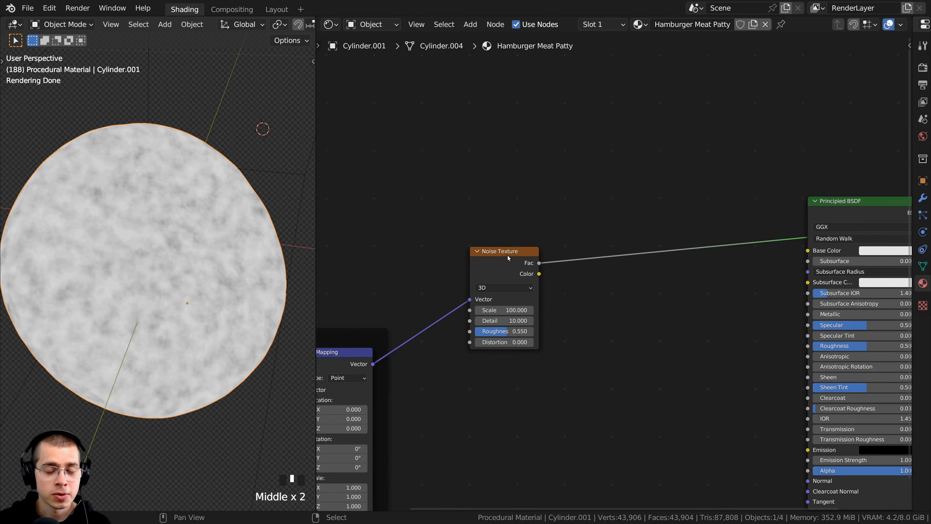
{"action": "left_click_drag", "start_coordinate": [508, 256], "coordinate": [504, 253]}
{"action": "middle_click_drag", "start_coordinate": [157, 210], "coordinate": [182, 209]}
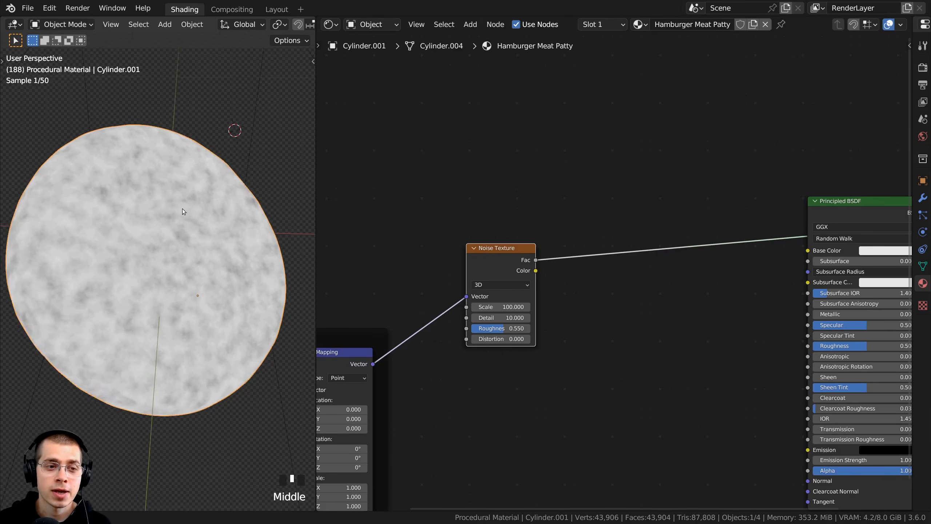
Add a Color Ramp node on the link coming out of the Noise Texture's Fac output
{"action": "middle_click_drag", "start_coordinate": [557, 244], "coordinate": [560, 232]}
{"action": "key", "text": "shift+a"}
{"action": "left_click", "coordinate": [566, 203]}
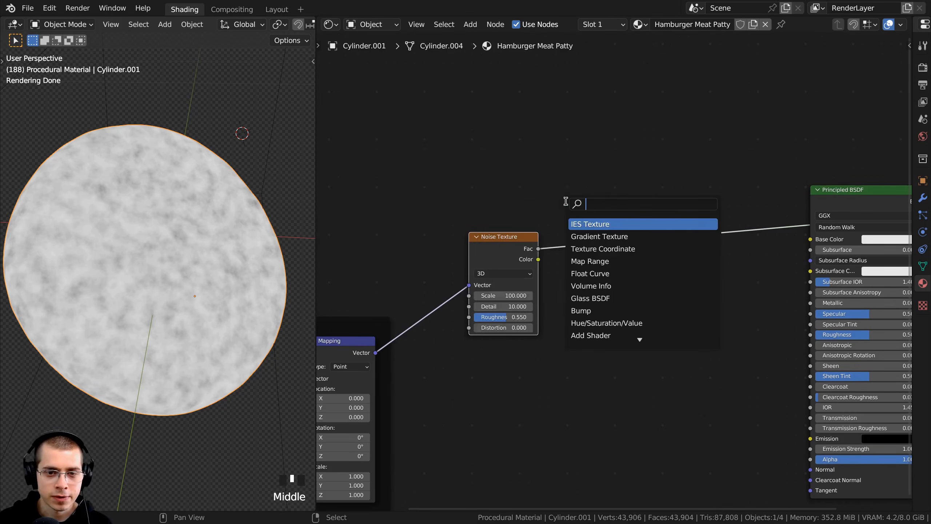
{"action": "type", "text": "col"}
{"action": "key", "text": "Down"}
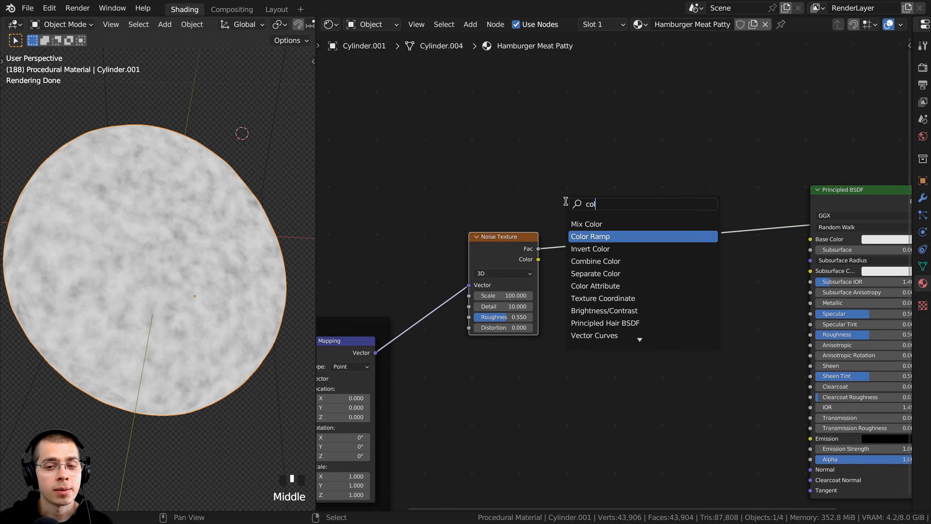
{"action": "key", "text": "Return"}
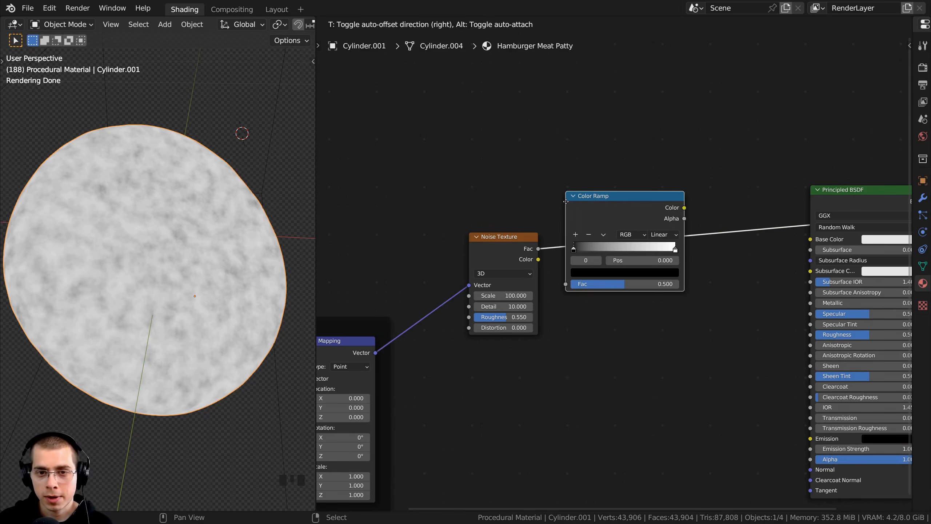
{"action": "left_click", "coordinate": [578, 235]}
Reverse the Color Ramp so the white stop sits at position 0 and the black stop at 1
{"action": "scroll", "coordinate": [597, 354], "scroll_direction": "up", "scroll_amount": 2}
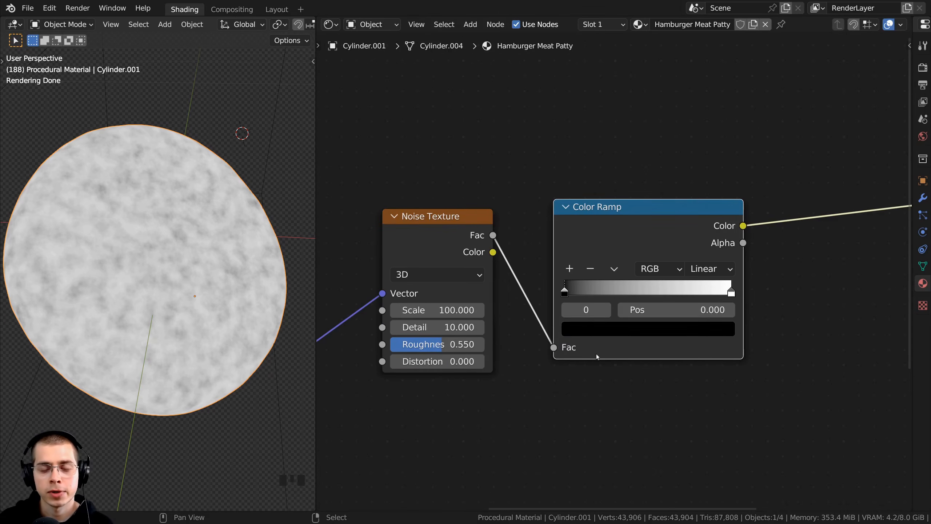
{"action": "left_click_drag", "start_coordinate": [583, 293], "coordinate": [561, 292]}
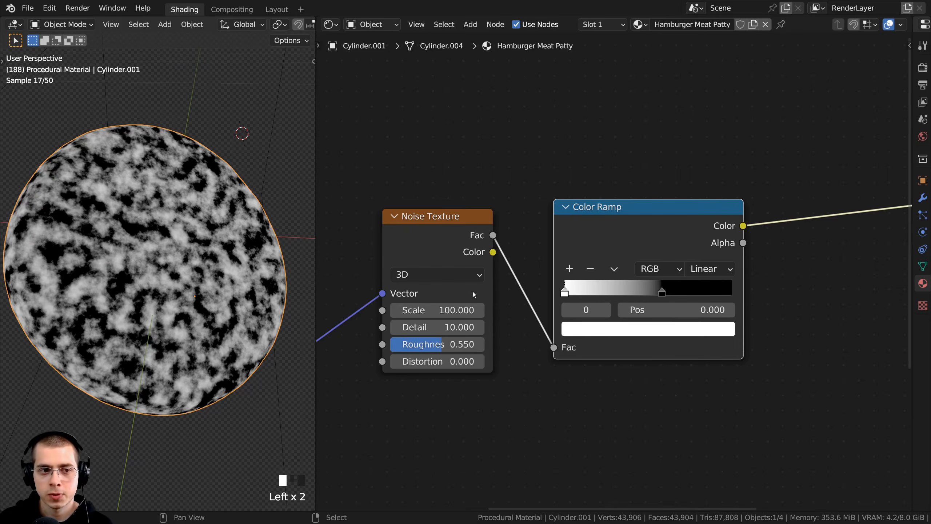
{"action": "left_click_drag", "start_coordinate": [664, 291], "coordinate": [732, 291]}
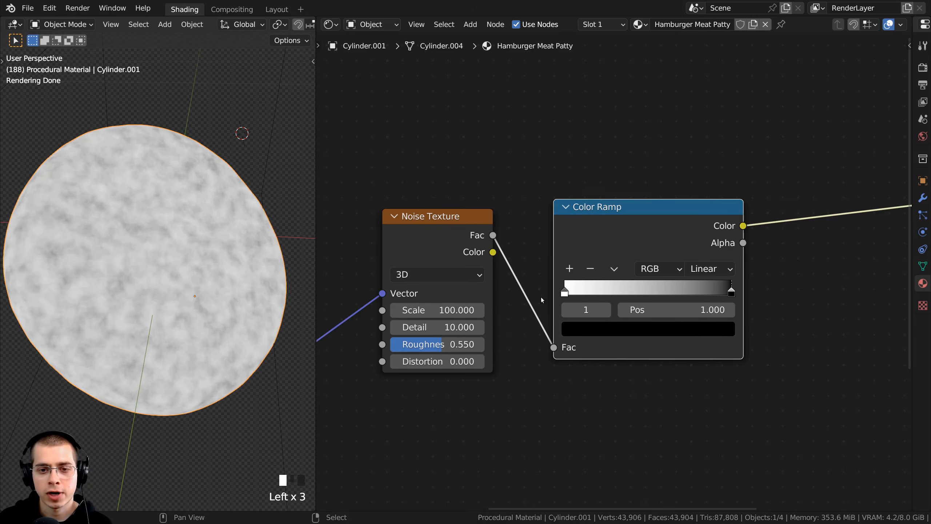
{"action": "left_click_drag", "start_coordinate": [571, 239], "coordinate": [565, 239]}
Alternate the surface preview between the Noise Texture and the Color Ramp to compare them, ending on the ramp
{"action": "scroll", "coordinate": [506, 271], "scroll_direction": "down", "scroll_amount": 3}
{"action": "left_click", "coordinate": [490, 235], "text": "ctrl+shift"}
{"action": "left_click", "coordinate": [579, 238], "text": "ctrl+shift"}
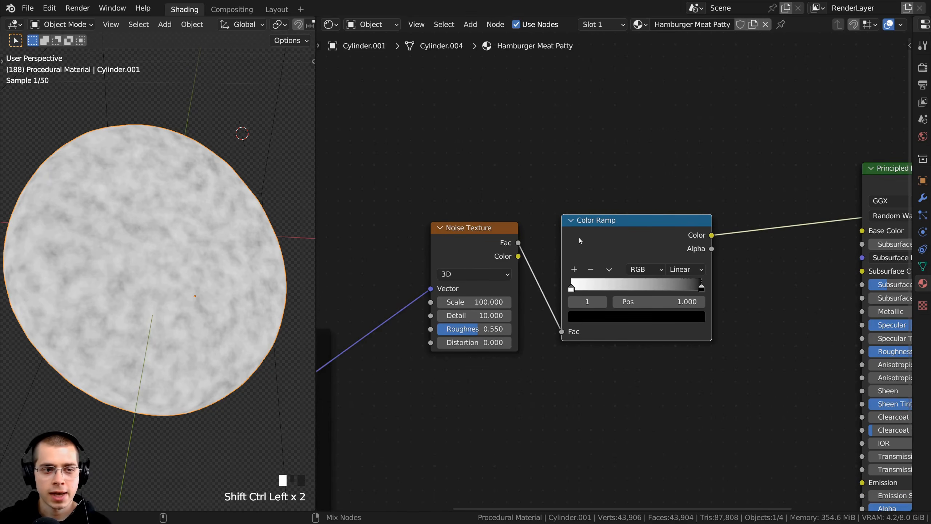
{"action": "left_click", "coordinate": [493, 238], "text": "ctrl+shift"}
{"action": "left_click", "coordinate": [587, 245], "text": "ctrl+shift"}
Examine the Color Ramp's pattern on the patty's face and around its side
{"action": "middle_click_drag", "start_coordinate": [610, 252], "coordinate": [611, 276]}
{"action": "key", "text": "a"}
{"action": "scroll", "coordinate": [633, 259], "scroll_direction": "down", "scroll_amount": 1}
{"action": "middle_click_drag", "start_coordinate": [198, 294], "coordinate": [94, 195]}
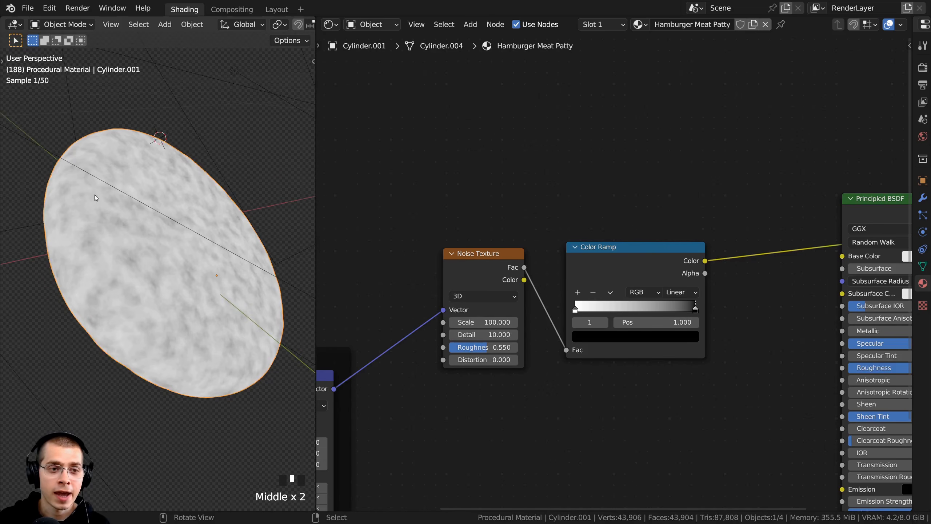
{"action": "scroll", "coordinate": [173, 255], "scroll_direction": "down", "scroll_amount": 2}
{"action": "middle_click_drag", "start_coordinate": [173, 255], "coordinate": [179, 166]}
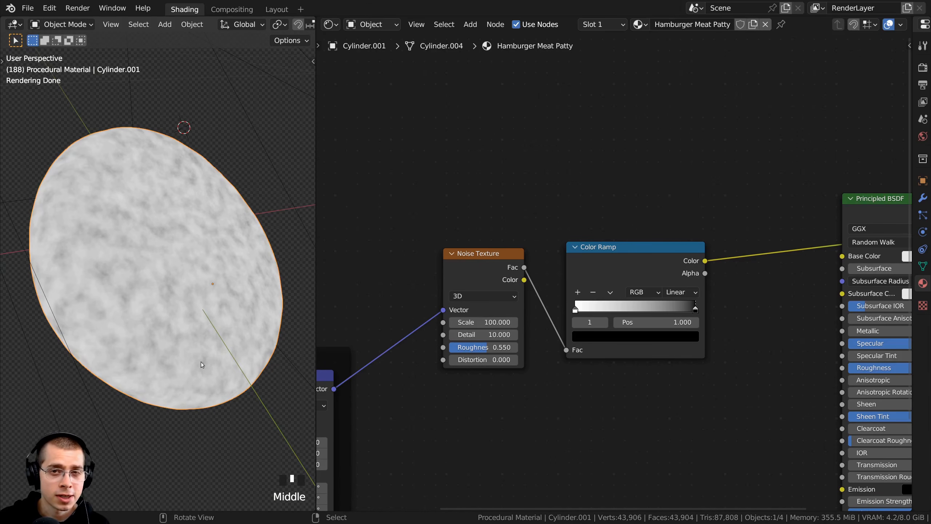
{"action": "middle_click_drag", "start_coordinate": [171, 302], "coordinate": [176, 190]}
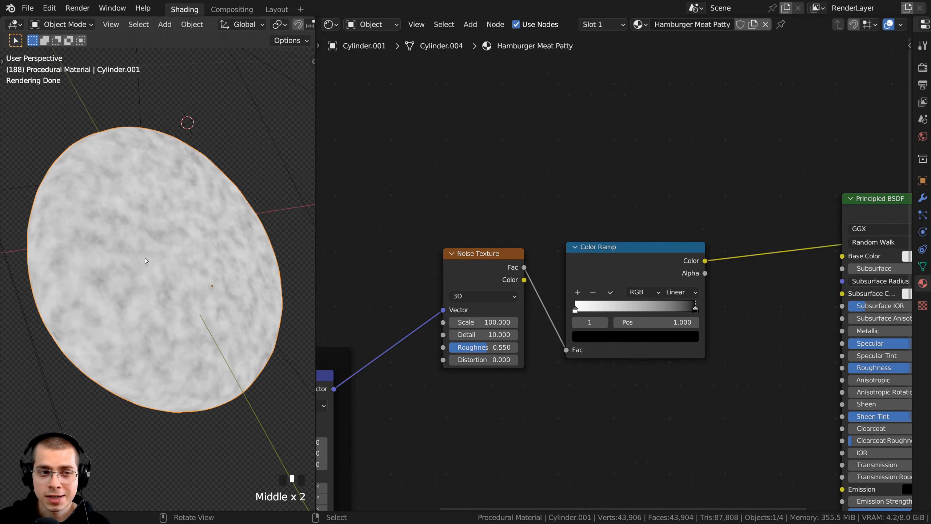
{"action": "middle_click_drag", "start_coordinate": [197, 365], "coordinate": [86, 195]}
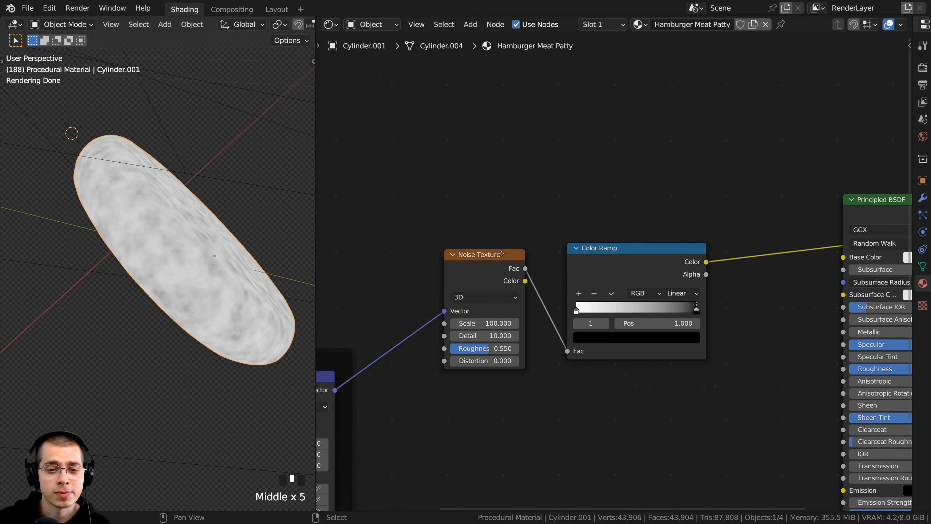
Add a Gradient Texture node above the Noise Texture
{"action": "key", "text": "shift+a"}
{"action": "type", "text": "gra"}
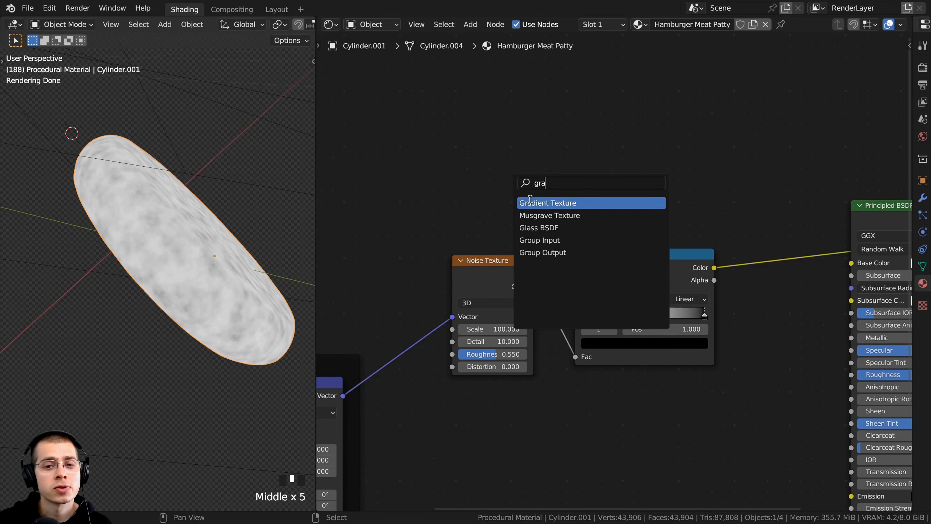
{"action": "left_click", "coordinate": [530, 203]}
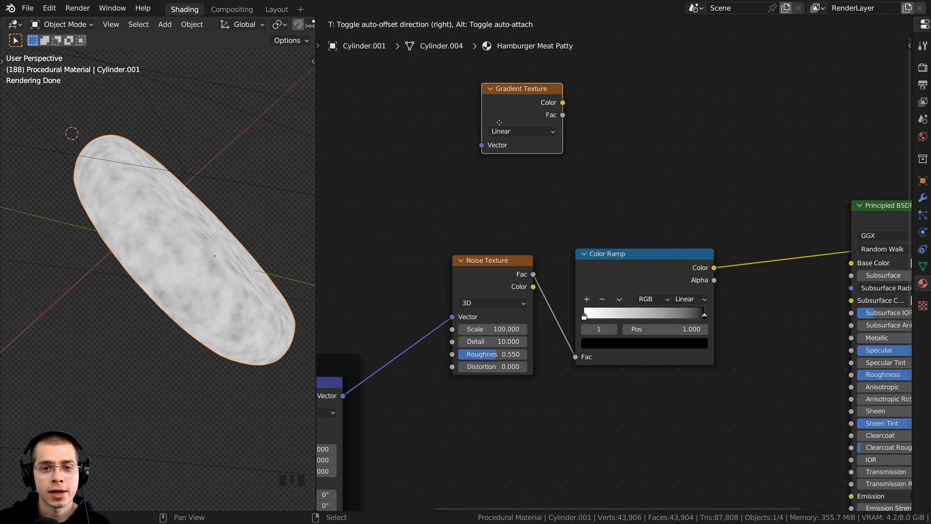
{"action": "left_click", "coordinate": [522, 123]}
{"action": "middle_click_drag", "start_coordinate": [522, 123], "coordinate": [570, 155]}
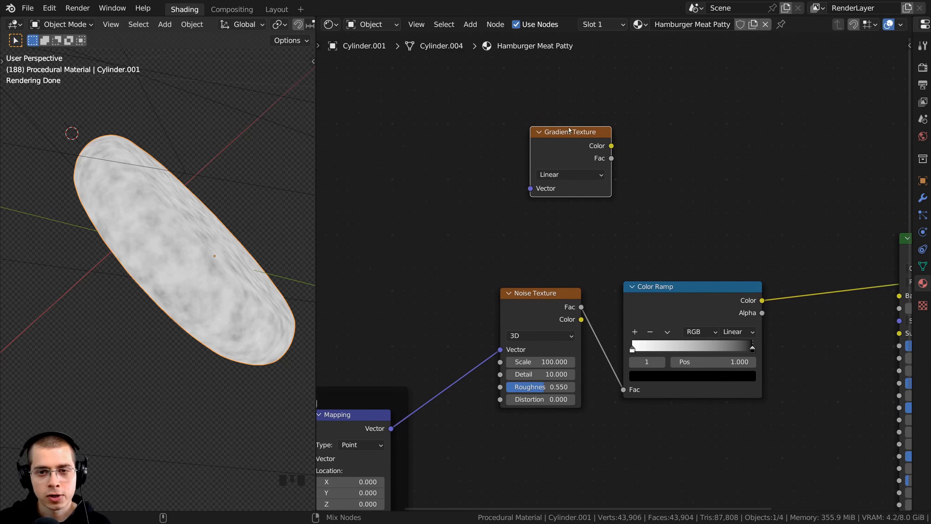
Preview the Gradient Texture's Color output on the patty's surface
{"action": "left_click", "coordinate": [585, 149], "text": "ctrl+shift"}
{"action": "left_click_drag", "start_coordinate": [553, 151], "coordinate": [566, 152]}
{"action": "middle_click_drag", "start_coordinate": [160, 216], "coordinate": [143, 225]}
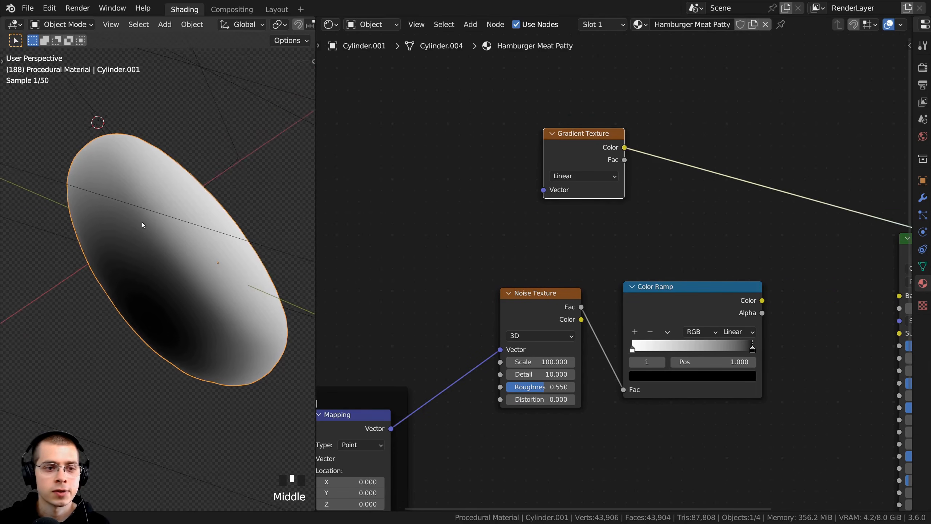
Connect the Mapping node's Vector output to the Gradient Texture's vector and inspect the gradient across the patty
{"action": "middle_click_drag", "start_coordinate": [324, 402], "coordinate": [454, 367]}
{"action": "scroll", "coordinate": [454, 367], "scroll_direction": "down", "scroll_amount": 2}
{"action": "left_click", "coordinate": [483, 390]}
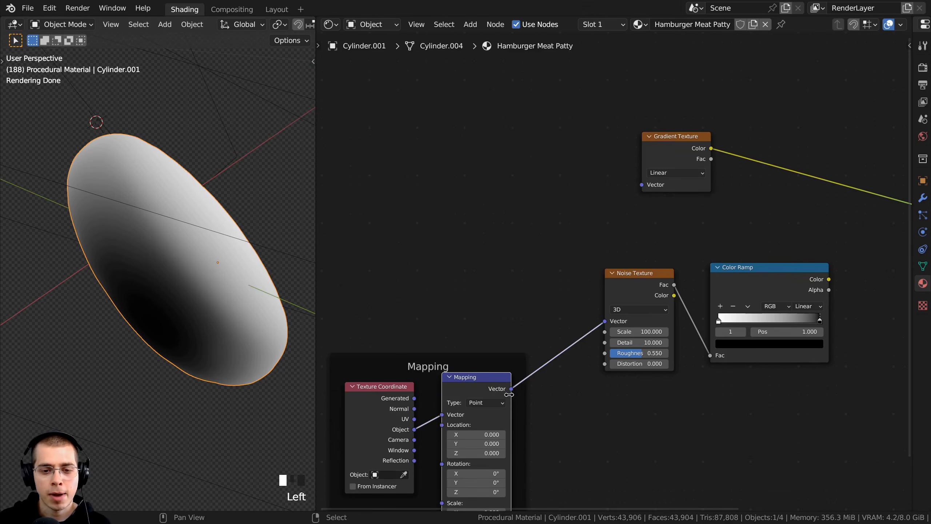
{"action": "left_click_drag", "start_coordinate": [512, 389], "coordinate": [639, 184]}
{"action": "middle_click_drag", "start_coordinate": [169, 262], "coordinate": [224, 255]}
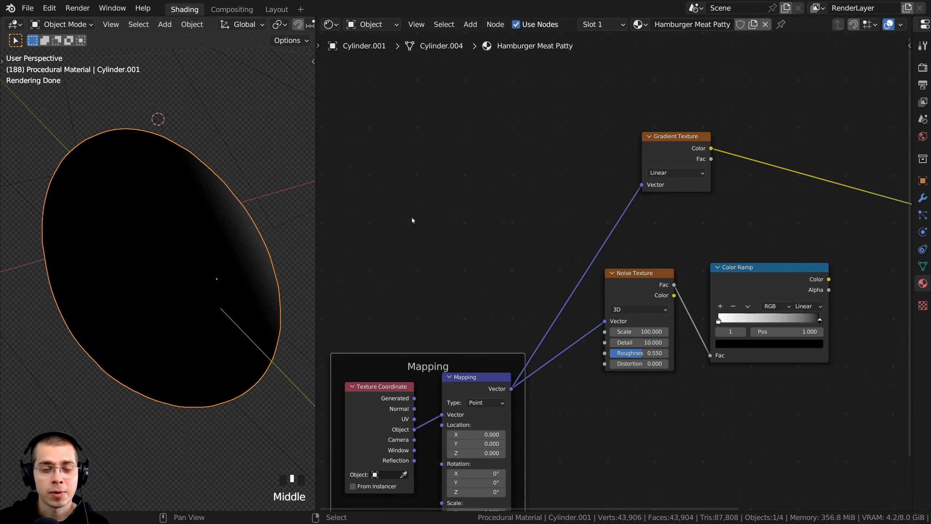
{"action": "middle_click_drag", "start_coordinate": [196, 211], "coordinate": [243, 207]}
{"action": "middle_click_drag", "start_coordinate": [481, 204], "coordinate": [486, 204]}
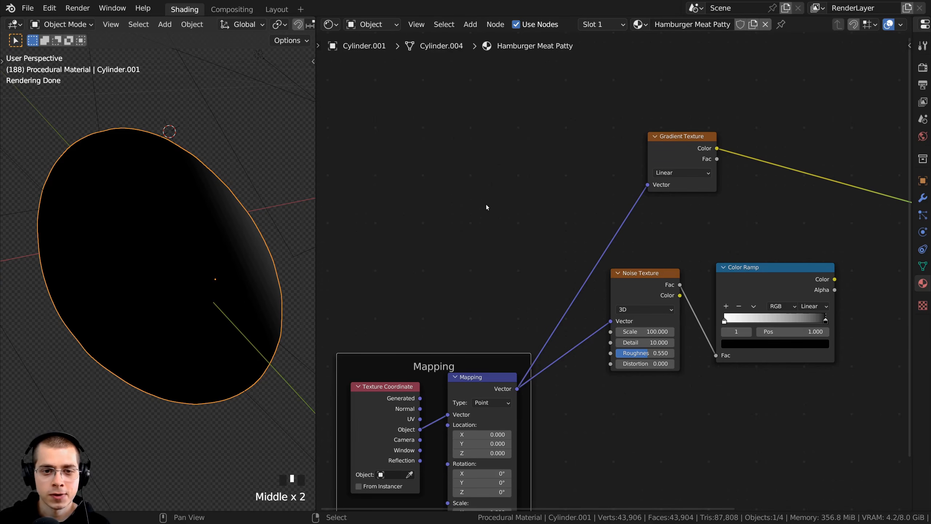
Insert a second Mapping node into the Gradient Texture's vector link and arrange it beside the Gradient Texture
{"action": "key", "text": "shift+a"}
{"action": "left_click", "coordinate": [486, 205]}
{"action": "type", "text": "mapp"}
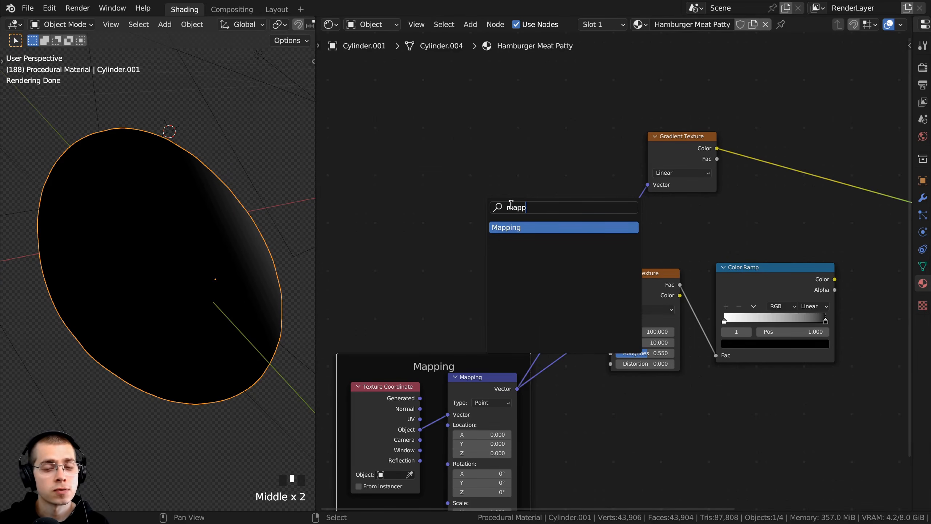
{"action": "key", "text": "Return"}
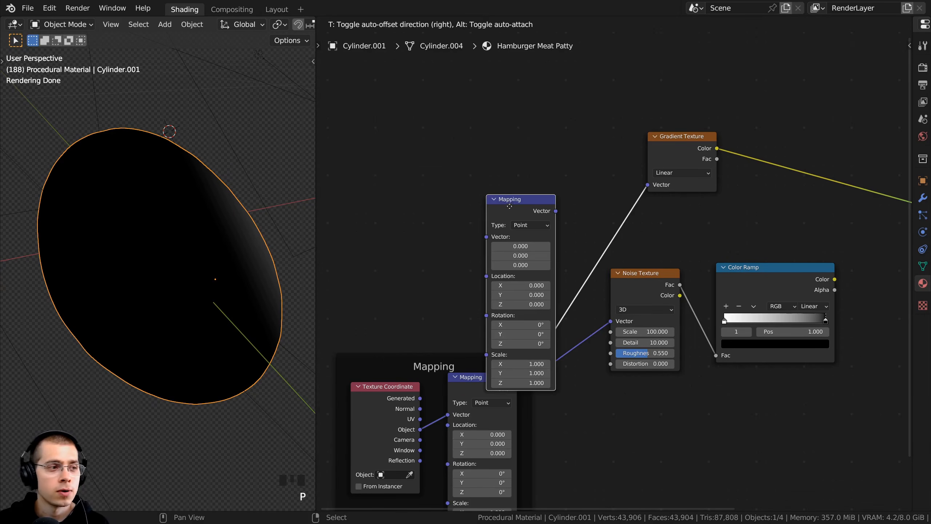
{"action": "left_click", "coordinate": [593, 95]}
{"action": "left_click_drag", "start_coordinate": [592, 94], "coordinate": [600, 97]}
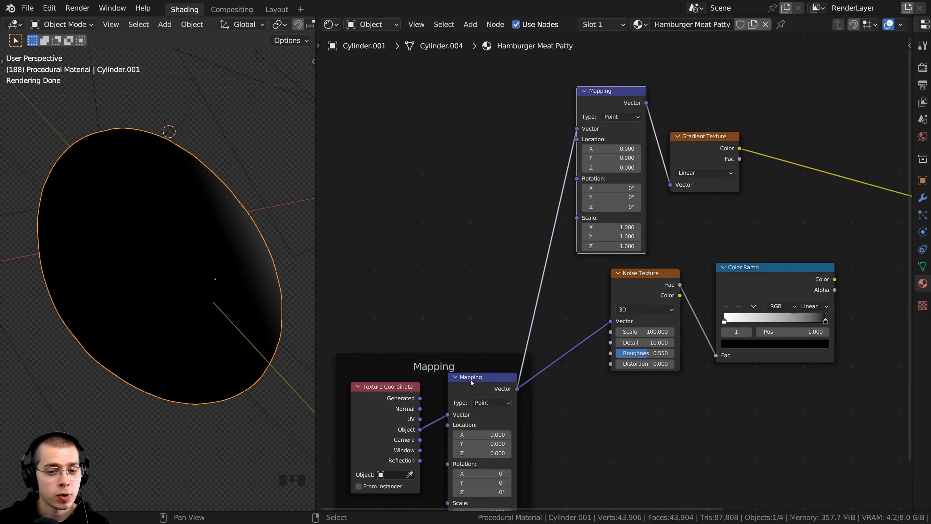
{"action": "left_click", "coordinate": [617, 106]}
{"action": "middle_click_drag", "start_coordinate": [660, 106], "coordinate": [623, 203]}
{"action": "scroll", "coordinate": [638, 205], "scroll_direction": "up", "scroll_amount": 3}
{"action": "left_click_drag", "start_coordinate": [688, 226], "coordinate": [683, 186]}
{"action": "left_click", "coordinate": [557, 170]}
{"action": "scroll", "coordinate": [594, 176], "scroll_direction": "up", "scroll_amount": 1}
{"action": "middle_click_drag", "start_coordinate": [581, 162], "coordinate": [580, 158]}
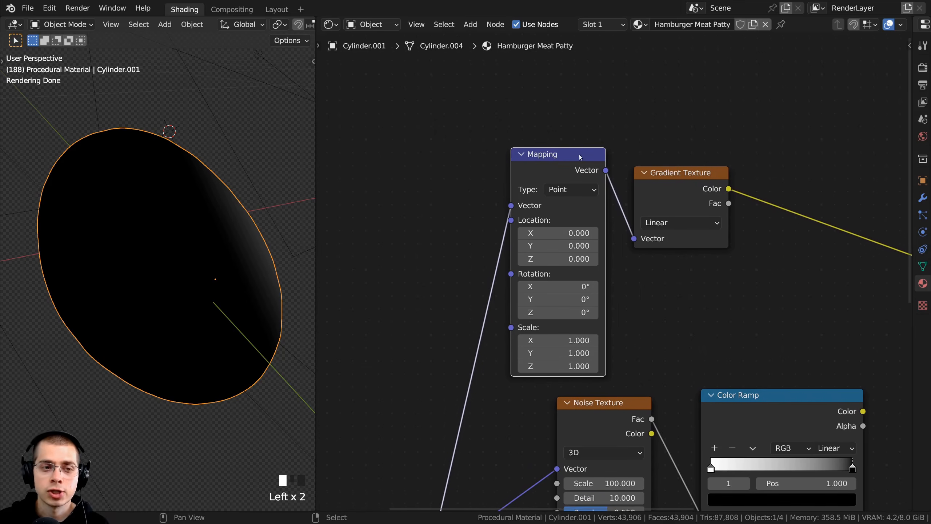
Set the new Mapping node's X Location to 0.1 and check the gradient on the patty
{"action": "middle_click_drag", "start_coordinate": [205, 155], "coordinate": [165, 187]}
{"action": "scroll", "coordinate": [165, 169], "scroll_direction": "down", "scroll_amount": 1}
{"action": "middle_click_drag", "start_coordinate": [165, 187], "coordinate": [240, 229]}
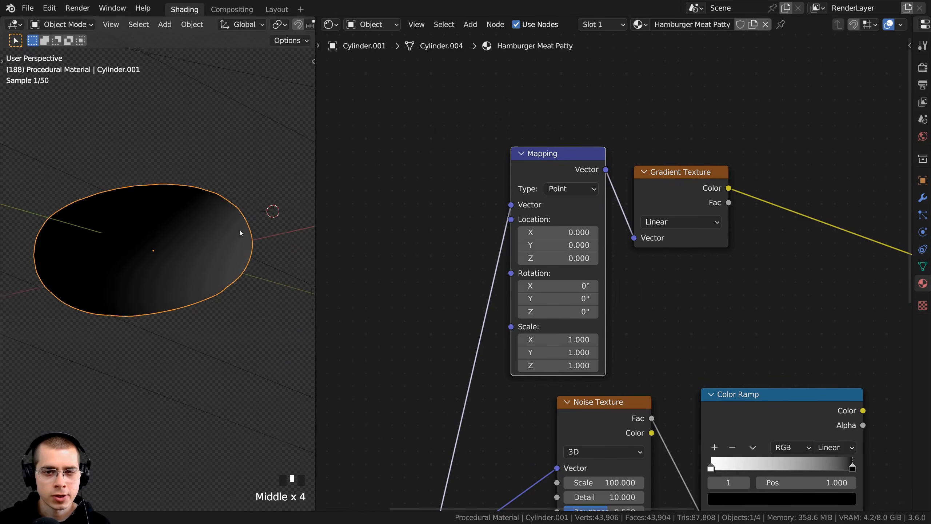
{"action": "scroll", "coordinate": [613, 272], "scroll_direction": "up", "scroll_amount": 1}
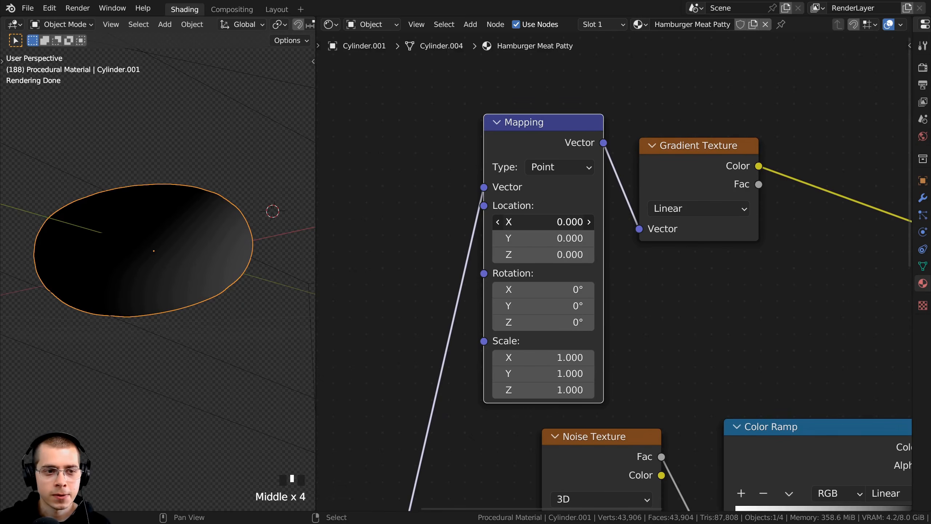
{"action": "mouse_move", "coordinate": [537, 222]}
{"action": "left_mouse_down"}
{"action": "mouse_move", "coordinate": [513, 221]}
{"action": "mouse_move", "coordinate": [548, 221]}
{"action": "mouse_move", "coordinate": [537, 222]}
{"action": "left_mouse_up"}
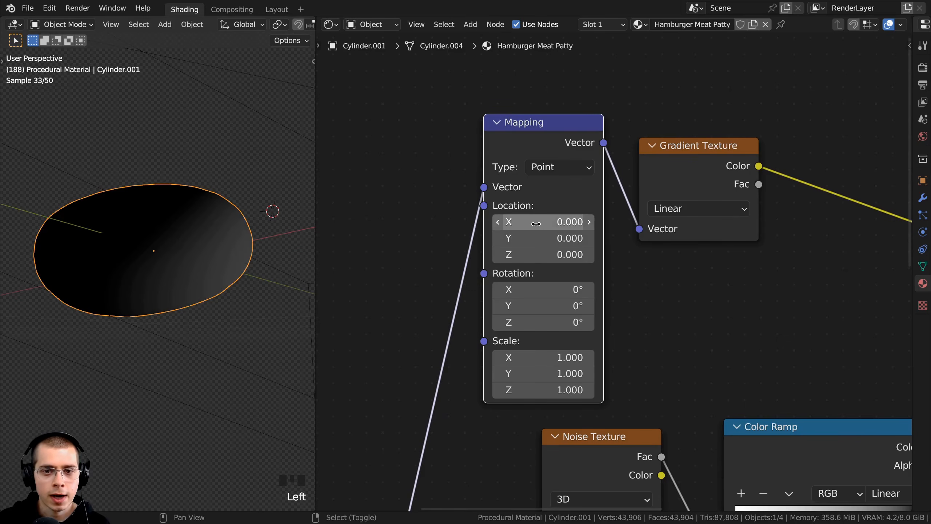
{"action": "double_click", "coordinate": [536, 221]}
{"action": "type", "text": ".1"}
{"action": "key", "text": "Return"}
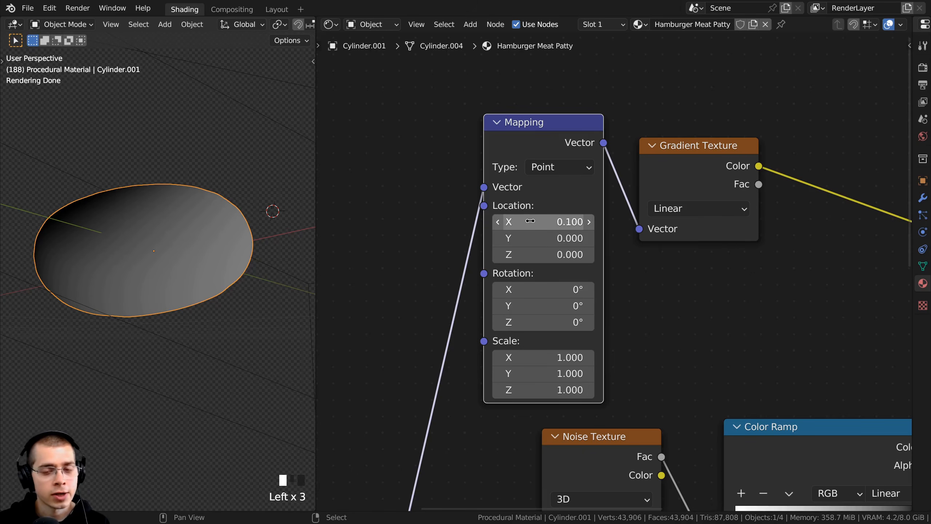
{"action": "middle_click_drag", "start_coordinate": [177, 293], "coordinate": [196, 247]}
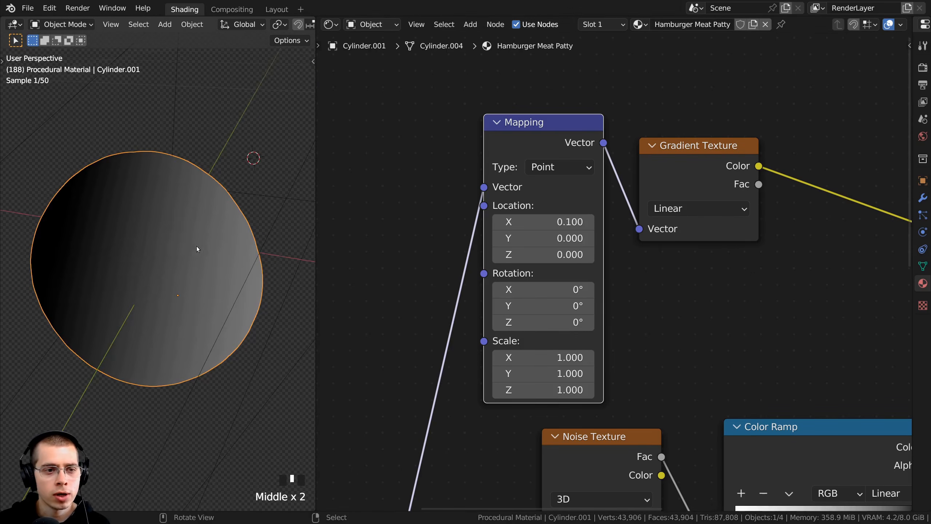
Set the new Mapping node's Y Rotation to 90° and check the gradient around the patty's side
{"action": "middle_click_drag", "start_coordinate": [481, 248], "coordinate": [504, 221]}
{"action": "scroll", "coordinate": [240, 277], "scroll_direction": "down", "scroll_amount": 1}
{"action": "middle_click_drag", "start_coordinate": [240, 277], "coordinate": [196, 207]}
{"action": "scroll", "coordinate": [196, 207], "scroll_direction": "up", "scroll_amount": 1}
{"action": "middle_click_drag", "start_coordinate": [552, 328], "coordinate": [537, 323]}
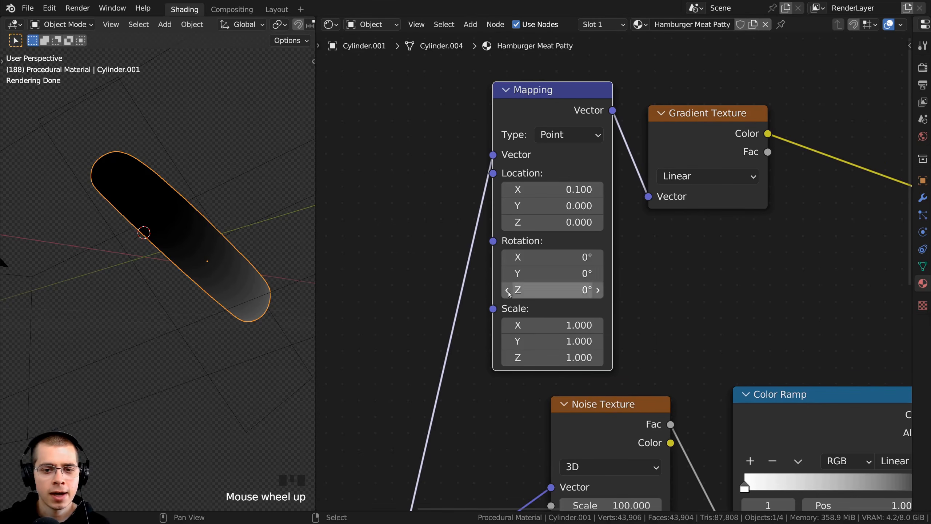
{"action": "middle_click_drag", "start_coordinate": [202, 254], "coordinate": [221, 270]}
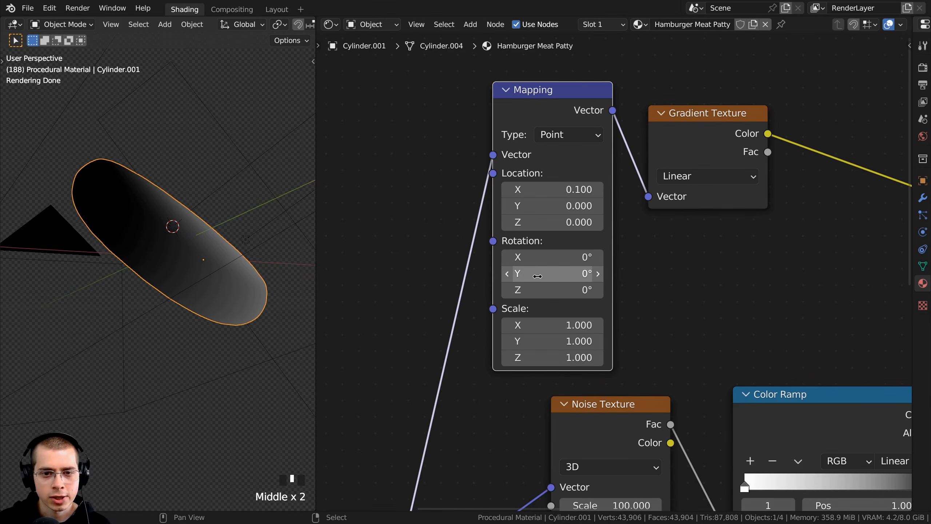
{"action": "left_click_drag", "start_coordinate": [531, 273], "coordinate": [493, 280]}
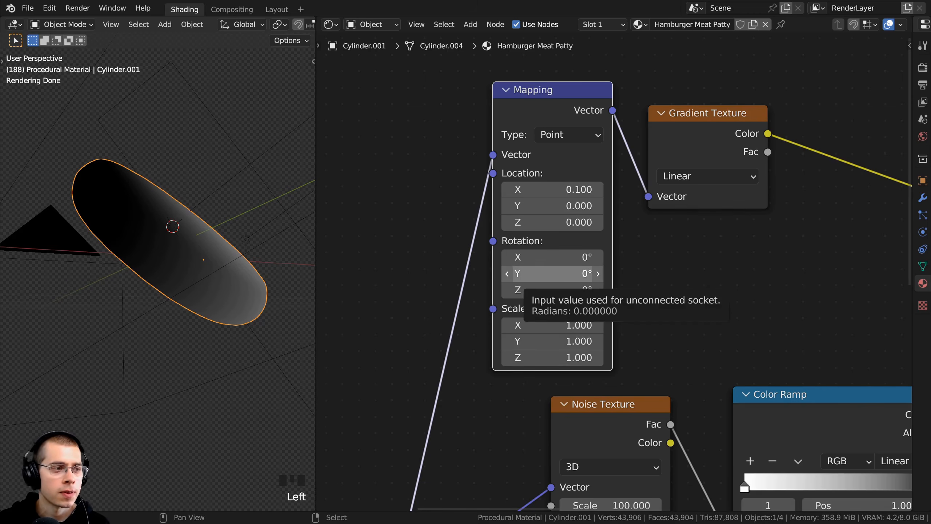
{"action": "left_click", "coordinate": [542, 276]}
{"action": "type", "text": "90"}
{"action": "key", "text": "Return"}
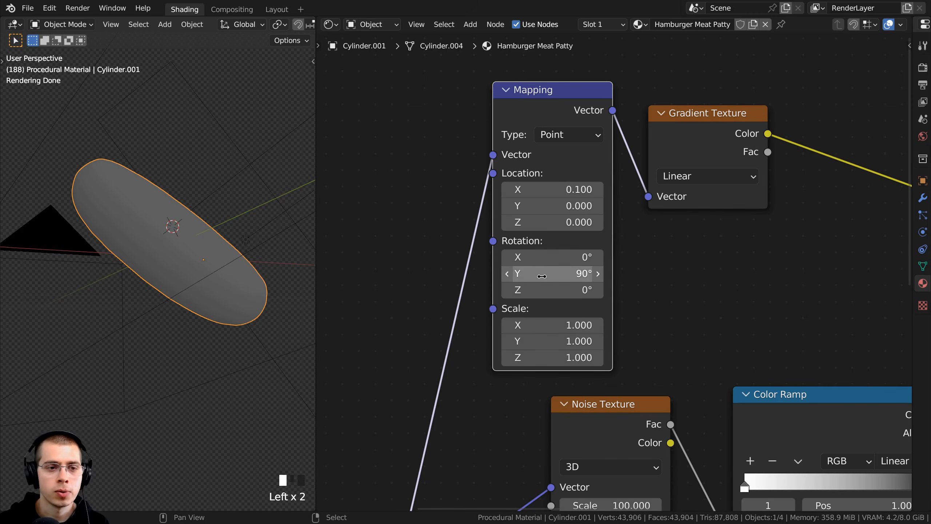
{"action": "scroll", "coordinate": [214, 301], "scroll_direction": "down", "scroll_amount": 1}
{"action": "scroll", "coordinate": [215, 302], "scroll_direction": "up", "scroll_amount": 1}
{"action": "middle_click_drag", "start_coordinate": [214, 302], "coordinate": [122, 231]}
{"action": "middle_click_drag", "start_coordinate": [177, 288], "coordinate": [113, 286]}
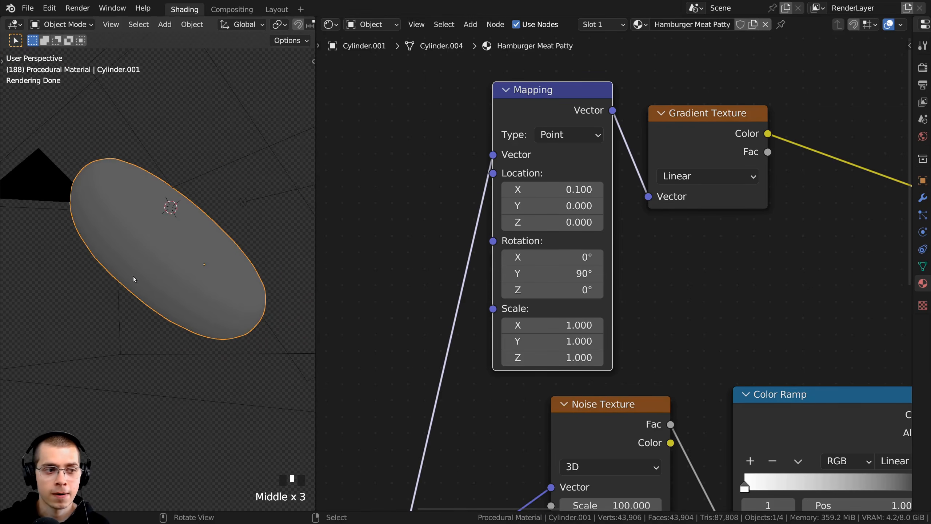
{"action": "key", "text": "ctrl+z"}
{"action": "scroll", "coordinate": [239, 261], "scroll_direction": "up", "scroll_amount": 1}
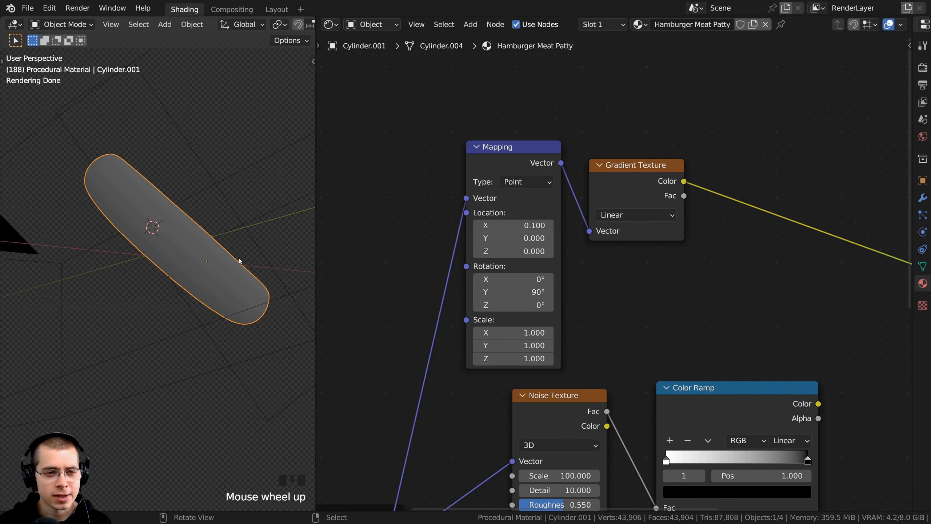
Set the new Mapping node's Z Scale to 5 and inspect the gradient across the patty's thickness
{"action": "scroll", "coordinate": [230, 261], "scroll_direction": "up", "scroll_amount": 1}
{"action": "middle_click_drag", "start_coordinate": [180, 259], "coordinate": [226, 188]}
{"action": "middle_click_drag", "start_coordinate": [524, 417], "coordinate": [556, 322]}
{"action": "scroll", "coordinate": [555, 320], "scroll_direction": "up", "scroll_amount": 2}
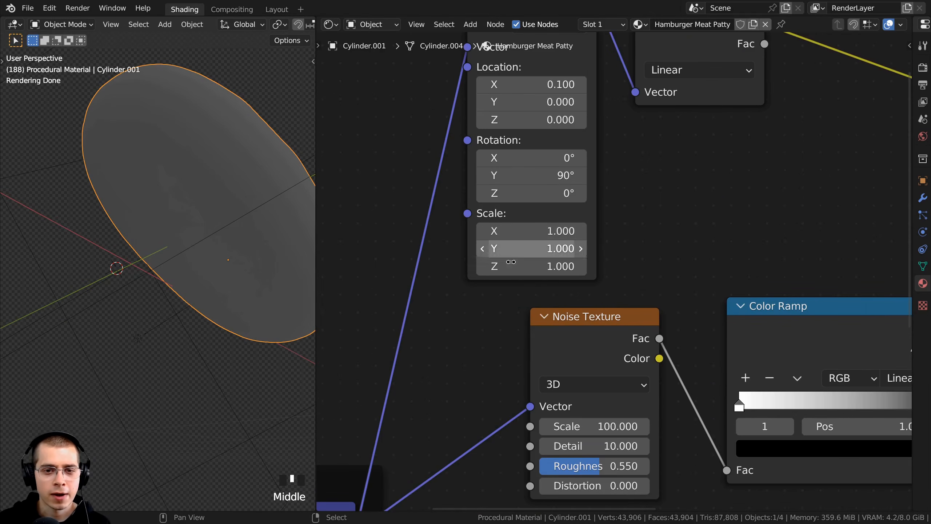
{"action": "mouse_move", "coordinate": [531, 265]}
{"action": "left_mouse_down"}
{"action": "mouse_move", "coordinate": [576, 266]}
{"action": "mouse_move", "coordinate": [517, 269]}
{"action": "left_mouse_up"}
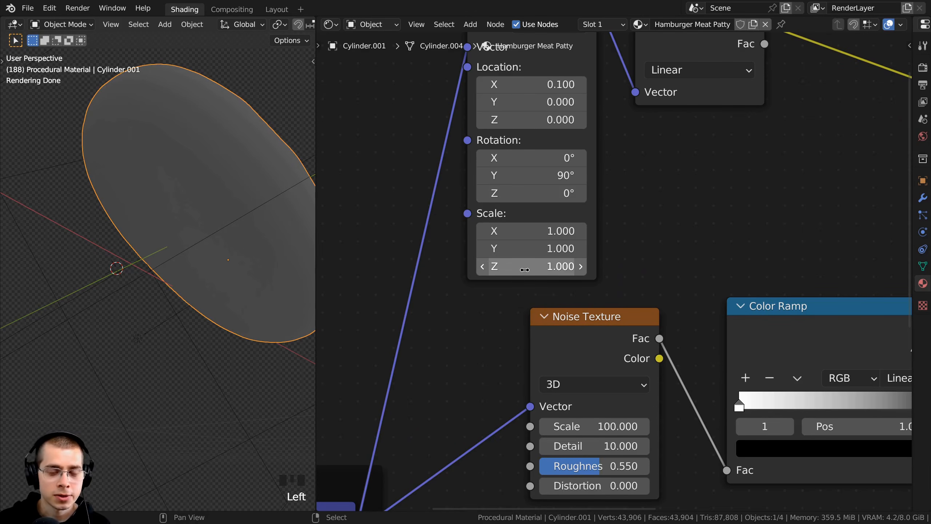
{"action": "left_click", "coordinate": [525, 269]}
{"action": "type", "text": "5"}
{"action": "key", "text": "Return"}
{"action": "scroll", "coordinate": [228, 238], "scroll_direction": "down", "scroll_amount": 3}
{"action": "middle_click_drag", "start_coordinate": [220, 239], "coordinate": [87, 223]}
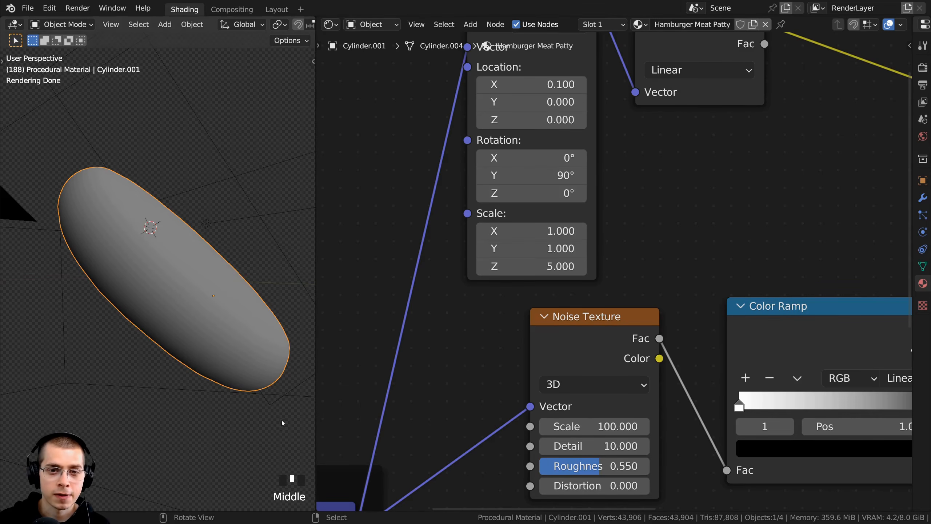
Insert a Color Ramp node on the Gradient Texture's Color output link
{"action": "scroll", "coordinate": [623, 257], "scroll_direction": "down", "scroll_amount": 1}
{"action": "middle_click_drag", "start_coordinate": [634, 176], "coordinate": [623, 191]}
{"action": "key", "text": "shift+a"}
{"action": "left_click", "coordinate": [622, 191]}
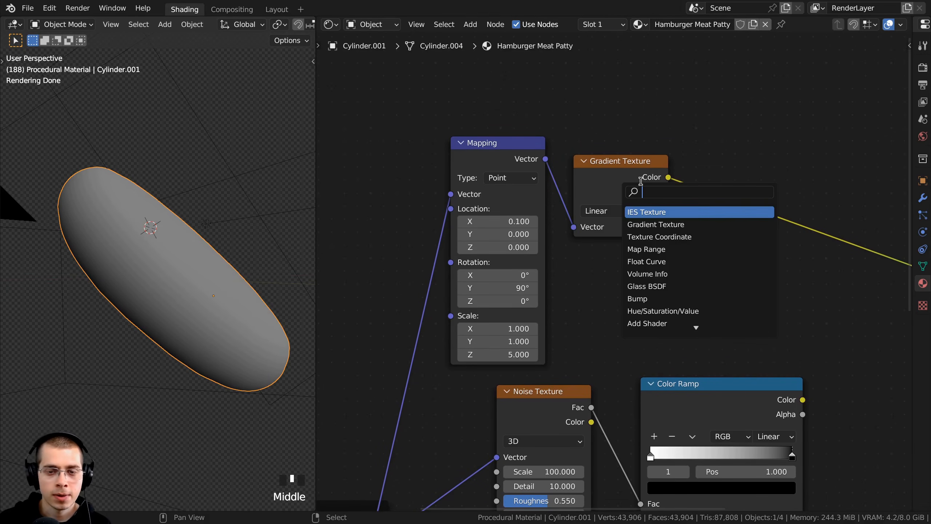
{"action": "type", "text": "col"}
{"action": "key", "text": "Down"}
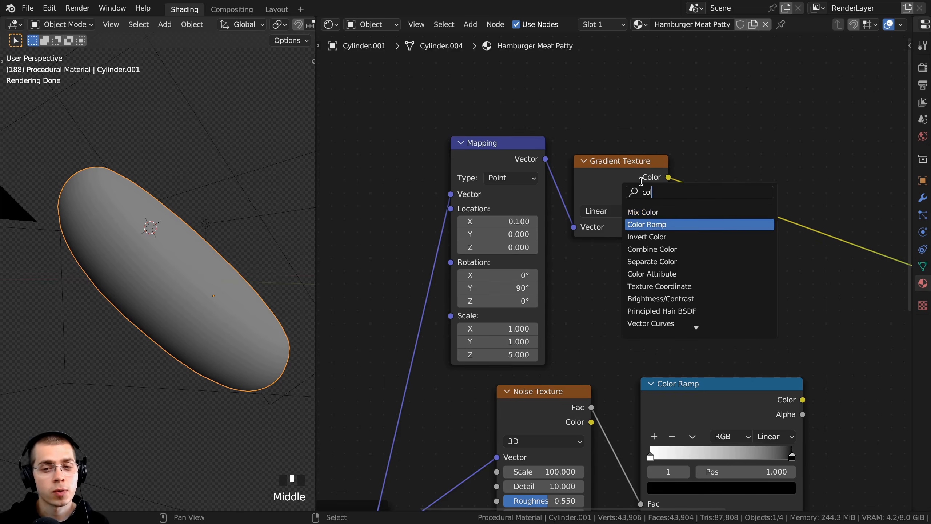
{"action": "key", "text": "Return"}
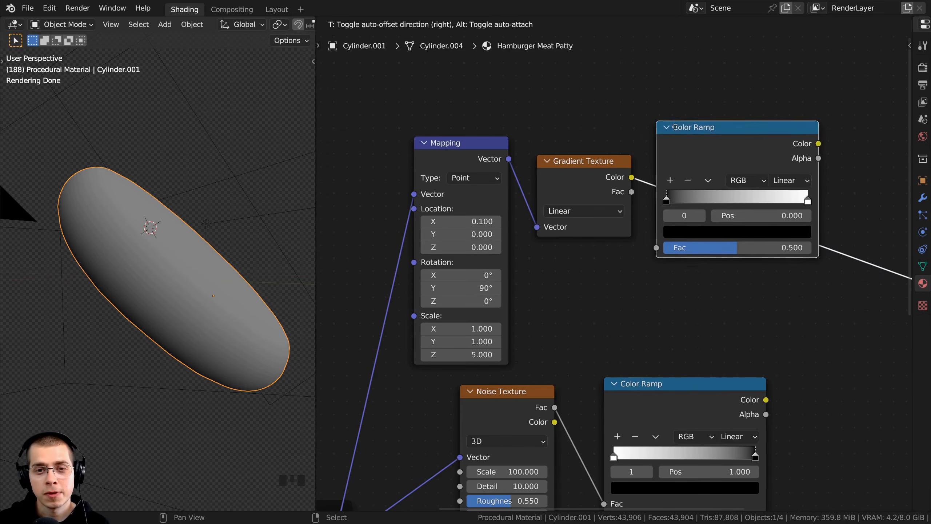
{"action": "left_click", "coordinate": [684, 131]}
{"action": "left_click_drag", "start_coordinate": [700, 137], "coordinate": [702, 135]}
{"action": "middle_click_drag", "start_coordinate": [702, 137], "coordinate": [583, 193]}
{"action": "scroll", "coordinate": [587, 196], "scroll_direction": "down", "scroll_amount": 1}
{"action": "scroll", "coordinate": [623, 250], "scroll_direction": "up", "scroll_amount": 3}
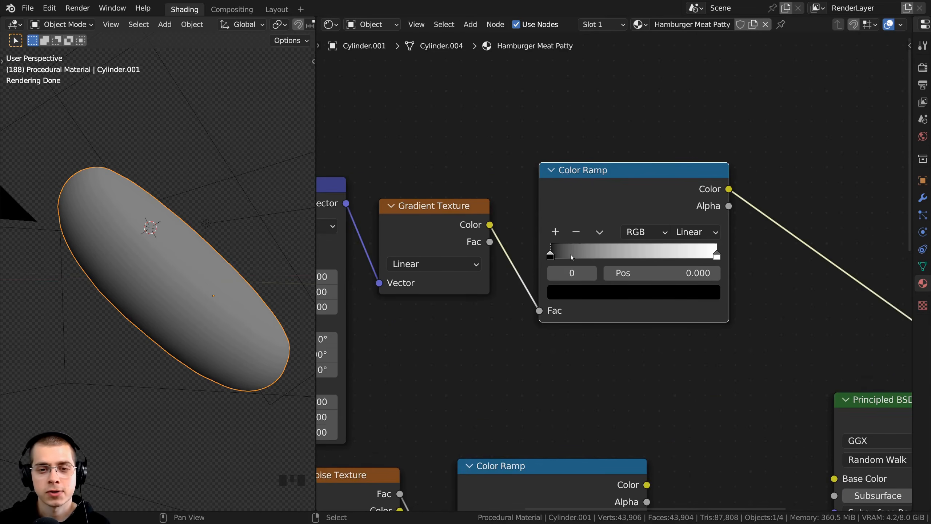
Move the new Color Ramp's white stop to about 0.111, close to the black stop
{"action": "scroll", "coordinate": [619, 271], "scroll_direction": "up", "scroll_amount": 1}
{"action": "left_click_drag", "start_coordinate": [721, 255], "coordinate": [558, 262]}
{"action": "scroll", "coordinate": [539, 257], "scroll_direction": "up", "scroll_amount": 2}
{"action": "left_click", "coordinate": [527, 251]}
{"action": "left_click_drag", "start_coordinate": [533, 253], "coordinate": [557, 253]}
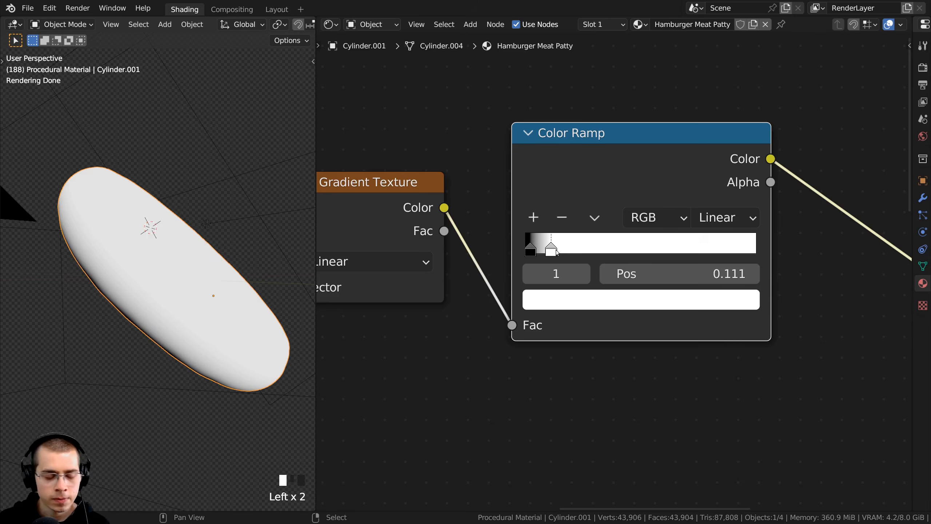
Add a third stop at about 0.296 on the gradient's Color Ramp and make it black
{"action": "left_click", "coordinate": [593, 246], "text": "ctrl"}
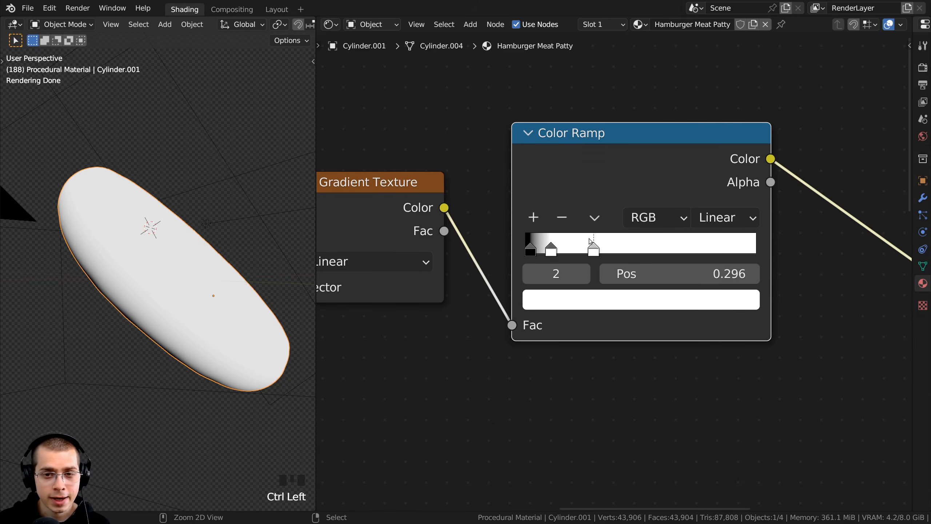
{"action": "scroll", "coordinate": [597, 309], "scroll_direction": "down", "scroll_amount": 3}
{"action": "middle_click_drag", "start_coordinate": [594, 303], "coordinate": [604, 310]}
{"action": "left_click", "coordinate": [603, 310]}
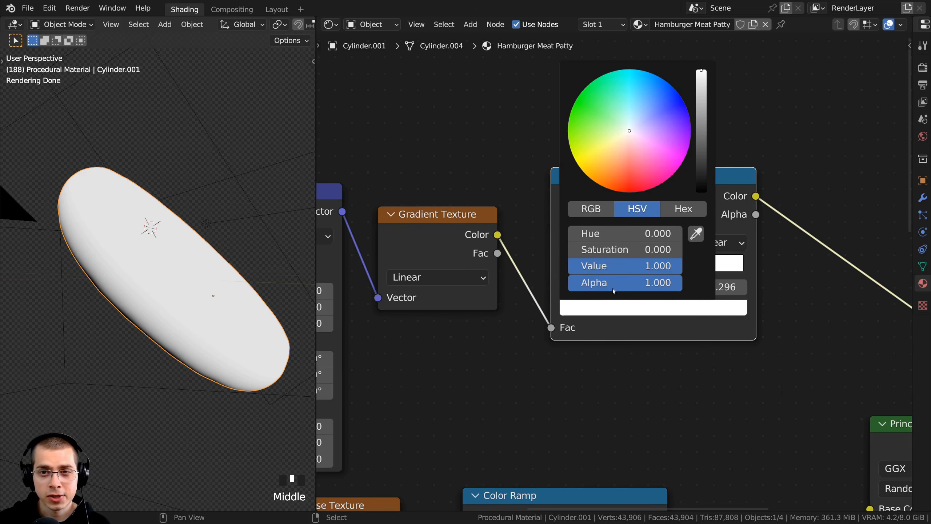
{"action": "left_click_drag", "start_coordinate": [704, 89], "coordinate": [703, 192]}
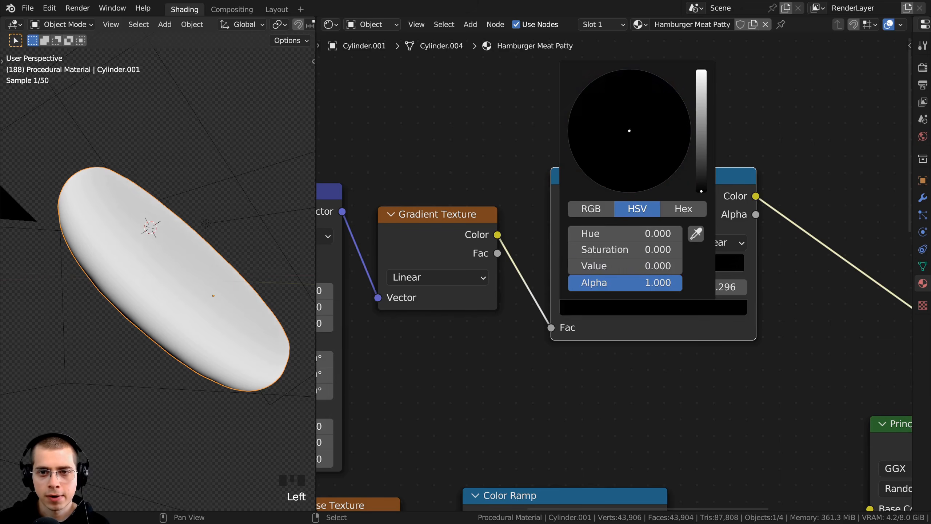
Bring the outer black stop closer and place the white stop at about 0.085 to band the patty's side
{"action": "middle_click_drag", "start_coordinate": [550, 283], "coordinate": [607, 283]}
{"action": "scroll", "coordinate": [607, 283], "scroll_direction": "up", "scroll_amount": 1}
{"action": "left_click_drag", "start_coordinate": [685, 268], "coordinate": [663, 268]}
{"action": "left_click_drag", "start_coordinate": [646, 268], "coordinate": [638, 268]}
{"action": "scroll", "coordinate": [620, 273], "scroll_direction": "up", "scroll_amount": 1}
{"action": "scroll", "coordinate": [624, 272], "scroll_direction": "up", "scroll_amount": 2}
{"action": "left_click", "coordinate": [629, 263]}
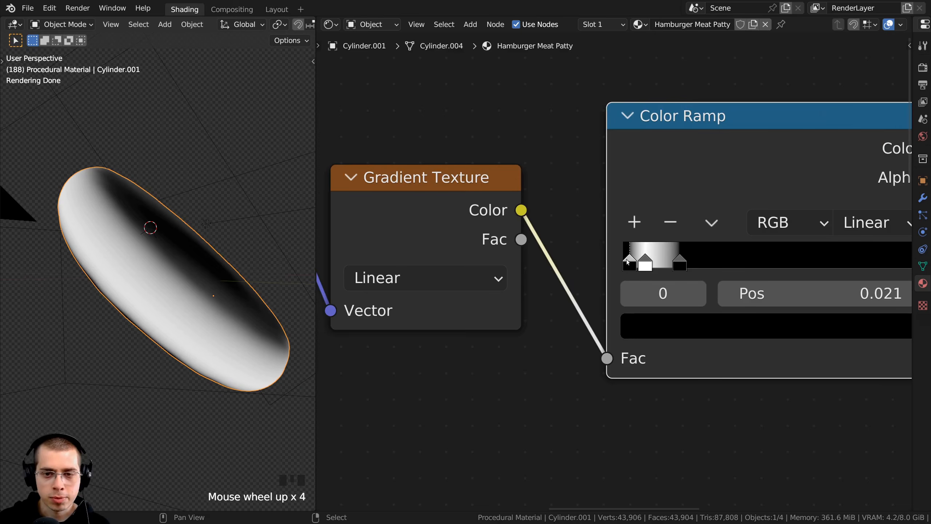
{"action": "left_click", "coordinate": [644, 261]}
{"action": "left_click_drag", "start_coordinate": [680, 261], "coordinate": [672, 261]}
{"action": "middle_click_drag", "start_coordinate": [190, 251], "coordinate": [197, 310]}
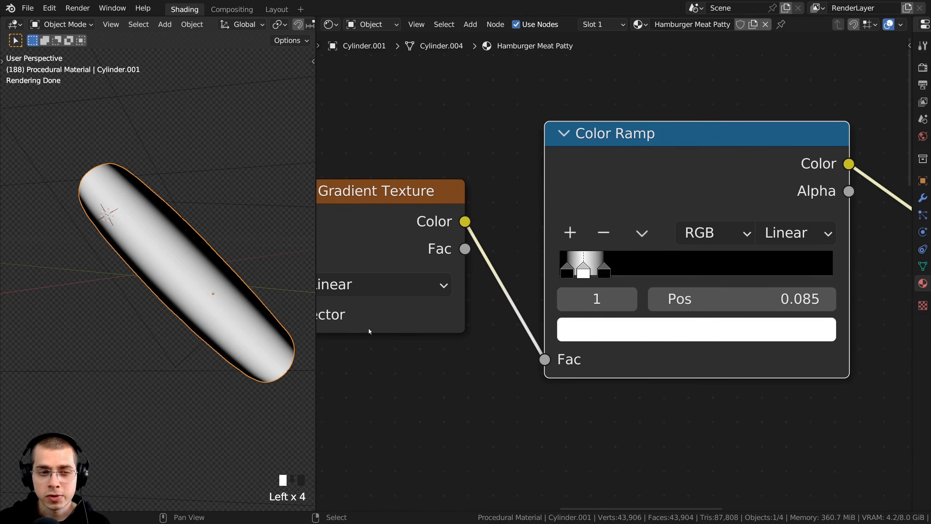
Darken the Color Ramp's white stop to the light grey hex color E5E5E5
{"action": "scroll", "coordinate": [654, 344], "scroll_direction": "down", "scroll_amount": 2}
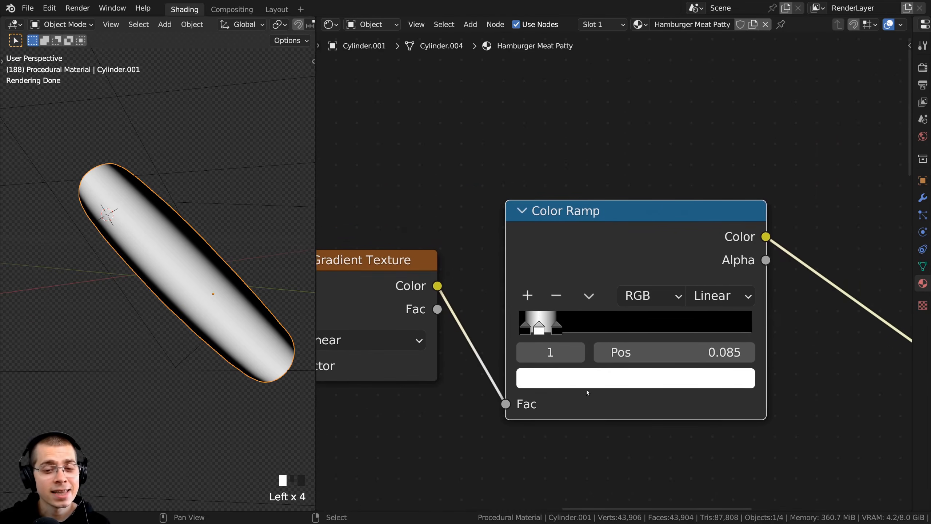
{"action": "middle_click_drag", "start_coordinate": [230, 267], "coordinate": [223, 269]}
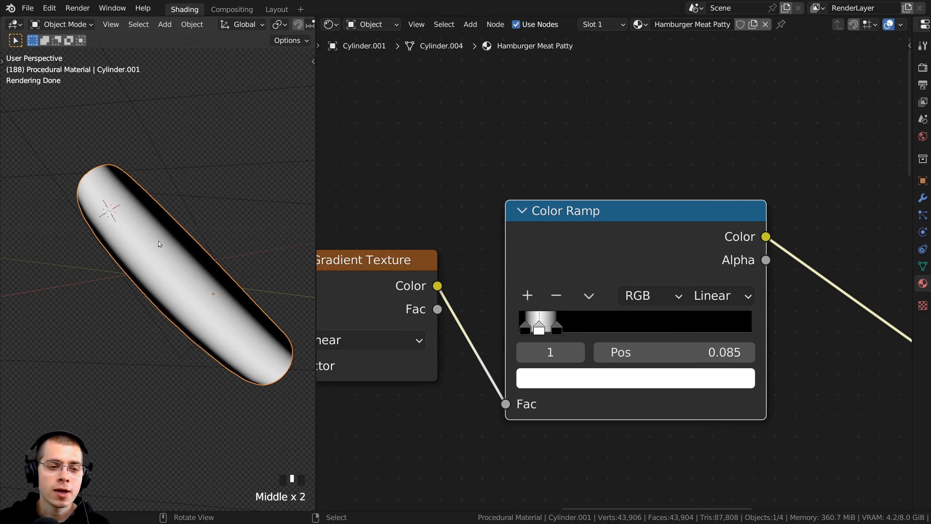
{"action": "left_click", "coordinate": [583, 390]}
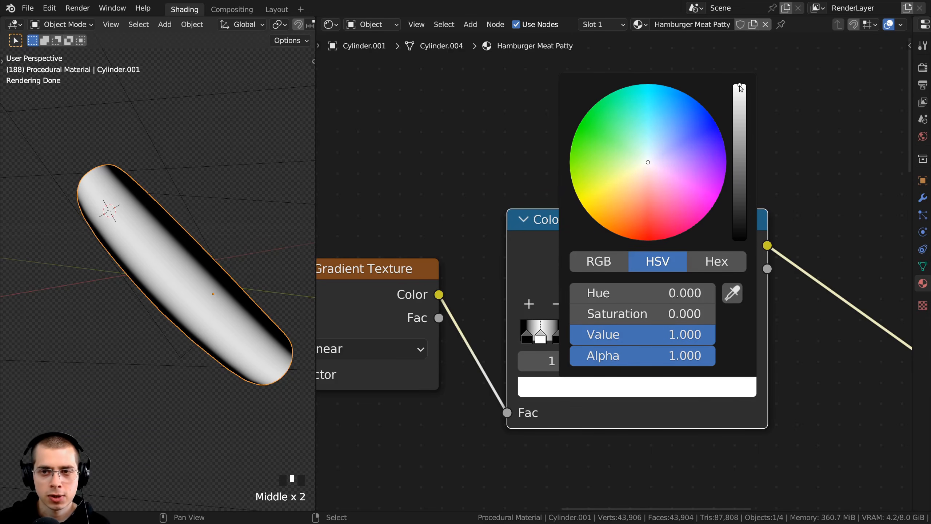
{"action": "left_click_drag", "start_coordinate": [740, 88], "coordinate": [740, 95]}
{"action": "left_click", "coordinate": [717, 261]}
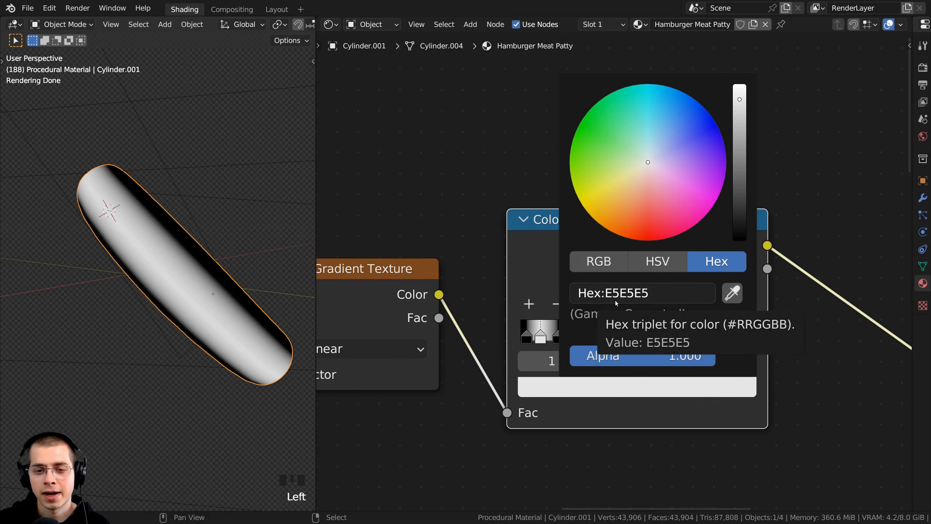
Add a stop at about 0.131 beside the light grey stop, shift the light grey one to 0.069, and select the added stop
{"action": "middle_click_drag", "start_coordinate": [263, 251], "coordinate": [272, 260]}
{"action": "middle_click_drag", "start_coordinate": [539, 298], "coordinate": [563, 229]}
{"action": "scroll", "coordinate": [562, 231], "scroll_direction": "up", "scroll_amount": 4}
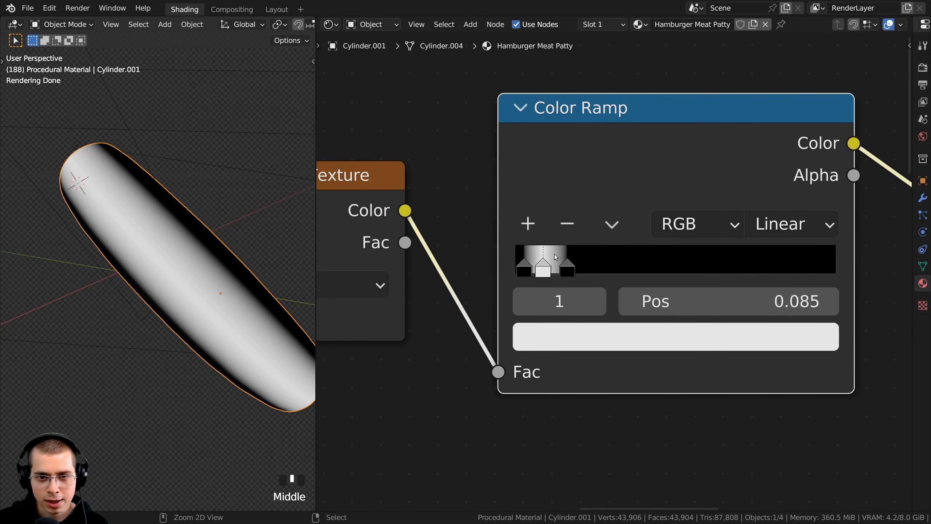
{"action": "left_click", "coordinate": [556, 256], "text": "ctrl"}
{"action": "left_click_drag", "start_coordinate": [543, 270], "coordinate": [533, 267]}
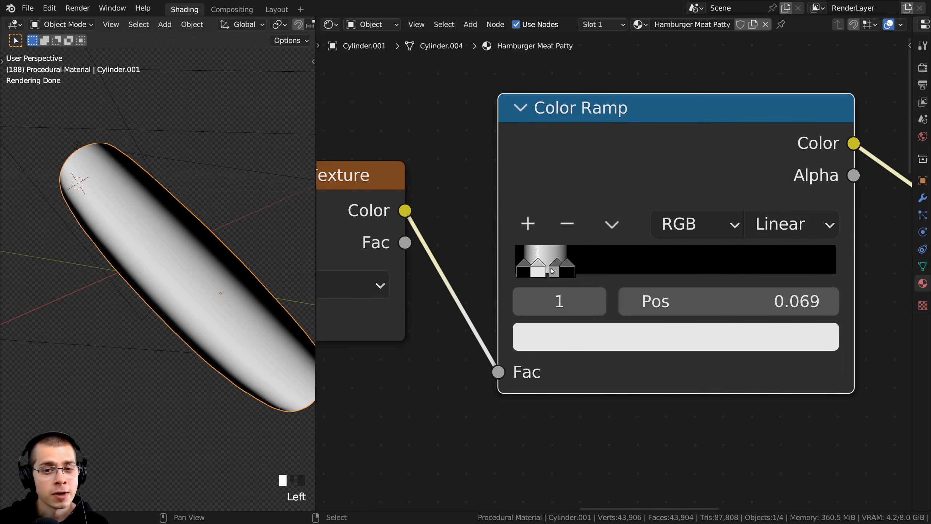
{"action": "left_click", "coordinate": [553, 270]}
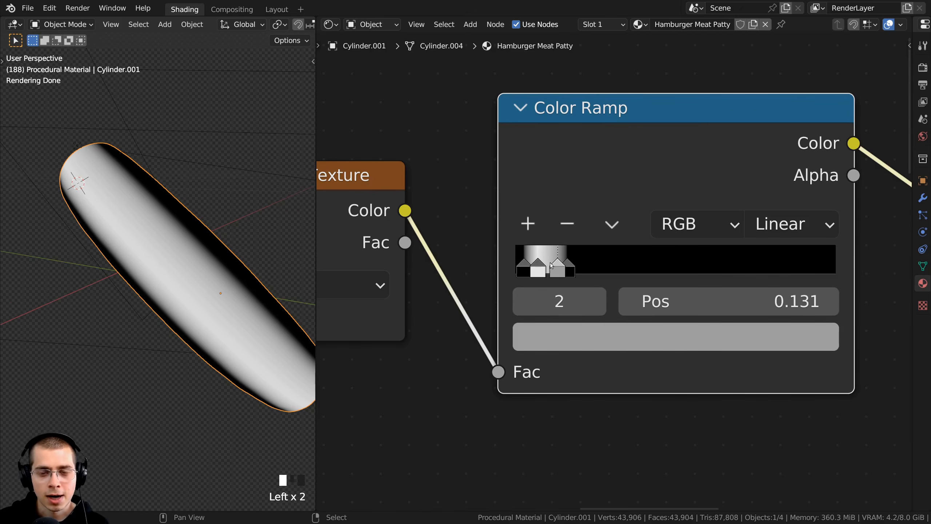
Set the color of the added stop at 0.131 on the gradient's Color Ramp to hex E5E5E5
{"action": "left_click", "coordinate": [531, 272]}
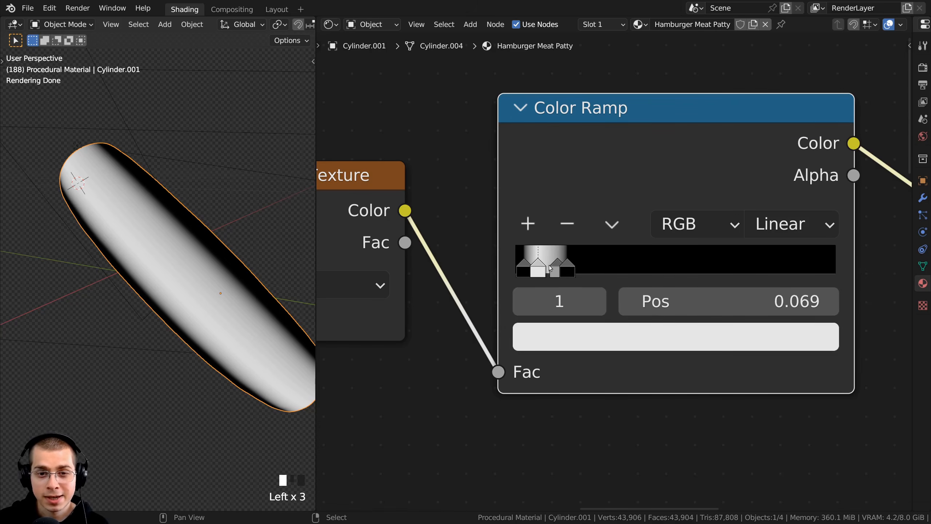
{"action": "left_click", "coordinate": [554, 266]}
{"action": "scroll", "coordinate": [602, 330], "scroll_direction": "down", "scroll_amount": 1}
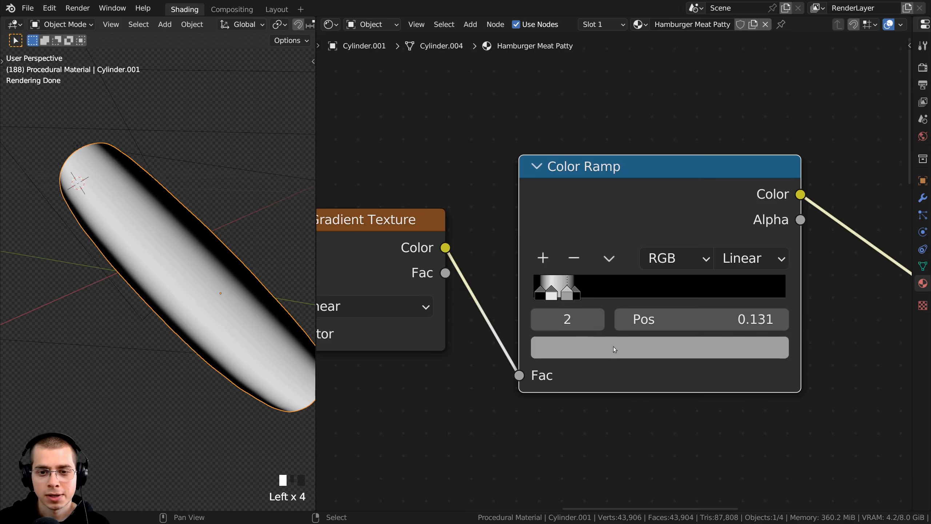
{"action": "left_click", "coordinate": [591, 346]}
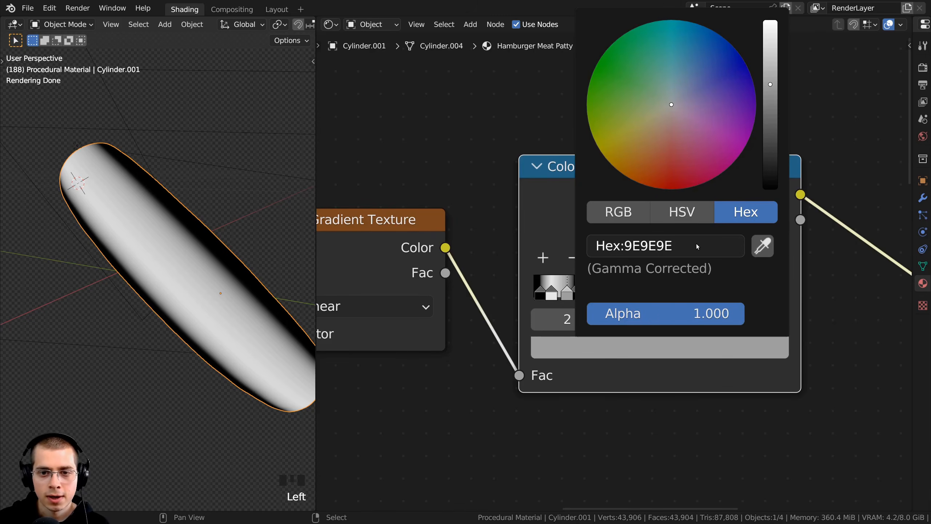
{"action": "left_click", "coordinate": [696, 243]}
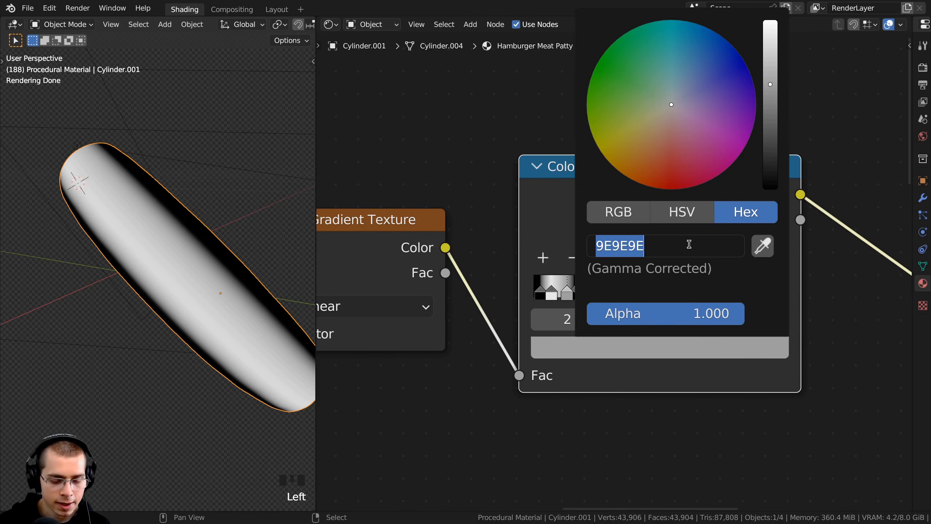
{"action": "type", "text": "e5e5e5"}
{"action": "key", "text": "Return"}
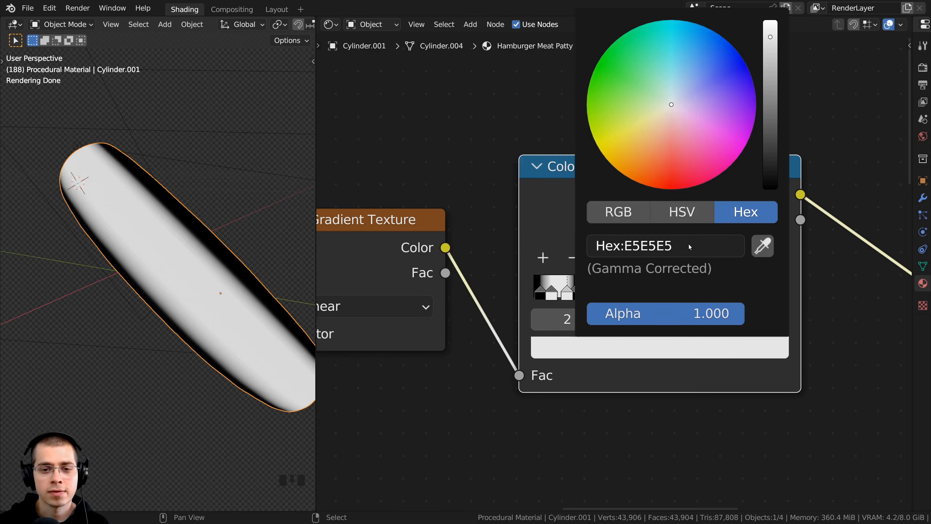
{"action": "middle_click_drag", "start_coordinate": [150, 221], "coordinate": [211, 218]}
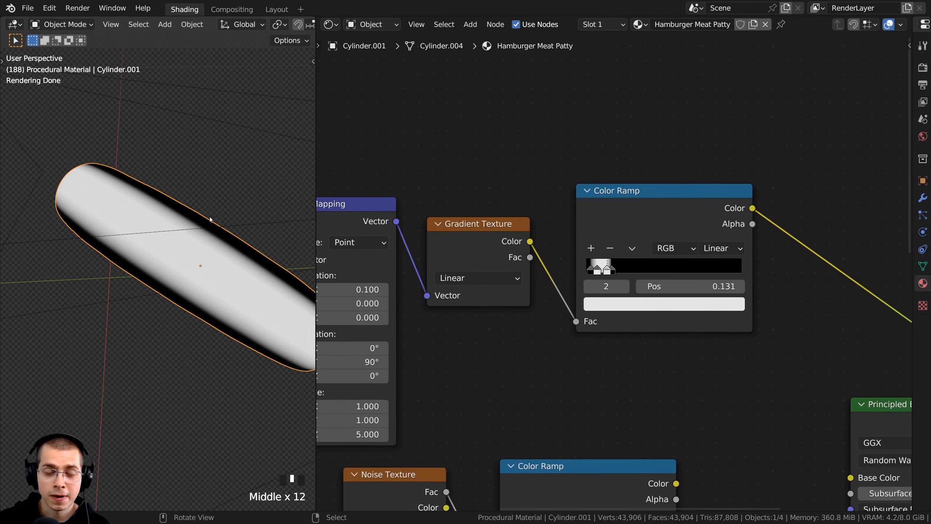
{"action": "scroll", "coordinate": [139, 243], "scroll_direction": "up", "scroll_amount": 2}
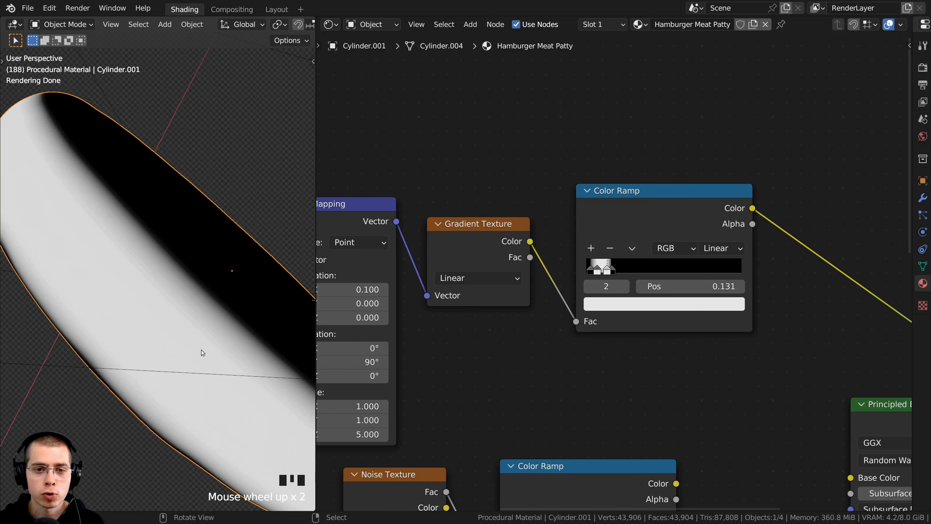
Insert a Mix Color node between the Gradient Texture and its Color Ramp, spacing the Color Ramp further away
{"action": "scroll", "coordinate": [561, 348], "scroll_direction": "down", "scroll_amount": 5}
{"action": "middle_click_drag", "start_coordinate": [561, 348], "coordinate": [554, 311]}
{"action": "key", "text": "shift+a"}
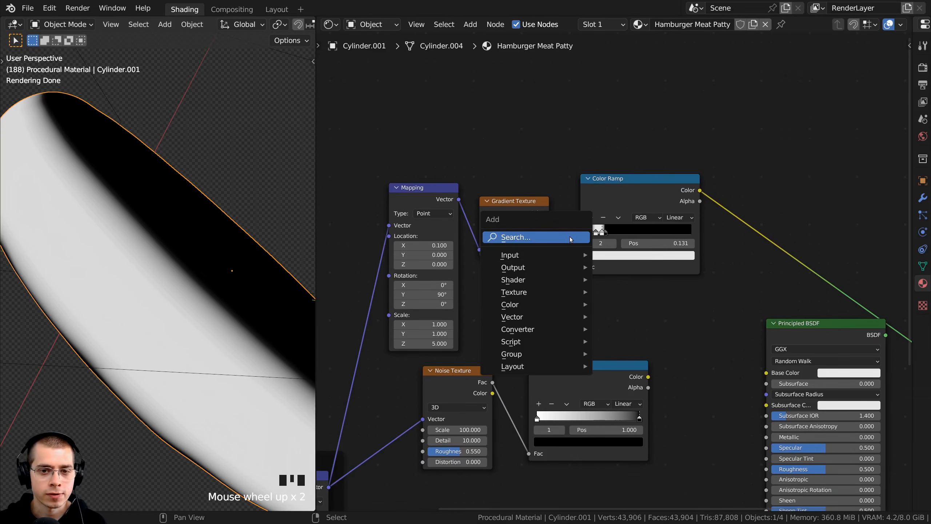
{"action": "left_click", "coordinate": [571, 239]}
{"action": "type", "text": "mi"}
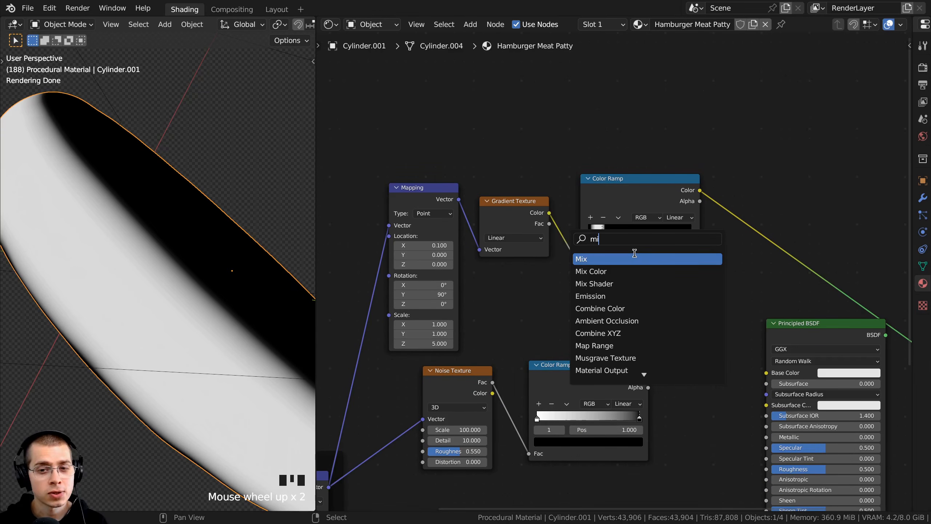
{"action": "key", "text": "Down"}
{"action": "key", "text": "Return"}
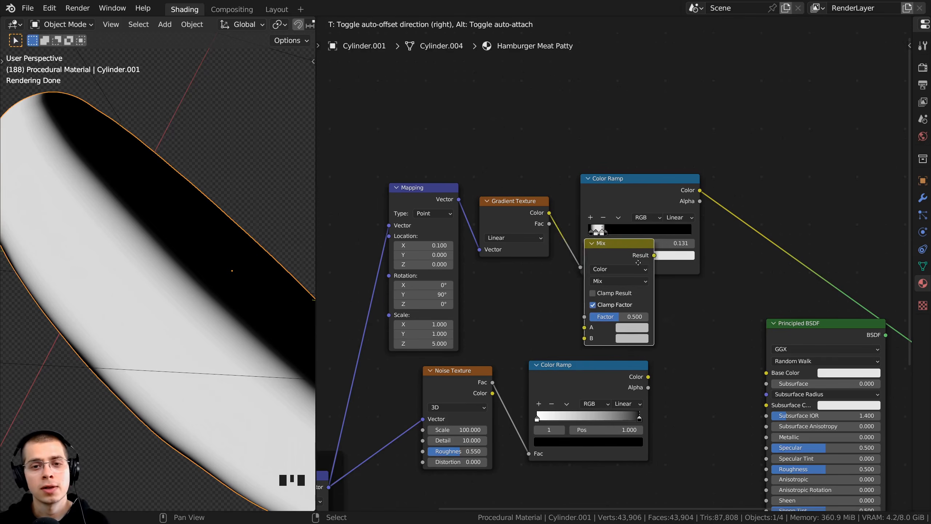
{"action": "left_click", "coordinate": [539, 220]}
{"action": "middle_click_drag", "start_coordinate": [547, 265], "coordinate": [592, 257]}
{"action": "scroll", "coordinate": [592, 257], "scroll_direction": "up", "scroll_amount": 1}
{"action": "left_click_drag", "start_coordinate": [566, 74], "coordinate": [697, 189]}
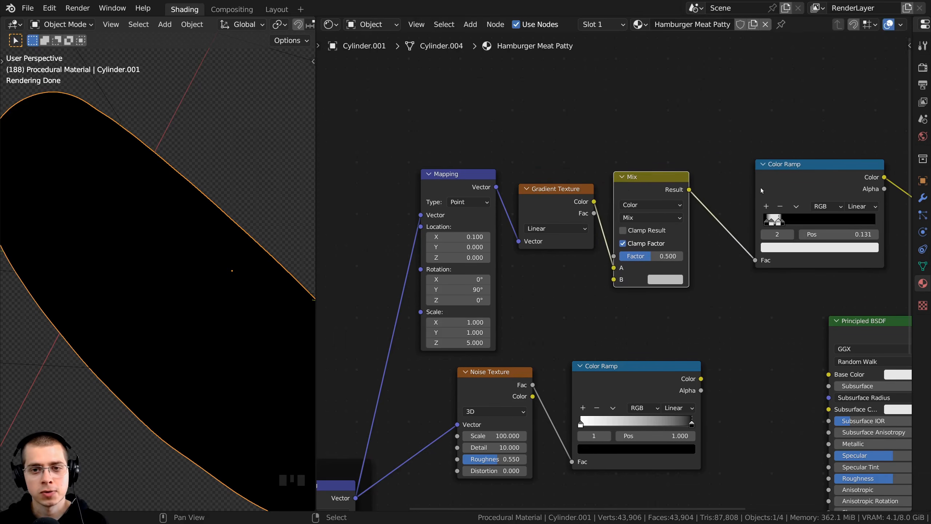
{"action": "scroll", "coordinate": [714, 210], "scroll_direction": "up", "scroll_amount": 1}
Set the Mix node's blend mode to Linear Light and feed the Noise Texture's Fac output into its B input
{"action": "left_click", "coordinate": [624, 215]}
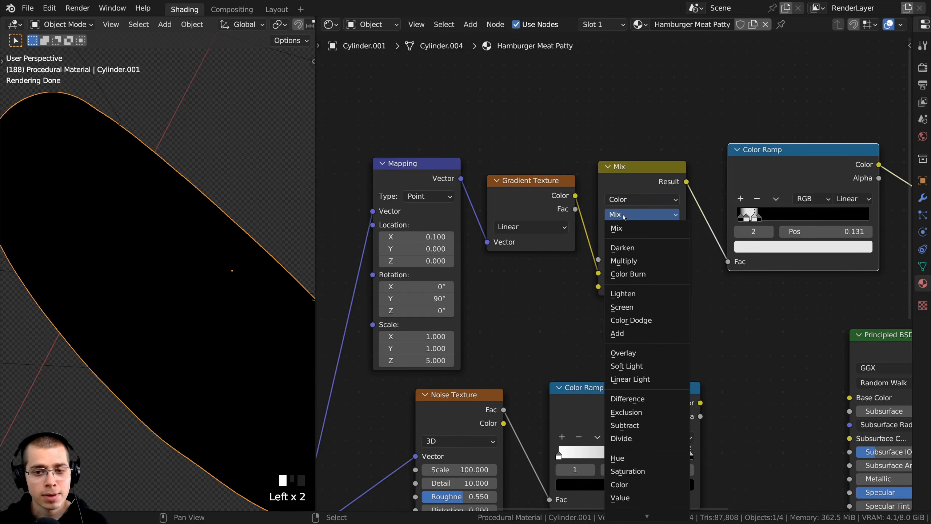
{"action": "left_click", "coordinate": [633, 382]}
{"action": "middle_click_drag", "start_coordinate": [507, 420], "coordinate": [507, 408]}
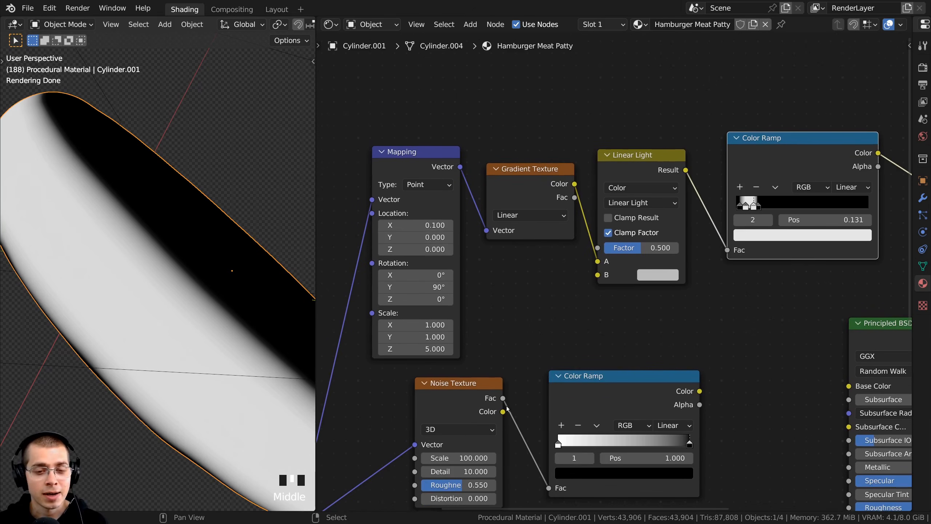
{"action": "left_click", "coordinate": [426, 387]}
{"action": "left_click_drag", "start_coordinate": [503, 399], "coordinate": [597, 274]}
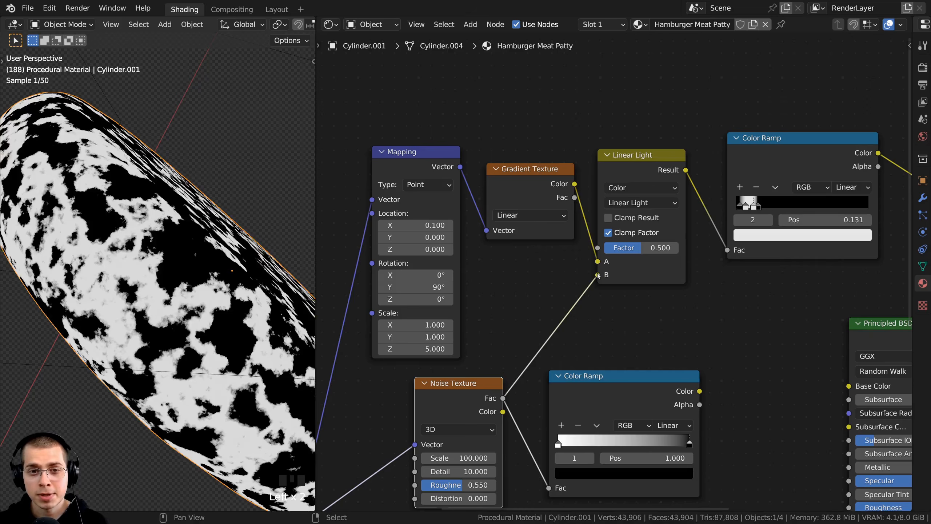
{"action": "left_click", "coordinate": [534, 172]}
{"action": "middle_click_drag", "start_coordinate": [566, 279], "coordinate": [547, 285]}
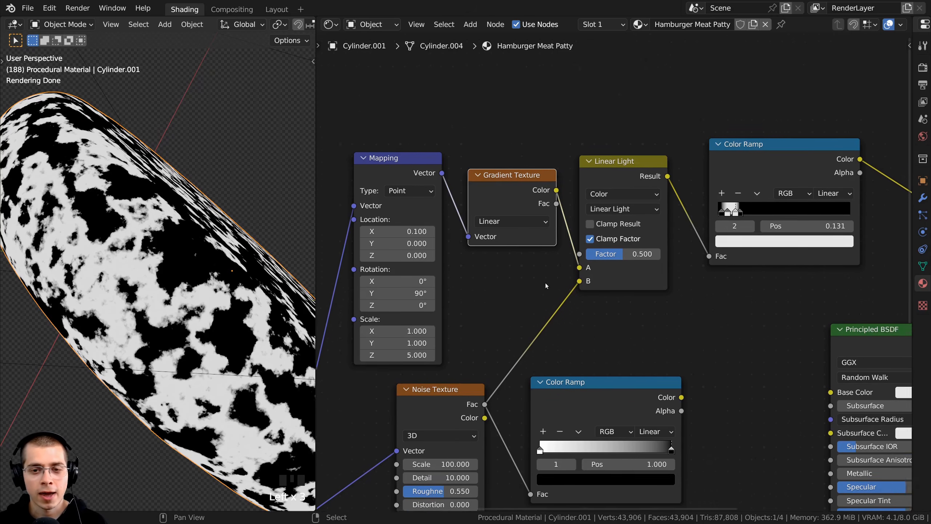
Try the Linear Light factor at 0 and at 1 to compare the noise's influence on the edge band
{"action": "scroll", "coordinate": [547, 285], "scroll_direction": "up", "scroll_amount": 3}
{"action": "left_click_drag", "start_coordinate": [606, 248], "coordinate": [579, 248]}
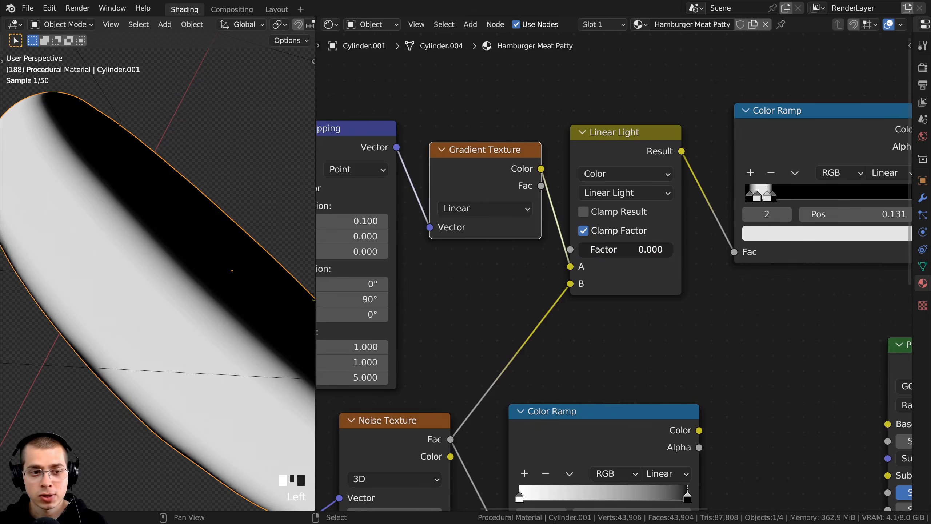
{"action": "scroll", "coordinate": [99, 187], "scroll_direction": "down", "scroll_amount": 2}
{"action": "scroll", "coordinate": [605, 304], "scroll_direction": "up", "scroll_amount": 2}
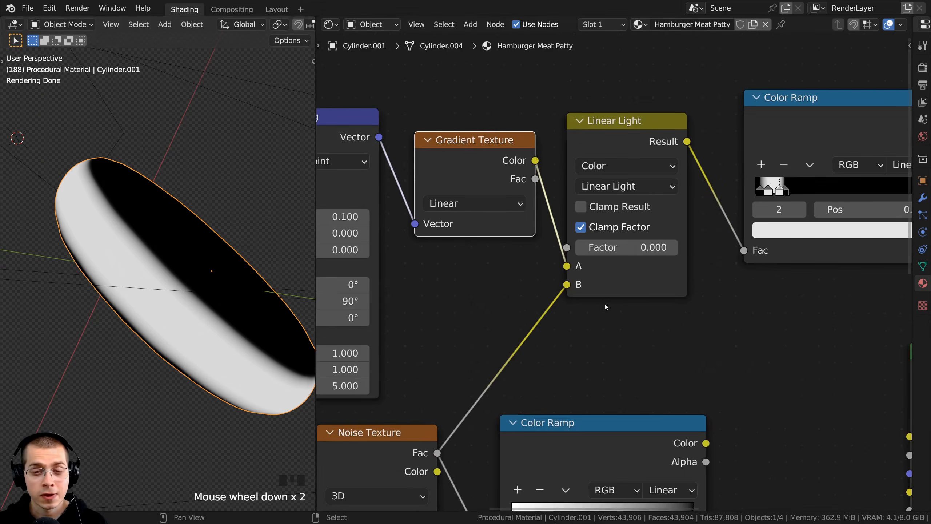
{"action": "left_click_drag", "start_coordinate": [601, 246], "coordinate": [709, 254]}
{"action": "scroll", "coordinate": [587, 271], "scroll_direction": "down", "scroll_amount": 3}
{"action": "left_click", "coordinate": [383, 411]}
{"action": "scroll", "coordinate": [609, 256], "scroll_direction": "up", "scroll_amount": 3}
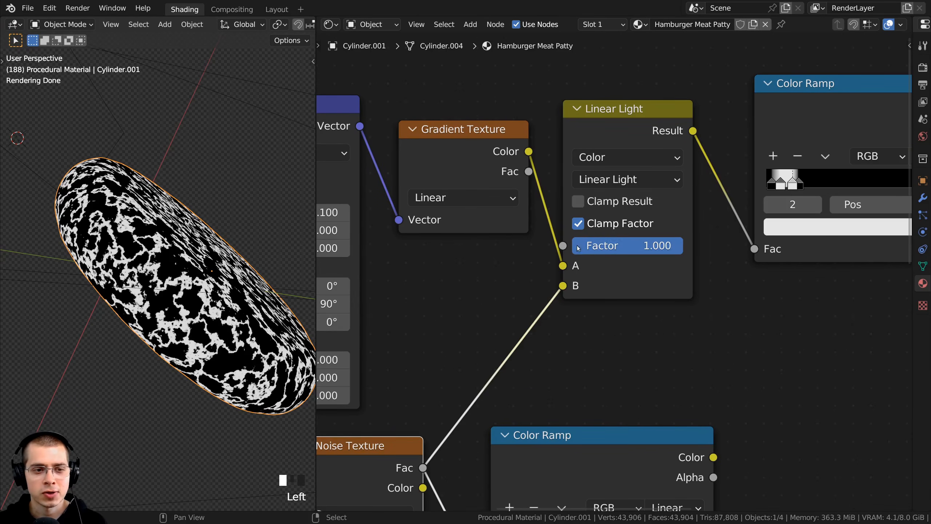
{"action": "mouse_move", "coordinate": [249, 271]}
{"action": "middle_mouse_down"}
{"action": "mouse_move", "coordinate": [176, 278]}
{"action": "mouse_move", "coordinate": [253, 270]}
{"action": "middle_mouse_up"}
Set the Linear Light node's factor to 0.07 and inspect the patty's side
{"action": "left_click_drag", "start_coordinate": [656, 245], "coordinate": [584, 246]}
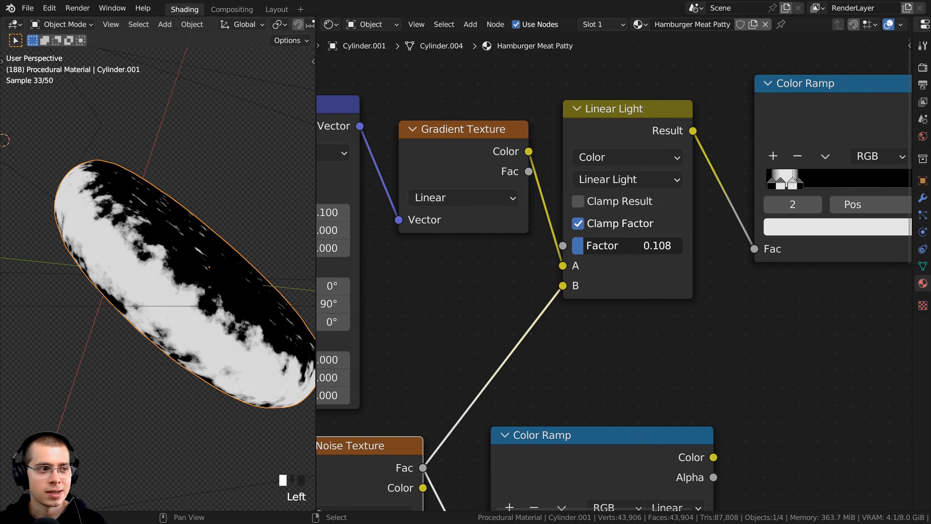
{"action": "left_click", "coordinate": [623, 245]}
{"action": "type", "text": "."}
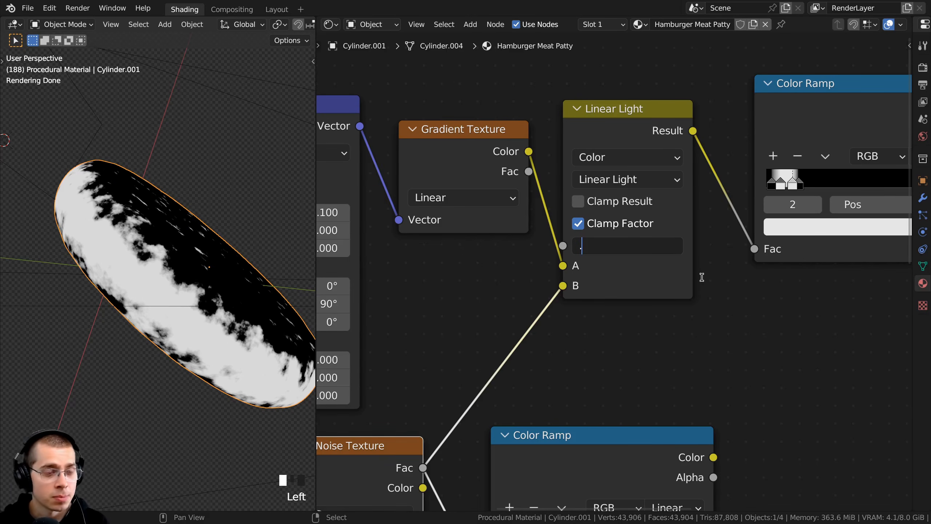
{"action": "type", "text": "07"}
{"action": "key", "text": "Return"}
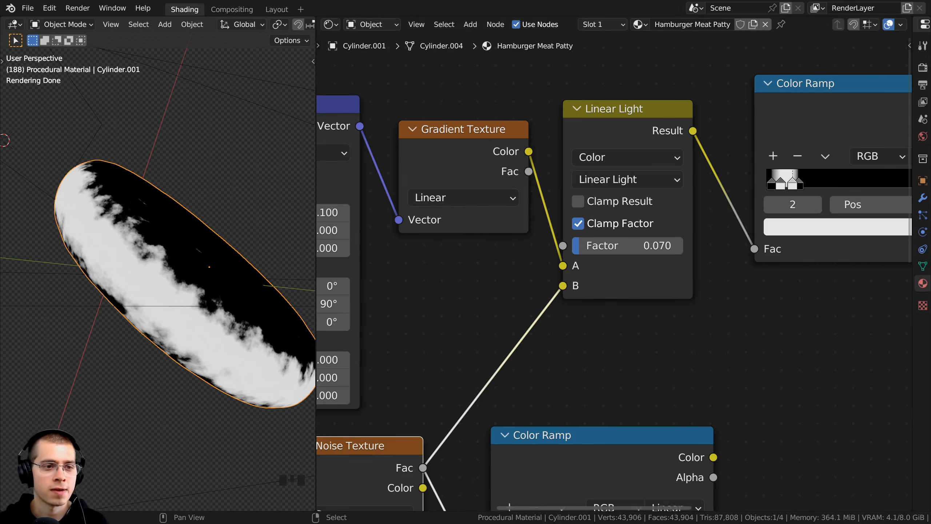
{"action": "middle_click_drag", "start_coordinate": [211, 310], "coordinate": [211, 267]}
{"action": "scroll", "coordinate": [218, 316], "scroll_direction": "up", "scroll_amount": 2}
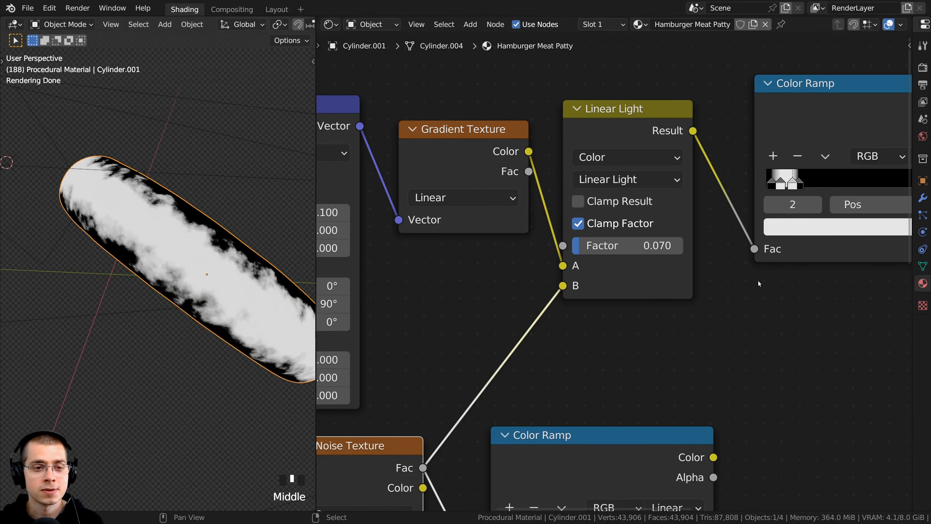
Move the Color Ramp closer to the Linear Light node and join the Mapping, Gradient Texture, Linear Light and Color Ramp nodes in a frame
{"action": "scroll", "coordinate": [761, 283], "scroll_direction": "up", "scroll_amount": 1}
{"action": "middle_click_drag", "start_coordinate": [761, 283], "coordinate": [603, 354]}
{"action": "left_click_drag", "start_coordinate": [685, 150], "coordinate": [675, 151]}
{"action": "middle_click_drag", "start_coordinate": [194, 304], "coordinate": [106, 282]}
{"action": "scroll", "coordinate": [425, 104], "scroll_direction": "down", "scroll_amount": 4}
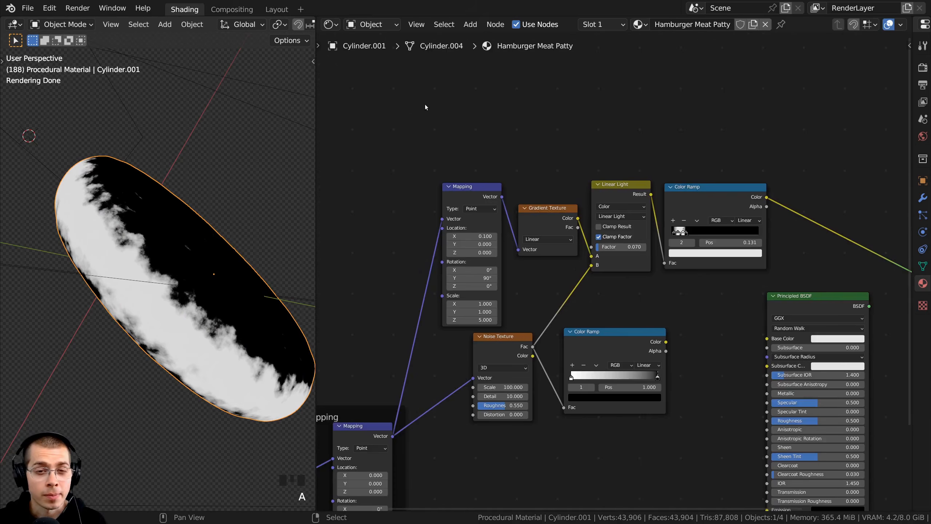
{"action": "left_click_drag", "start_coordinate": [414, 107], "coordinate": [705, 256]}
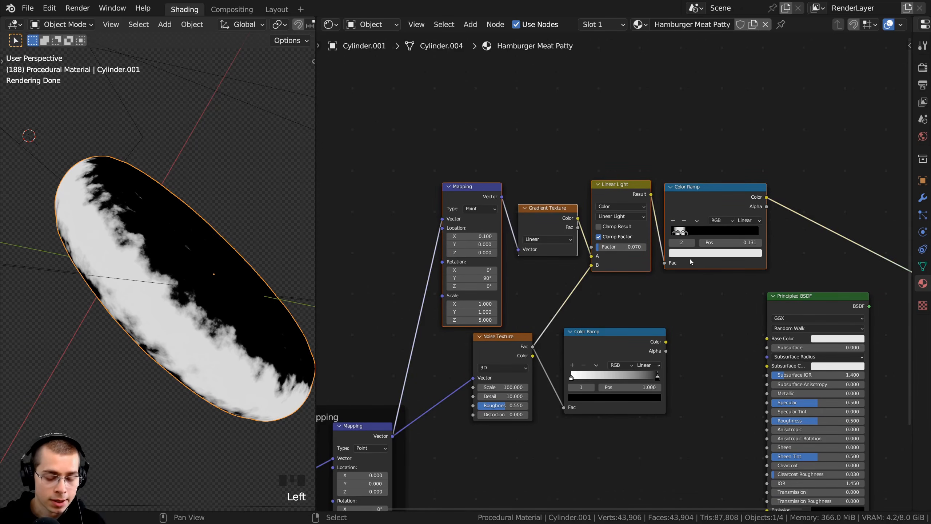
{"action": "key", "text": "ctrl+j"}
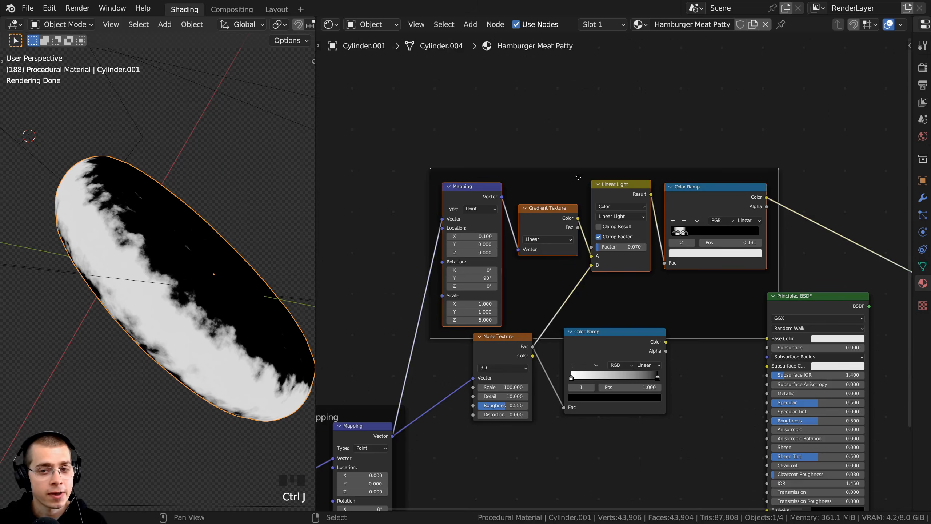
{"action": "left_click", "coordinate": [576, 181]}
{"action": "left_click_drag", "start_coordinate": [576, 181], "coordinate": [561, 157]}
Label the frame around the gradient nodes "Edge Gradient"
{"action": "scroll", "coordinate": [560, 163], "scroll_direction": "up", "scroll_amount": 1}
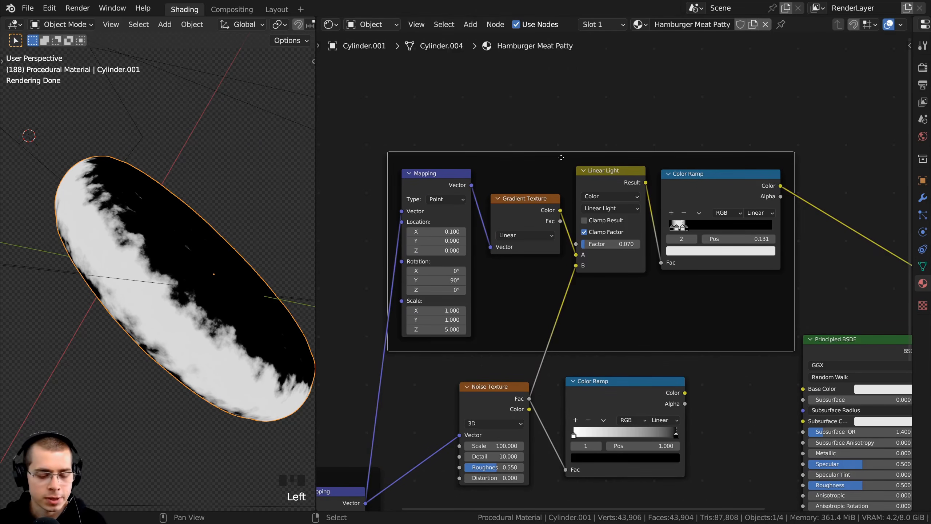
{"action": "key", "text": "F2"}
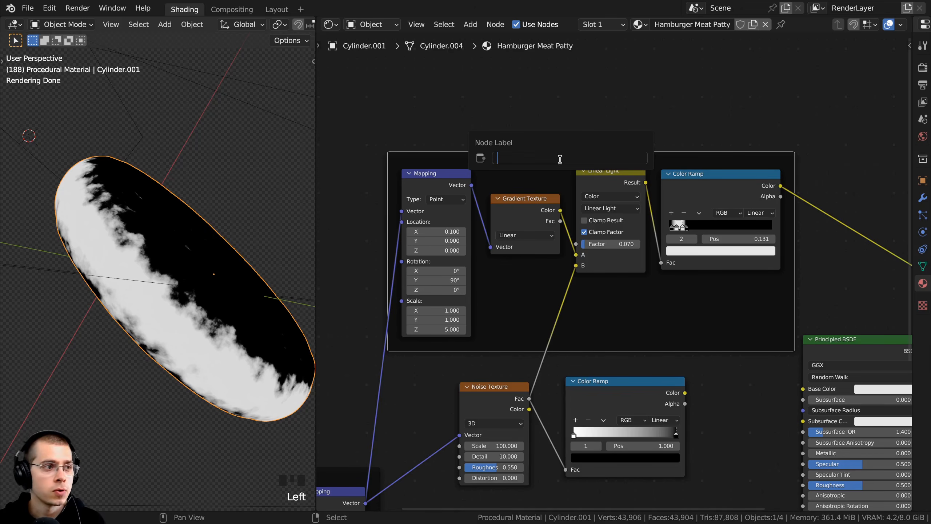
{"action": "type", "text": "Edge Gradient"}
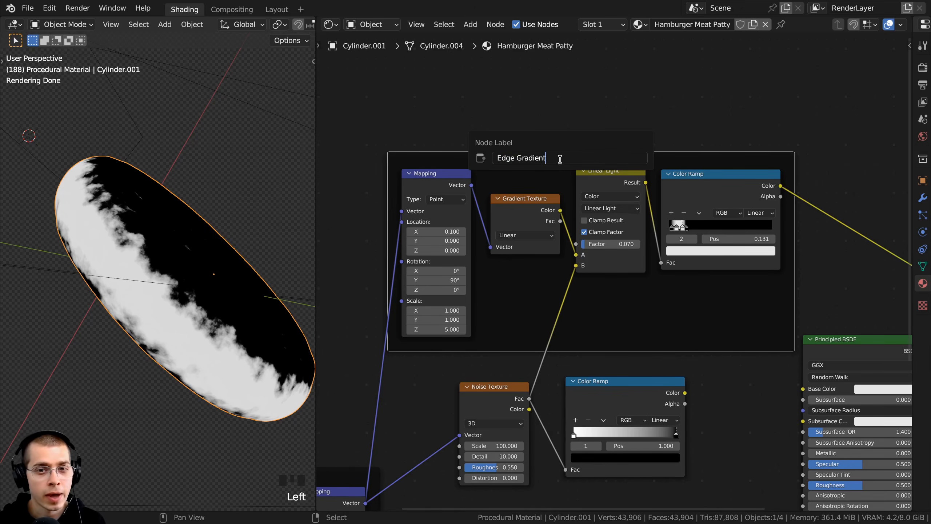
{"action": "key", "text": "Return"}
{"action": "left_click_drag", "start_coordinate": [561, 160], "coordinate": [555, 152]}
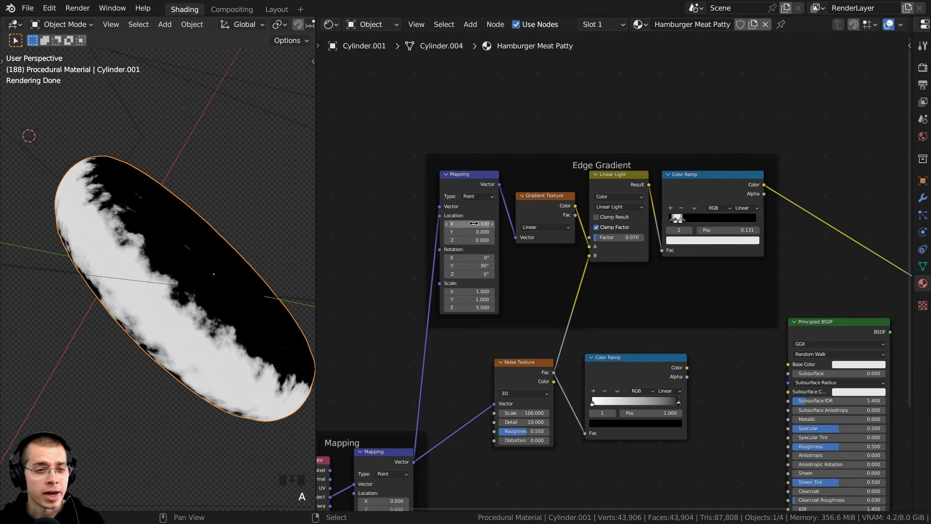
Add a second Noise Texture node above the Edge Gradient frame
{"action": "middle_click_drag", "start_coordinate": [171, 306], "coordinate": [166, 273]}
{"action": "middle_click_drag", "start_coordinate": [528, 94], "coordinate": [547, 159]}
{"action": "key", "text": "shift+a"}
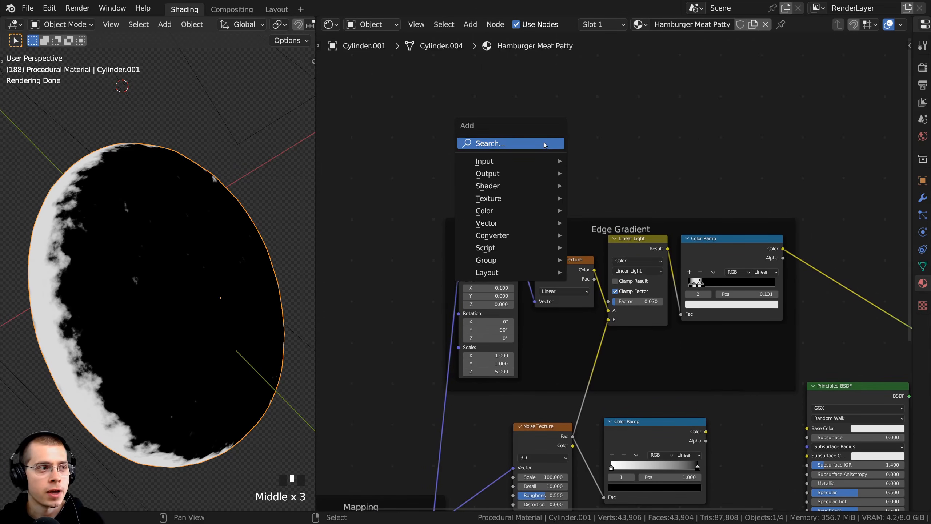
{"action": "left_click", "coordinate": [544, 142]}
{"action": "type", "text": "noise"}
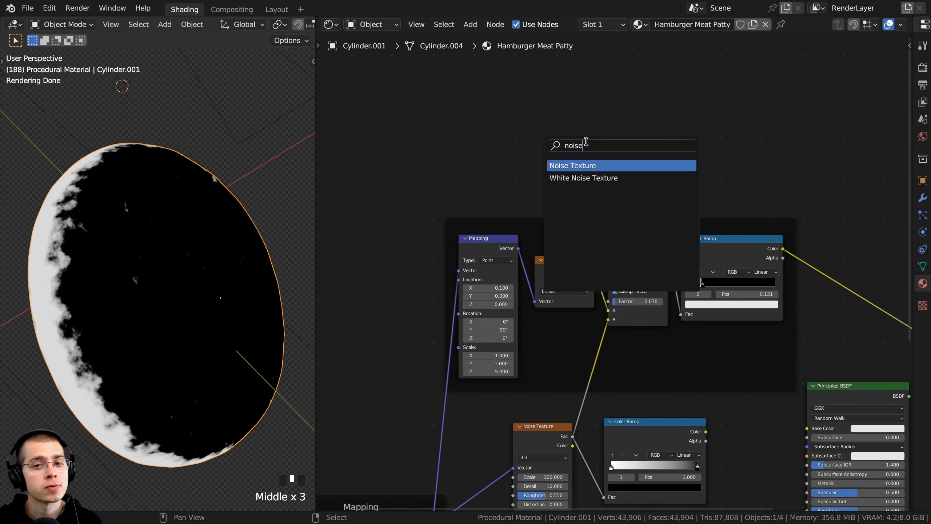
{"action": "key", "text": "Return"}
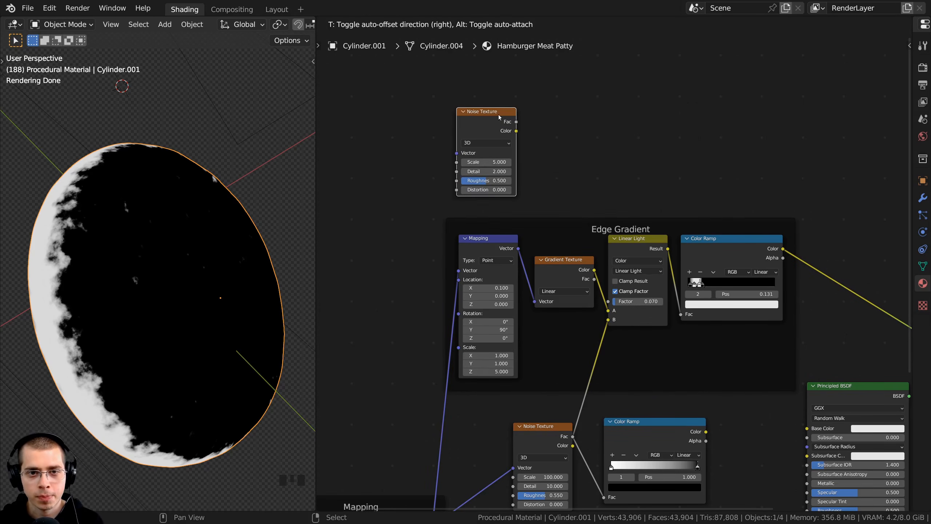
{"action": "left_click", "coordinate": [499, 117]}
Connect the base Mapping node's Vector output to the new Noise Texture and preview that texture on the patty
{"action": "scroll", "coordinate": [484, 305], "scroll_direction": "down", "scroll_amount": 2}
{"action": "left_click_drag", "start_coordinate": [540, 356], "coordinate": [497, 338]}
{"action": "scroll", "coordinate": [515, 384], "scroll_direction": "up", "scroll_amount": 2}
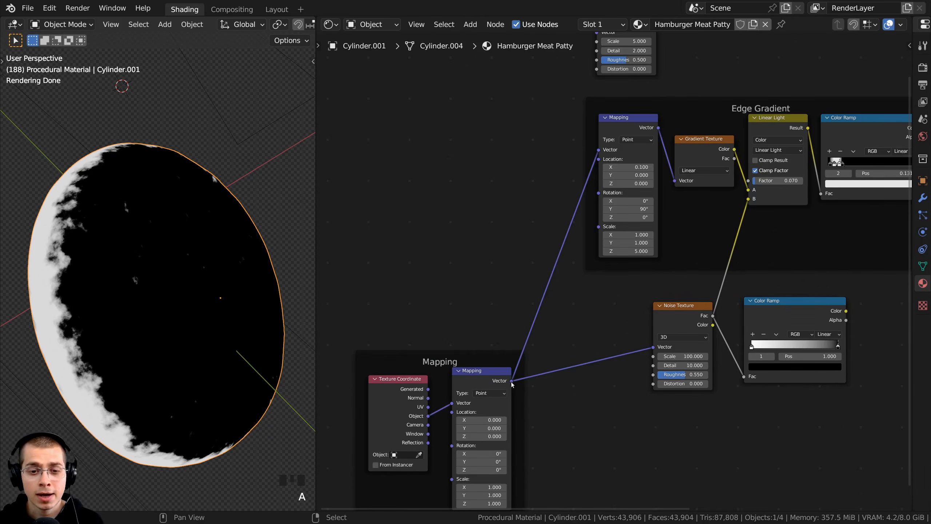
{"action": "left_click_drag", "start_coordinate": [512, 384], "coordinate": [595, 135]}
{"action": "scroll", "coordinate": [647, 123], "scroll_direction": "up", "scroll_amount": 2}
{"action": "middle_click_drag", "start_coordinate": [650, 123], "coordinate": [552, 176]}
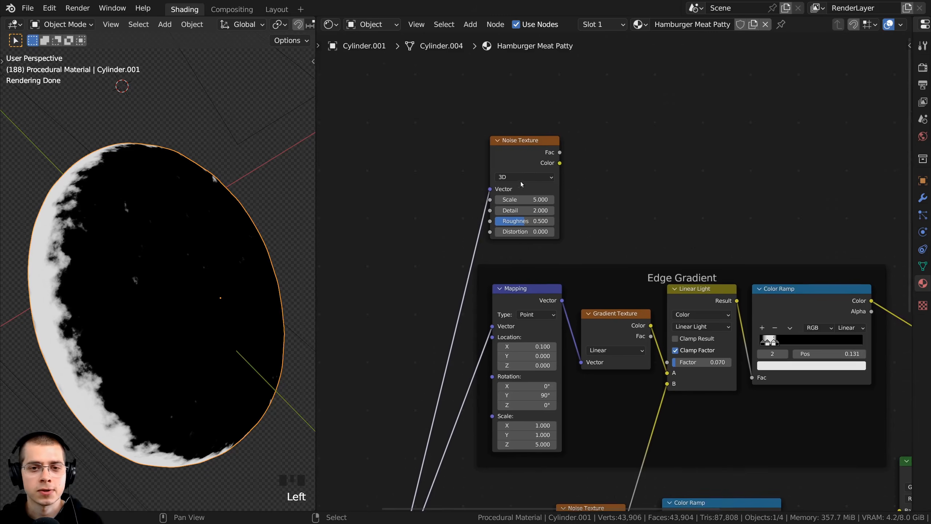
{"action": "left_click", "coordinate": [534, 149], "text": "ctrl+shift"}
{"action": "scroll", "coordinate": [477, 157], "scroll_direction": "up", "scroll_amount": 2}
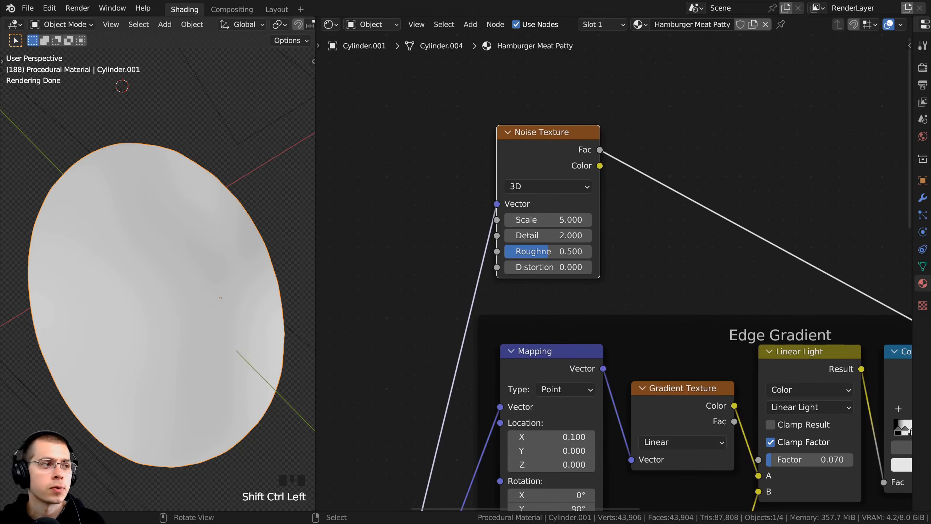
Set the new Noise Texture's Scale to 50, Detail to 15 and Roughness to 0.6
{"action": "scroll", "coordinate": [420, 175], "scroll_direction": "up", "scroll_amount": 7}
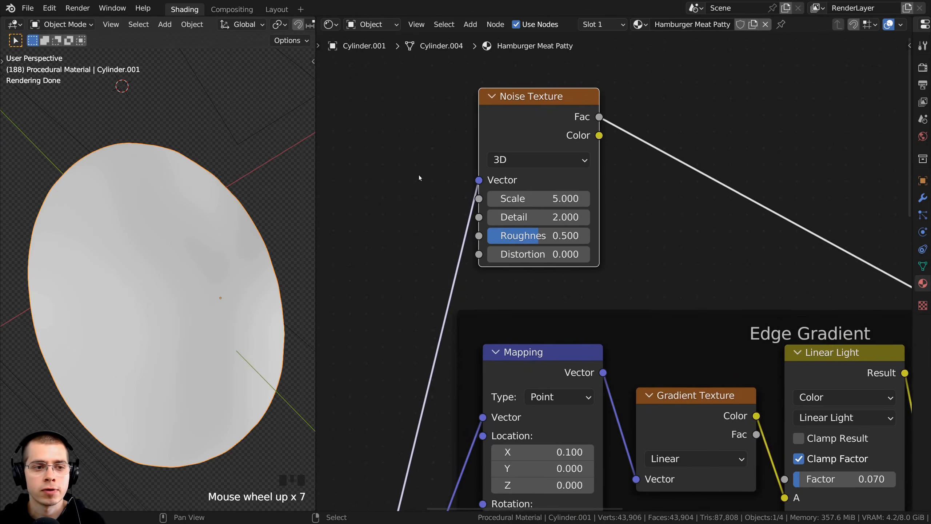
{"action": "left_click", "coordinate": [533, 200]}
{"action": "type", "text": "50"}
{"action": "left_click", "coordinate": [517, 208]}
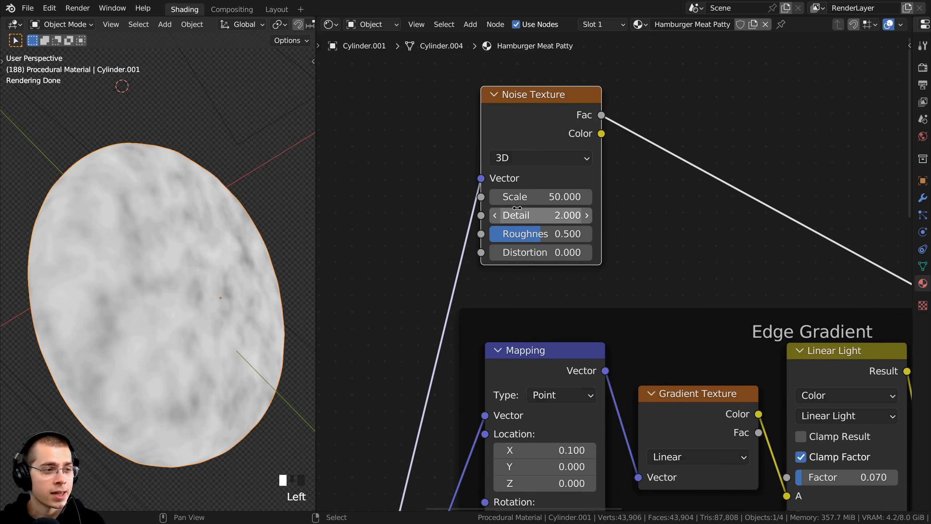
{"action": "mouse_move", "coordinate": [516, 220]}
{"action": "left_mouse_down"}
{"action": "mouse_move", "coordinate": [609, 219]}
{"action": "mouse_move", "coordinate": [510, 217]}
{"action": "mouse_move", "coordinate": [530, 216]}
{"action": "left_mouse_up"}
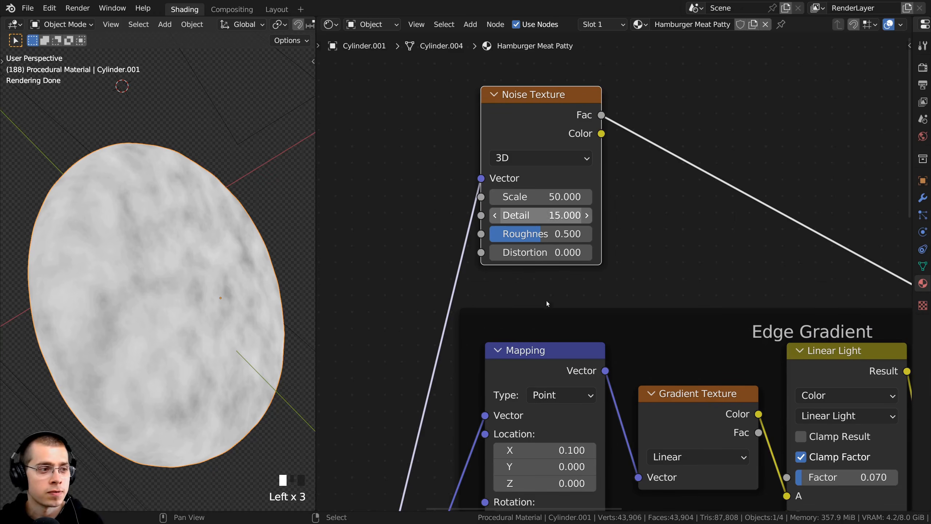
{"action": "double_click", "coordinate": [541, 231]}
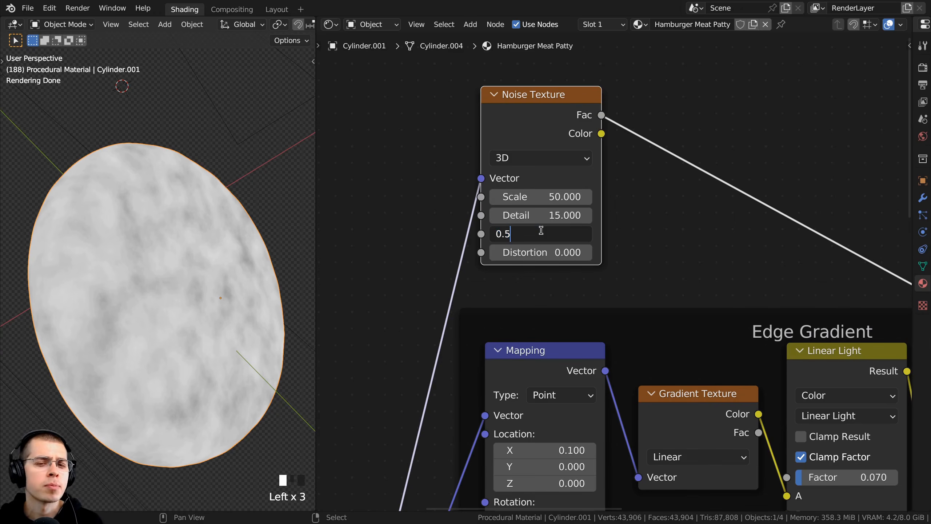
{"action": "type", "text": "6"}
{"action": "left_click", "coordinate": [581, 243]}
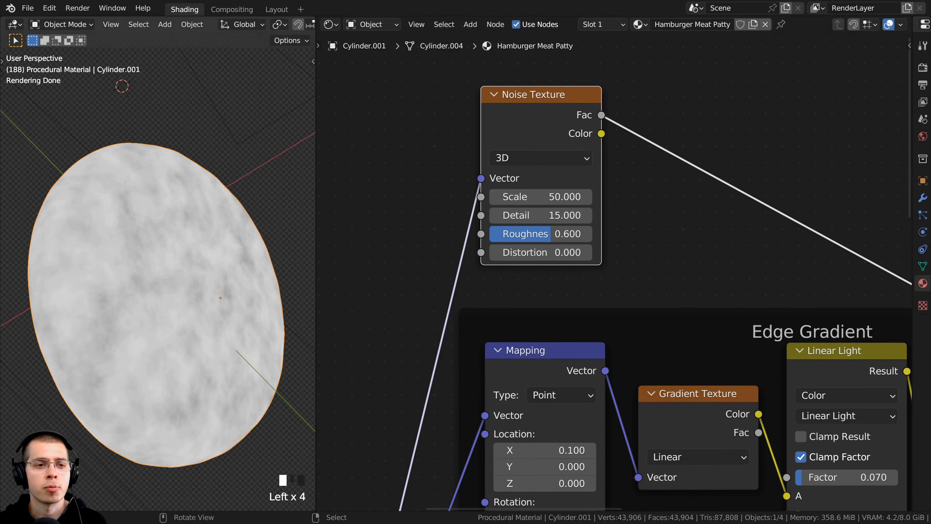
{"action": "mouse_move", "coordinate": [175, 230]}
{"action": "middle_mouse_down"}
{"action": "mouse_move", "coordinate": [139, 193]}
{"action": "mouse_move", "coordinate": [169, 246]}
{"action": "middle_mouse_up"}
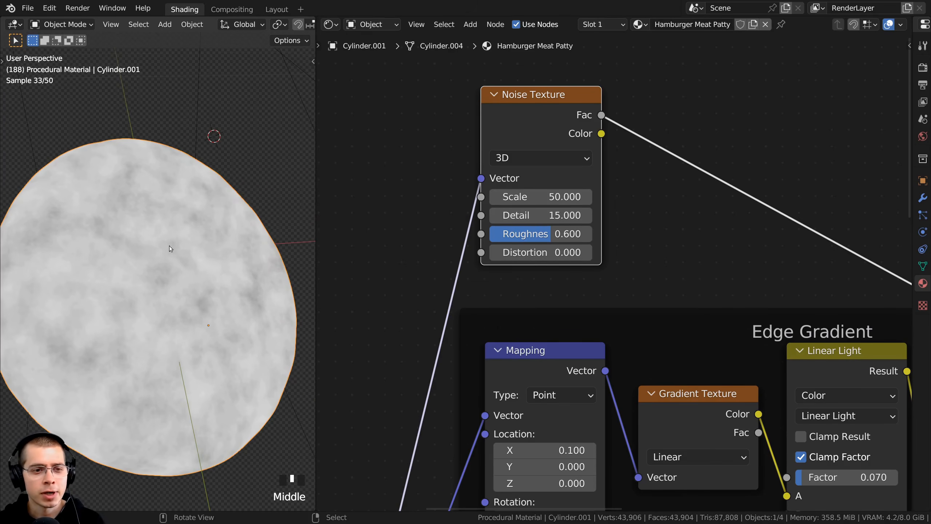
Add a Color Ramp on the link coming out of the upper Noise Texture's Fac output
{"action": "scroll", "coordinate": [458, 229], "scroll_direction": "down", "scroll_amount": 2}
{"action": "middle_click_drag", "start_coordinate": [617, 152], "coordinate": [605, 151]}
{"action": "key", "text": "shift+a"}
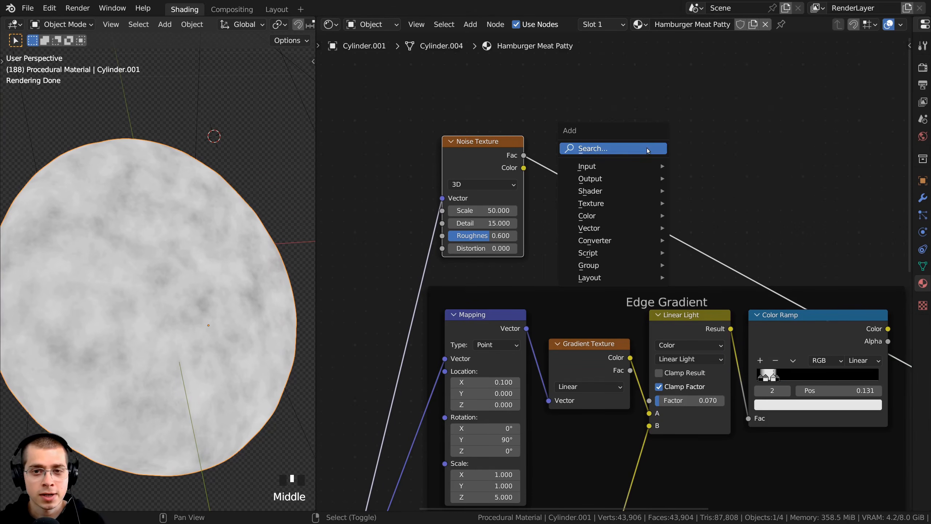
{"action": "type", "text": "col"}
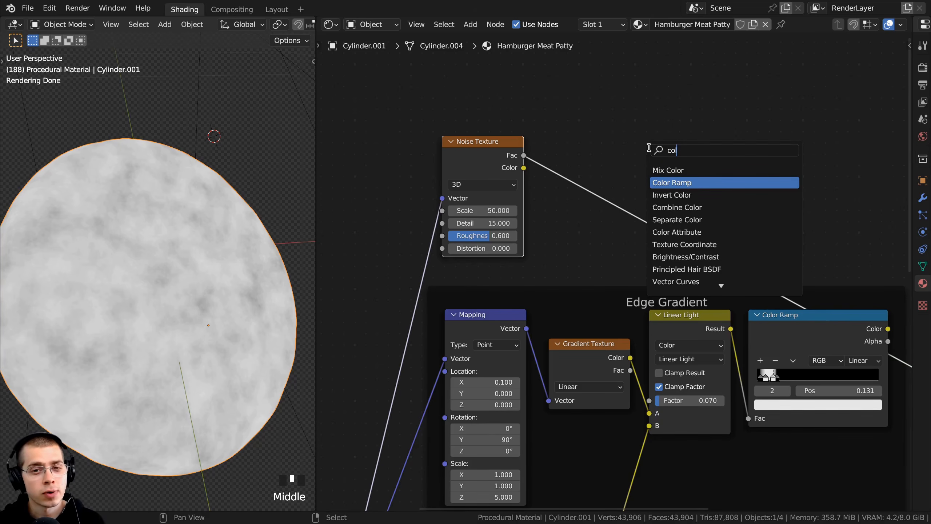
{"action": "key", "text": "Return"}
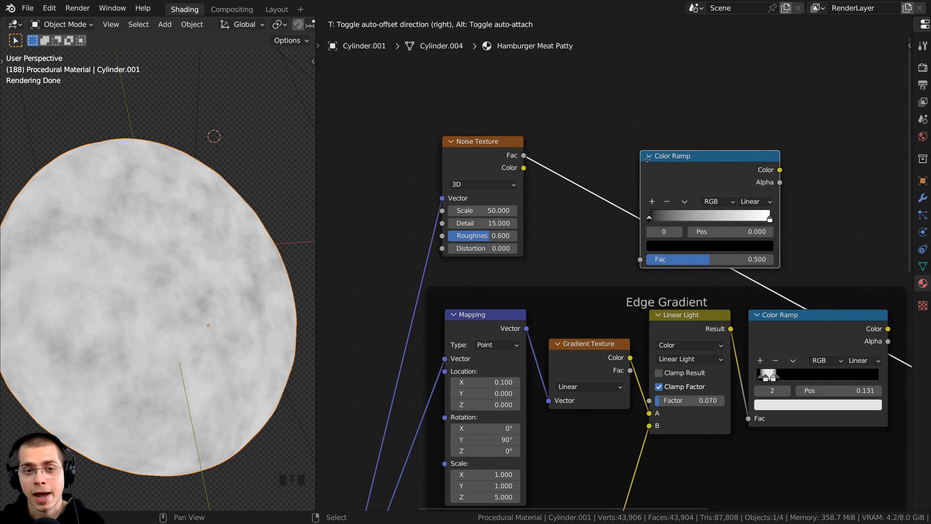
{"action": "left_click", "coordinate": [661, 154]}
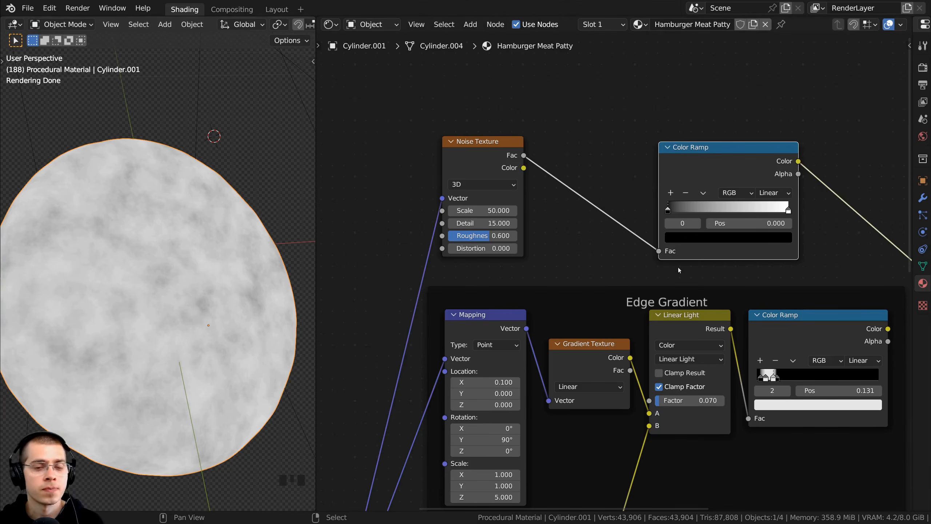
Adjust the new Color Ramp so its white stop sits at 0.280 and its black stop at 0.550
{"action": "scroll", "coordinate": [678, 267], "scroll_direction": "up", "scroll_amount": 1}
{"action": "left_click_drag", "start_coordinate": [792, 208], "coordinate": [717, 207]}
{"action": "middle_click_drag", "start_coordinate": [635, 223], "coordinate": [552, 245]}
{"action": "scroll", "coordinate": [552, 246], "scroll_direction": "up", "scroll_amount": 1}
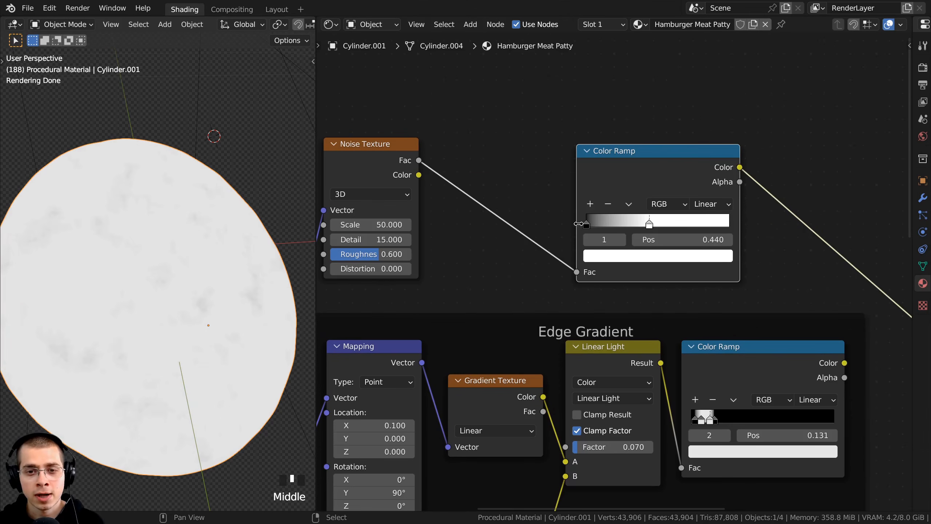
{"action": "scroll", "coordinate": [591, 221], "scroll_direction": "up", "scroll_amount": 2}
{"action": "left_click_drag", "start_coordinate": [590, 215], "coordinate": [672, 217]}
{"action": "scroll", "coordinate": [239, 183], "scroll_direction": "down", "scroll_amount": 3}
{"action": "middle_click_drag", "start_coordinate": [250, 183], "coordinate": [190, 178]}
{"action": "left_click_drag", "start_coordinate": [682, 209], "coordinate": [684, 210]}
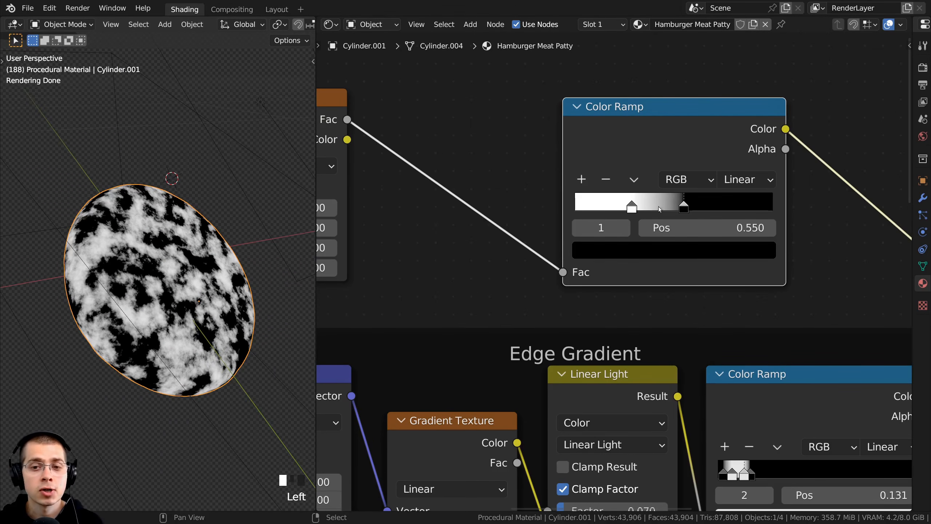
{"action": "left_click", "coordinate": [631, 207]}
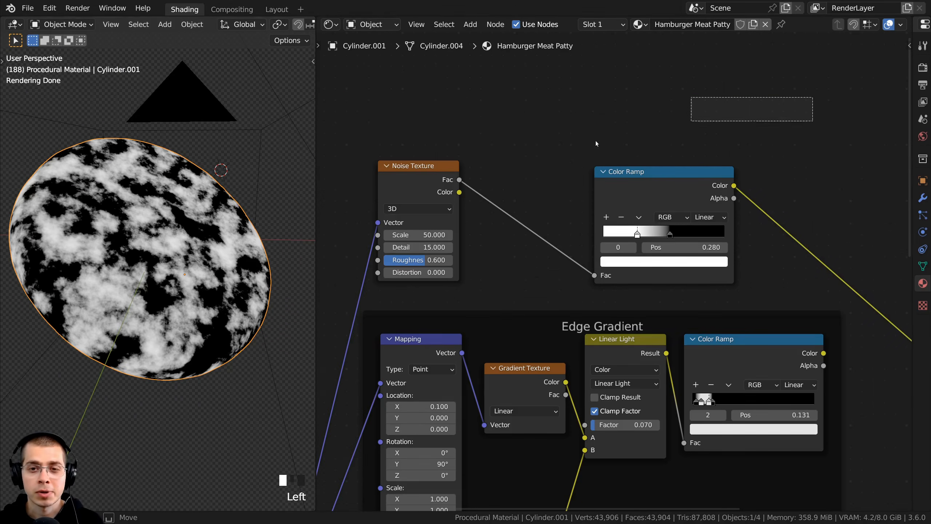
Join the upper Noise Texture and its Color Ramp in a frame labelled "Cooked Texture"
{"action": "left_click_drag", "start_coordinate": [813, 97], "coordinate": [391, 208]}
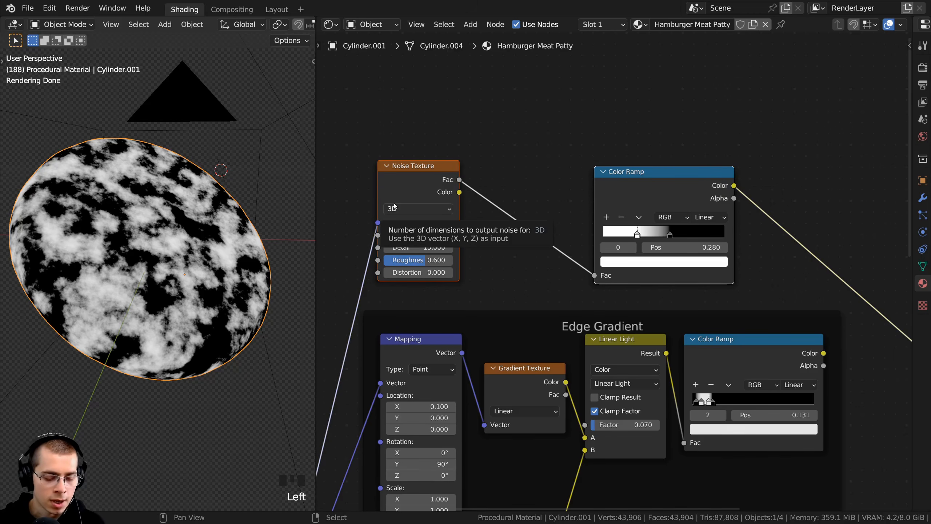
{"action": "key", "text": "ctrl+j"}
{"action": "mouse_move", "coordinate": [549, 150]}
{"action": "left_mouse_down"}
{"action": "mouse_move", "coordinate": [571, 152]}
{"action": "mouse_move", "coordinate": [550, 143]}
{"action": "left_mouse_up"}
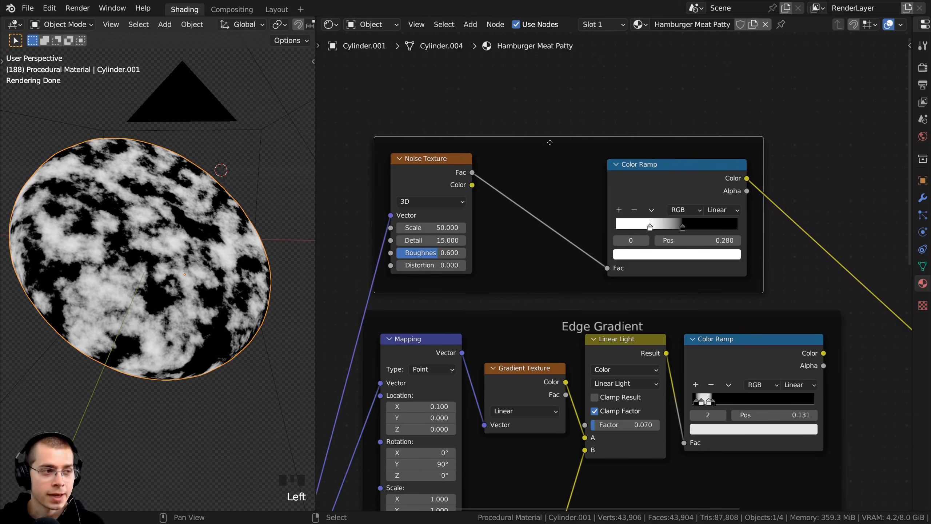
{"action": "key", "text": "F2"}
{"action": "type", "text": "Cooke"}
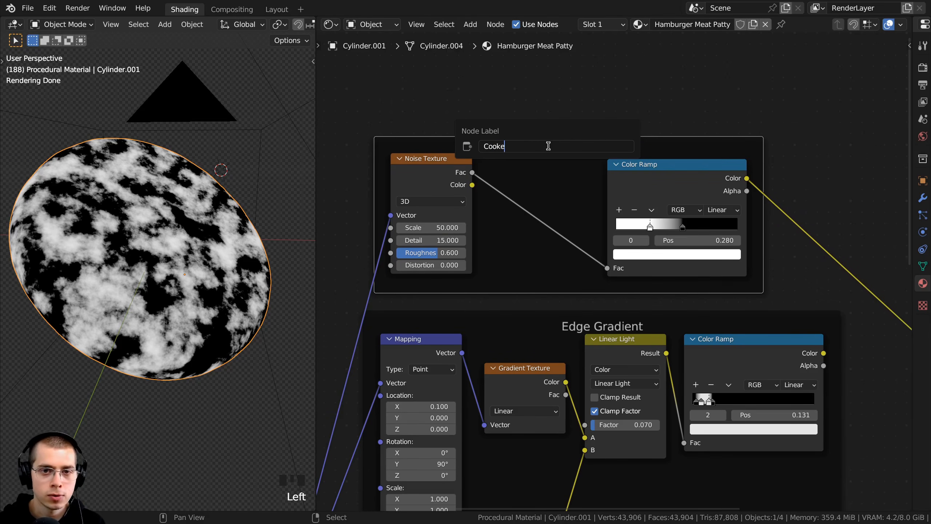
{"action": "type", "text": "d Textu"}
{"action": "type", "text": "re"}
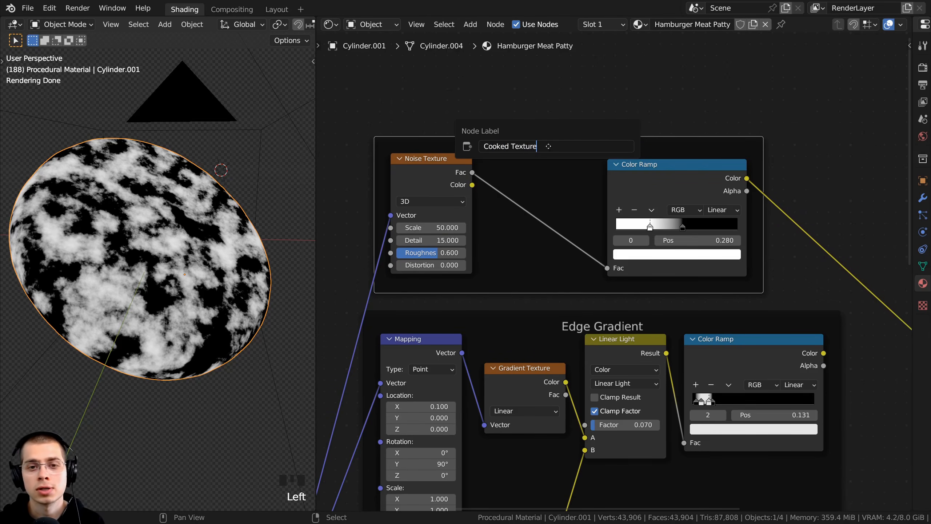
{"action": "key", "text": "Return"}
{"action": "key", "text": "a"}
Add a Wave Texture node below the base Noise Texture
{"action": "scroll", "coordinate": [596, 214], "scroll_direction": "down", "scroll_amount": 7}
{"action": "middle_click_drag", "start_coordinate": [596, 316], "coordinate": [615, 98]}
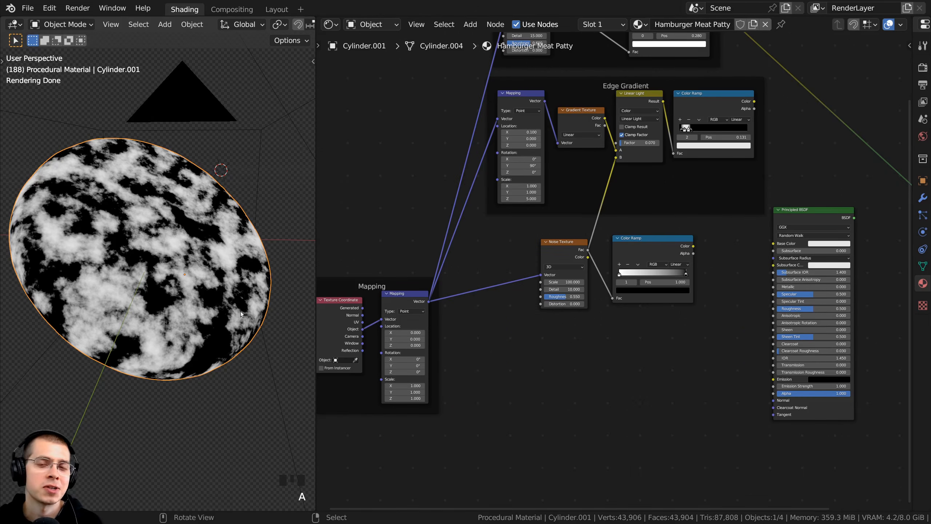
{"action": "middle_click_drag", "start_coordinate": [557, 341], "coordinate": [484, 301]}
{"action": "scroll", "coordinate": [513, 279], "scroll_direction": "up", "scroll_amount": 1}
{"action": "key", "text": "shift+a"}
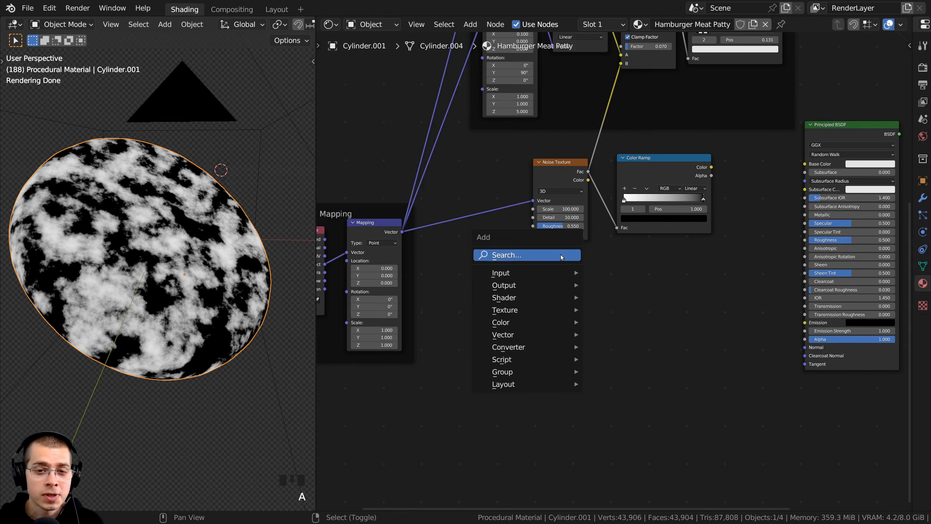
{"action": "type", "text": "wav"}
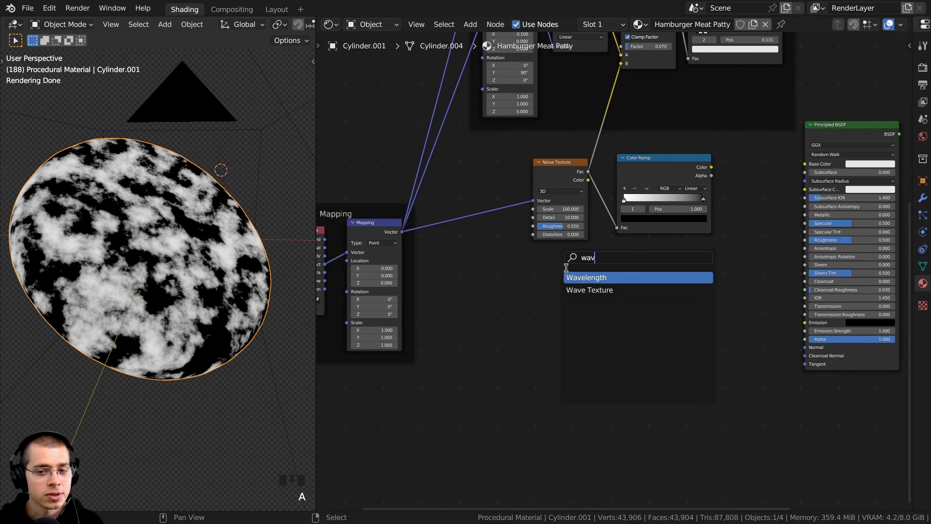
{"action": "left_click", "coordinate": [583, 290]}
{"action": "left_click", "coordinate": [533, 296]}
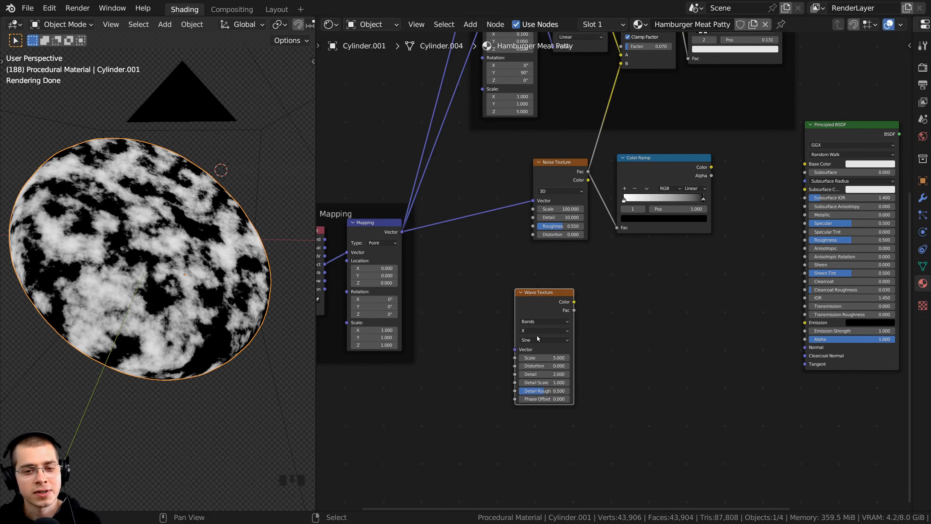
Preview the Wave Texture on the patty and connect the base Mapping node's Vector output to its Vector input
{"action": "scroll", "coordinate": [563, 275], "scroll_direction": "up", "scroll_amount": 2}
{"action": "middle_click_drag", "start_coordinate": [564, 281], "coordinate": [584, 280]}
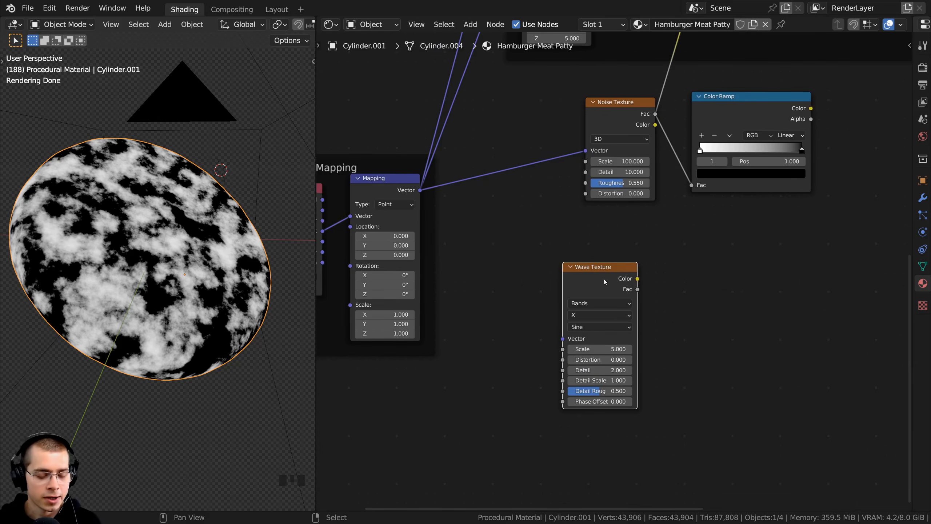
{"action": "left_click", "coordinate": [600, 278], "text": "ctrl+shift"}
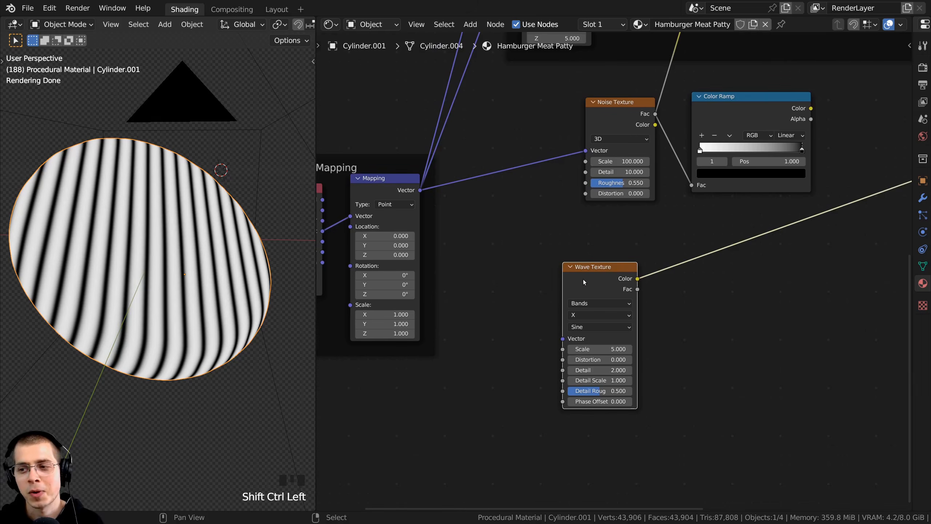
{"action": "middle_click_drag", "start_coordinate": [591, 287], "coordinate": [613, 285]}
{"action": "middle_click_drag", "start_coordinate": [212, 276], "coordinate": [204, 283]}
{"action": "middle_click_drag", "start_coordinate": [414, 186], "coordinate": [446, 188]}
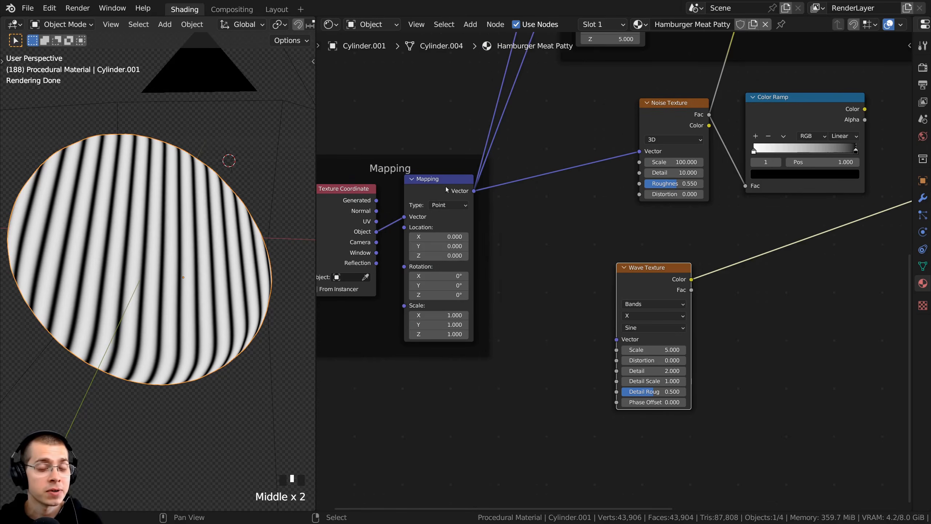
{"action": "left_click_drag", "start_coordinate": [475, 192], "coordinate": [618, 340]}
{"action": "middle_click_drag", "start_coordinate": [579, 324], "coordinate": [573, 323]}
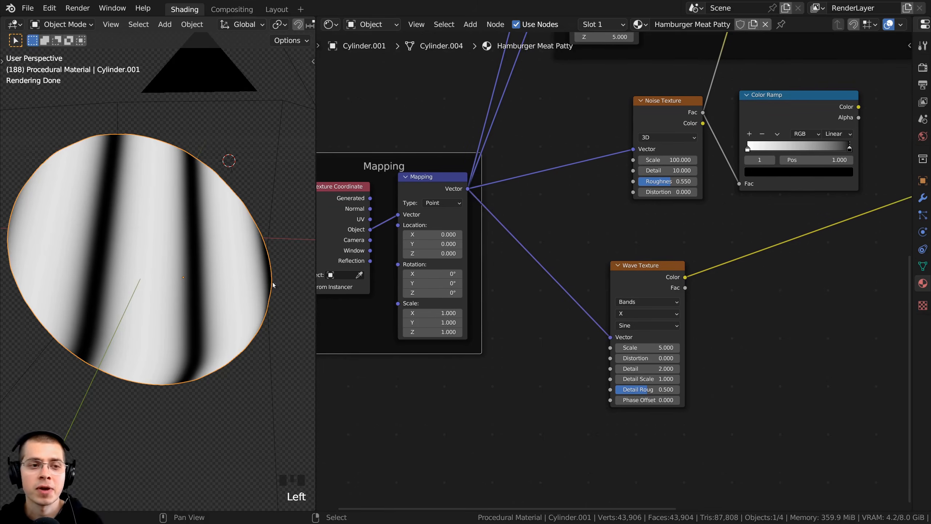
{"action": "middle_click_drag", "start_coordinate": [238, 279], "coordinate": [231, 283]}
Set the Wave Texture's Scale to 9
{"action": "middle_click_drag", "start_coordinate": [581, 314], "coordinate": [543, 291]}
{"action": "scroll", "coordinate": [544, 290], "scroll_direction": "up", "scroll_amount": 2}
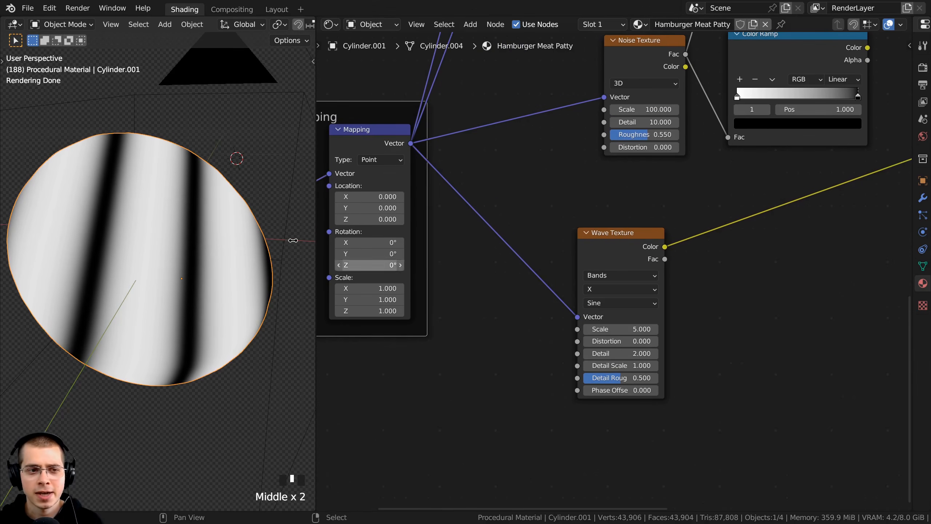
{"action": "scroll", "coordinate": [615, 270], "scroll_direction": "up", "scroll_amount": 3}
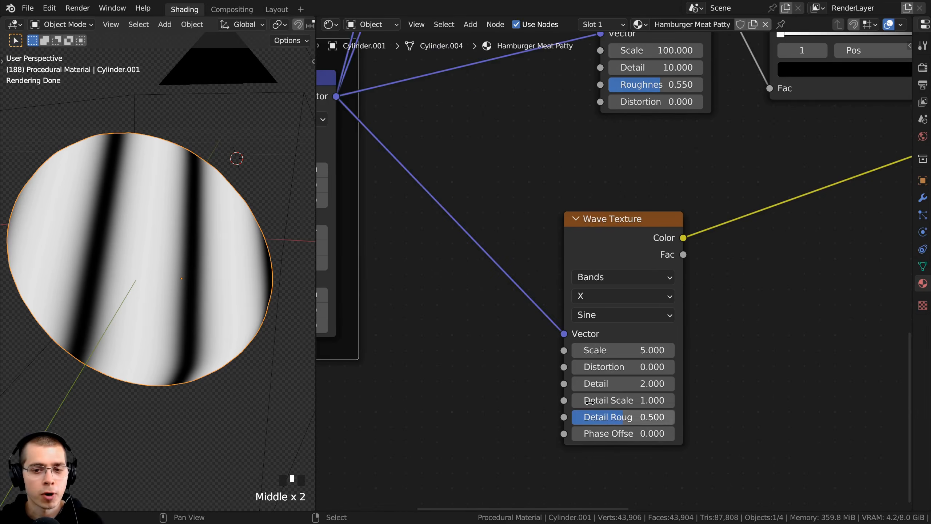
{"action": "left_click", "coordinate": [623, 350]}
{"action": "type", "text": "9"}
{"action": "key", "text": "Return"}
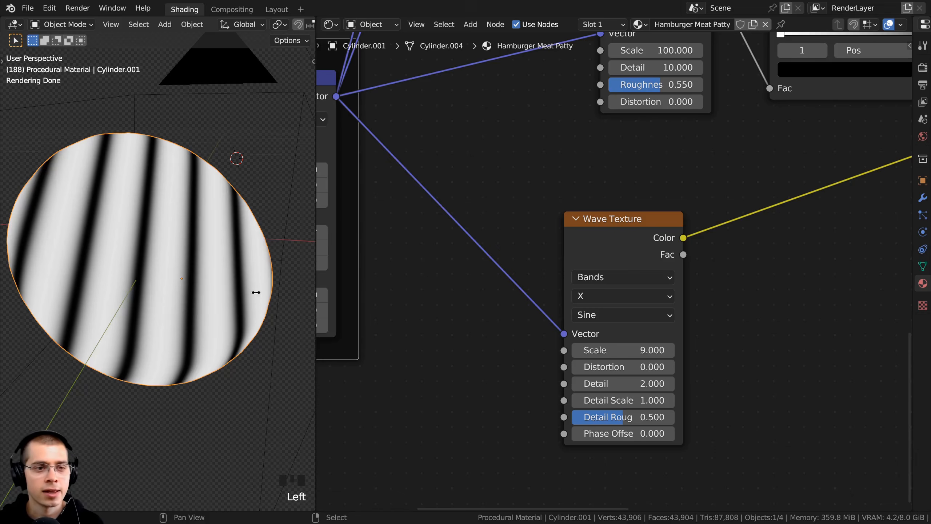
{"action": "middle_click_drag", "start_coordinate": [172, 291], "coordinate": [133, 296]}
Set the Wave Texture's Distortion to 2
{"action": "middle_click_drag", "start_coordinate": [659, 339], "coordinate": [633, 321]}
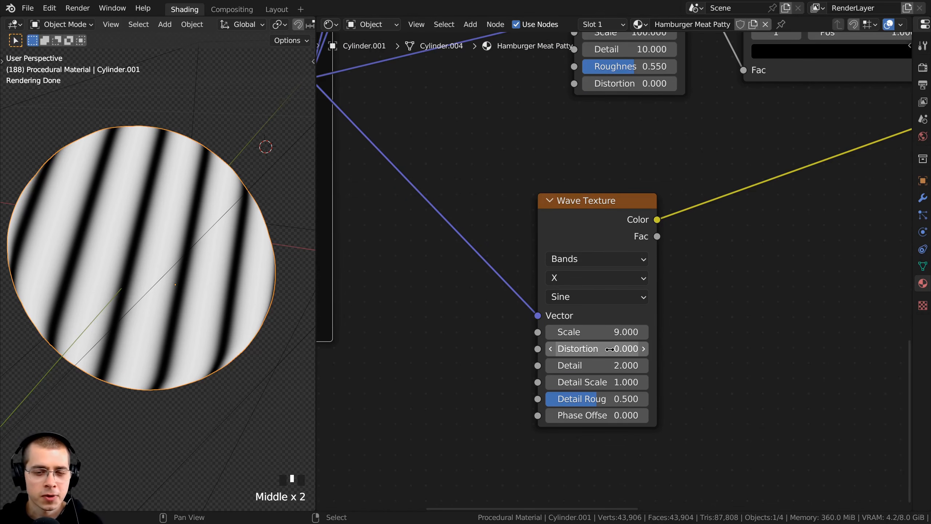
{"action": "left_click", "coordinate": [609, 349]}
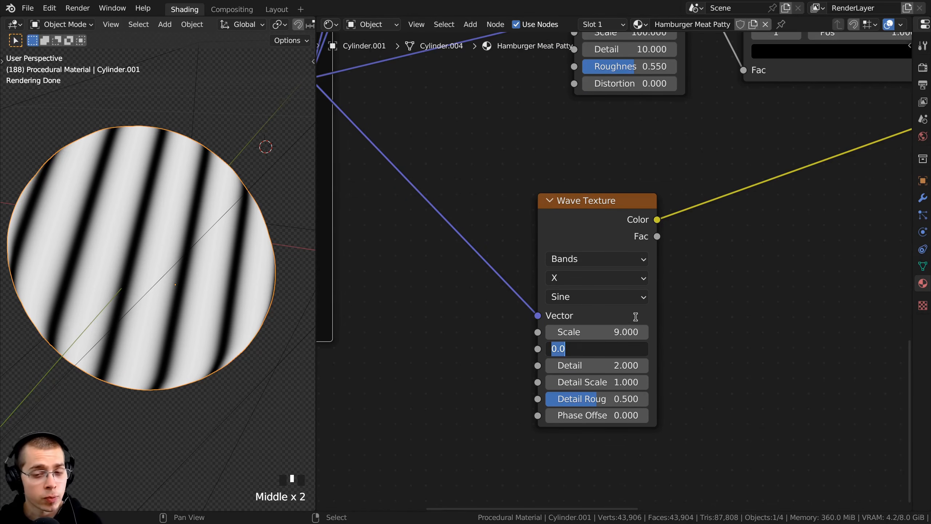
{"action": "type", "text": "2"}
{"action": "key", "text": "Return"}
{"action": "middle_click_drag", "start_coordinate": [595, 312], "coordinate": [575, 294]}
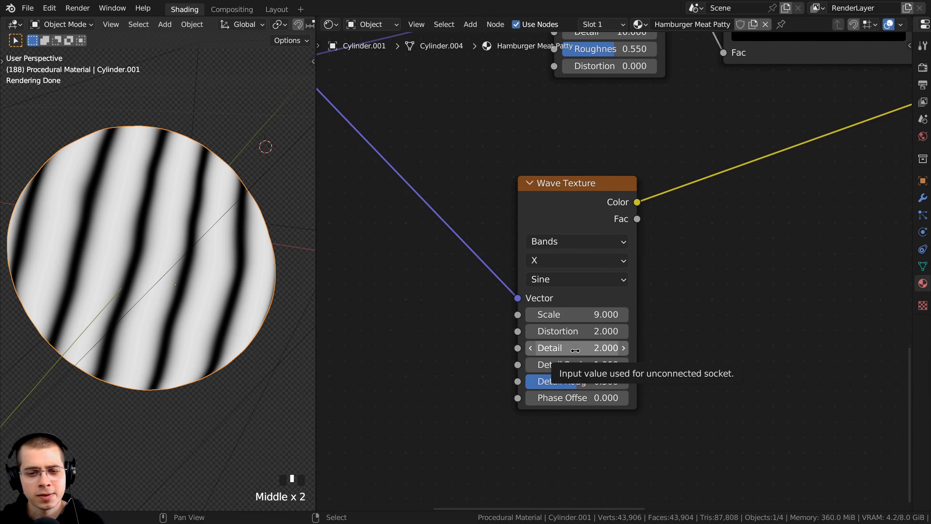
Set the Wave Texture's Detail Scale to 2
{"action": "middle_click_drag", "start_coordinate": [576, 350], "coordinate": [564, 332]}
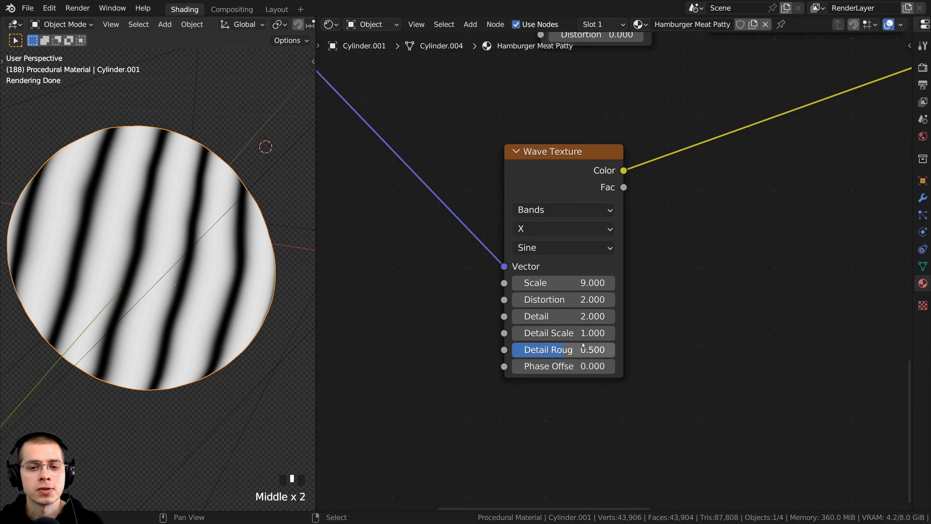
{"action": "left_click", "coordinate": [567, 334]}
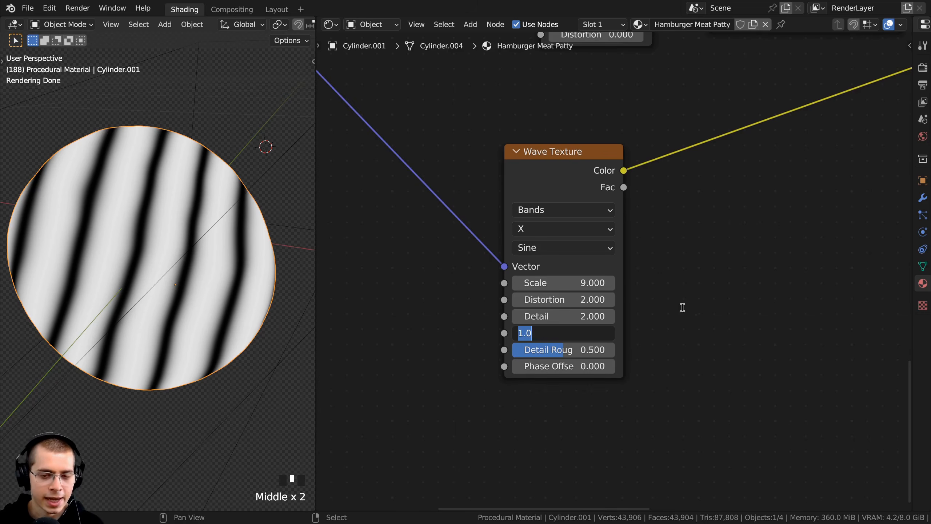
{"action": "type", "text": "2"}
{"action": "left_click", "coordinate": [686, 302]}
{"action": "middle_click_drag", "start_coordinate": [190, 322], "coordinate": [228, 318]}
{"action": "scroll", "coordinate": [125, 173], "scroll_direction": "up", "scroll_amount": 2}
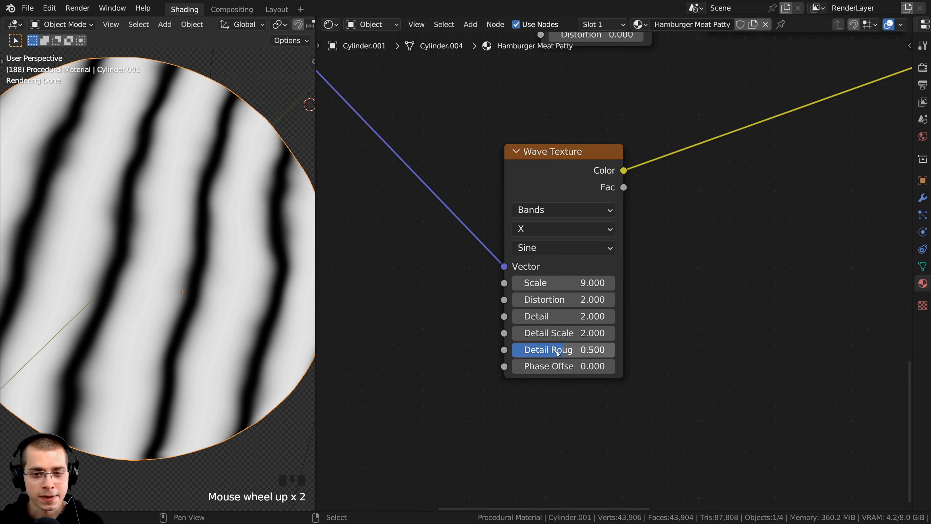
Set the Wave Texture's Detail Roughness to 0.6
{"action": "left_click", "coordinate": [568, 351]}
{"action": "type", "text": "0.6"}
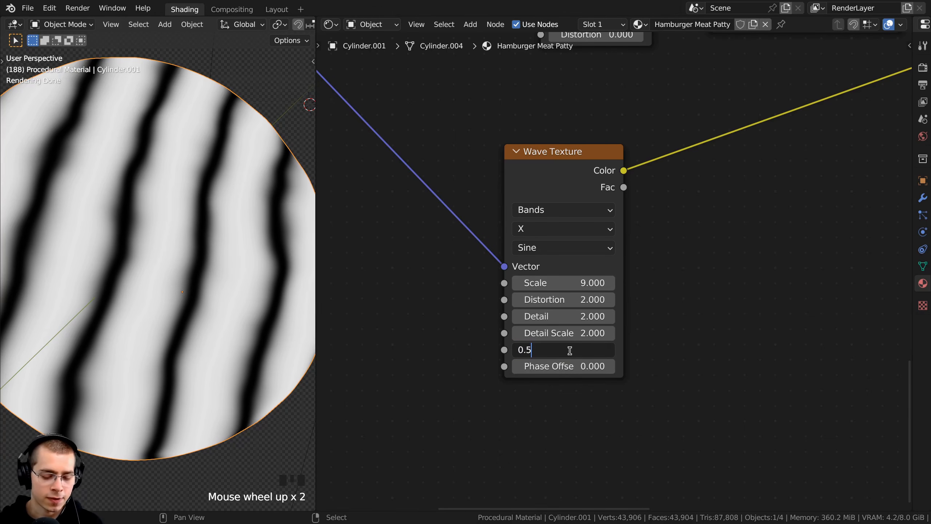
{"action": "key", "text": "Return"}
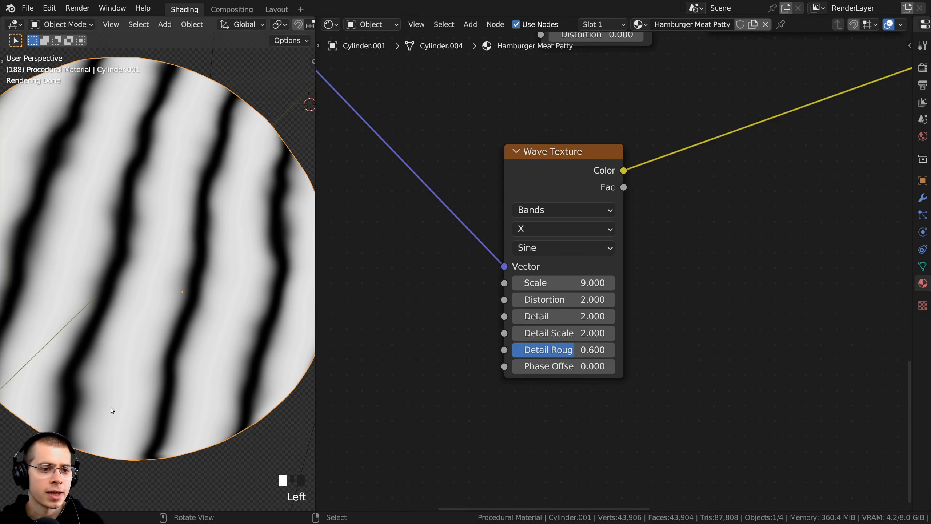
{"action": "scroll", "coordinate": [110, 409], "scroll_direction": "down", "scroll_amount": 2}
{"action": "middle_click_drag", "start_coordinate": [110, 409], "coordinate": [149, 393]}
{"action": "scroll", "coordinate": [217, 196], "scroll_direction": "up", "scroll_amount": 2}
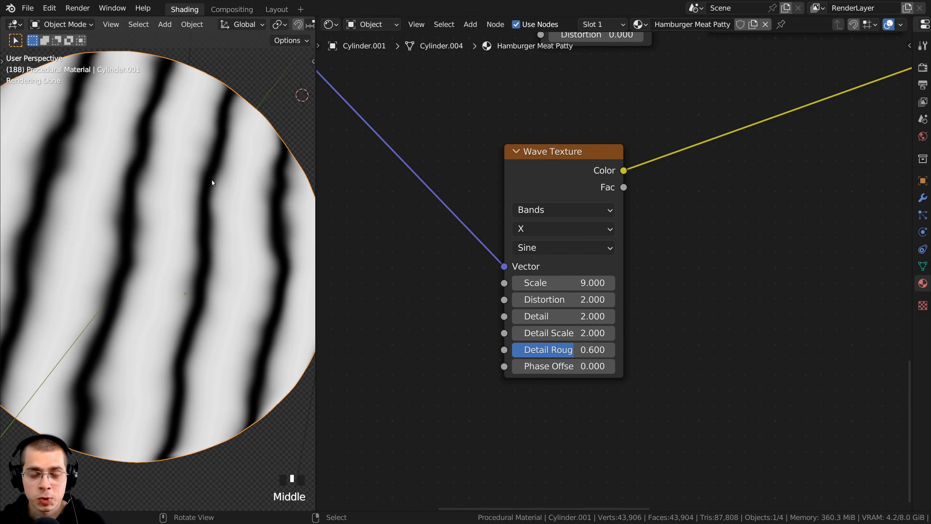
Insert a Color Ramp node on the link coming out of the Wave Texture's Color output
{"action": "scroll", "coordinate": [593, 185], "scroll_direction": "down", "scroll_amount": 3}
{"action": "key", "text": "shift+a"}
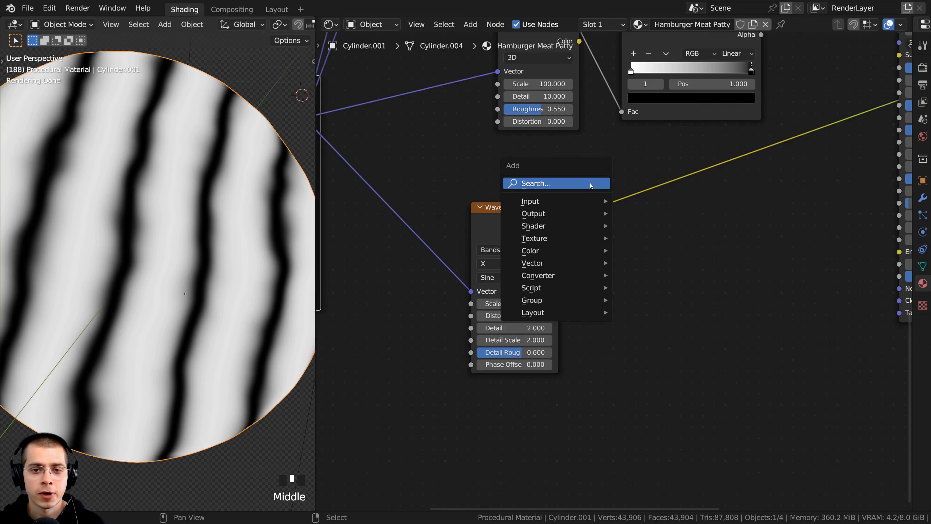
{"action": "left_click", "coordinate": [591, 186]}
{"action": "type", "text": "col"}
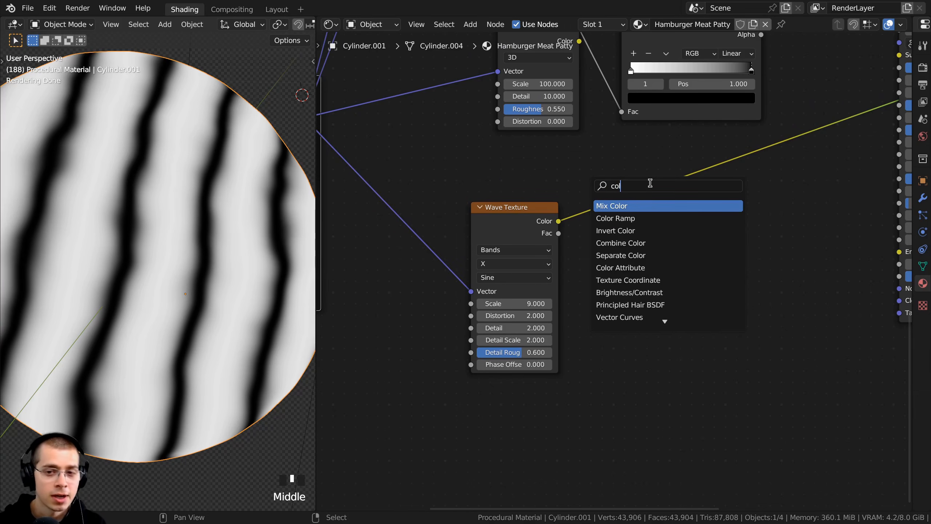
{"action": "left_click", "coordinate": [633, 218]}
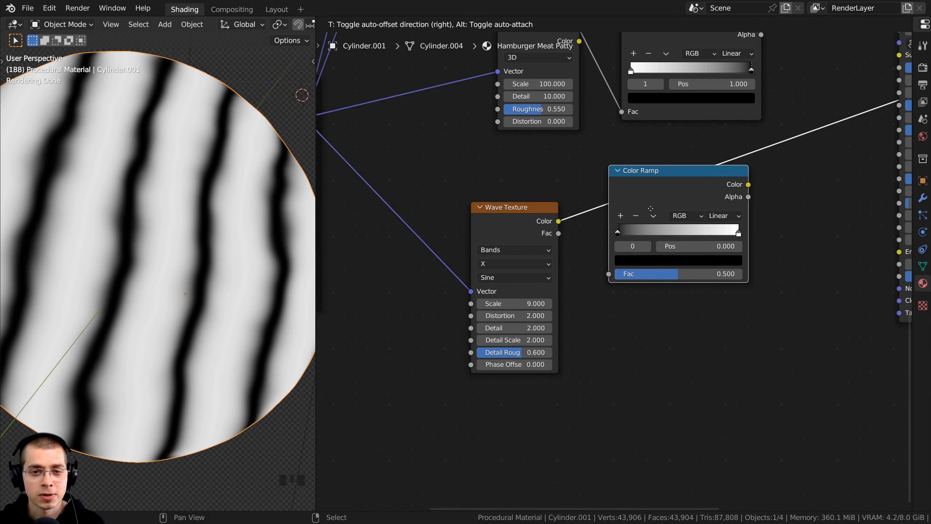
{"action": "left_click", "coordinate": [674, 191]}
{"action": "left_click_drag", "start_coordinate": [675, 191], "coordinate": [663, 202]}
Add a middle stop at position 0.620 to the Wave Texture's Color Ramp and colour it grey A3A3A3
{"action": "middle_click_drag", "start_coordinate": [639, 237], "coordinate": [569, 261]}
{"action": "scroll", "coordinate": [547, 306], "scroll_direction": "up", "scroll_amount": 6}
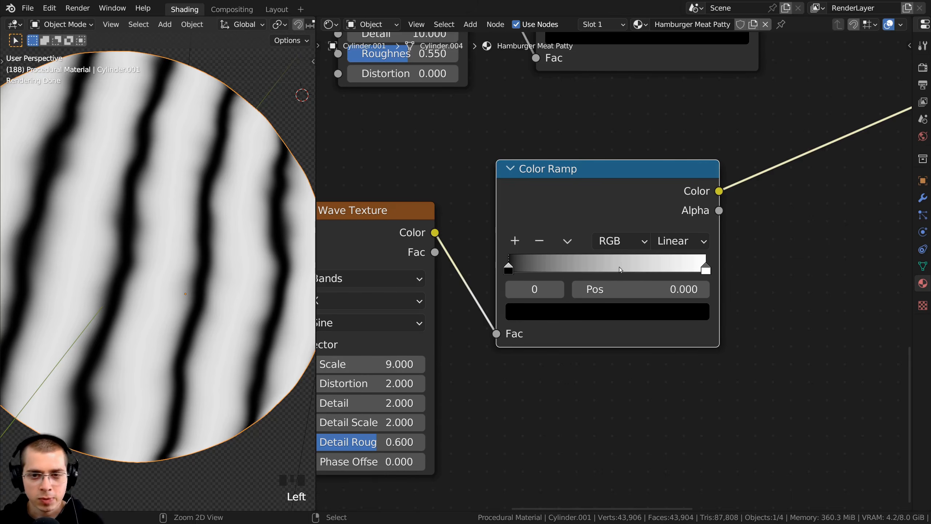
{"action": "left_click_drag", "start_coordinate": [631, 266], "coordinate": [631, 267], "text": "ctrl"}
{"action": "scroll", "coordinate": [611, 296], "scroll_direction": "down", "scroll_amount": 1}
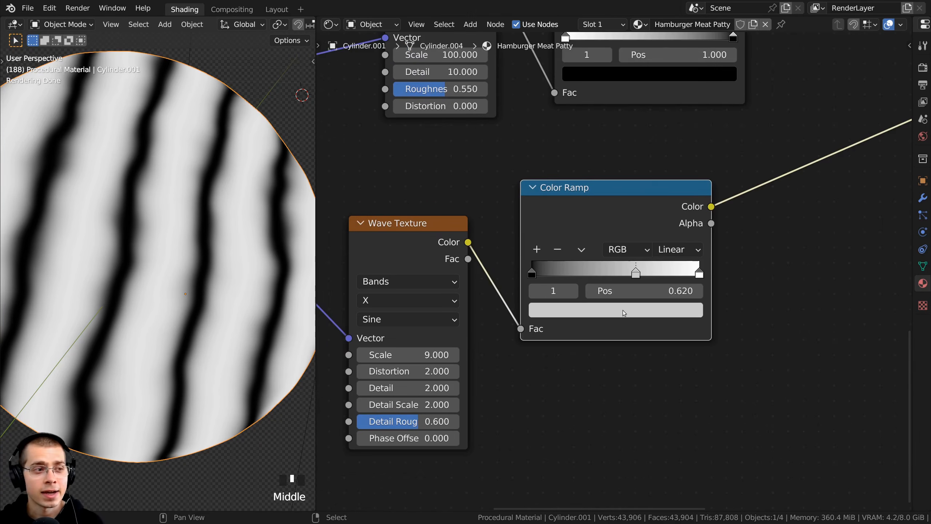
{"action": "left_click", "coordinate": [622, 310]}
{"action": "left_click_drag", "start_coordinate": [659, 122], "coordinate": [660, 136]}
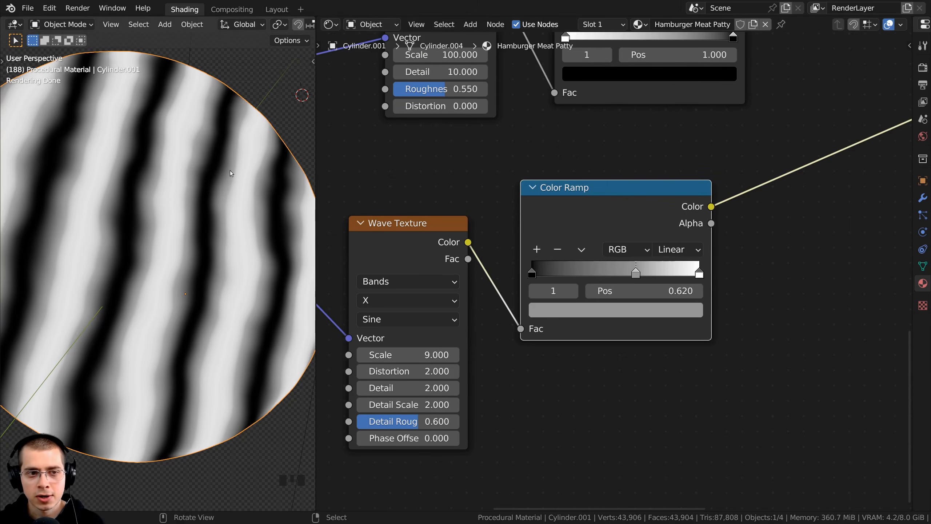
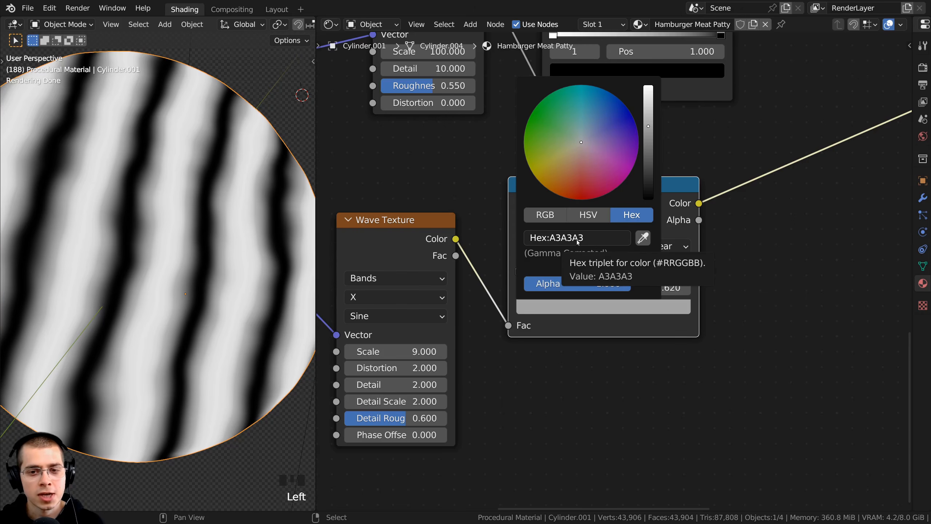
{"action": "mouse_move", "coordinate": [245, 243]}
{"action": "middle_mouse_down"}
{"action": "mouse_move", "coordinate": [217, 215]}
{"action": "mouse_move", "coordinate": [241, 228]}
{"action": "middle_mouse_up"}
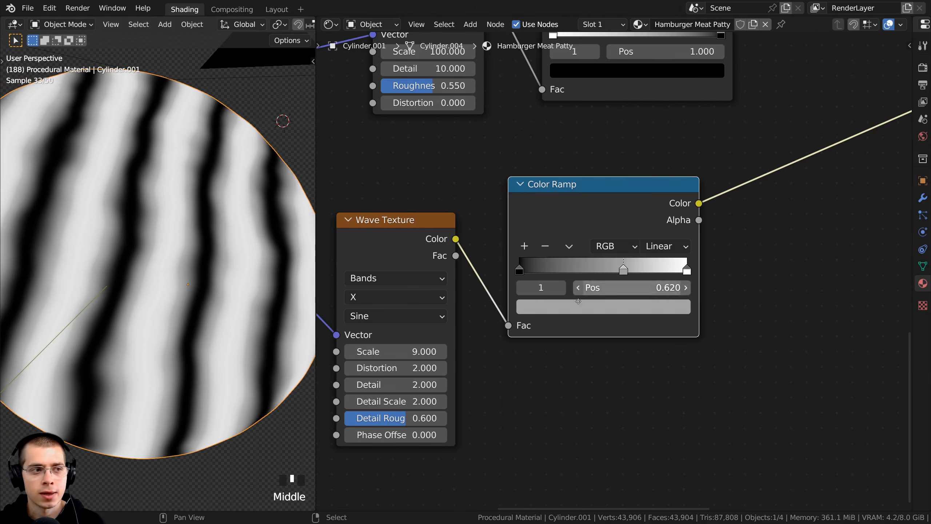
{"action": "scroll", "coordinate": [599, 285], "scroll_direction": "up", "scroll_amount": 4}
{"action": "middle_click_drag", "start_coordinate": [599, 285], "coordinate": [543, 301]}
{"action": "scroll", "coordinate": [257, 271], "scroll_direction": "down", "scroll_amount": 2}
{"action": "mouse_move", "coordinate": [257, 272]}
{"action": "middle_mouse_down"}
{"action": "mouse_move", "coordinate": [242, 257]}
{"action": "mouse_move", "coordinate": [257, 266]}
{"action": "middle_mouse_up"}
Group the Wave Texture and its Color Ramp in a frame labelled "Stripes Texture" and reposition the frame slightly
{"action": "scroll", "coordinate": [667, 260], "scroll_direction": "down", "scroll_amount": 6}
{"action": "left_click_drag", "start_coordinate": [705, 426], "coordinate": [440, 242]}
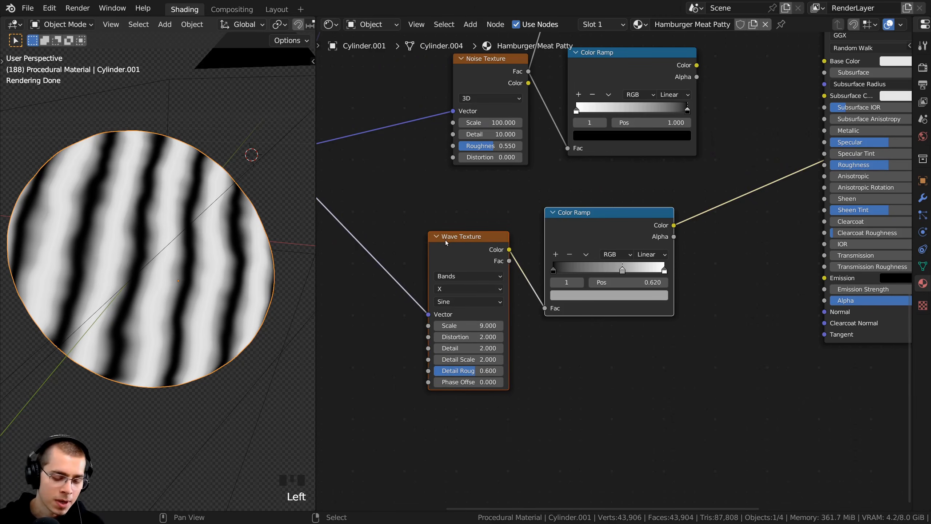
{"action": "key", "text": "ctrl+j"}
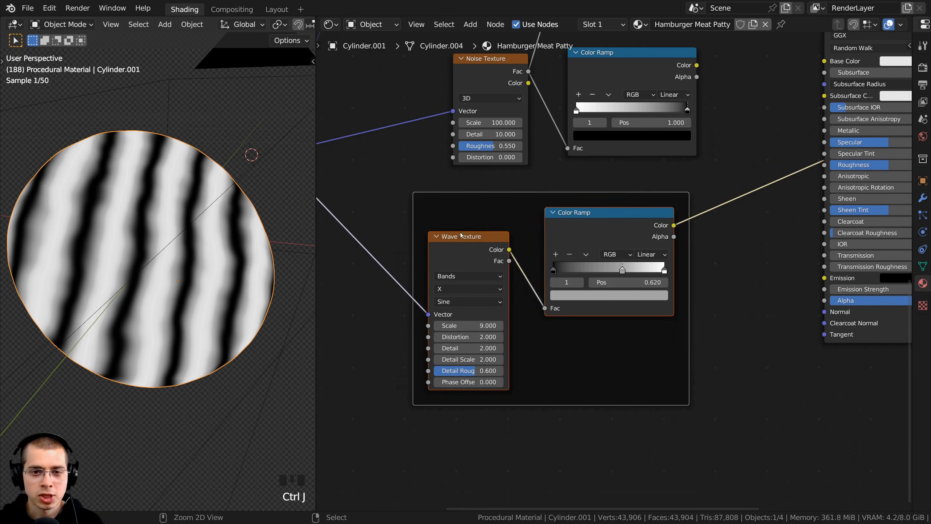
{"action": "left_click", "coordinate": [517, 197]}
{"action": "key", "text": "F2"}
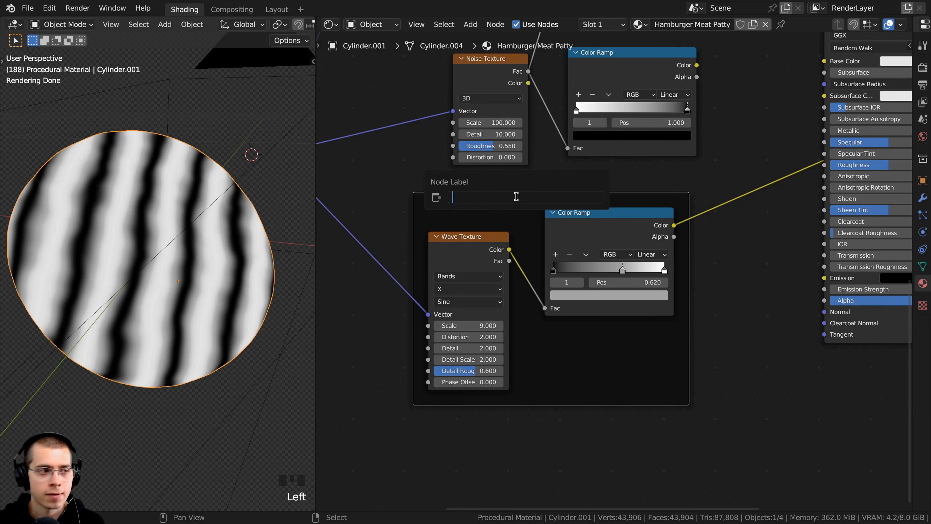
{"action": "type", "text": "Stripes Texture"}
{"action": "key", "text": "Return"}
{"action": "left_click_drag", "start_coordinate": [533, 199], "coordinate": [521, 216]}
Preview the Cooked Texture, Edge Gradient, base noise and Stripes Texture Color Ramps on the patty, ending on the base noise ramp
{"action": "key", "text": "Home"}
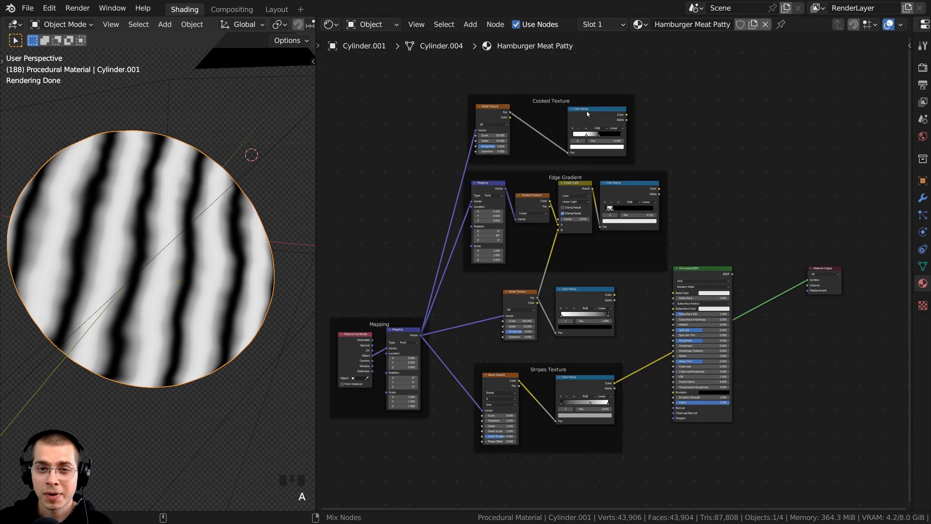
{"action": "left_click", "coordinate": [604, 157], "text": "ctrl+shift"}
{"action": "left_click", "coordinate": [615, 186], "text": "ctrl+shift"}
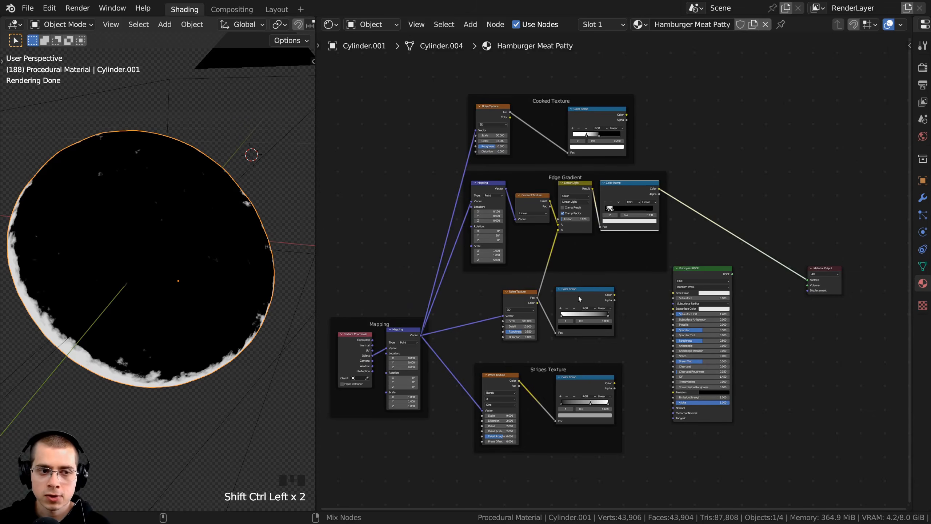
{"action": "left_click", "coordinate": [578, 295], "text": "ctrl+shift"}
{"action": "left_click", "coordinate": [577, 379], "text": "ctrl+shift"}
{"action": "middle_click_drag", "start_coordinate": [220, 382], "coordinate": [224, 316]}
{"action": "middle_click_drag", "start_coordinate": [638, 295], "coordinate": [603, 276]}
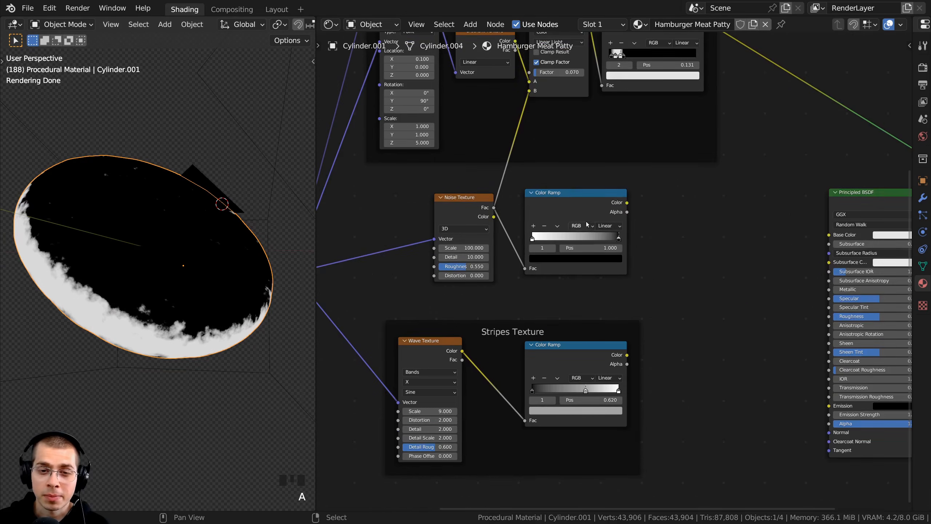
{"action": "left_click", "coordinate": [575, 213], "text": "ctrl+shift"}
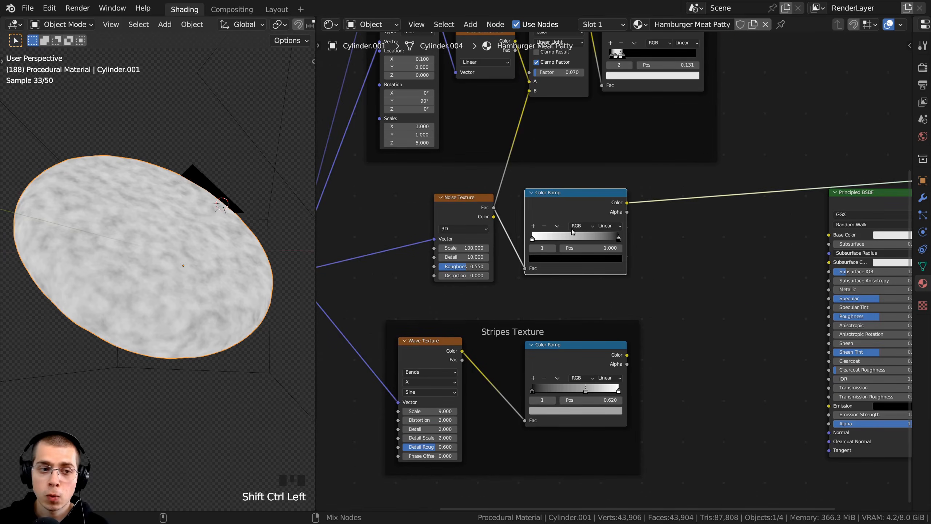
{"action": "left_click", "coordinate": [551, 350], "text": "ctrl+shift"}
{"action": "left_click", "coordinate": [563, 206], "text": "ctrl+shift"}
Add a Mix Color node between the base noise and stripes Color Ramps and the Principled BSDF
{"action": "middle_click_drag", "start_coordinate": [563, 208], "coordinate": [507, 224]}
{"action": "key", "text": "shift+a"}
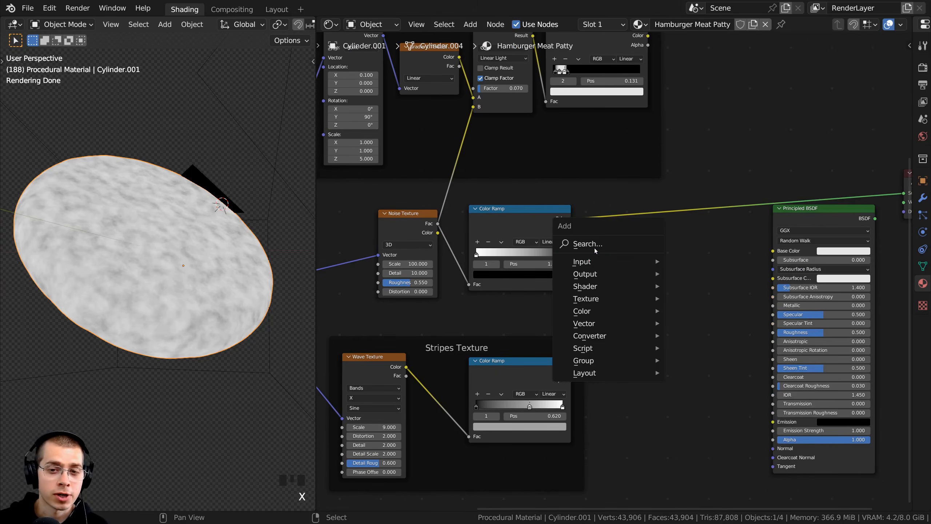
{"action": "type", "text": "mix"}
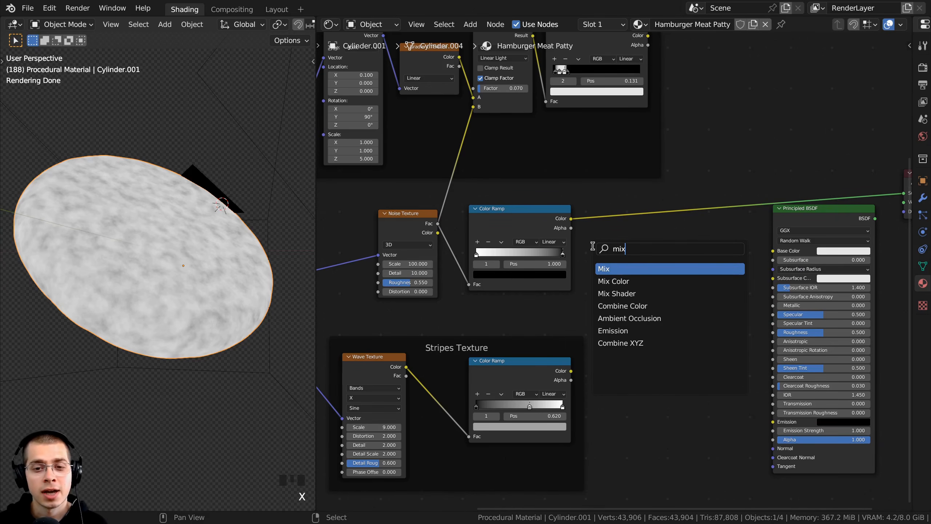
{"action": "key", "text": "Down"}
{"action": "key", "text": "Return"}
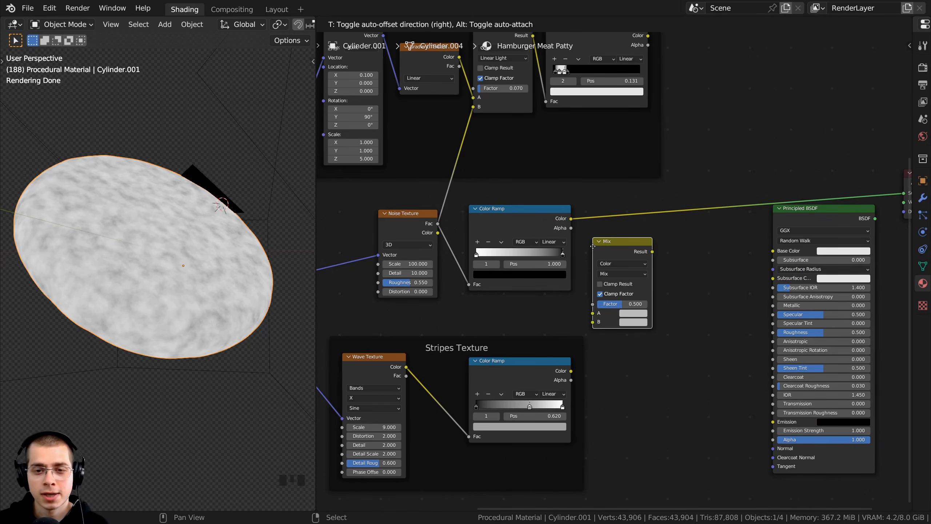
{"action": "left_click", "coordinate": [623, 238]}
{"action": "scroll", "coordinate": [635, 234], "scroll_direction": "up", "scroll_amount": 1}
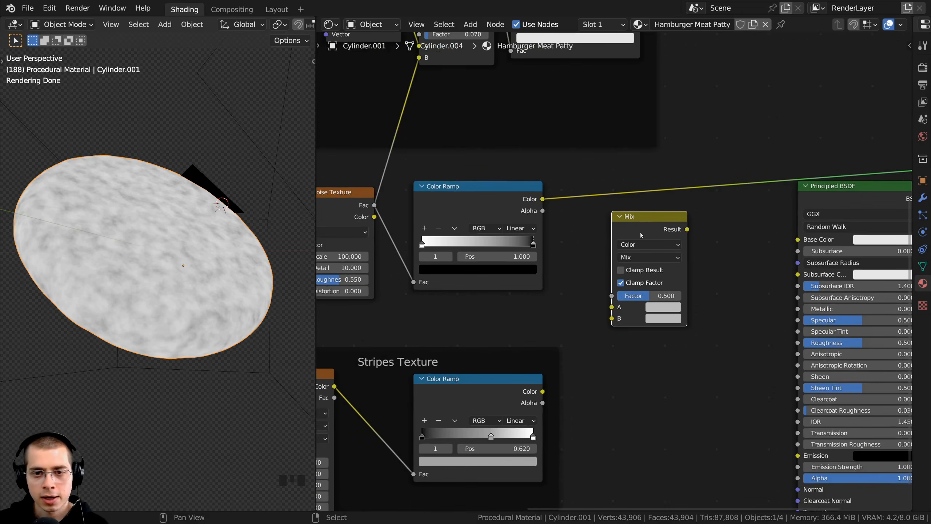
Preview the new Mix node on the patty and open its list of blending modes
{"action": "left_click", "coordinate": [652, 227], "text": "ctrl+shift"}
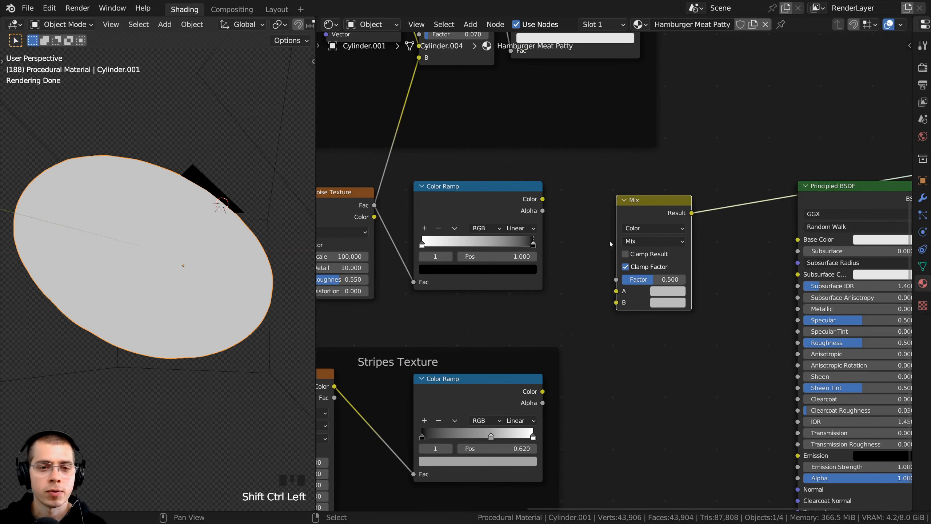
{"action": "scroll", "coordinate": [519, 228], "scroll_direction": "down", "scroll_amount": 1}
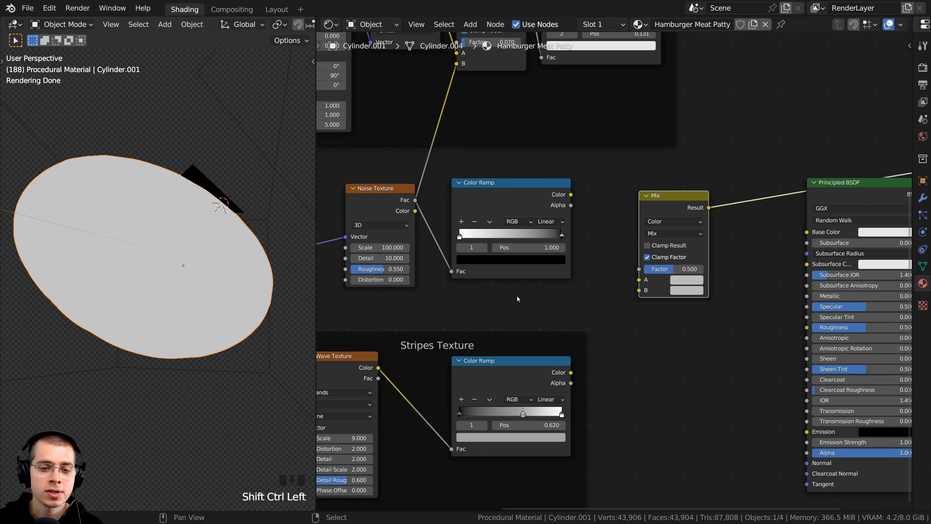
{"action": "scroll", "coordinate": [520, 290], "scroll_direction": "up", "scroll_amount": 2}
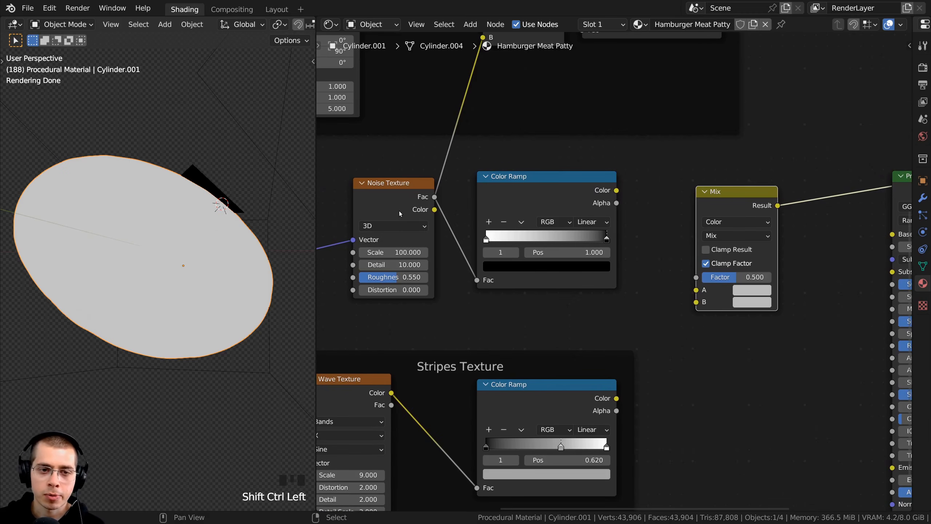
{"action": "scroll", "coordinate": [553, 365], "scroll_direction": "down", "scroll_amount": 1}
{"action": "scroll", "coordinate": [669, 214], "scroll_direction": "up", "scroll_amount": 1}
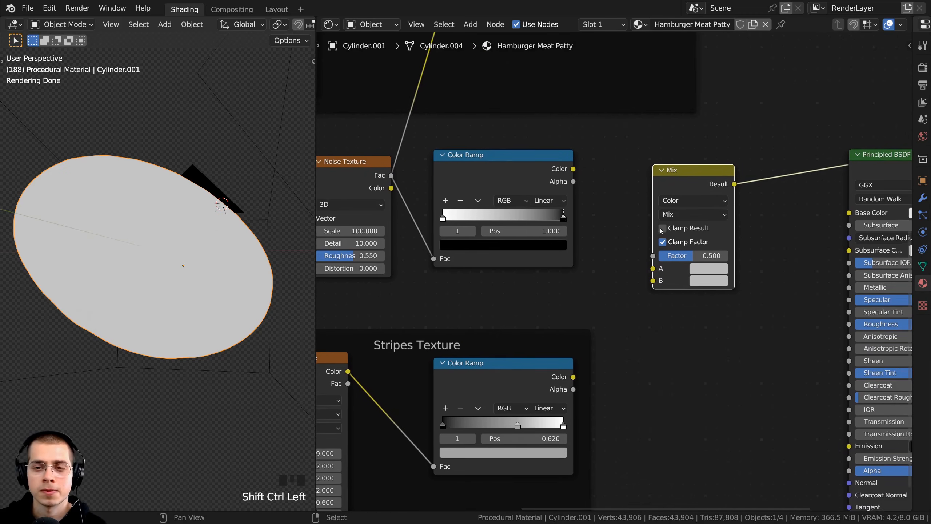
{"action": "scroll", "coordinate": [669, 215], "scroll_direction": "up", "scroll_amount": 2}
{"action": "left_click", "coordinate": [700, 199]}
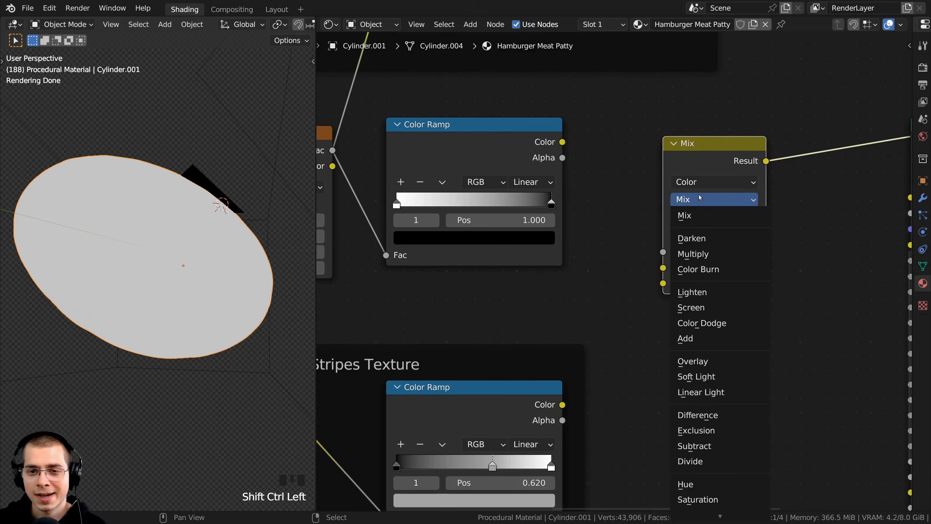
Set the Mix node's blend mode to Darken and connect the noise Color Ramp's Color output to its A input
{"action": "left_click", "coordinate": [692, 238]}
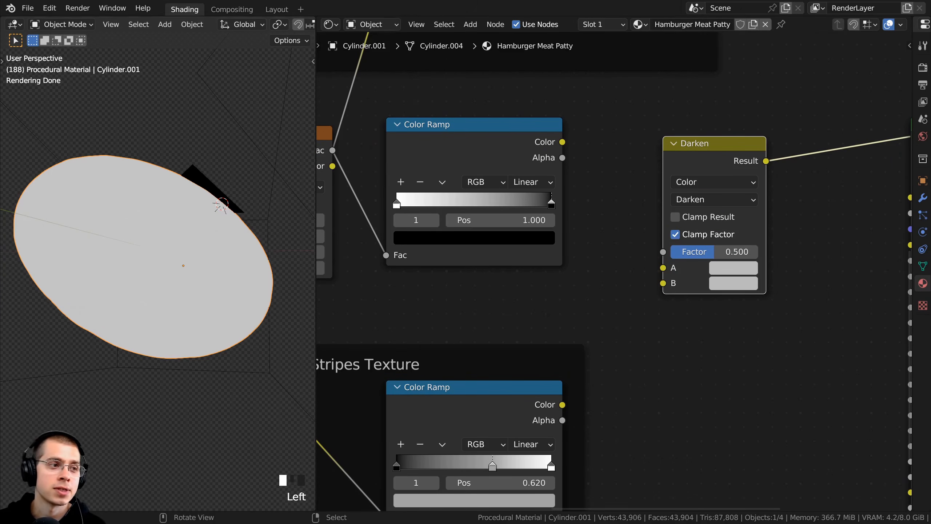
{"action": "scroll", "coordinate": [515, 161], "scroll_direction": "down", "scroll_amount": 1}
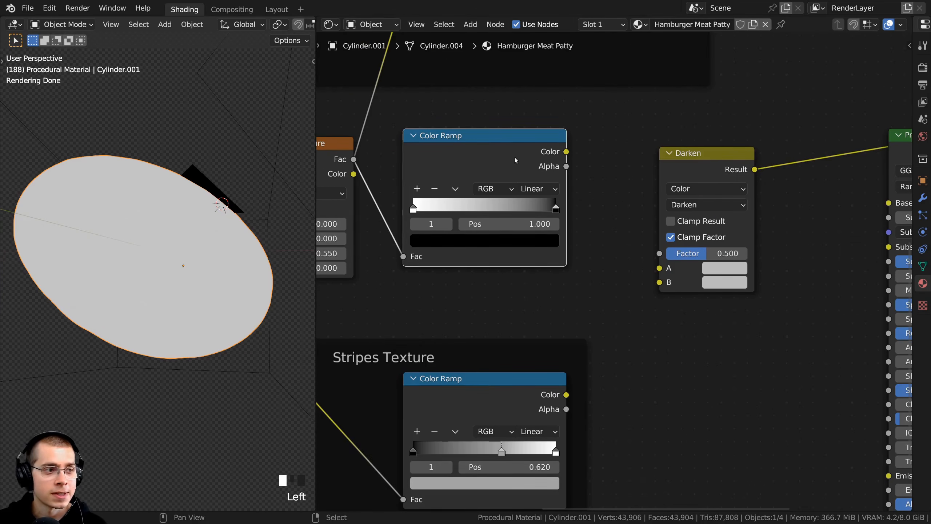
{"action": "left_click_drag", "start_coordinate": [564, 156], "coordinate": [659, 268]}
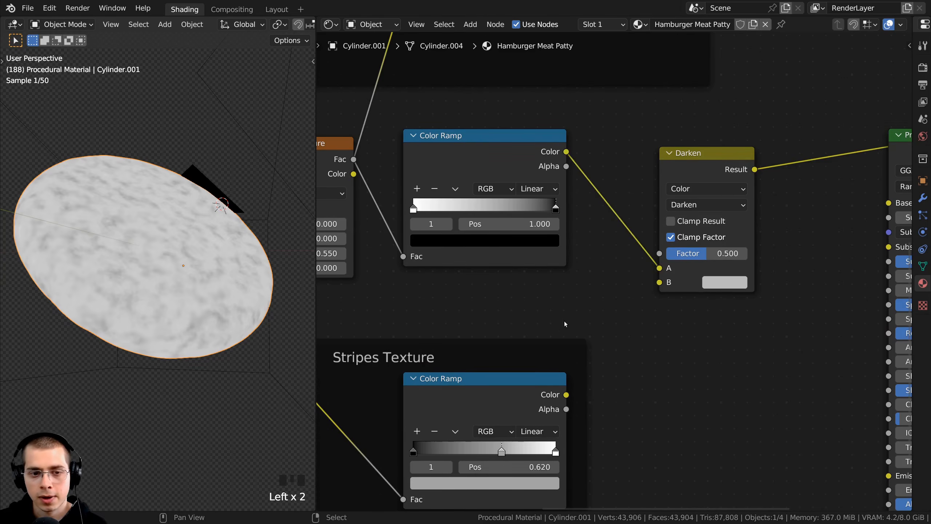
Connect the Color output of the Stripes Texture Color Ramp to the Darken node's B input
{"action": "scroll", "coordinate": [505, 289], "scroll_direction": "down", "scroll_amount": 1}
{"action": "left_click", "coordinate": [551, 299]}
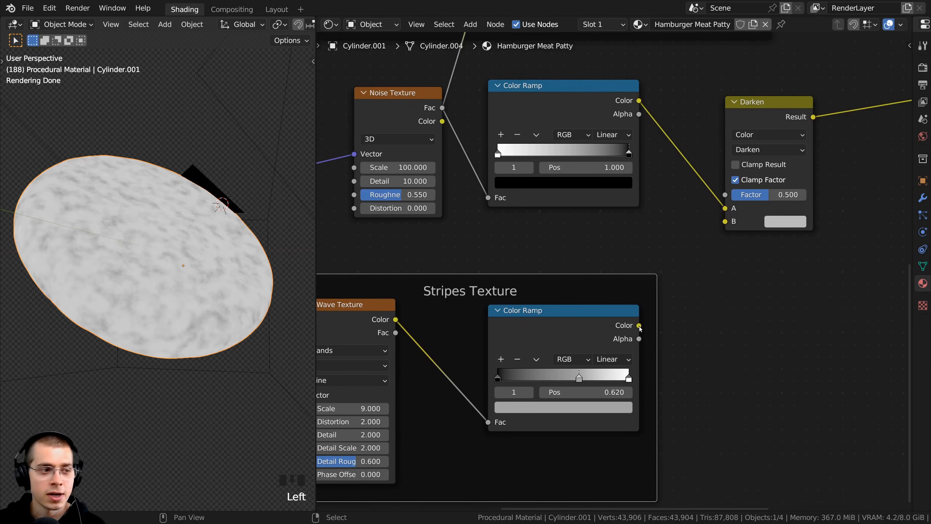
{"action": "left_click_drag", "start_coordinate": [639, 325], "coordinate": [723, 223]}
{"action": "middle_click_drag", "start_coordinate": [715, 243], "coordinate": [633, 303]}
{"action": "middle_click_drag", "start_coordinate": [206, 256], "coordinate": [268, 312]}
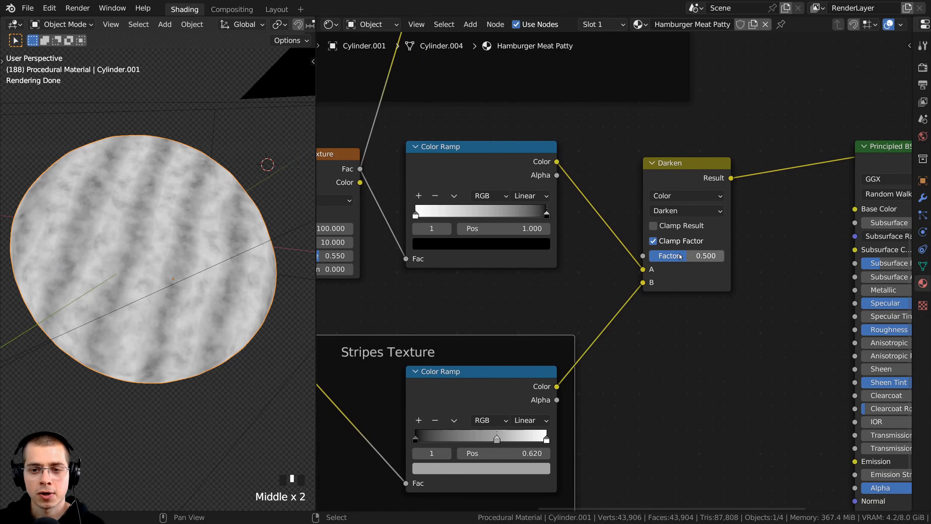
Set the Darken node's Factor to 1.000
{"action": "left_click_drag", "start_coordinate": [681, 257], "coordinate": [721, 256]}
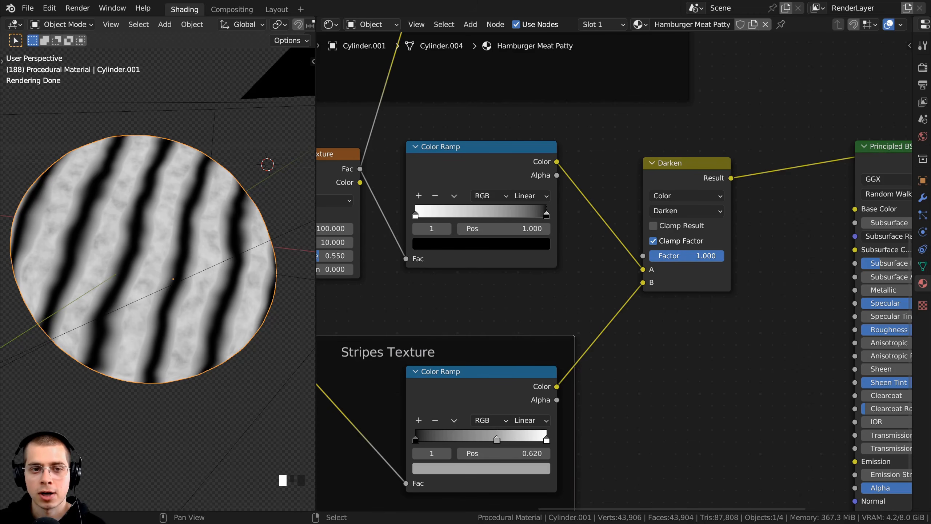
{"action": "middle_click_drag", "start_coordinate": [661, 257], "coordinate": [568, 298]}
{"action": "scroll", "coordinate": [644, 276], "scroll_direction": "up", "scroll_amount": 1}
{"action": "scroll", "coordinate": [623, 280], "scroll_direction": "down", "scroll_amount": 3}
{"action": "left_click_drag", "start_coordinate": [600, 222], "coordinate": [594, 222]}
{"action": "left_click_drag", "start_coordinate": [593, 223], "coordinate": [593, 223]}
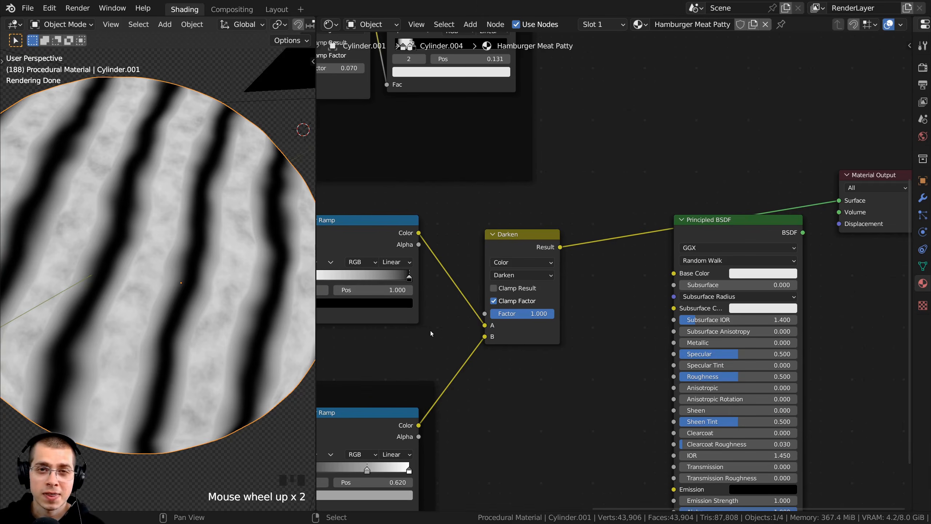
Duplicate the Darken node, insert the copy between it and the Principled BSDF, and set the copy's blend mode to Mix
{"action": "right_click", "coordinate": [515, 241]}
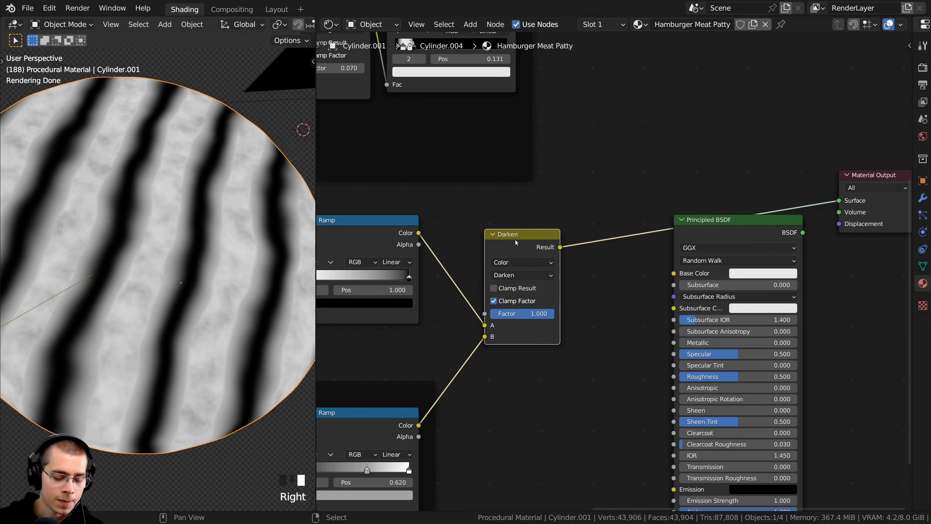
{"action": "key", "text": "shift+d"}
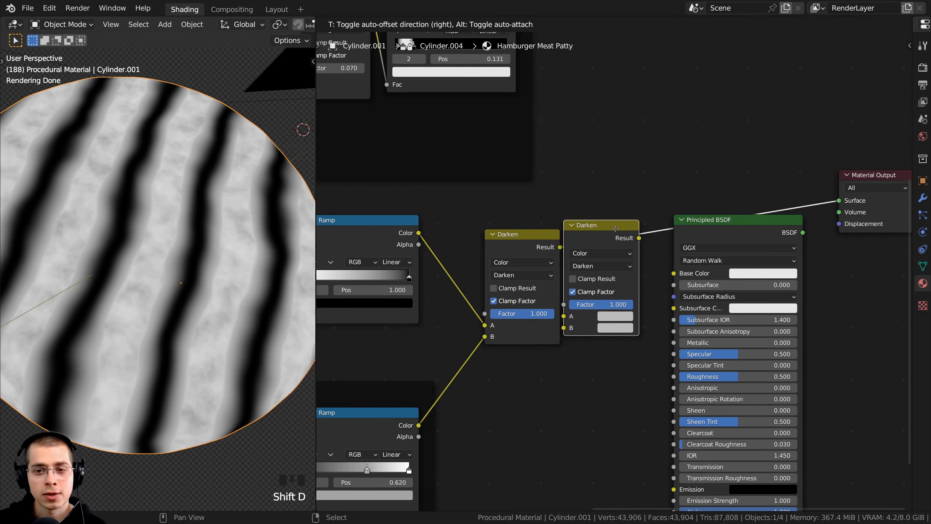
{"action": "left_click", "coordinate": [623, 230]}
{"action": "scroll", "coordinate": [602, 312], "scroll_direction": "up", "scroll_amount": 1}
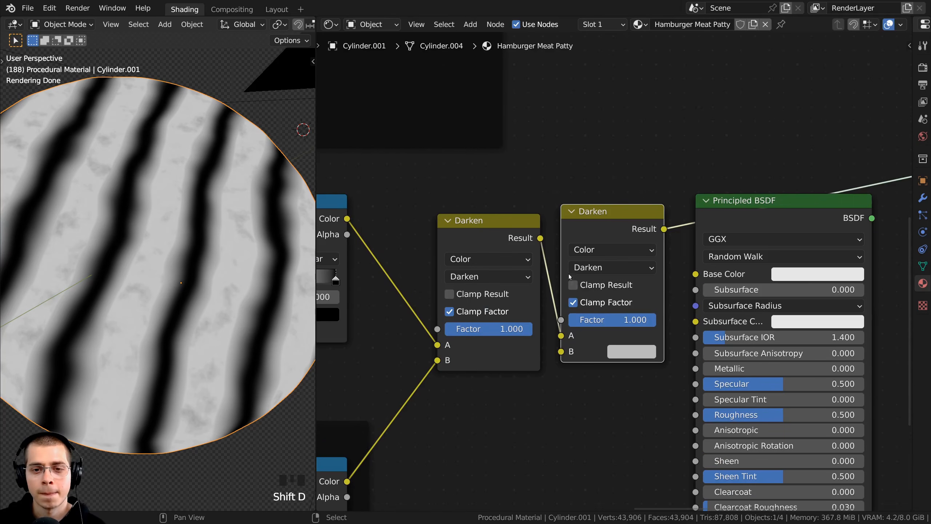
{"action": "left_click", "coordinate": [593, 267]}
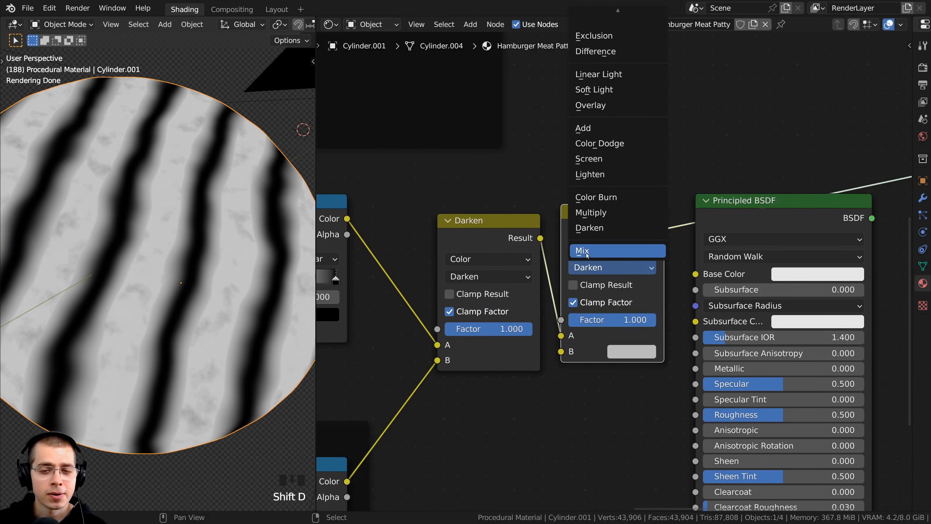
{"action": "left_click", "coordinate": [595, 254]}
Shift the Darken node away from the Mix node and reroute its Result link from A to the Mix node's Factor
{"action": "left_click_drag", "start_coordinate": [537, 239], "coordinate": [503, 239]}
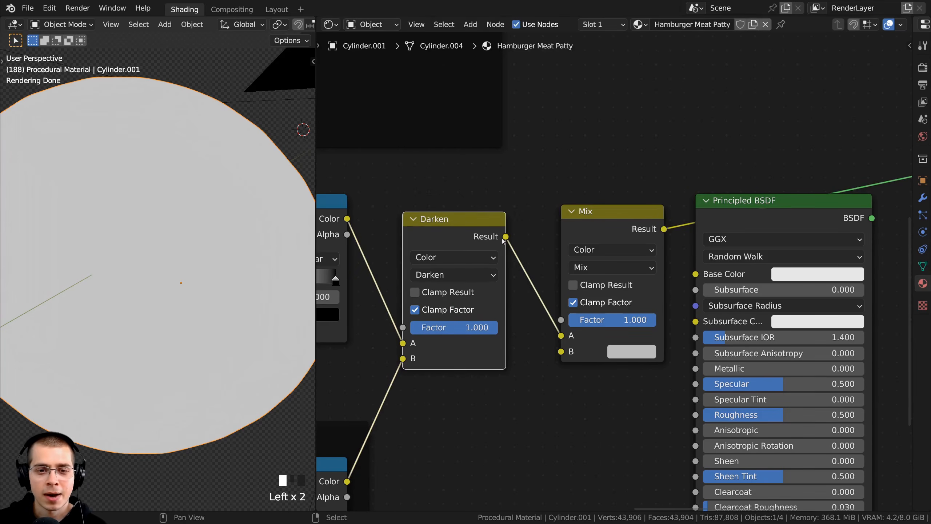
{"action": "mouse_move", "coordinate": [558, 335]}
{"action": "left_mouse_down"}
{"action": "mouse_move", "coordinate": [535, 337]}
{"action": "mouse_move", "coordinate": [544, 314]}
{"action": "mouse_move", "coordinate": [566, 324]}
{"action": "left_mouse_up"}
{"action": "scroll", "coordinate": [635, 274], "scroll_direction": "up", "scroll_amount": 1}
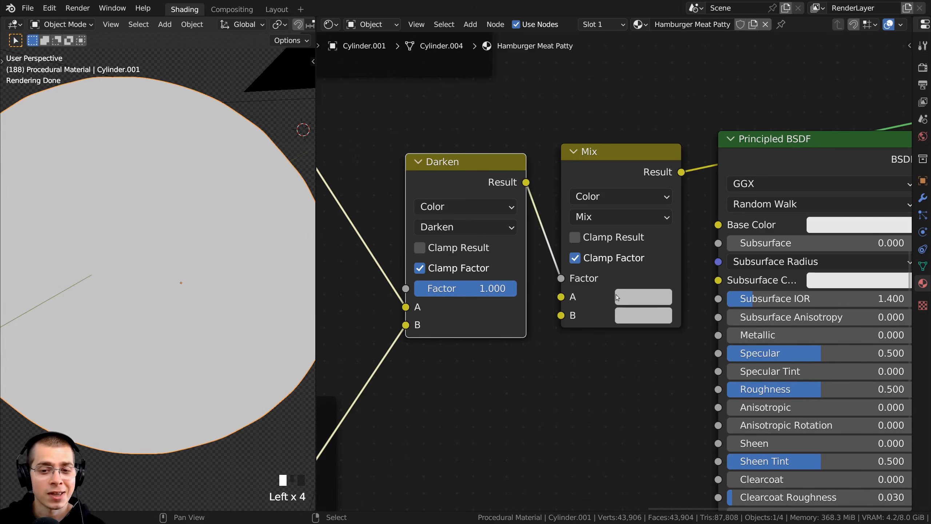
Set the Mix node's A color to a very dark, nearly black brown for the grill stripes
{"action": "scroll", "coordinate": [606, 294], "scroll_direction": "down", "scroll_amount": 3}
{"action": "middle_click_drag", "start_coordinate": [608, 294], "coordinate": [696, 250]}
{"action": "mouse_move", "coordinate": [696, 250]}
{"action": "left_mouse_down"}
{"action": "mouse_move", "coordinate": [675, 254]}
{"action": "mouse_move", "coordinate": [696, 251]}
{"action": "left_mouse_up"}
{"action": "middle_click_drag", "start_coordinate": [438, 386], "coordinate": [378, 358]}
{"action": "scroll", "coordinate": [410, 370], "scroll_direction": "up", "scroll_amount": 3}
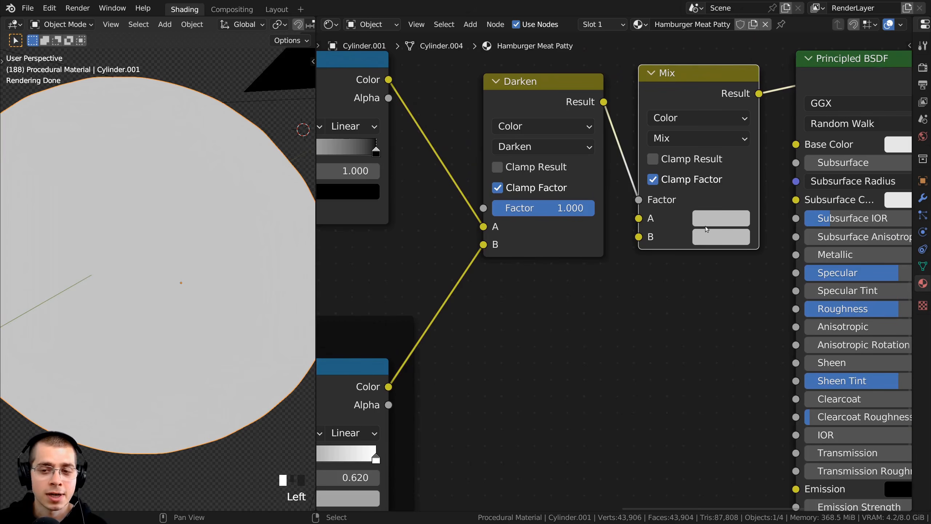
{"action": "scroll", "coordinate": [386, 236], "scroll_direction": "down", "scroll_amount": 1}
{"action": "scroll", "coordinate": [385, 236], "scroll_direction": "down", "scroll_amount": 2}
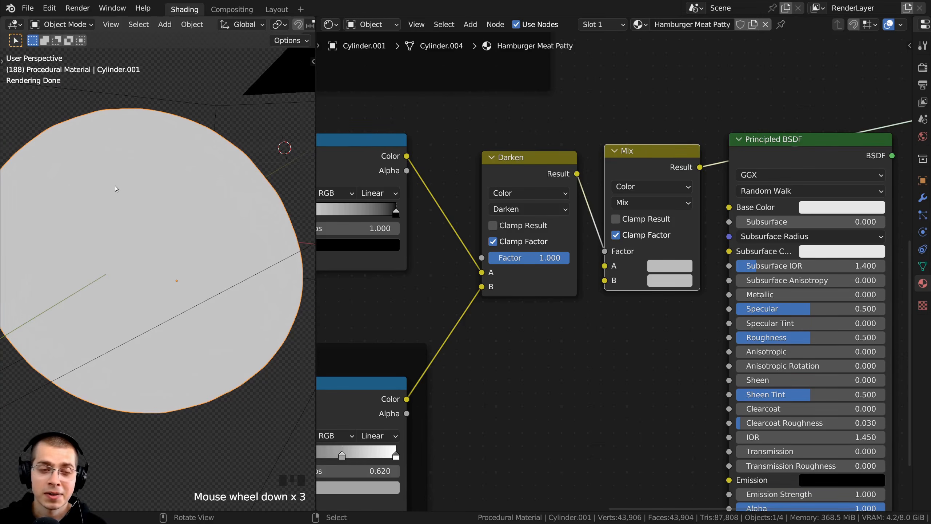
{"action": "middle_click_drag", "start_coordinate": [115, 185], "coordinate": [123, 192]}
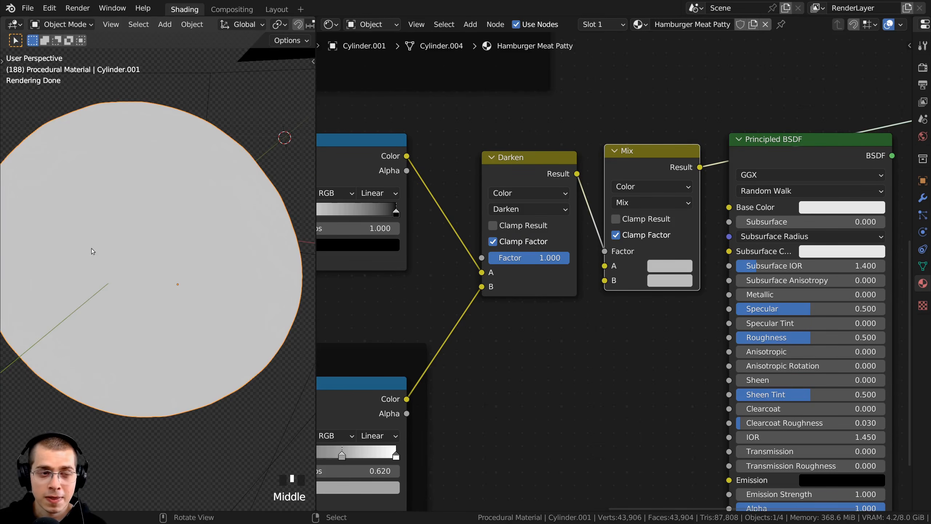
{"action": "scroll", "coordinate": [614, 267], "scroll_direction": "up", "scroll_amount": 1}
{"action": "left_click", "coordinate": [664, 266]}
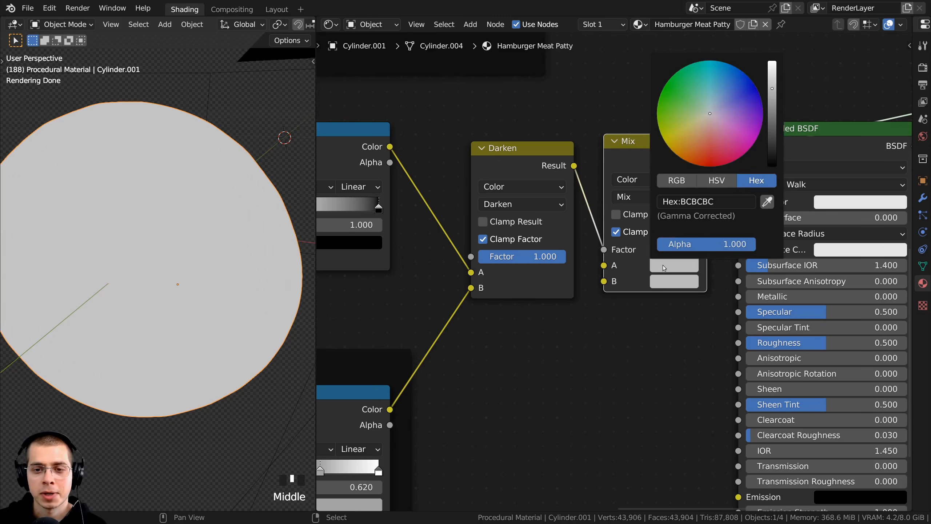
{"action": "left_click", "coordinate": [695, 149]}
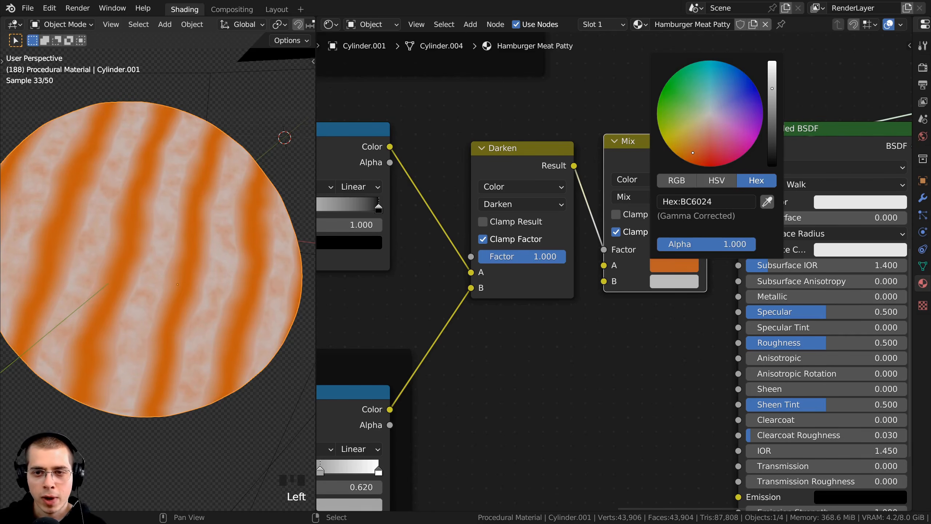
{"action": "left_click_drag", "start_coordinate": [769, 94], "coordinate": [772, 163]}
{"action": "key", "text": "ctrl+v"}
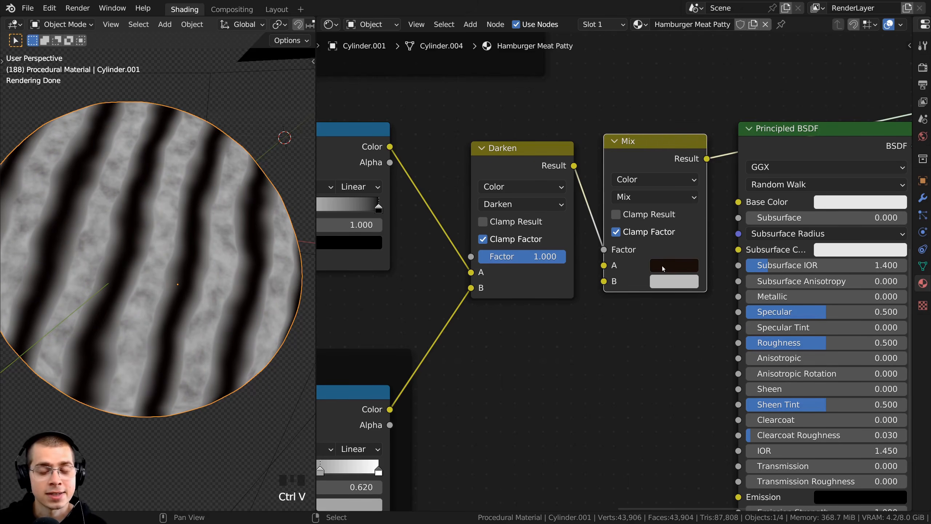
{"action": "left_click", "coordinate": [663, 269]}
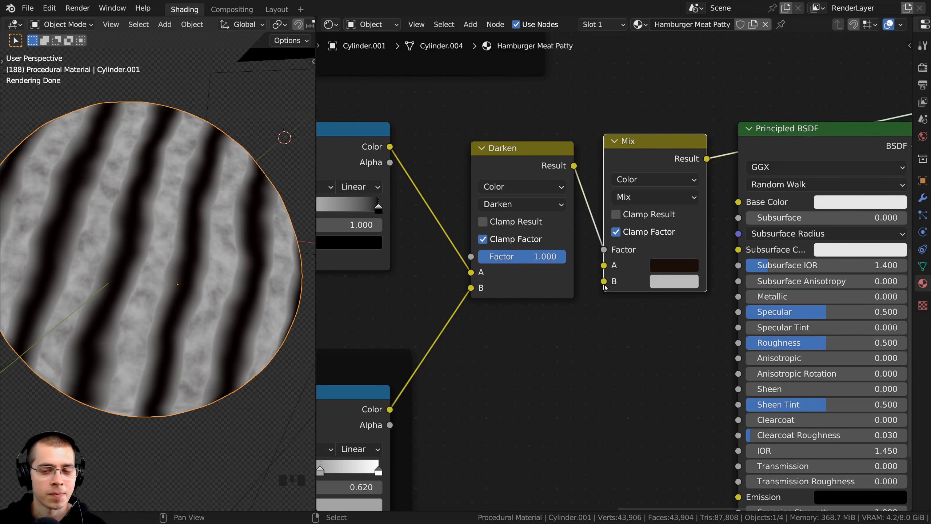
Set the Mix node's B color to the reddish brown hex 623620
{"action": "scroll", "coordinate": [605, 287], "scroll_direction": "down", "scroll_amount": 1}
{"action": "left_click", "coordinate": [676, 280]}
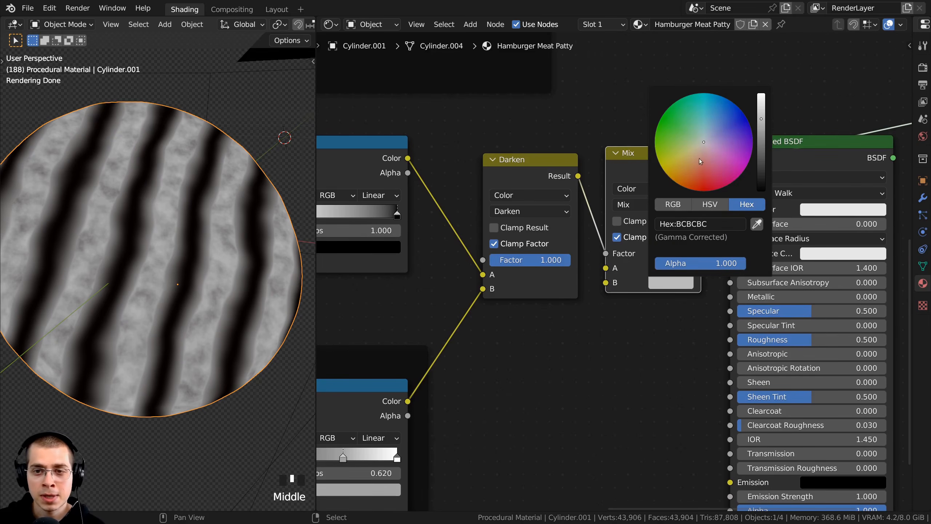
{"action": "left_click_drag", "start_coordinate": [703, 142], "coordinate": [689, 173]}
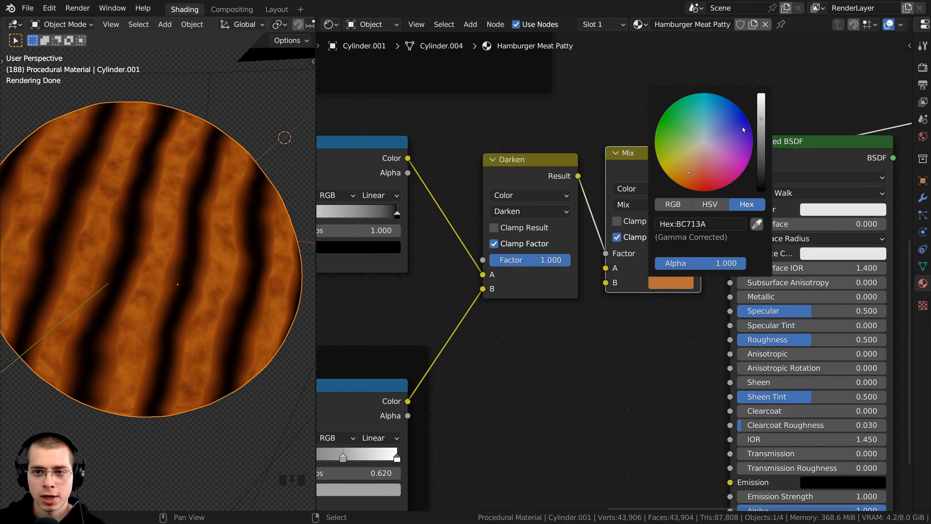
{"action": "left_click_drag", "start_coordinate": [762, 122], "coordinate": [762, 146]}
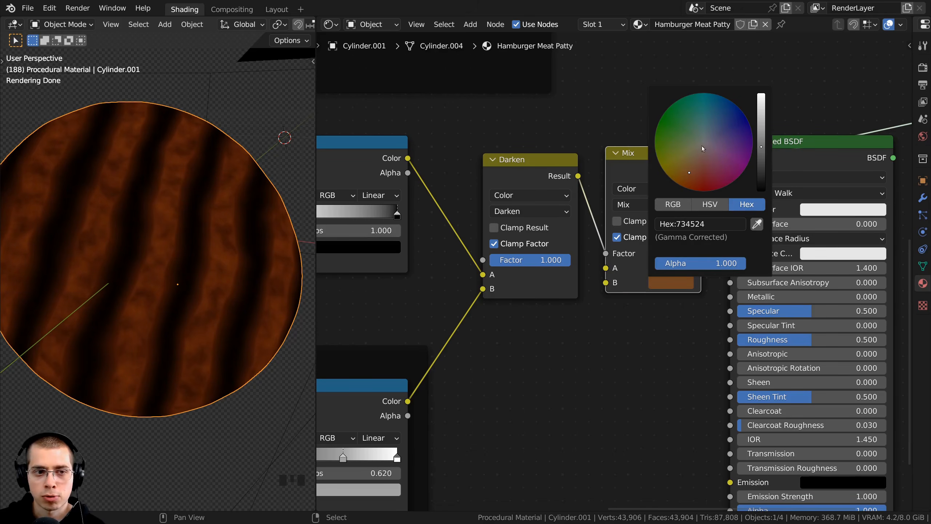
{"action": "key", "text": "ctrl+v"}
{"action": "left_click", "coordinate": [651, 289]}
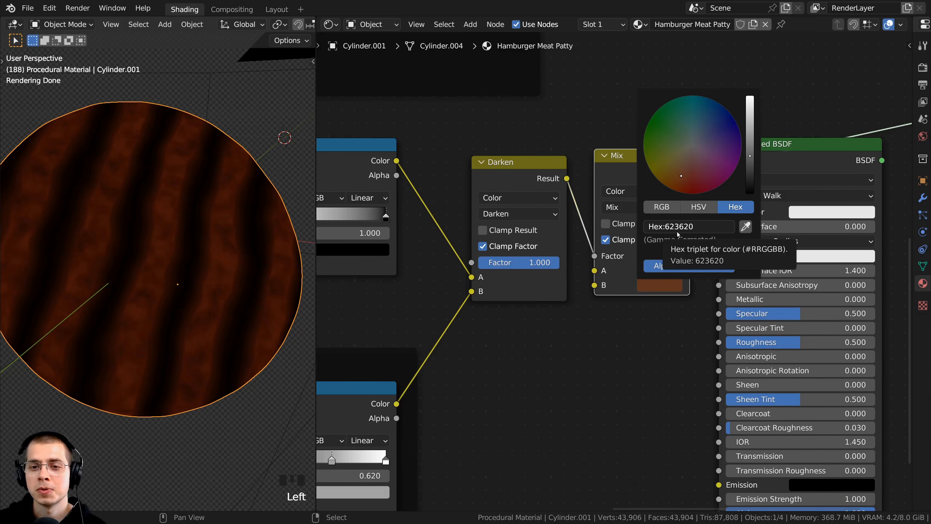
Move the Principled BSDF and Material Output nodes further from the Mix node to make room for another node
{"action": "scroll", "coordinate": [514, 364], "scroll_direction": "down", "scroll_amount": 2}
{"action": "middle_click_drag", "start_coordinate": [513, 365], "coordinate": [528, 369]}
{"action": "middle_click_drag", "start_coordinate": [199, 354], "coordinate": [123, 307]}
{"action": "scroll", "coordinate": [195, 312], "scroll_direction": "down", "scroll_amount": 1}
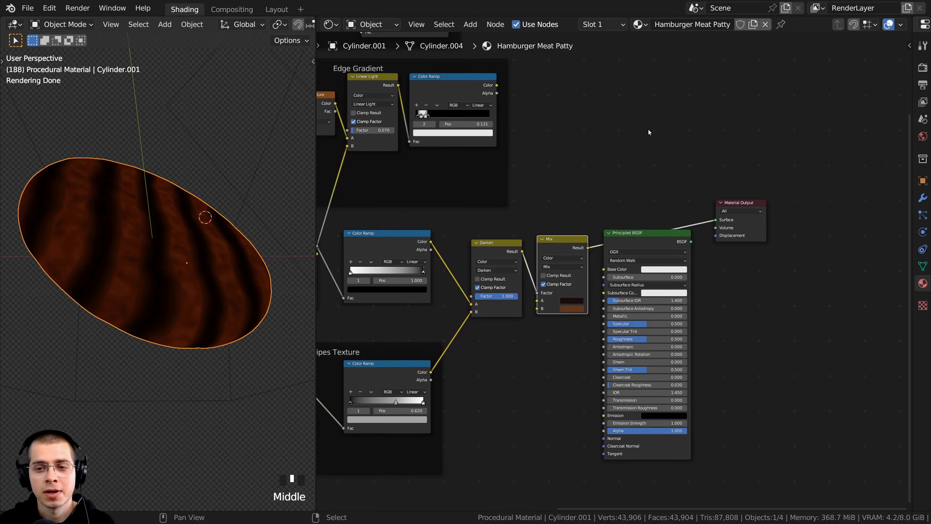
{"action": "left_click_drag", "start_coordinate": [648, 132], "coordinate": [732, 284]}
{"action": "left_click_drag", "start_coordinate": [649, 243], "coordinate": [724, 243]}
Move the Mix node closer to Darken, then duplicate it and insert the copy before the Principled BSDF
{"action": "scroll", "coordinate": [619, 345], "scroll_direction": "up", "scroll_amount": 2}
{"action": "left_click_drag", "start_coordinate": [539, 230], "coordinate": [521, 235]}
{"action": "key", "text": "shift+d"}
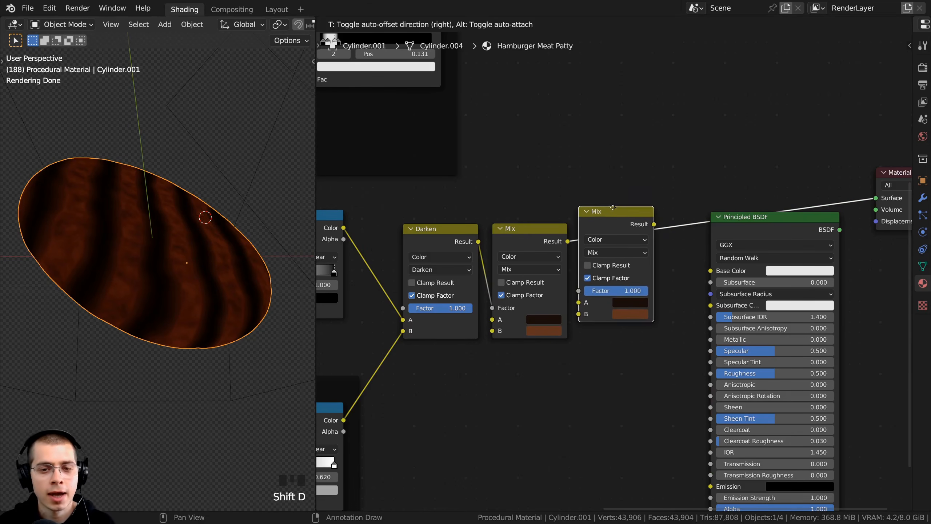
{"action": "left_click", "coordinate": [596, 230]}
Connect the Color output of the Edge Gradient Color Ramp to the second Mix node's Factor
{"action": "scroll", "coordinate": [561, 241], "scroll_direction": "down", "scroll_amount": 2}
{"action": "middle_click_drag", "start_coordinate": [595, 230], "coordinate": [544, 235]}
{"action": "scroll", "coordinate": [476, 165], "scroll_direction": "down", "scroll_amount": 2}
{"action": "middle_click_drag", "start_coordinate": [330, 47], "coordinate": [466, 124]}
{"action": "left_click", "coordinate": [478, 130]}
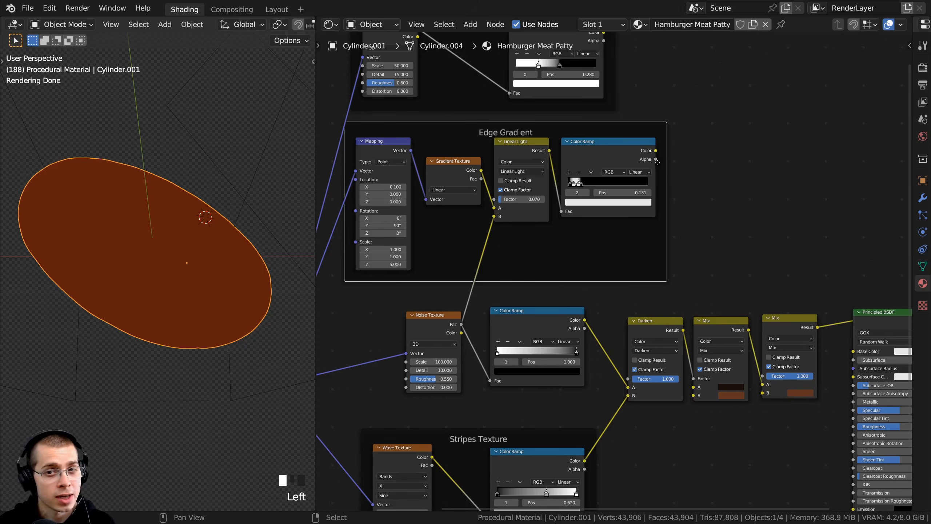
{"action": "middle_click_drag", "start_coordinate": [586, 157], "coordinate": [446, 135]}
{"action": "scroll", "coordinate": [521, 138], "scroll_direction": "up", "scroll_amount": 3}
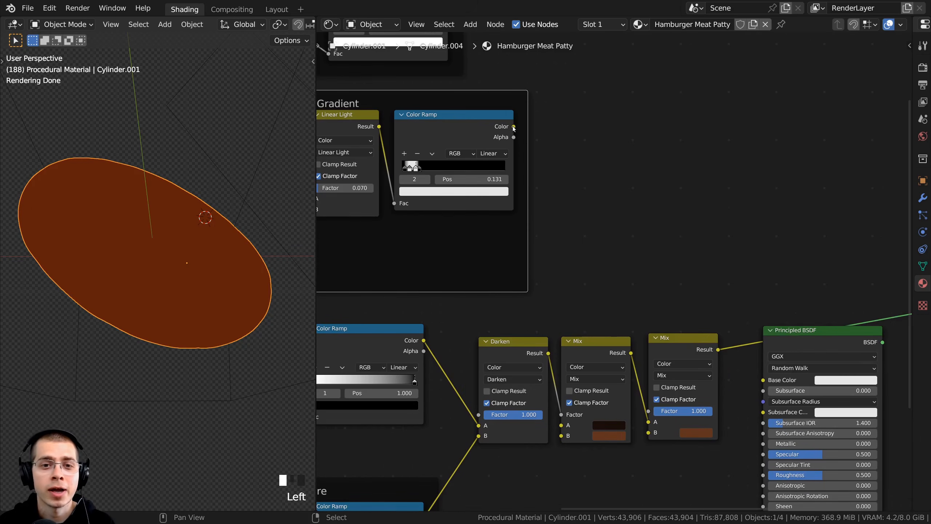
{"action": "mouse_move", "coordinate": [513, 127]}
{"action": "left_mouse_down"}
{"action": "mouse_move", "coordinate": [615, 306]}
{"action": "mouse_move", "coordinate": [648, 411]}
{"action": "left_mouse_up"}
{"action": "left_click", "coordinate": [666, 341]}
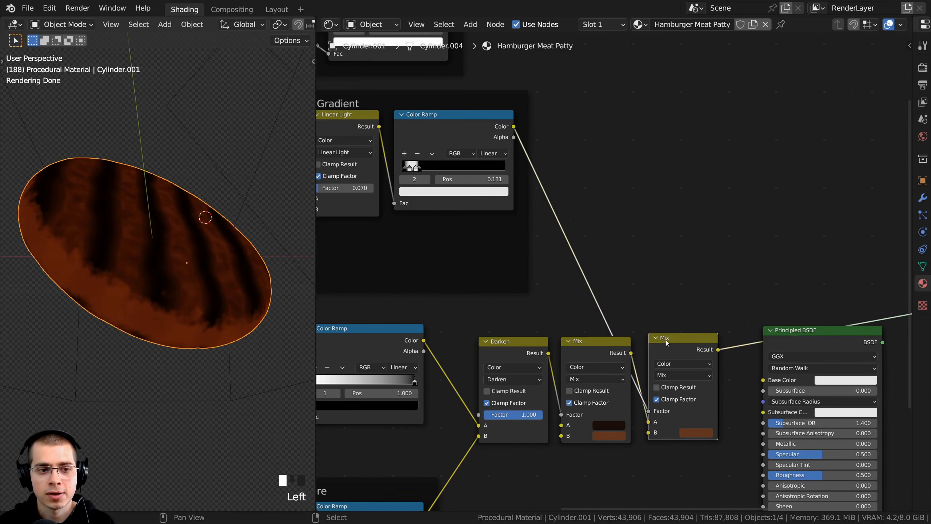
Set the second Mix node's B color to the lighter brown hex 6E4F39 for the patty's edge
{"action": "middle_click_drag", "start_coordinate": [588, 348], "coordinate": [592, 289]}
{"action": "scroll", "coordinate": [591, 289], "scroll_direction": "up", "scroll_amount": 2}
{"action": "left_click", "coordinate": [590, 286]}
{"action": "middle_click_drag", "start_coordinate": [579, 253], "coordinate": [539, 169]}
{"action": "scroll", "coordinate": [539, 169], "scroll_direction": "up", "scroll_amount": 3}
{"action": "left_click_drag", "start_coordinate": [565, 233], "coordinate": [575, 340]}
{"action": "right_click", "coordinate": [574, 340]}
{"action": "middle_click_drag", "start_coordinate": [75, 268], "coordinate": [243, 263]}
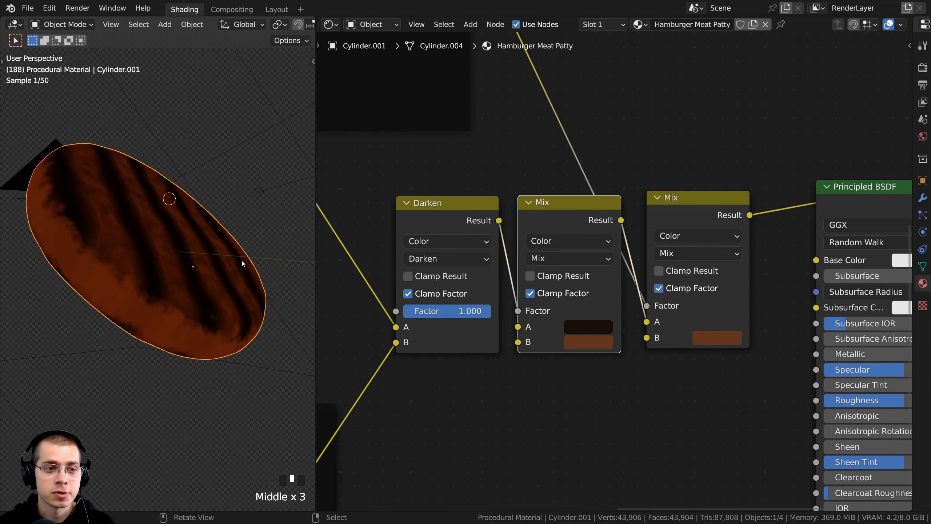
{"action": "scroll", "coordinate": [614, 367], "scroll_direction": "down", "scroll_amount": 1}
{"action": "middle_click_drag", "start_coordinate": [614, 367], "coordinate": [579, 392]}
{"action": "left_click", "coordinate": [680, 361]}
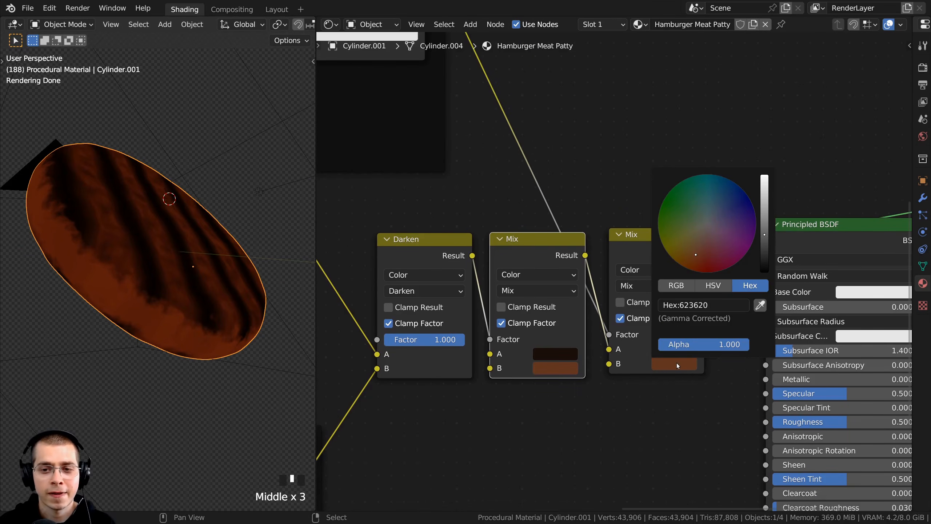
{"action": "left_click_drag", "start_coordinate": [764, 234], "coordinate": [765, 224]}
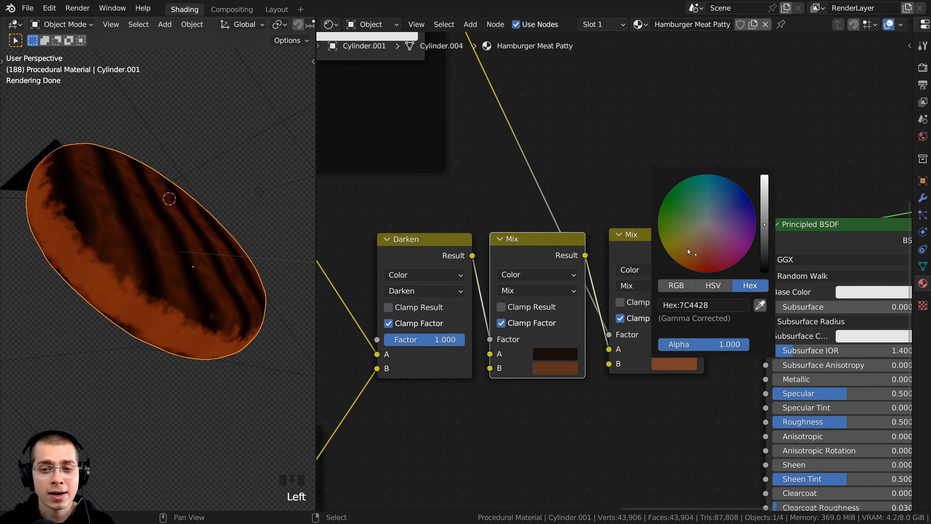
{"action": "left_click_drag", "start_coordinate": [695, 250], "coordinate": [696, 249]}
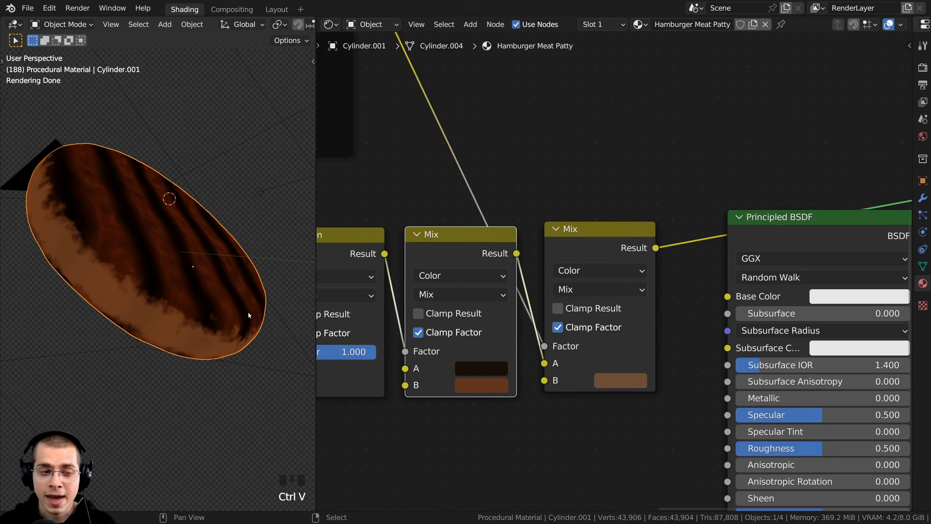
{"action": "middle_click_drag", "start_coordinate": [133, 265], "coordinate": [149, 264]}
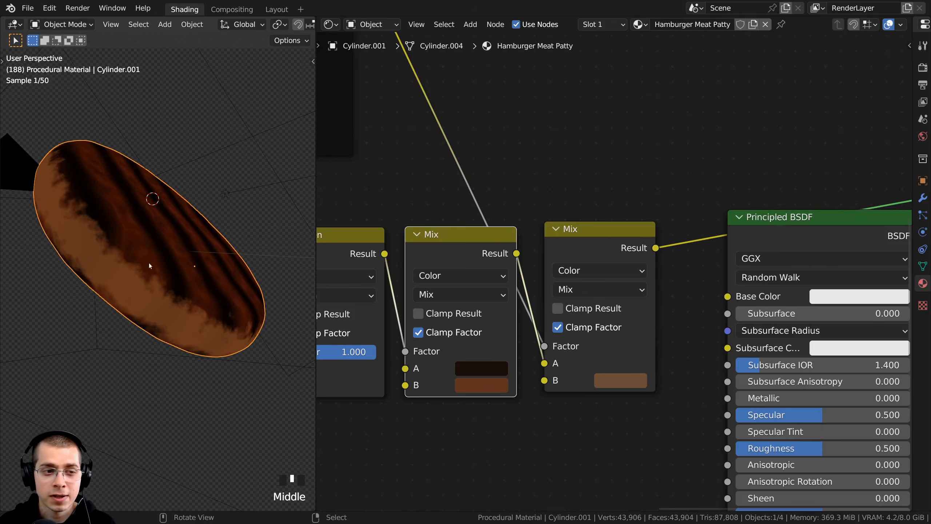
{"action": "left_click", "coordinate": [598, 382]}
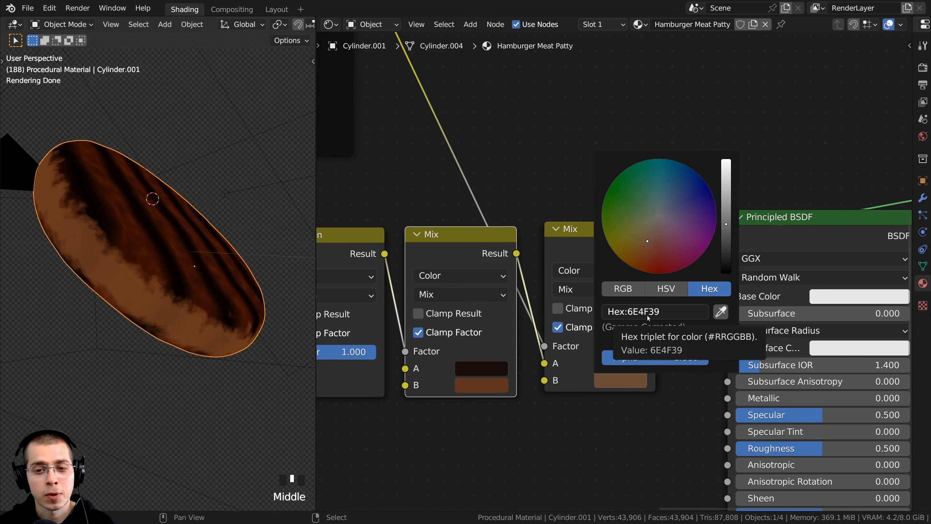
Move the last black stop of the Edge Gradient Color Ramp to position 0.175
{"action": "mouse_move", "coordinate": [193, 307]}
{"action": "middle_mouse_down"}
{"action": "mouse_move", "coordinate": [236, 315]}
{"action": "mouse_move", "coordinate": [197, 322]}
{"action": "middle_mouse_up"}
{"action": "scroll", "coordinate": [546, 320], "scroll_direction": "down", "scroll_amount": 3}
{"action": "left_click", "coordinate": [582, 257]}
{"action": "middle_click_drag", "start_coordinate": [302, 194], "coordinate": [351, 180]}
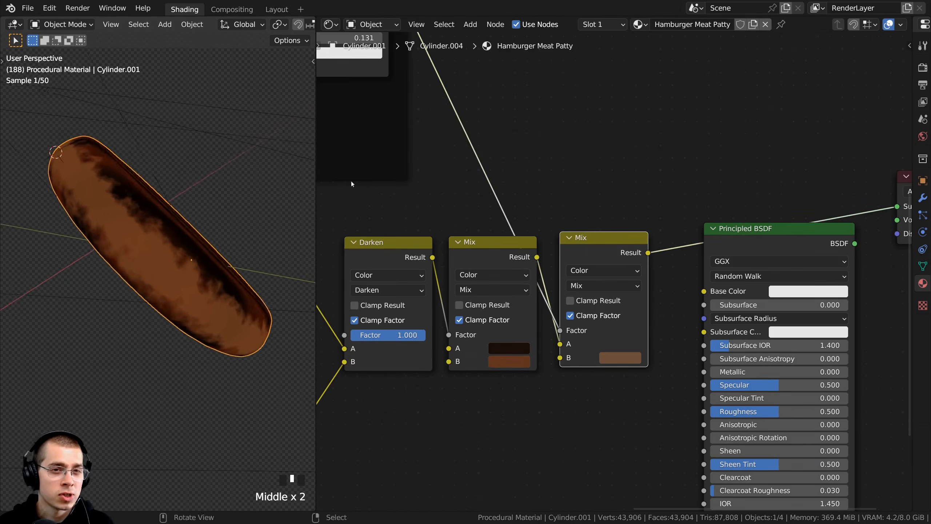
{"action": "middle_click_drag", "start_coordinate": [408, 165], "coordinate": [568, 282]}
{"action": "middle_click_drag", "start_coordinate": [427, 179], "coordinate": [590, 332]}
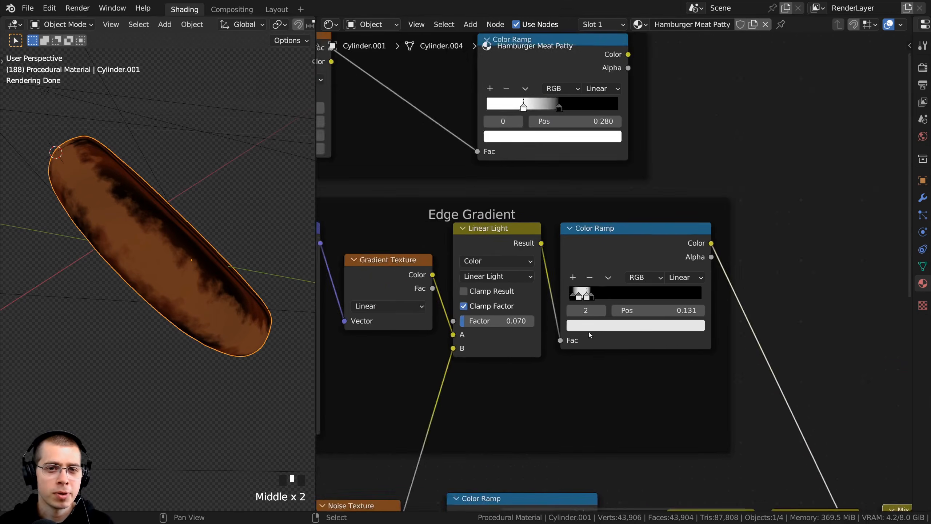
{"action": "scroll", "coordinate": [583, 287], "scroll_direction": "up", "scroll_amount": 4}
{"action": "left_click", "coordinate": [567, 218]}
{"action": "scroll", "coordinate": [561, 257], "scroll_direction": "up", "scroll_amount": 5}
{"action": "mouse_move", "coordinate": [557, 320]}
{"action": "left_mouse_down"}
{"action": "mouse_move", "coordinate": [576, 319]}
{"action": "mouse_move", "coordinate": [568, 320]}
{"action": "left_mouse_up"}
{"action": "middle_click_drag", "start_coordinate": [231, 262], "coordinate": [194, 284]}
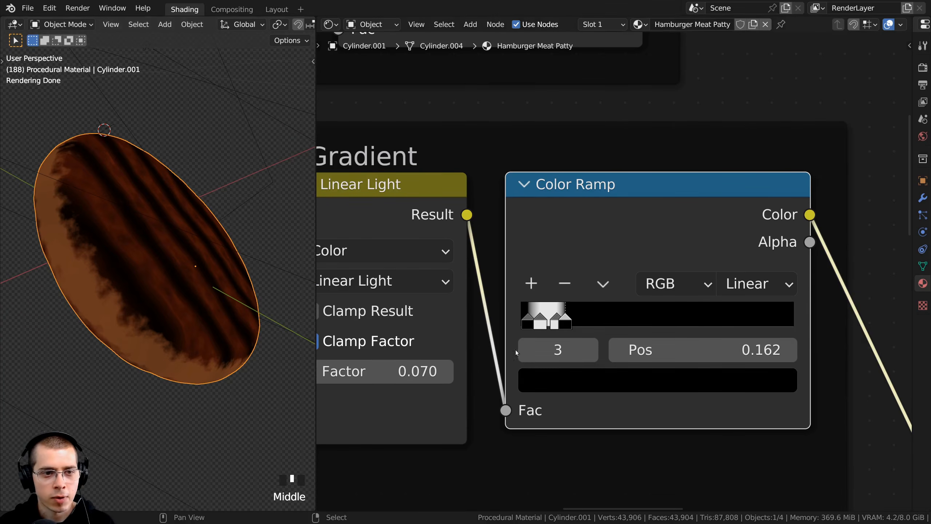
{"action": "left_click_drag", "start_coordinate": [561, 320], "coordinate": [566, 320]}
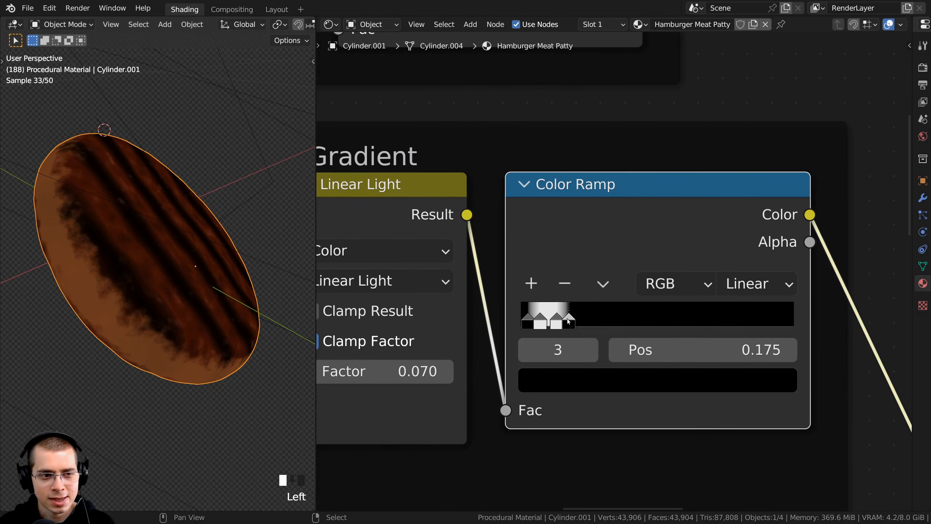
{"action": "middle_click_drag", "start_coordinate": [257, 294], "coordinate": [223, 258]}
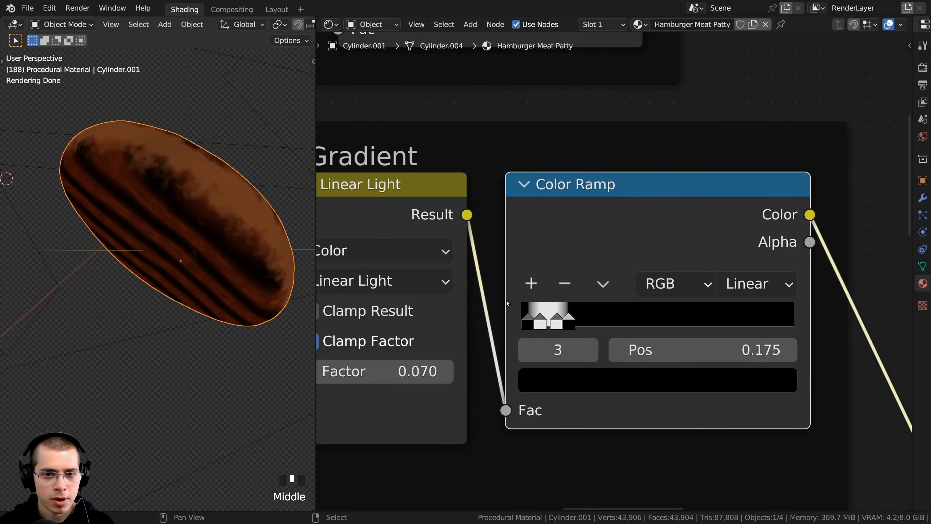
Fine-tune the remaining Edge Gradient Color Ramp stops, placing light stop 2 at position 0.126
{"action": "left_click_drag", "start_coordinate": [530, 317], "coordinate": [539, 316]}
{"action": "left_click", "coordinate": [556, 322]}
{"action": "middle_click_drag", "start_coordinate": [257, 305], "coordinate": [228, 296]}
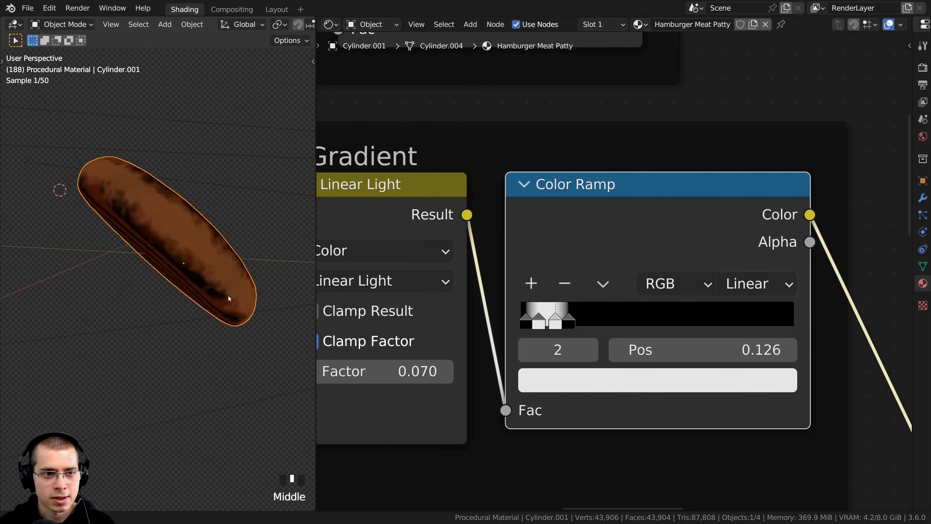
Move the second Mix node close beside the first Mix node
{"action": "scroll", "coordinate": [241, 263], "scroll_direction": "up", "scroll_amount": 3}
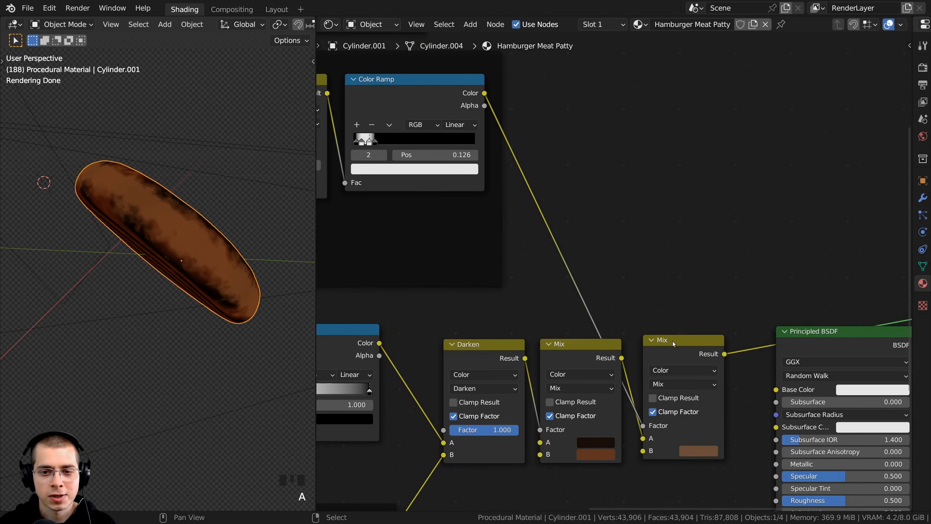
{"action": "left_click_drag", "start_coordinate": [690, 349], "coordinate": [607, 272]}
{"action": "scroll", "coordinate": [606, 272], "scroll_direction": "down", "scroll_amount": 6}
{"action": "middle_click_drag", "start_coordinate": [606, 272], "coordinate": [654, 354]}
{"action": "middle_click_drag", "start_coordinate": [504, 171], "coordinate": [608, 204]}
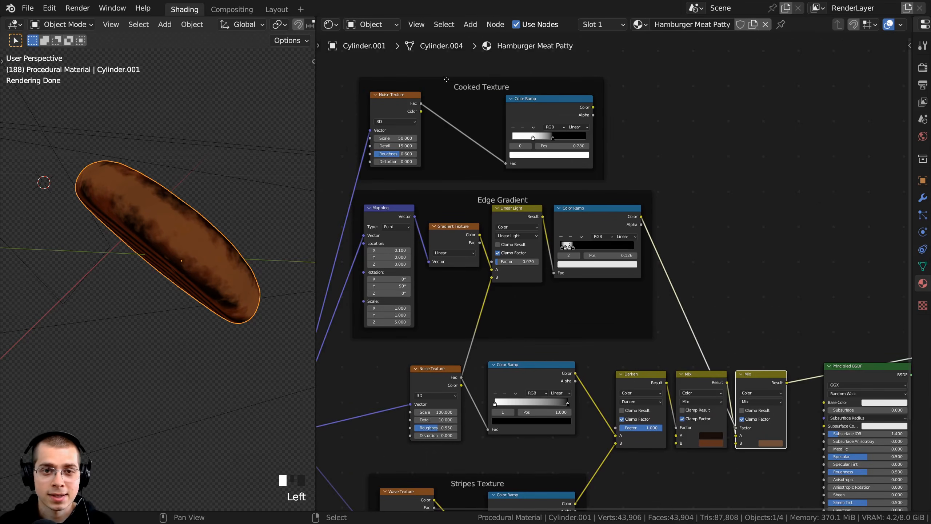
Duplicate the second Mix node and insert the copy between it and the Material Output
{"action": "middle_click_drag", "start_coordinate": [774, 394], "coordinate": [495, 235]}
{"action": "scroll", "coordinate": [616, 340], "scroll_direction": "up", "scroll_amount": 4}
{"action": "scroll", "coordinate": [541, 274], "scroll_direction": "up", "scroll_amount": 1}
{"action": "right_click", "coordinate": [529, 253]}
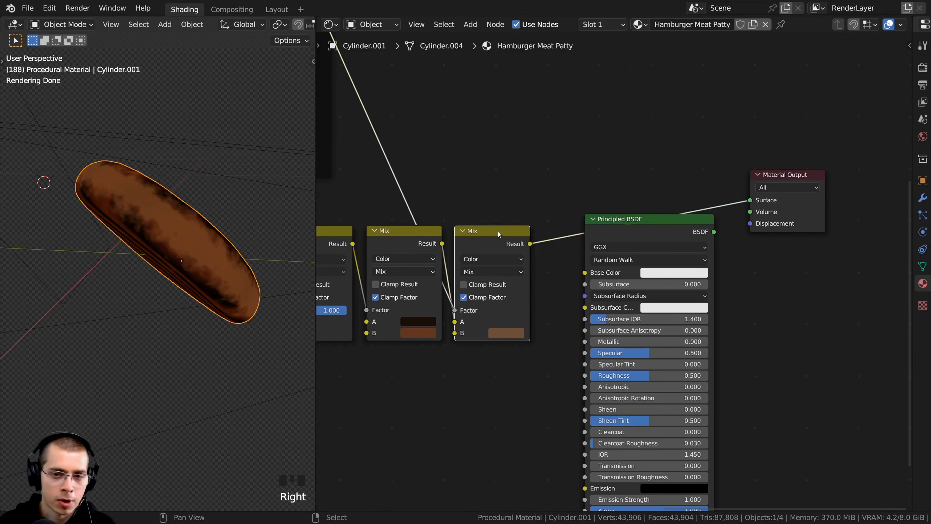
{"action": "key", "text": "shift+d"}
{"action": "left_click", "coordinate": [642, 239]}
{"action": "scroll", "coordinate": [643, 239], "scroll_direction": "down", "scroll_amount": 1}
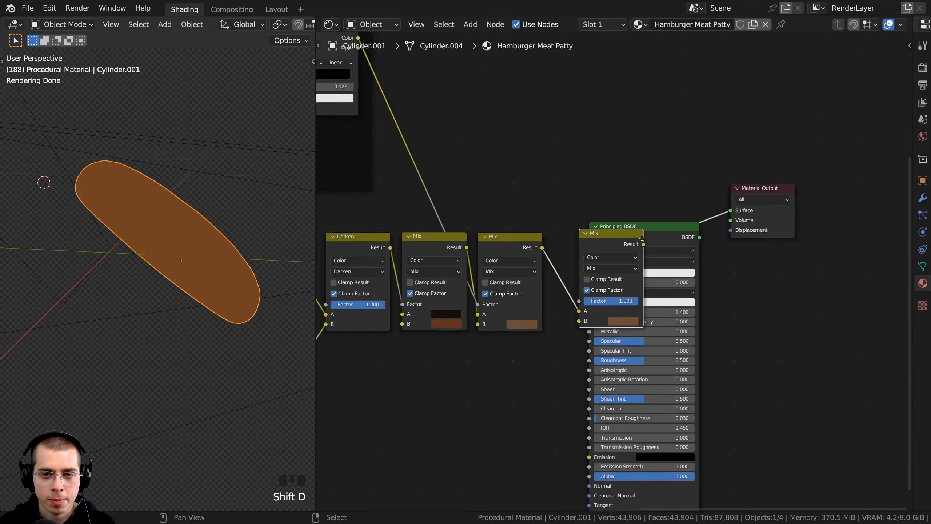
Move the Principled BSDF clear of the third Mix node and tidy the second Mix node's spacing
{"action": "middle_click_drag", "start_coordinate": [642, 239], "coordinate": [586, 230]}
{"action": "key", "text": "a"}
{"action": "left_click_drag", "start_coordinate": [589, 230], "coordinate": [725, 294]}
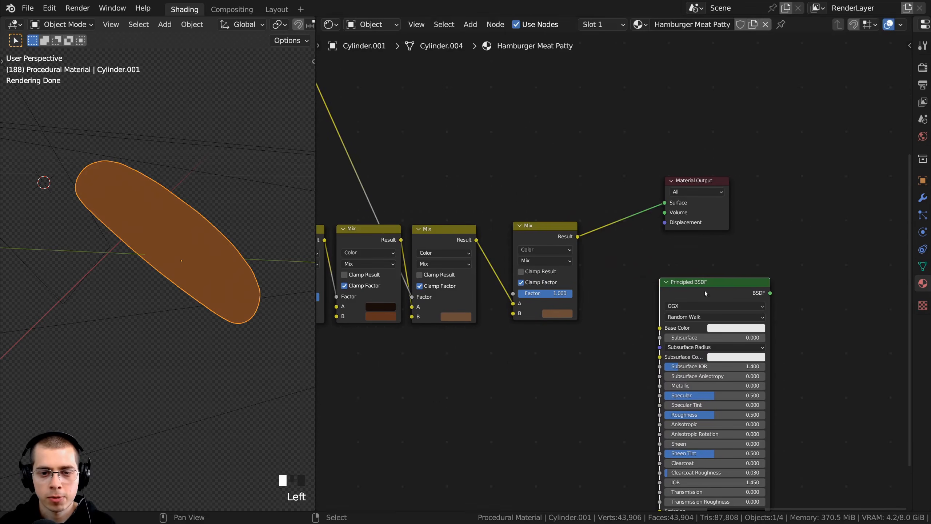
{"action": "middle_click_drag", "start_coordinate": [529, 248], "coordinate": [639, 293]}
{"action": "left_click_drag", "start_coordinate": [637, 272], "coordinate": [622, 272]}
{"action": "scroll", "coordinate": [561, 252], "scroll_direction": "up", "scroll_amount": 2}
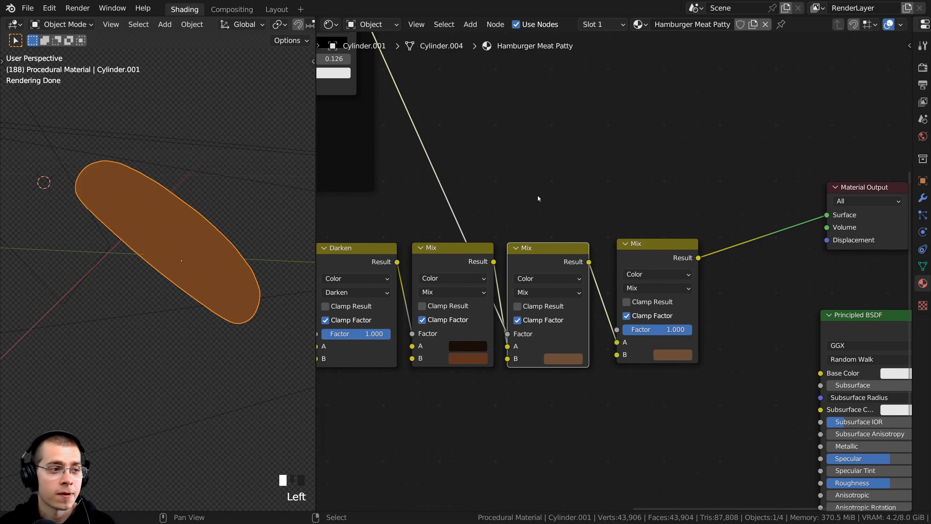
Connect the Color output of the Cooked Texture Color Ramp to the third Mix node's Factor
{"action": "scroll", "coordinate": [538, 195], "scroll_direction": "down", "scroll_amount": 4}
{"action": "middle_click_drag", "start_coordinate": [498, 139], "coordinate": [645, 292]}
{"action": "middle_click_drag", "start_coordinate": [523, 267], "coordinate": [681, 378]}
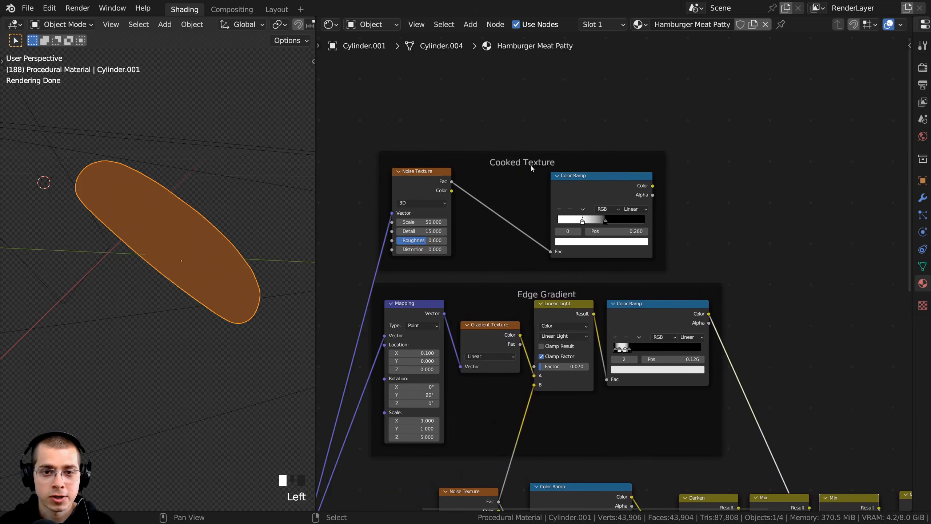
{"action": "middle_click_drag", "start_coordinate": [531, 166], "coordinate": [526, 114]}
{"action": "left_click_drag", "start_coordinate": [514, 118], "coordinate": [762, 393]}
{"action": "middle_click_drag", "start_coordinate": [561, 301], "coordinate": [528, 289]}
{"action": "middle_click_drag", "start_coordinate": [249, 248], "coordinate": [196, 261]}
{"action": "scroll", "coordinate": [607, 351], "scroll_direction": "up", "scroll_amount": 5}
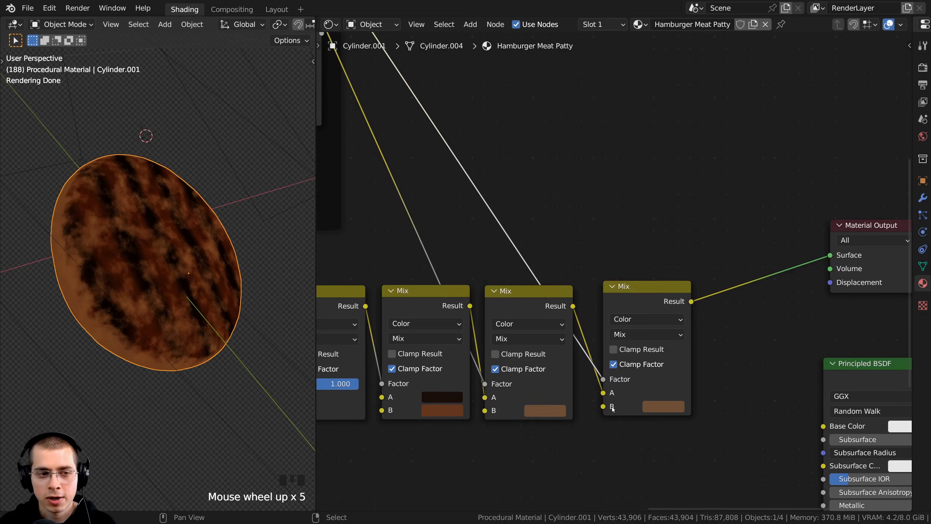
Set the third Mix node's B color to the very dark brown hex 0D0302 for the cooked spots
{"action": "left_click", "coordinate": [653, 408]}
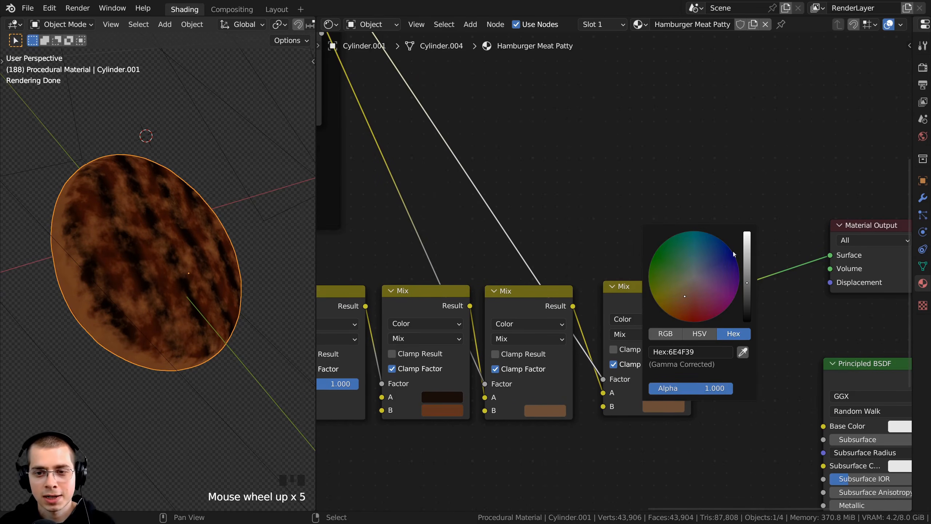
{"action": "left_click", "coordinate": [681, 311]}
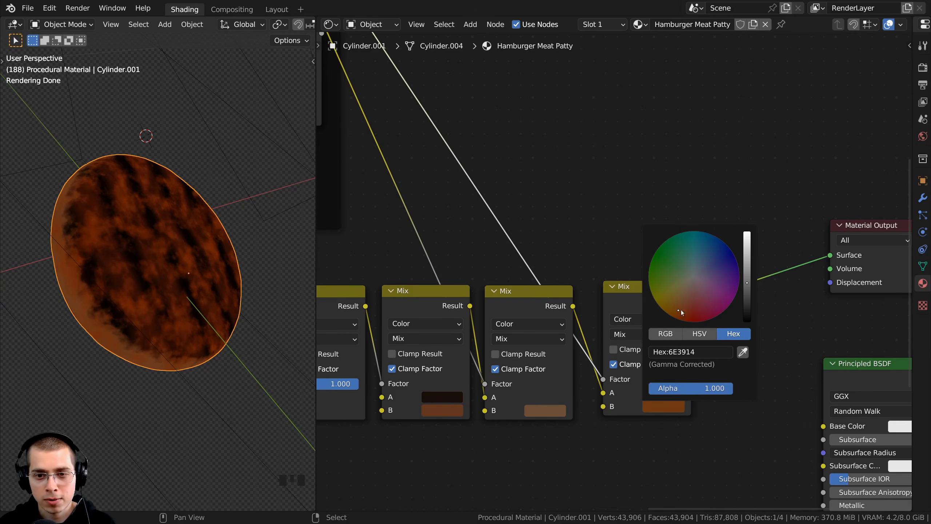
{"action": "left_click_drag", "start_coordinate": [747, 283], "coordinate": [747, 312]}
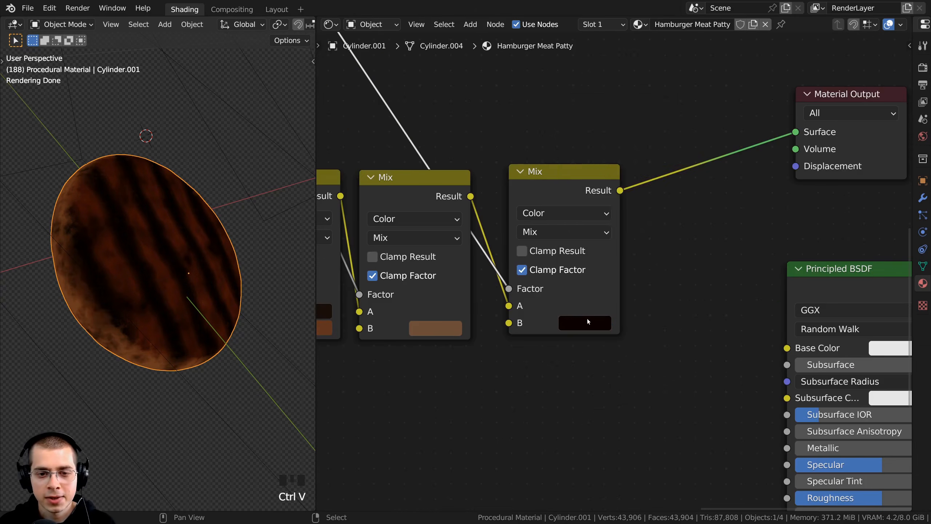
{"action": "left_click", "coordinate": [587, 319]}
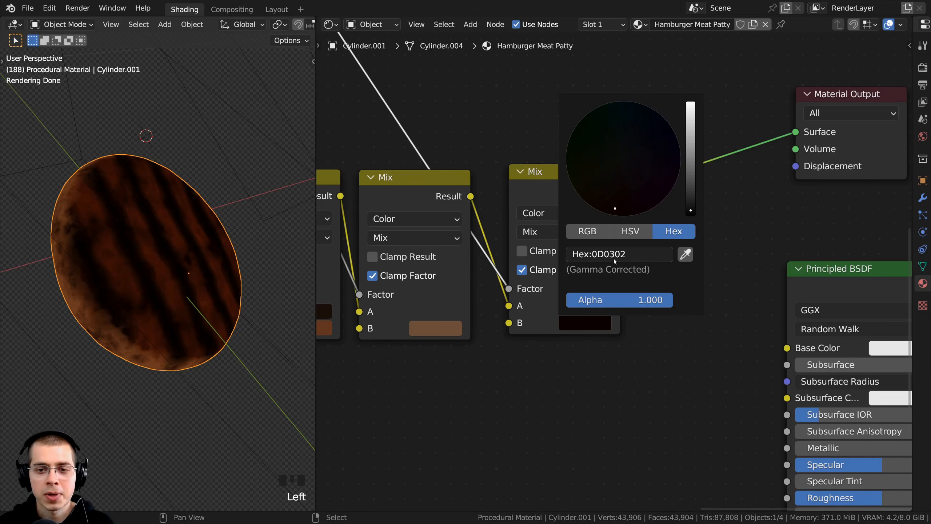
{"action": "middle_click_drag", "start_coordinate": [161, 254], "coordinate": [141, 254]}
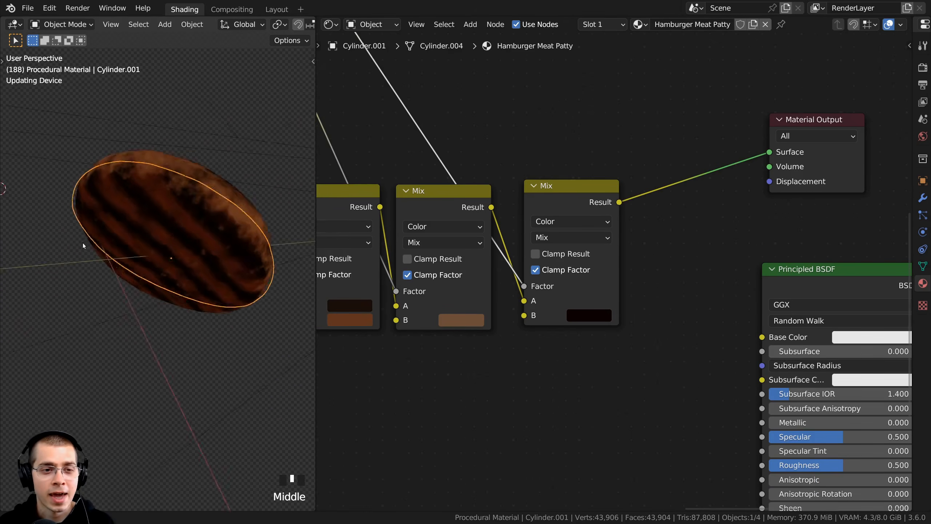
{"action": "middle_click_drag", "start_coordinate": [83, 246], "coordinate": [308, 304]}
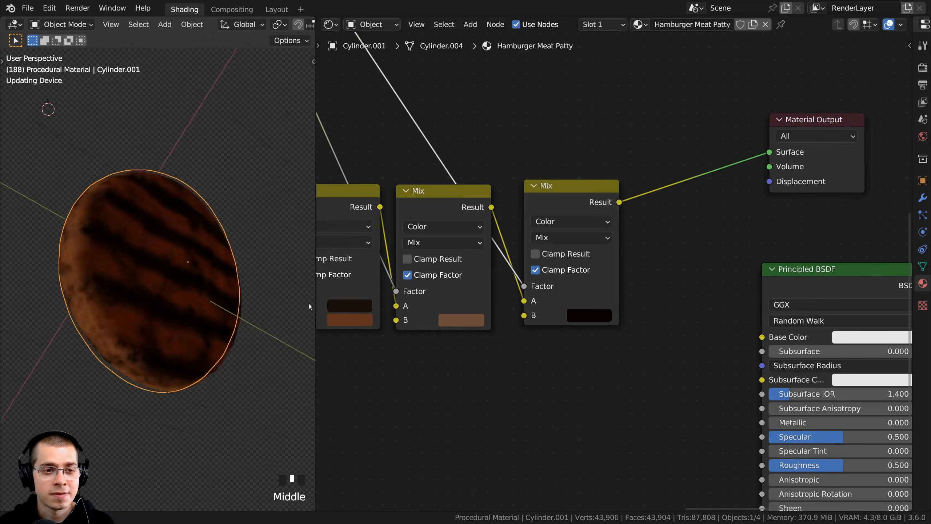
Connect the third Mix node's Result to the Principled BSDF's Base Color
{"action": "scroll", "coordinate": [309, 303], "scroll_direction": "up", "scroll_amount": 1}
{"action": "scroll", "coordinate": [585, 244], "scroll_direction": "up", "scroll_amount": 1}
{"action": "left_click", "coordinate": [535, 210]}
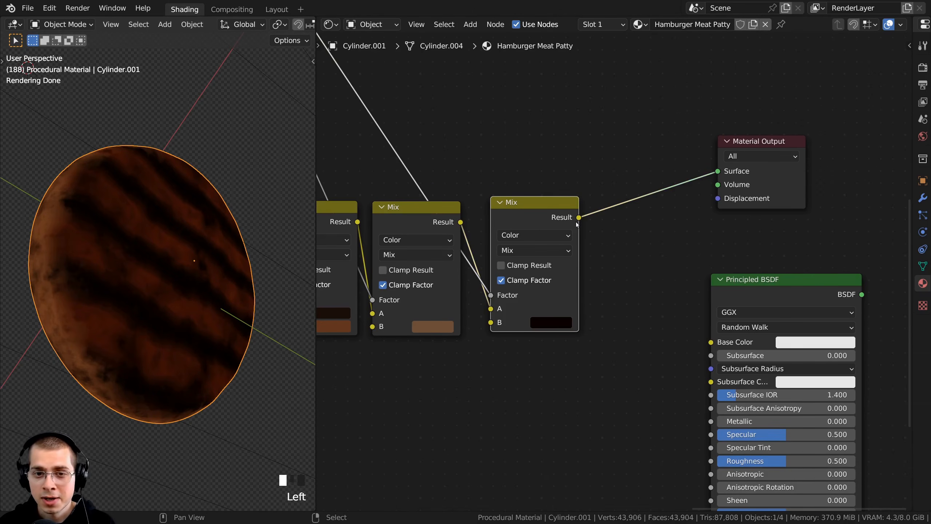
{"action": "left_click_drag", "start_coordinate": [578, 219], "coordinate": [712, 343]}
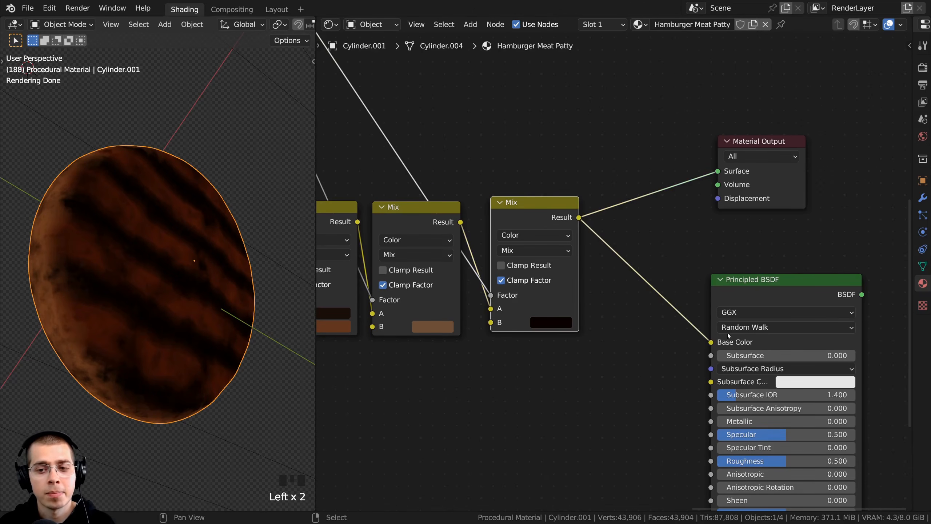
Place the Principled BSDF beside the third Mix node with its BSDF feeding the Material Output's Surface, and save the file
{"action": "left_click_drag", "start_coordinate": [760, 287], "coordinate": [681, 163]}
{"action": "left_click", "coordinate": [726, 281], "text": "ctrl+shift"}
{"action": "key", "text": "ctrl+s"}
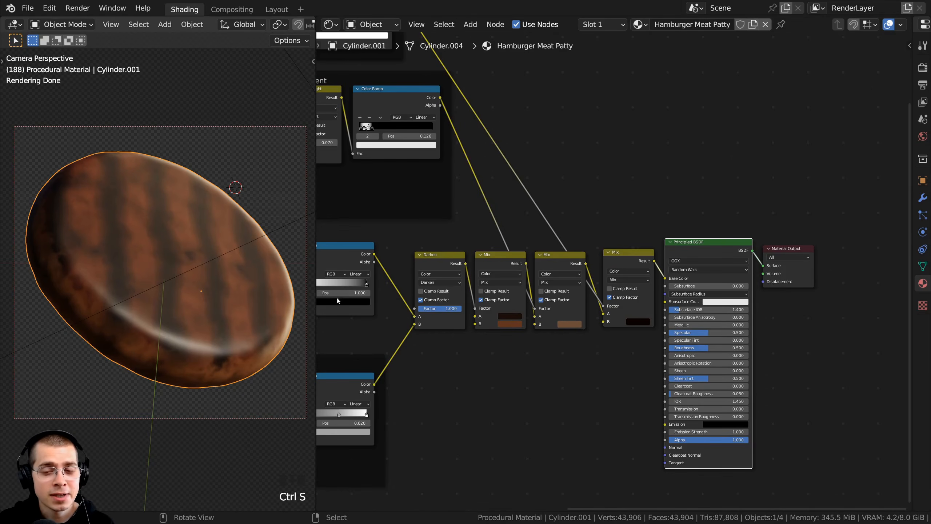
Set the Principled BSDF's Subsurface to 0.003
{"action": "scroll", "coordinate": [139, 246], "scroll_direction": "up", "scroll_amount": 2}
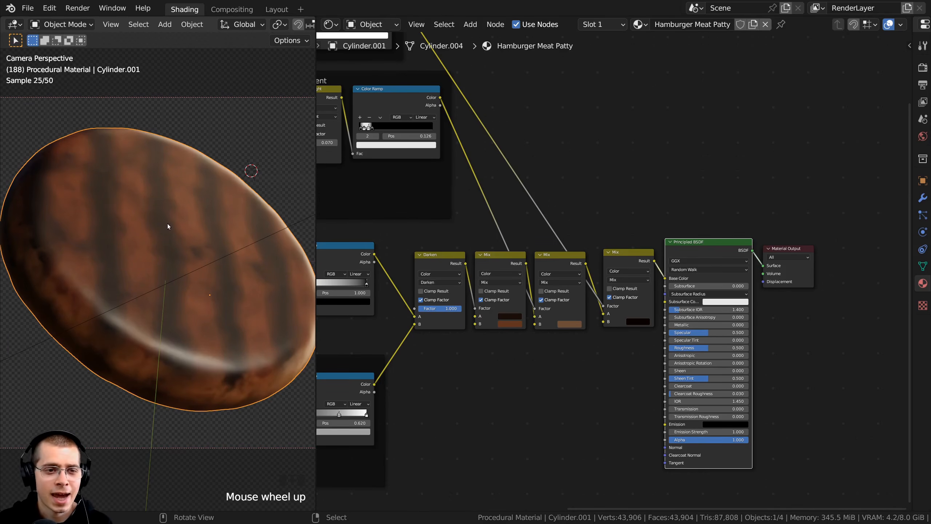
{"action": "scroll", "coordinate": [175, 172], "scroll_direction": "down", "scroll_amount": 2}
{"action": "middle_click_drag", "start_coordinate": [179, 163], "coordinate": [164, 158], "text": "shift"}
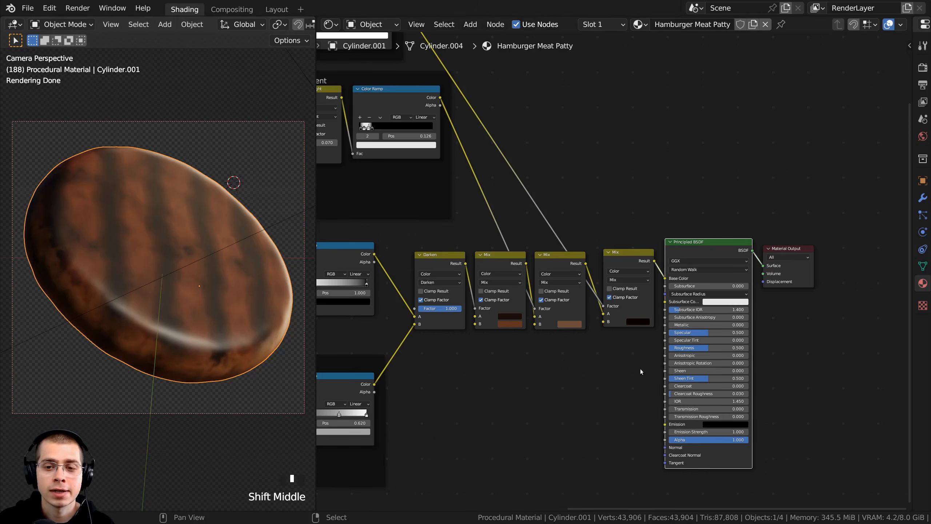
{"action": "middle_click_drag", "start_coordinate": [725, 335], "coordinate": [589, 330], "text": "shift"}
{"action": "scroll", "coordinate": [590, 330], "scroll_direction": "up", "scroll_amount": 8}
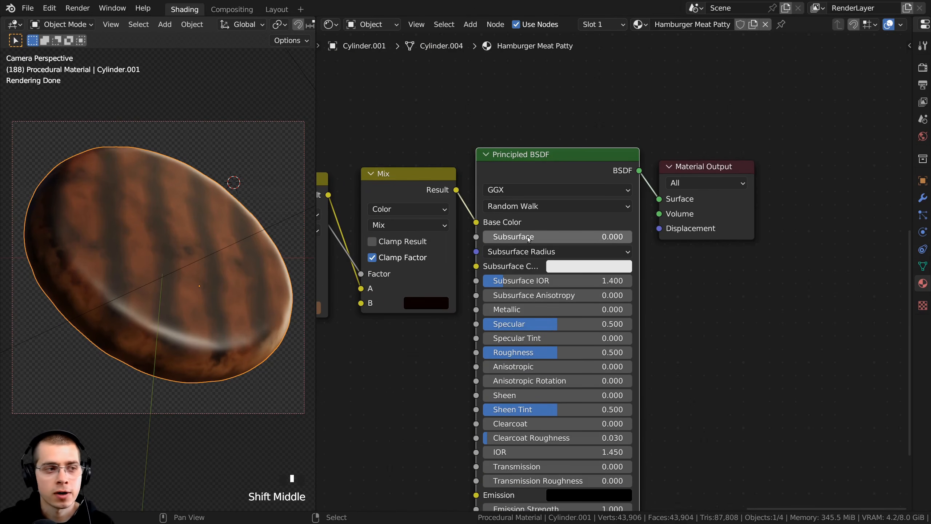
{"action": "left_click", "coordinate": [528, 237]}
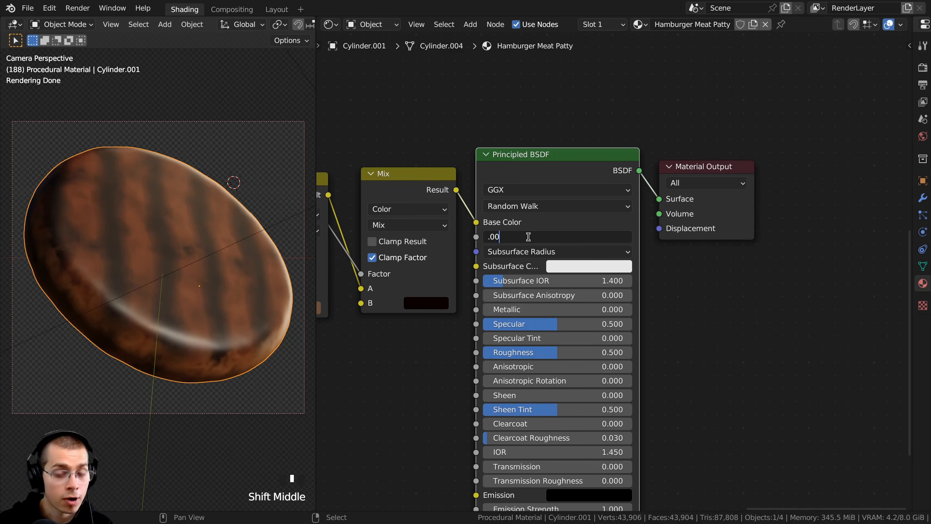
{"action": "type", "text": ".003"}
{"action": "key", "text": "Return"}
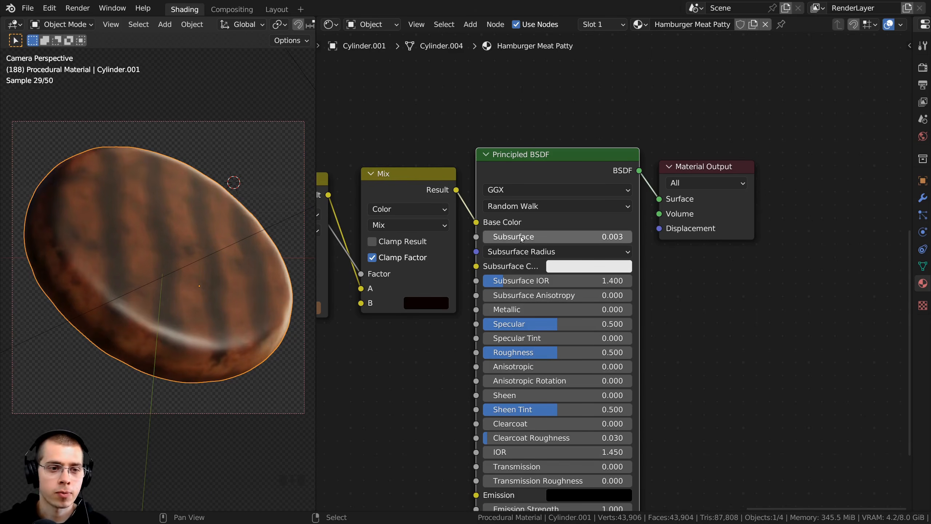
Set the Principled BSDF's Subsurface Color to the saturated red hex E71900
{"action": "scroll", "coordinate": [605, 281], "scroll_direction": "up", "scroll_amount": 2}
{"action": "mouse_move", "coordinate": [605, 281]}
{"action": "middle_mouse_down"}
{"action": "mouse_move", "coordinate": [605, 235]}
{"action": "mouse_move", "coordinate": [612, 280]}
{"action": "middle_mouse_up"}
{"action": "scroll", "coordinate": [605, 235], "scroll_direction": "down", "scroll_amount": 1}
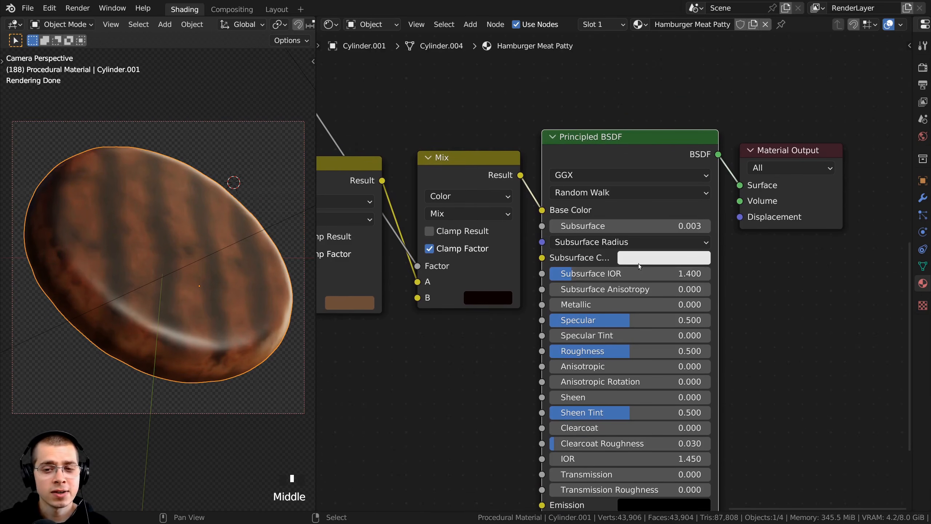
{"action": "left_click", "coordinate": [642, 278]}
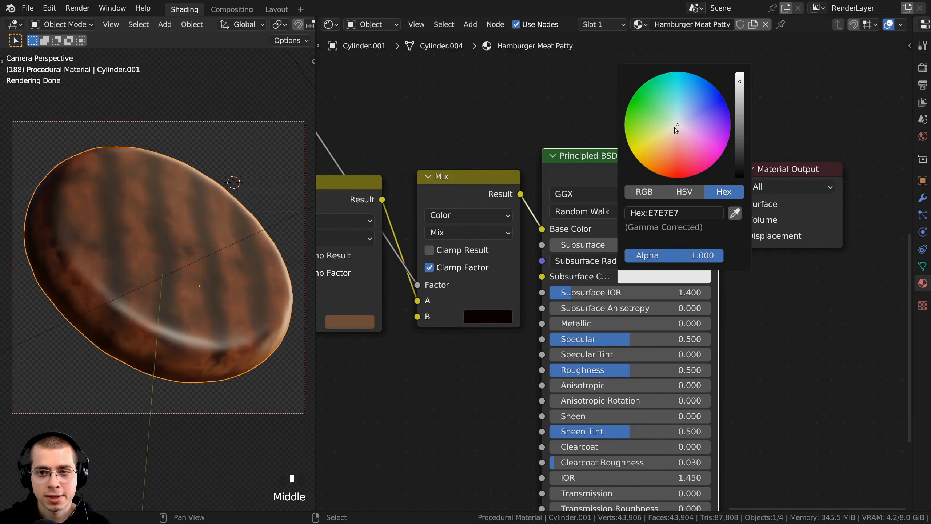
{"action": "mouse_move", "coordinate": [680, 141]}
{"action": "left_mouse_down"}
{"action": "mouse_move", "coordinate": [663, 164]}
{"action": "mouse_move", "coordinate": [673, 178]}
{"action": "left_mouse_up"}
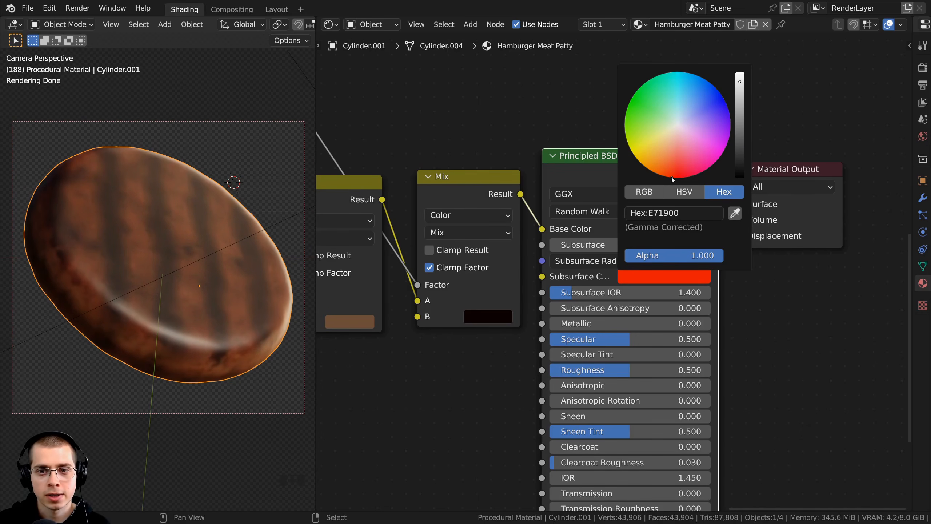
{"action": "left_click", "coordinate": [641, 269]}
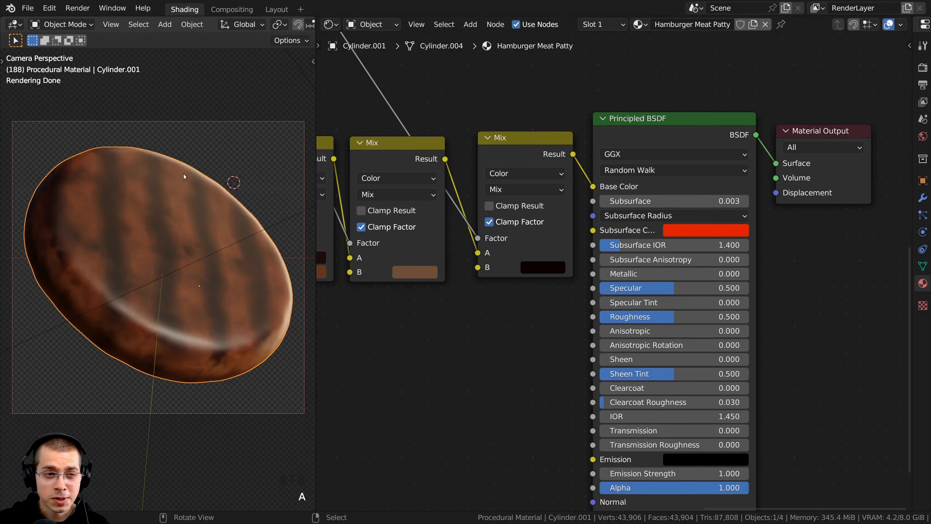
Connect the Color output of the noise texture's Color Ramp to the Principled BSDF's Roughness
{"action": "scroll", "coordinate": [400, 285], "scroll_direction": "down", "scroll_amount": 4}
{"action": "middle_click_drag", "start_coordinate": [396, 286], "coordinate": [547, 237]}
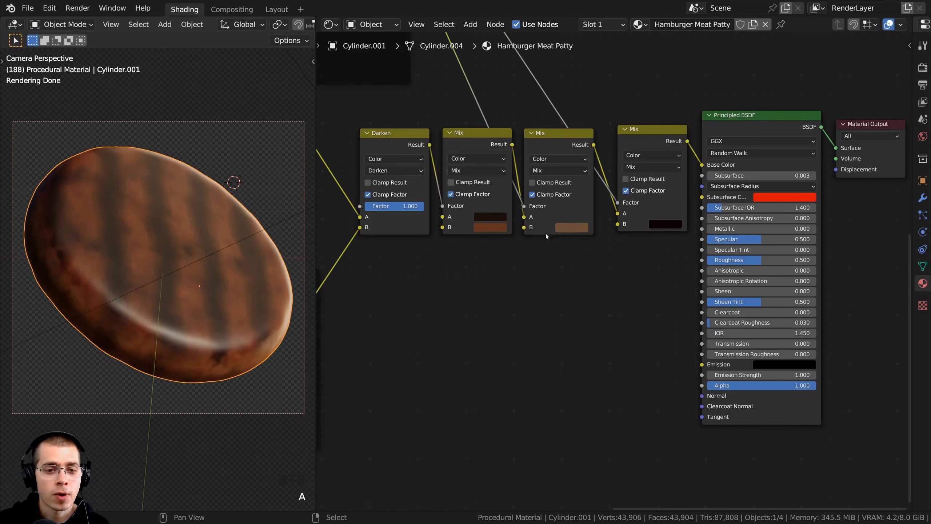
{"action": "middle_click_drag", "start_coordinate": [495, 266], "coordinate": [699, 259]}
{"action": "middle_click_drag", "start_coordinate": [467, 220], "coordinate": [555, 297]}
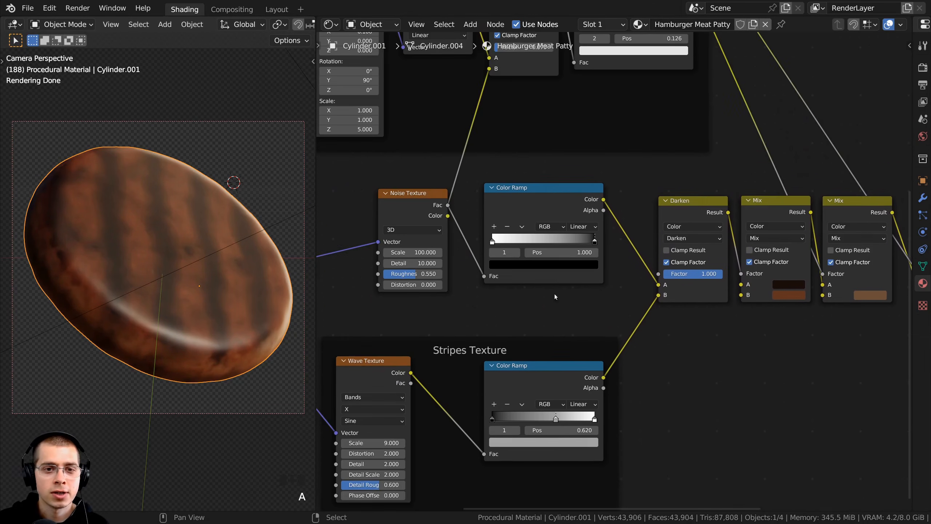
{"action": "left_click", "coordinate": [397, 205]}
{"action": "left_click", "coordinate": [505, 185]}
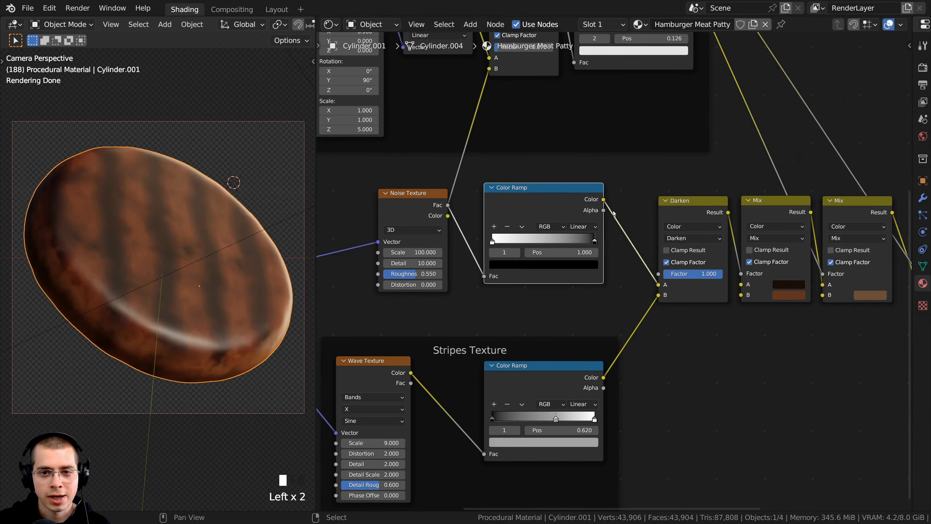
{"action": "middle_click_drag", "start_coordinate": [611, 214], "coordinate": [499, 195]}
{"action": "left_click_drag", "start_coordinate": [491, 180], "coordinate": [698, 313]}
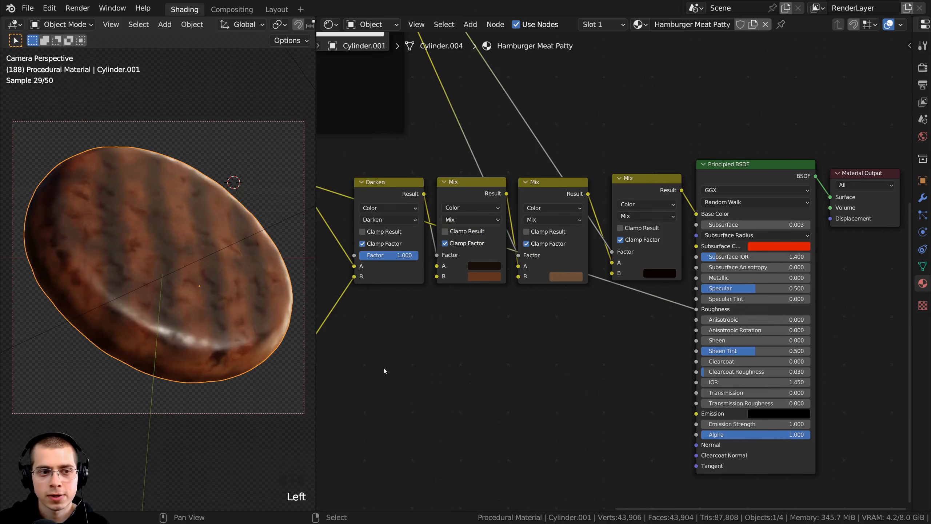
Insert a second Color Ramp between the noise Color Ramp and the Principled BSDF's Roughness
{"action": "middle_click_drag", "start_coordinate": [524, 313], "coordinate": [577, 294]}
{"action": "scroll", "coordinate": [578, 295], "scroll_direction": "down", "scroll_amount": 2}
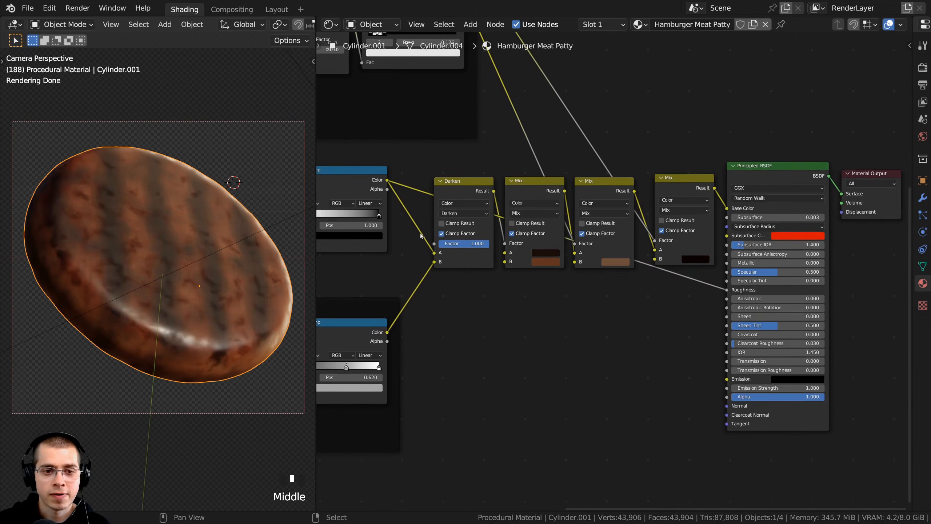
{"action": "key", "text": "shift+a"}
{"action": "left_click", "coordinate": [549, 320]}
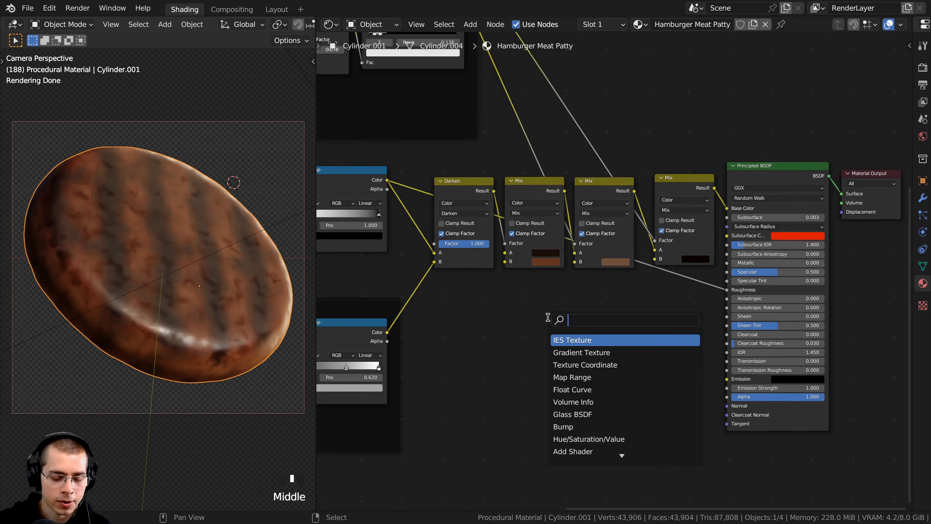
{"action": "type", "text": "col"}
{"action": "key", "text": "Down"}
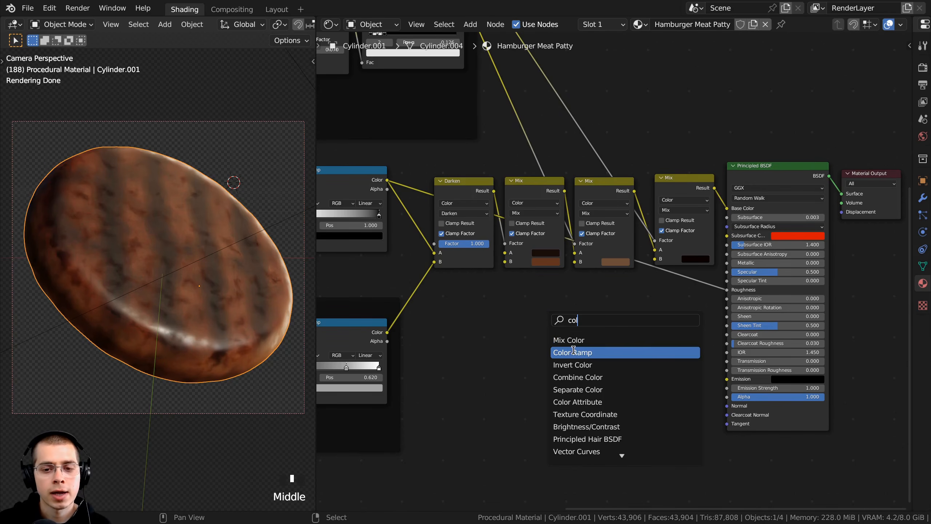
{"action": "key", "text": "Return"}
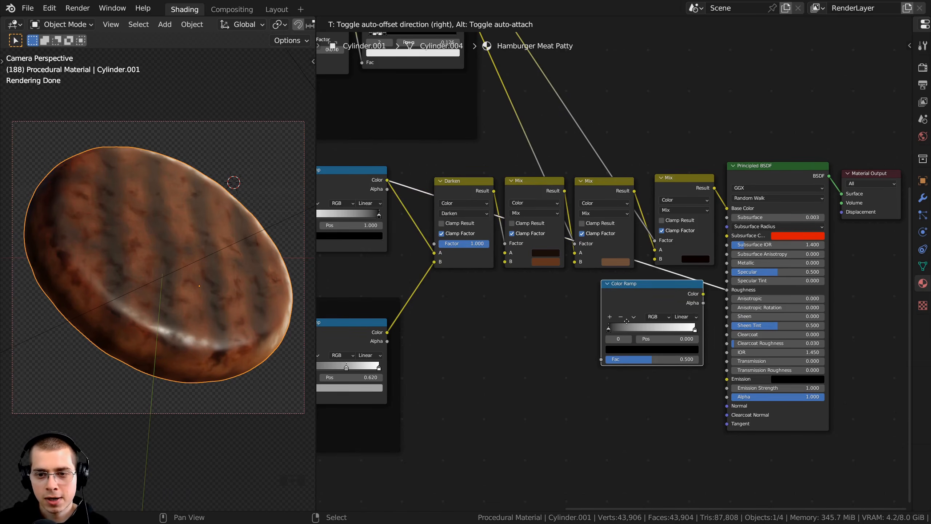
{"action": "left_click", "coordinate": [618, 322]}
{"action": "left_click_drag", "start_coordinate": [639, 307], "coordinate": [597, 305]}
{"action": "middle_click_drag", "start_coordinate": [602, 306], "coordinate": [509, 287]}
{"action": "scroll", "coordinate": [510, 289], "scroll_direction": "up", "scroll_amount": 8}
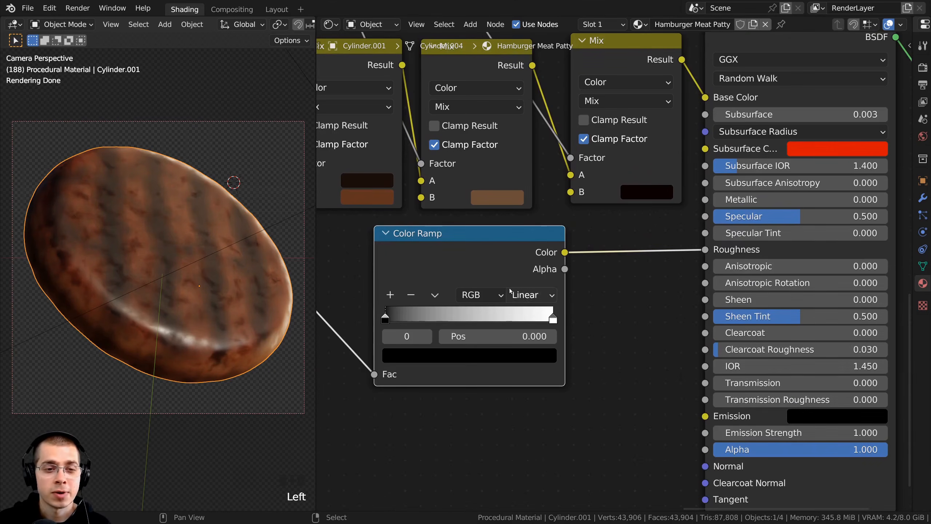
{"action": "scroll", "coordinate": [489, 250], "scroll_direction": "down", "scroll_amount": 2}
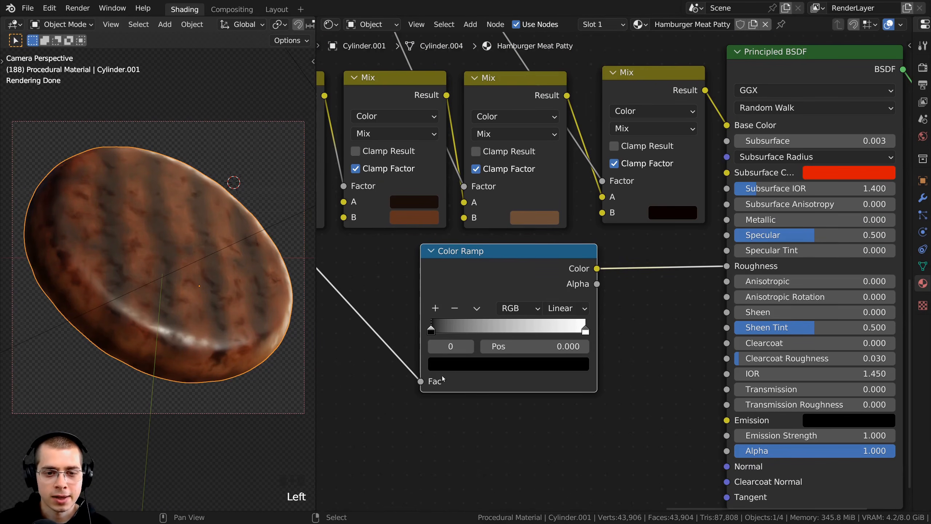
Change the black stop of the roughness Color Ramp to a dark gray using the copied color value
{"action": "left_click", "coordinate": [453, 365]}
{"action": "left_click_drag", "start_coordinate": [550, 262], "coordinate": [550, 219]}
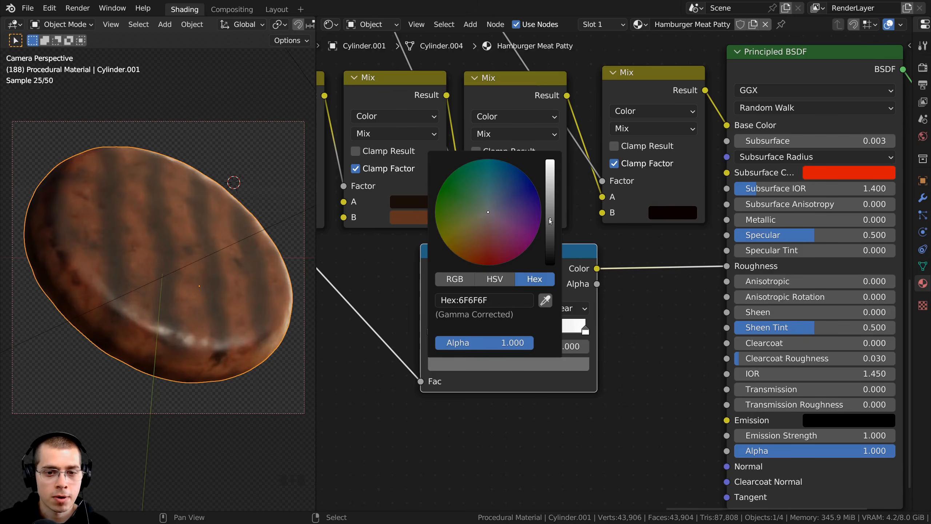
{"action": "key", "text": "ctrl+v"}
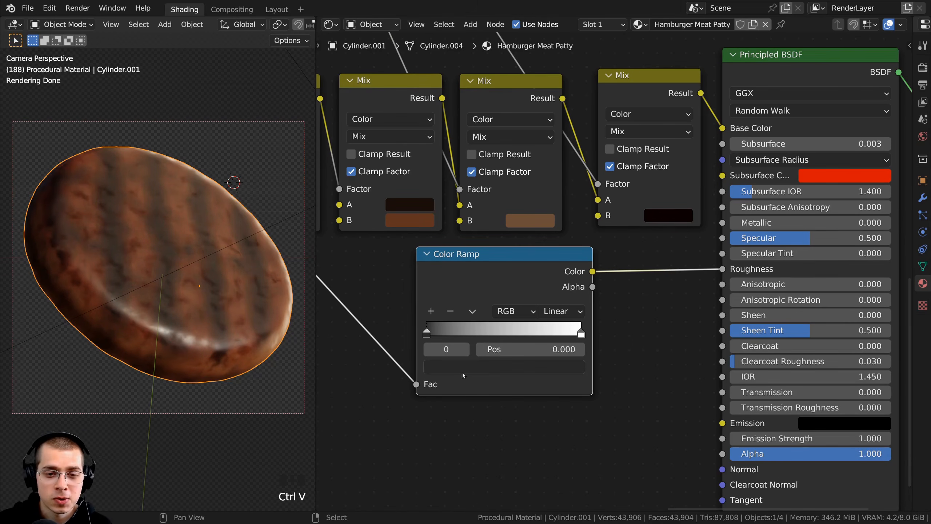
{"action": "left_click", "coordinate": [459, 368]}
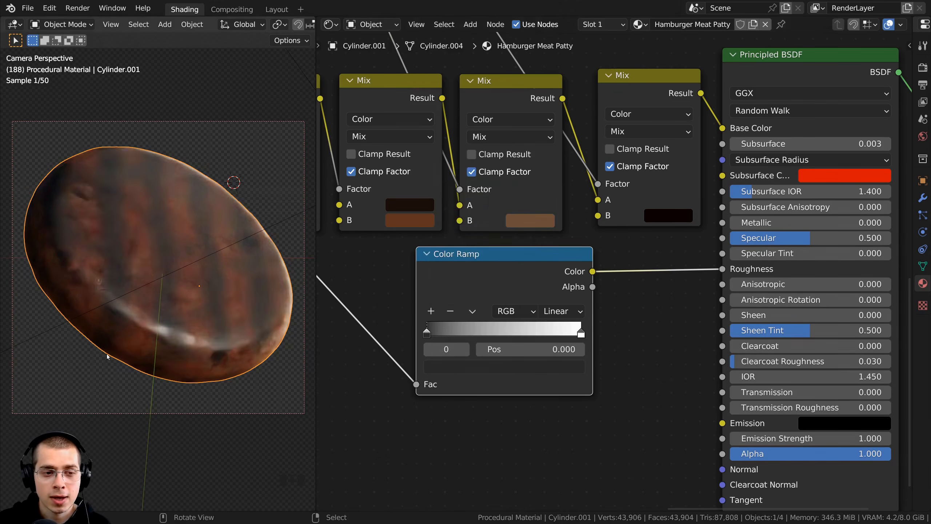
Examine the glossy highlights along the patty's edge up close in the rendered view
{"action": "middle_click_drag", "start_coordinate": [172, 279], "coordinate": [151, 290], "text": "shift"}
{"action": "scroll", "coordinate": [113, 308], "scroll_direction": "up", "scroll_amount": 4}
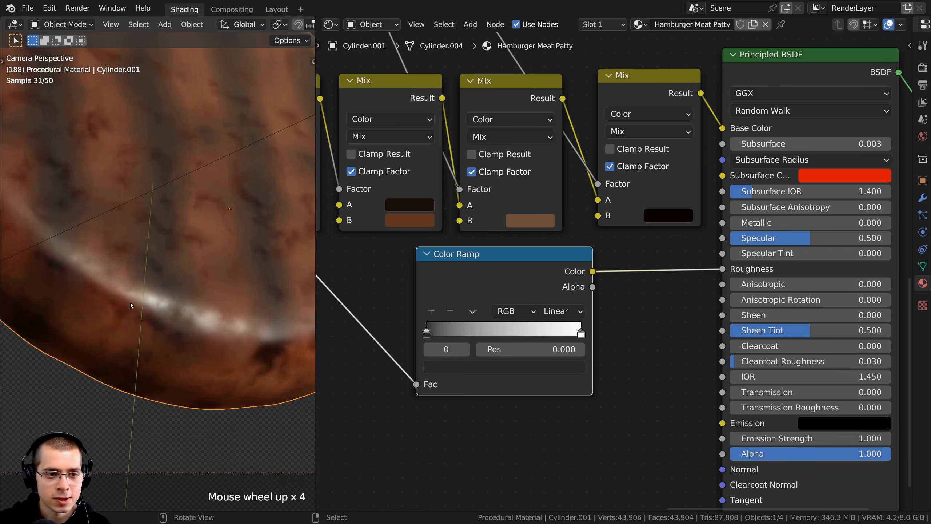
{"action": "scroll", "coordinate": [161, 236], "scroll_direction": "down", "scroll_amount": 3}
{"action": "scroll", "coordinate": [143, 246], "scroll_direction": "up", "scroll_amount": 2}
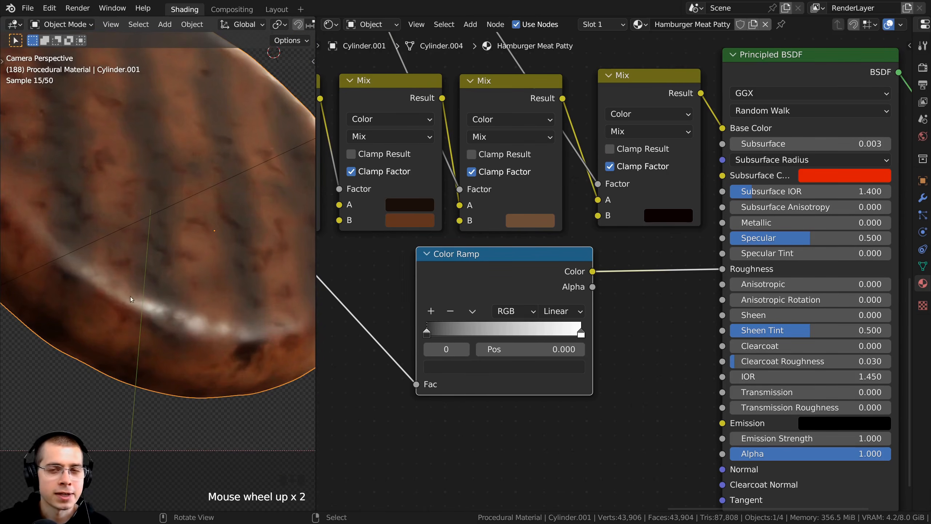
{"action": "scroll", "coordinate": [158, 309], "scroll_direction": "down", "scroll_amount": 3}
{"action": "middle_click_drag", "start_coordinate": [211, 308], "coordinate": [190, 286], "text": "shift"}
{"action": "scroll", "coordinate": [509, 284], "scroll_direction": "down", "scroll_amount": 2}
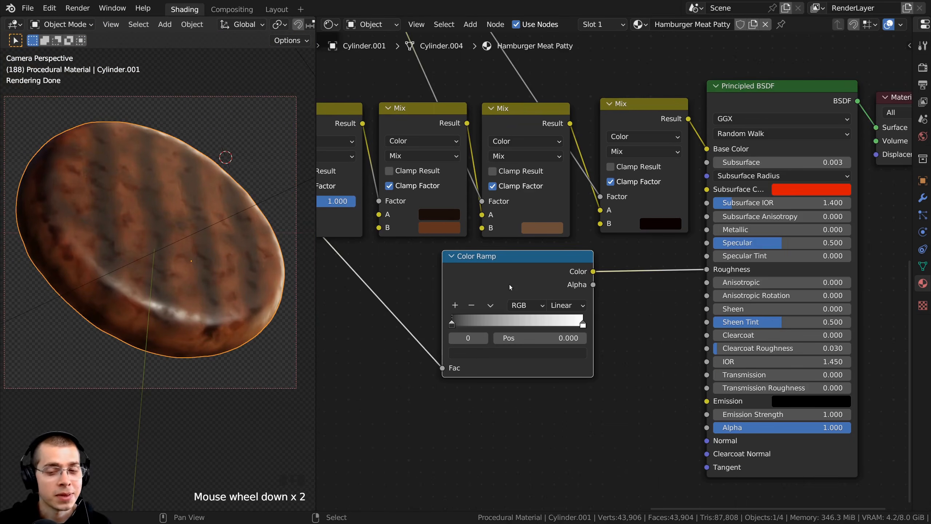
Insert a Hue/Saturation/Value node between the roughness Color Ramp and the Principled BSDF's Roughness, and tidy the node spacing
{"action": "left_click_drag", "start_coordinate": [509, 284], "coordinate": [475, 289]}
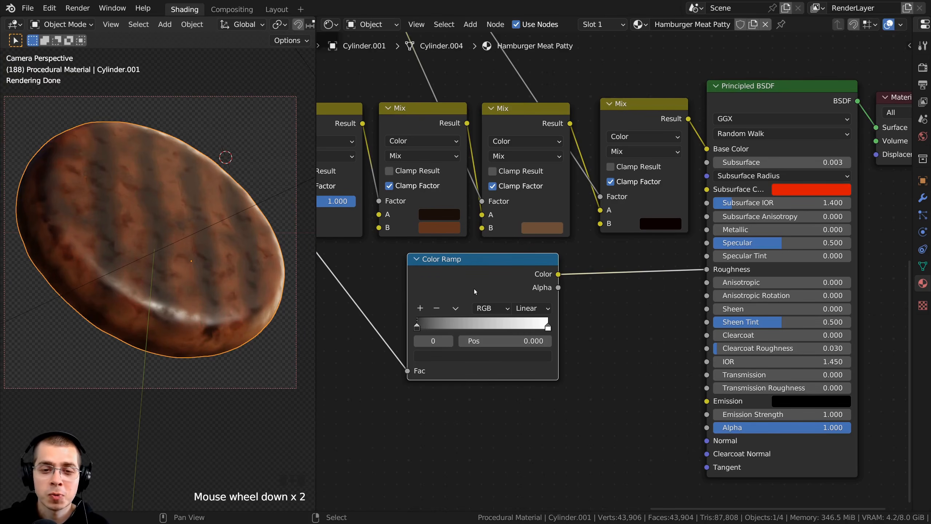
{"action": "middle_click_drag", "start_coordinate": [549, 275], "coordinate": [562, 269]}
{"action": "key", "text": "shift+a"}
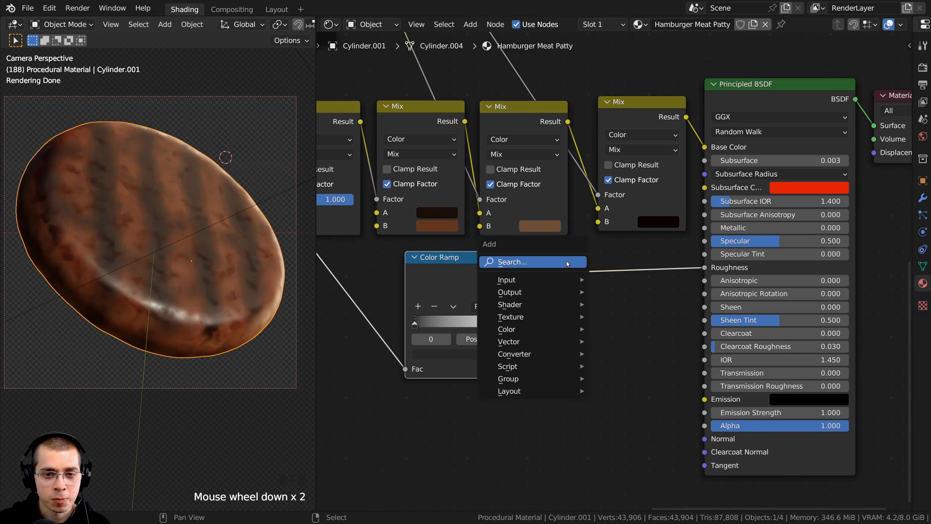
{"action": "left_click", "coordinate": [567, 262]}
{"action": "type", "text": "hue"}
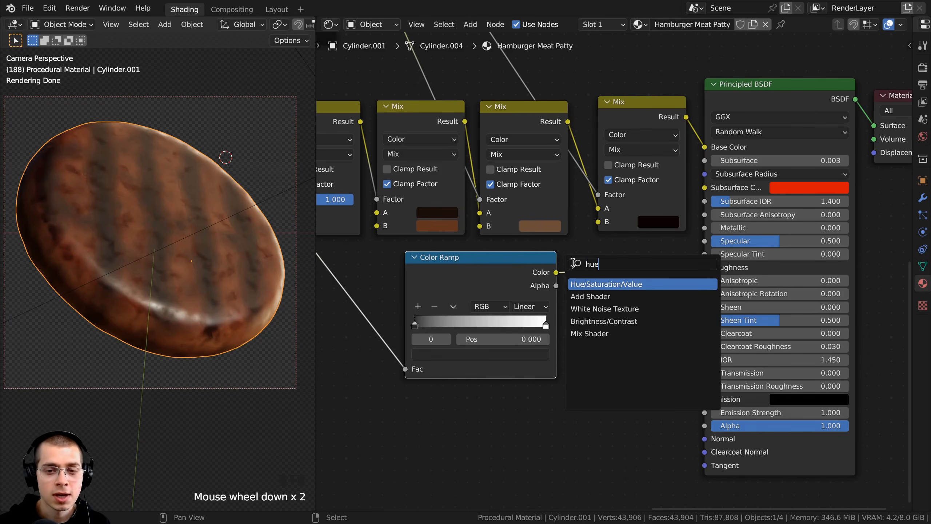
{"action": "left_click", "coordinate": [613, 286]}
{"action": "left_click", "coordinate": [645, 280]}
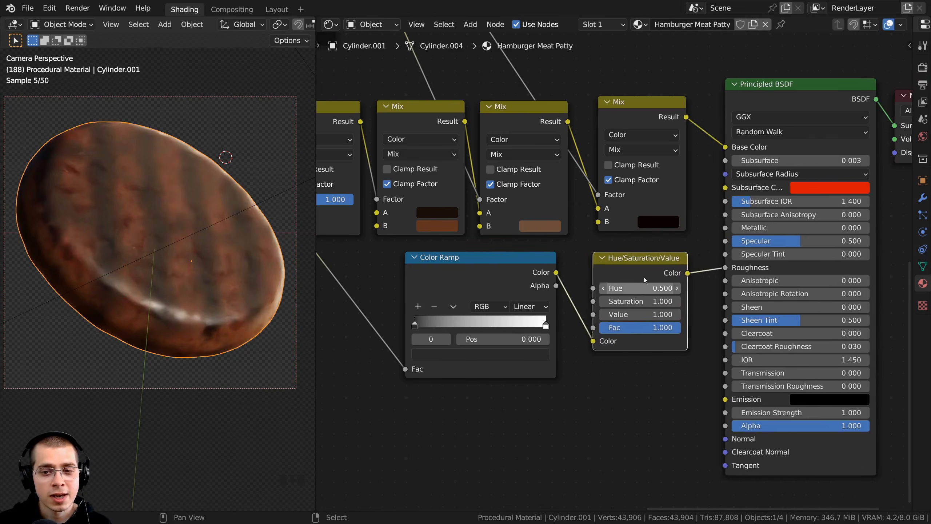
{"action": "left_click_drag", "start_coordinate": [634, 276], "coordinate": [636, 273]}
{"action": "left_click_drag", "start_coordinate": [831, 85], "coordinate": [805, 86]}
Try different Value settings on the Hue/Saturation/Value node to vary the patty's roughness
{"action": "middle_click_drag", "start_coordinate": [649, 304], "coordinate": [626, 257]}
{"action": "scroll", "coordinate": [623, 257], "scroll_direction": "up", "scroll_amount": 3}
{"action": "left_click", "coordinate": [622, 194]}
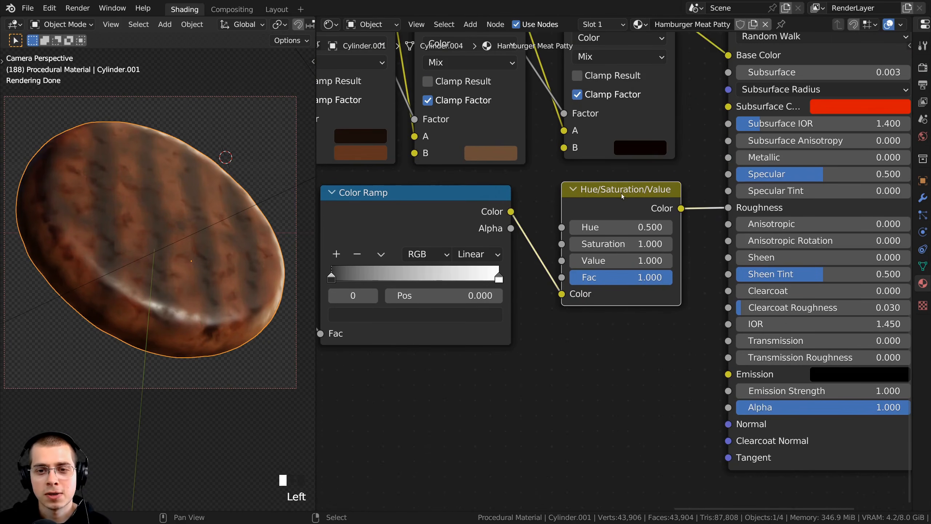
{"action": "scroll", "coordinate": [600, 260], "scroll_direction": "up", "scroll_amount": 1}
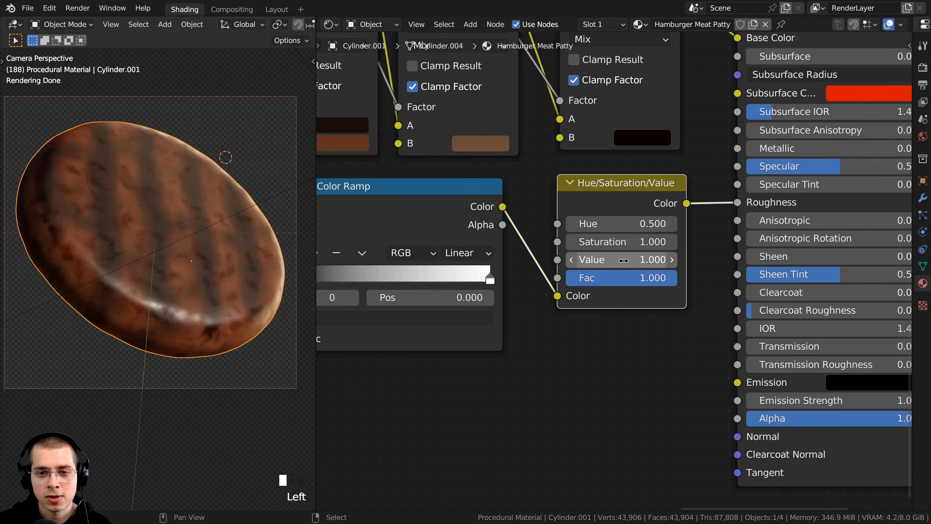
{"action": "left_click_drag", "start_coordinate": [623, 260], "coordinate": [550, 260]}
{"action": "left_click_drag", "start_coordinate": [622, 260], "coordinate": [641, 260]}
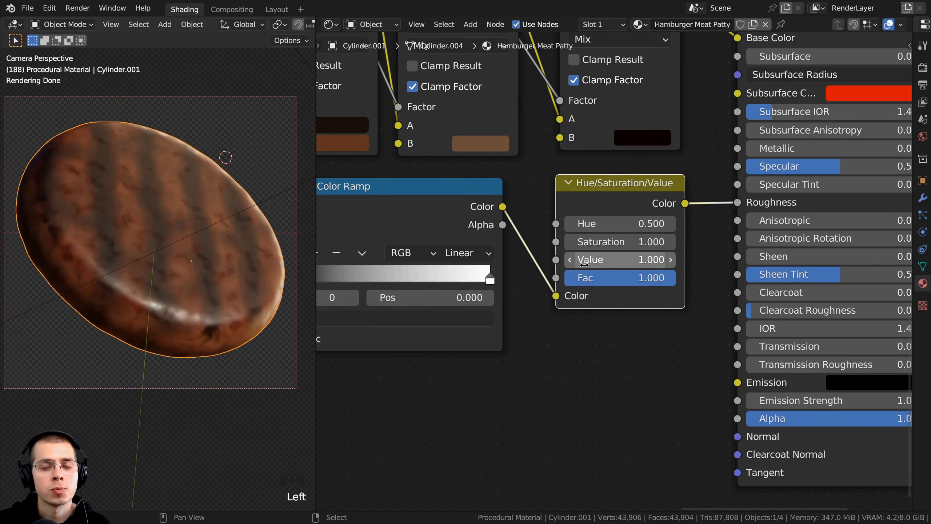
{"action": "scroll", "coordinate": [611, 238], "scroll_direction": "down", "scroll_amount": 5}
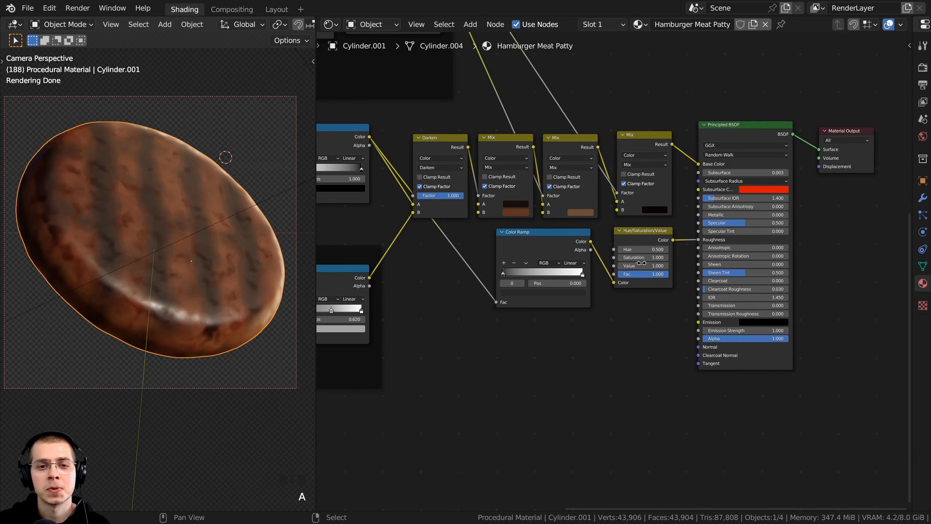
{"action": "scroll", "coordinate": [161, 215], "scroll_direction": "up", "scroll_amount": 2}
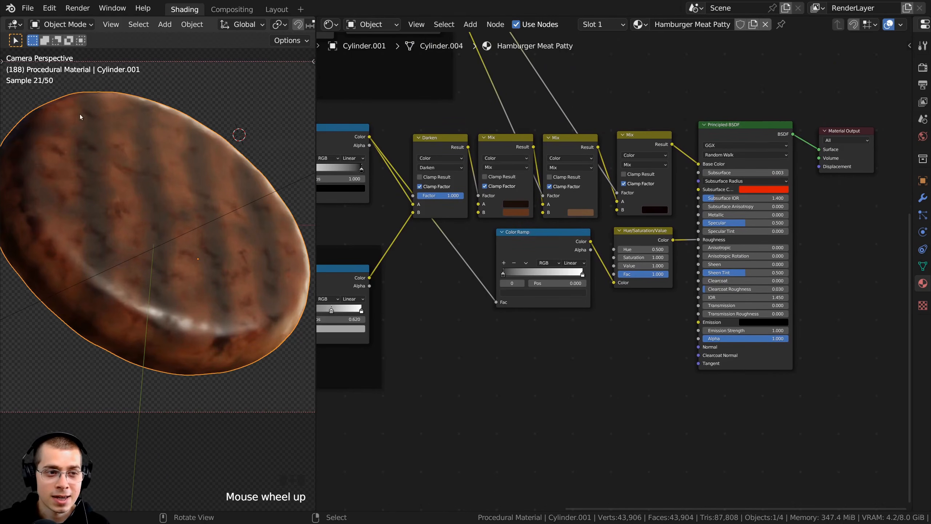
{"action": "key", "text": "a"}
{"action": "key", "text": "a"}
{"action": "key", "text": "a"}
{"action": "scroll", "coordinate": [710, 360], "scroll_direction": "up", "scroll_amount": 1}
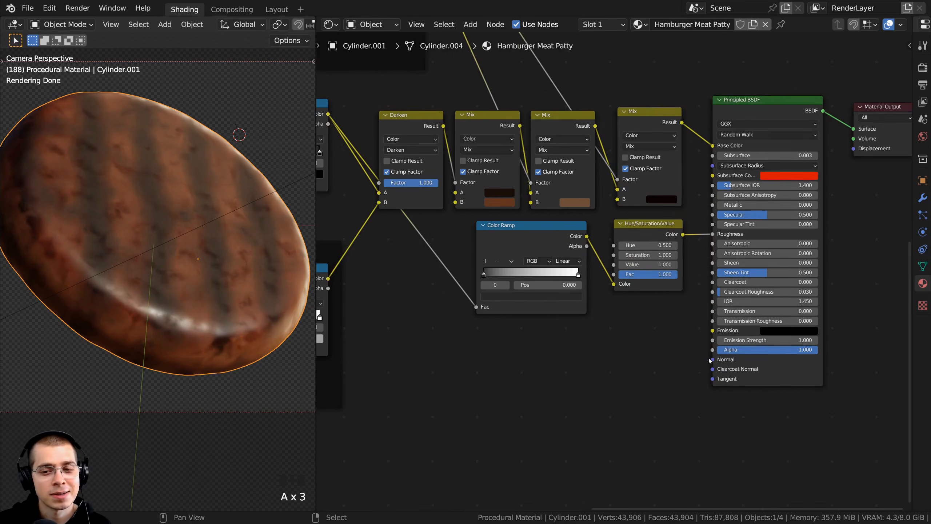
Connect the Color output of the noise texture's Color Ramp to the Principled BSDF's Normal
{"action": "scroll", "coordinate": [715, 367], "scroll_direction": "down", "scroll_amount": 3}
{"action": "middle_click_drag", "start_coordinate": [555, 350], "coordinate": [623, 332]}
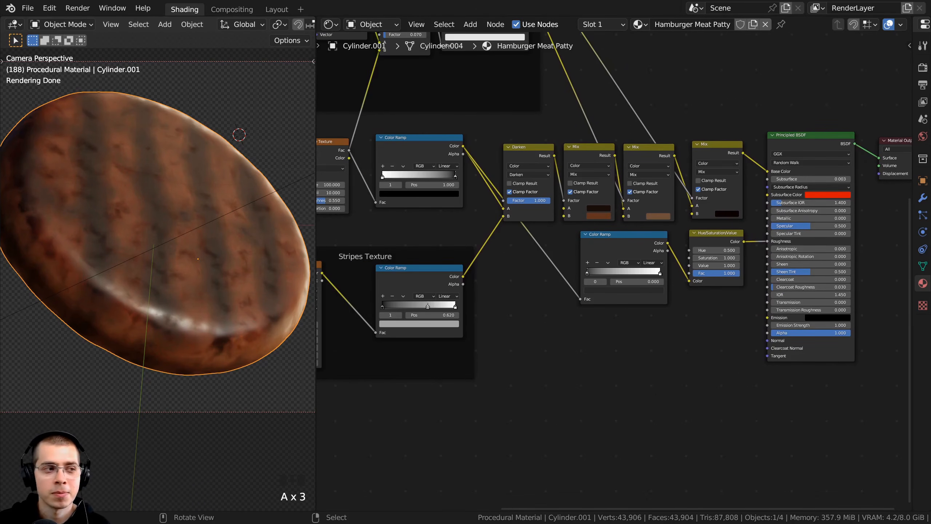
{"action": "scroll", "coordinate": [431, 172], "scroll_direction": "up", "scroll_amount": 5}
{"action": "left_click", "coordinate": [410, 145]}
{"action": "scroll", "coordinate": [527, 167], "scroll_direction": "up", "scroll_amount": 1}
{"action": "middle_click_drag", "start_coordinate": [527, 167], "coordinate": [456, 102]}
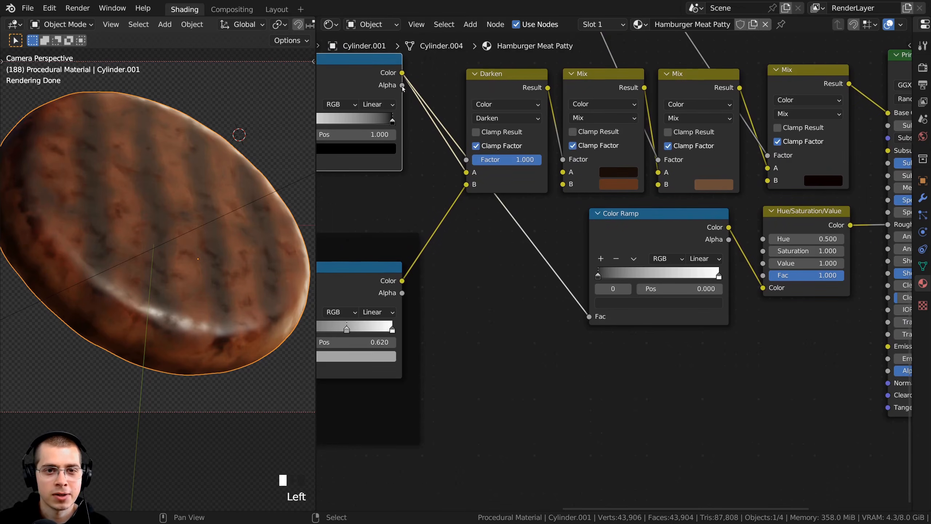
{"action": "left_click_drag", "start_coordinate": [401, 74], "coordinate": [854, 382]}
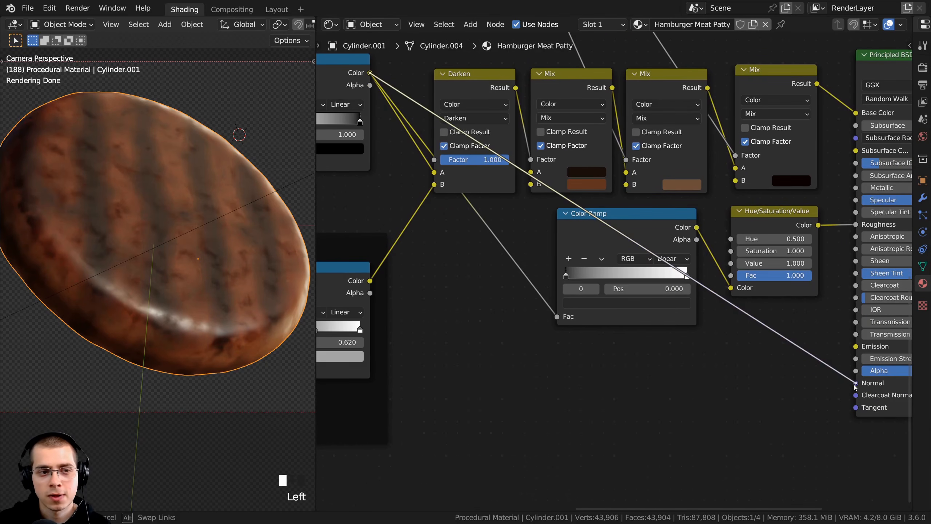
{"action": "scroll", "coordinate": [240, 272], "scroll_direction": "down", "scroll_amount": 1}
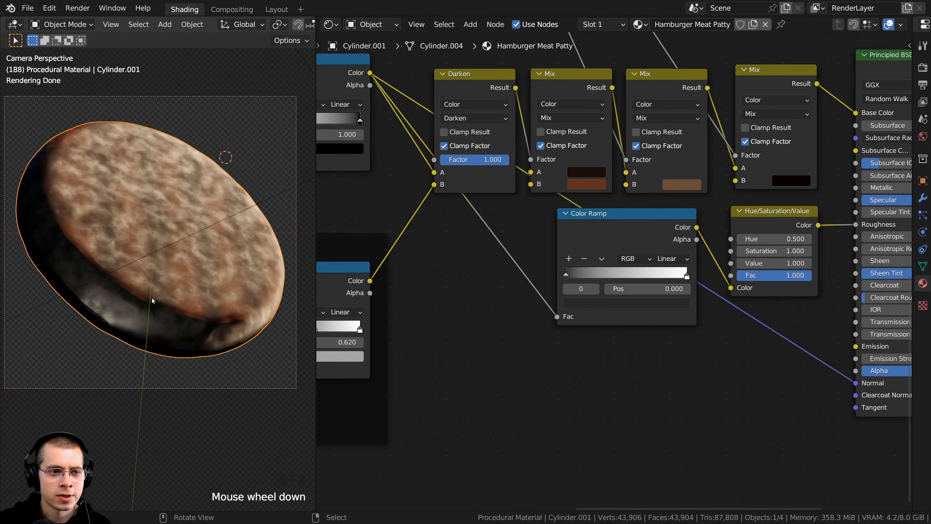
{"action": "scroll", "coordinate": [662, 313], "scroll_direction": "down", "scroll_amount": 1}
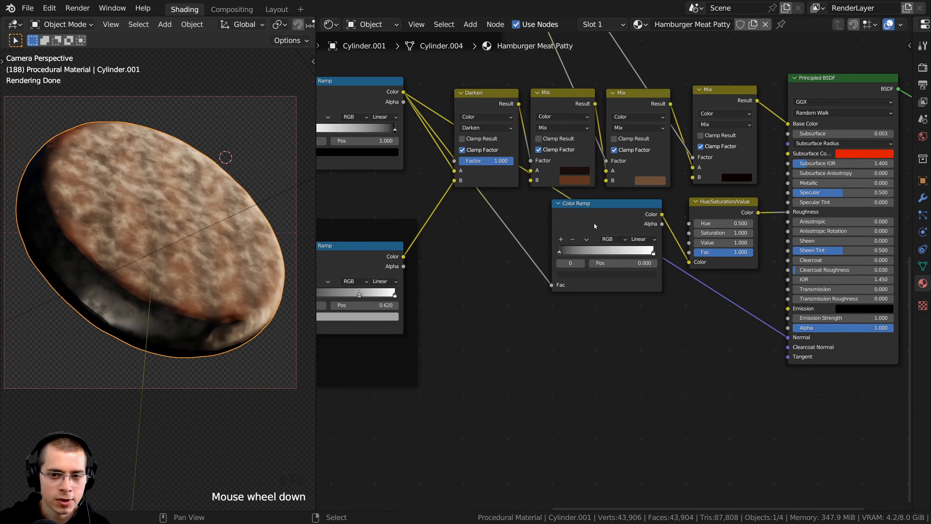
Insert a Bump node on the link between the noise Color Ramp and the Principled BSDF's Normal
{"action": "key", "text": "shift+a"}
{"action": "left_click", "coordinate": [520, 220]}
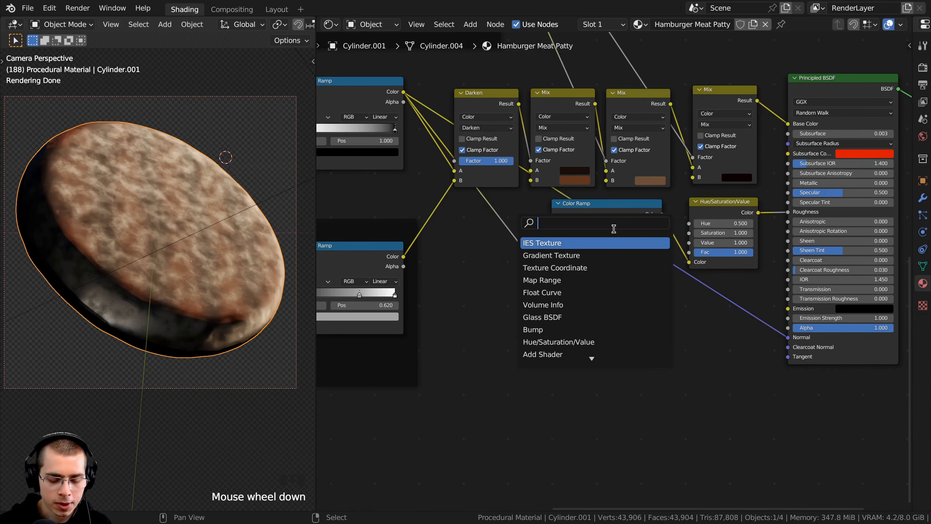
{"action": "type", "text": "bum"}
{"action": "key", "text": "Return"}
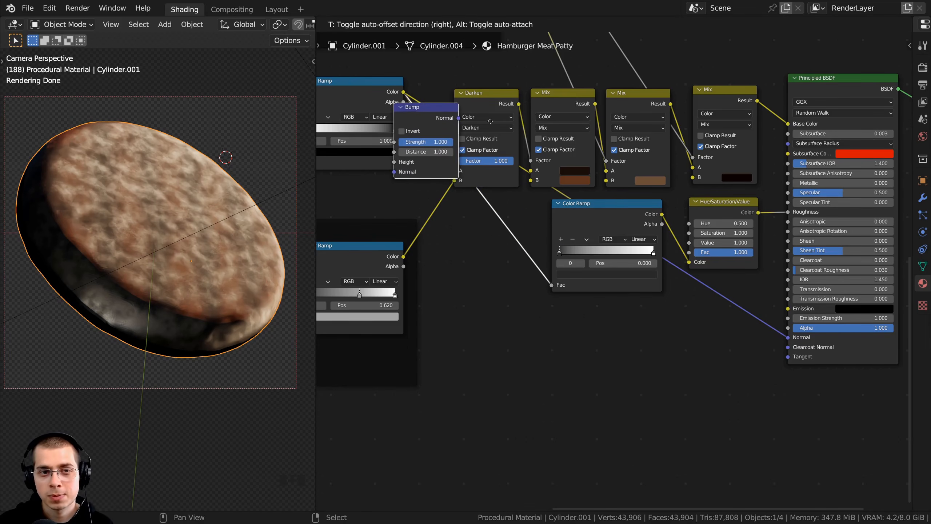
{"action": "left_click", "coordinate": [786, 331]}
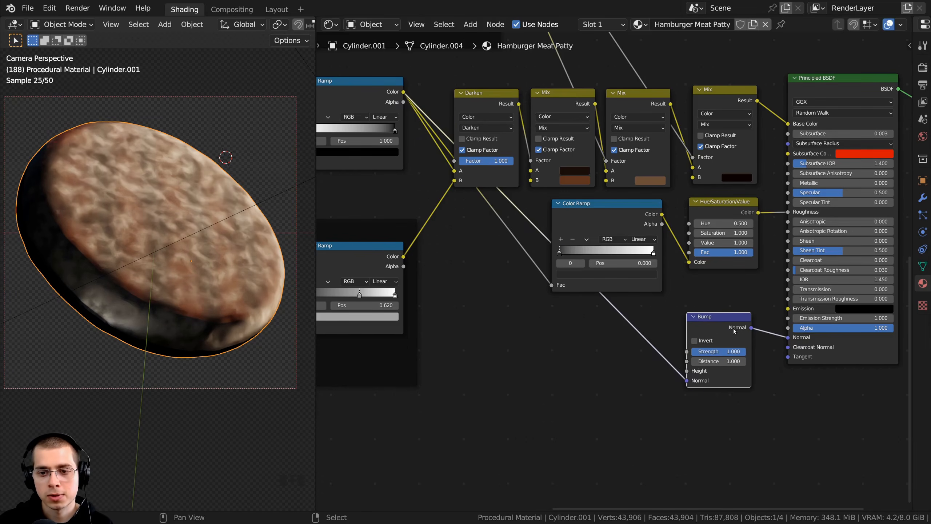
{"action": "left_click_drag", "start_coordinate": [728, 325], "coordinate": [726, 328]}
{"action": "middle_click_drag", "start_coordinate": [587, 334], "coordinate": [637, 342]}
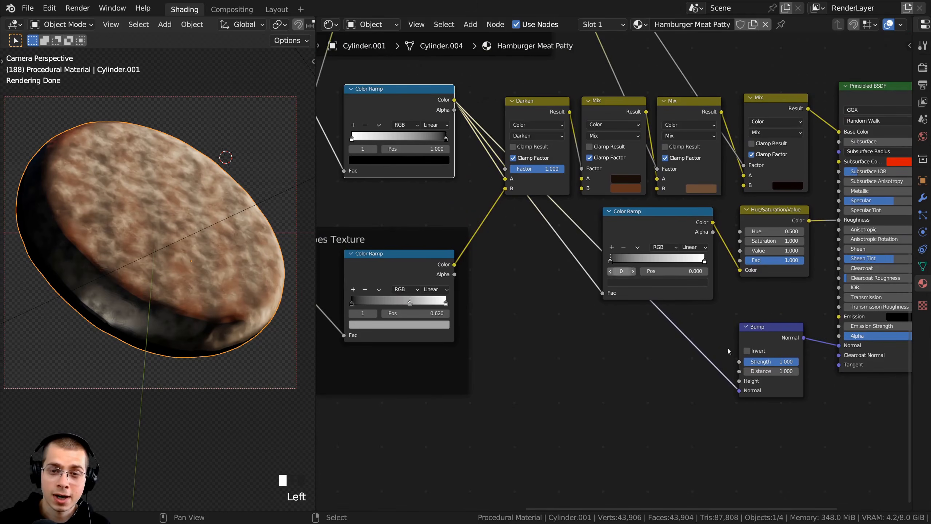
Move the noise Color Ramp link to the Bump node's Height input and set the bump Strength to 0.2
{"action": "scroll", "coordinate": [602, 353], "scroll_direction": "up", "scroll_amount": 2}
{"action": "mouse_move", "coordinate": [629, 349]}
{"action": "left_mouse_down"}
{"action": "mouse_move", "coordinate": [605, 336]}
{"action": "mouse_move", "coordinate": [626, 333]}
{"action": "left_mouse_up"}
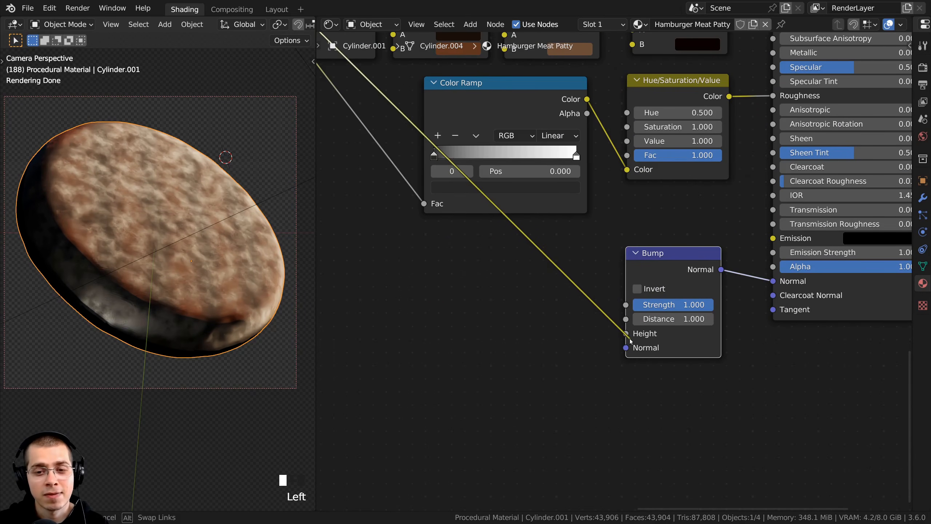
{"action": "scroll", "coordinate": [174, 111], "scroll_direction": "up", "scroll_amount": 2}
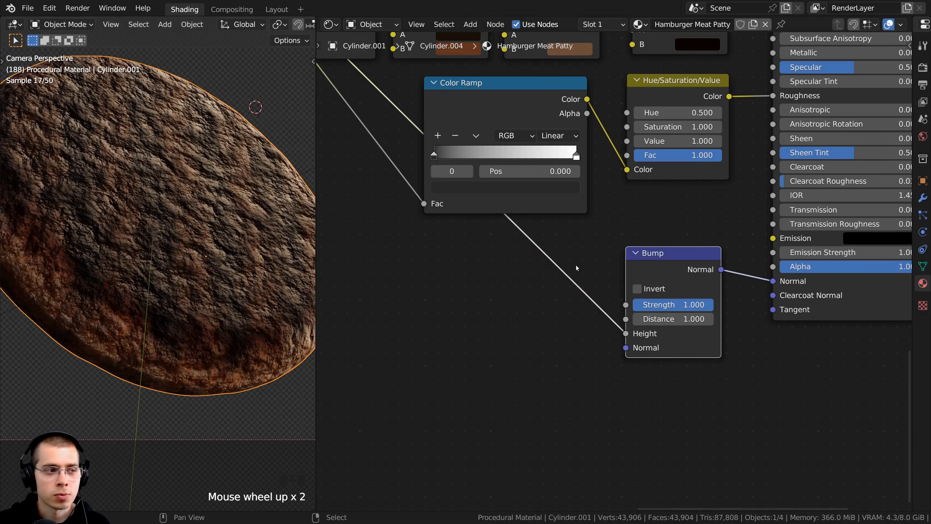
{"action": "left_click", "coordinate": [681, 304]}
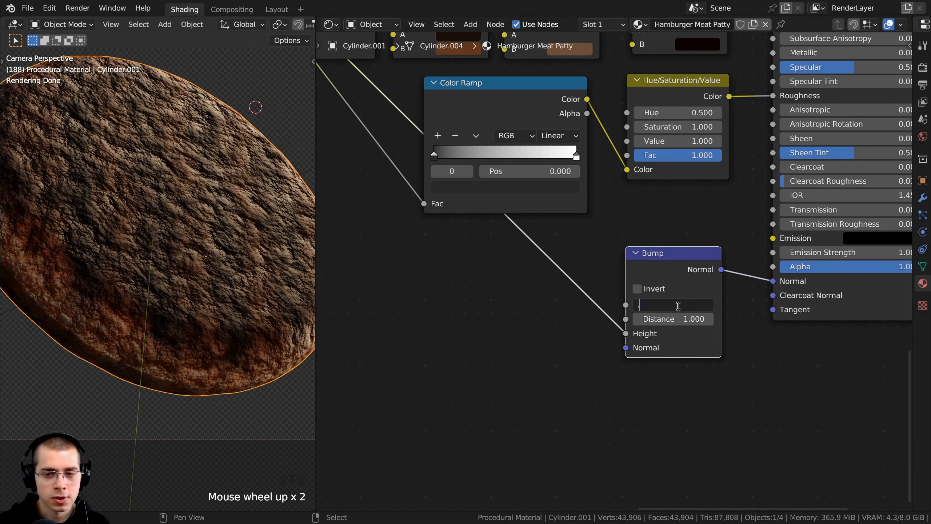
{"action": "type", "text": ".2"}
{"action": "key", "text": "Return"}
Duplicate the Bump node and insert the copy between the first Bump and the Principled BSDF's Normal
{"action": "left_click_drag", "start_coordinate": [652, 269], "coordinate": [557, 274]}
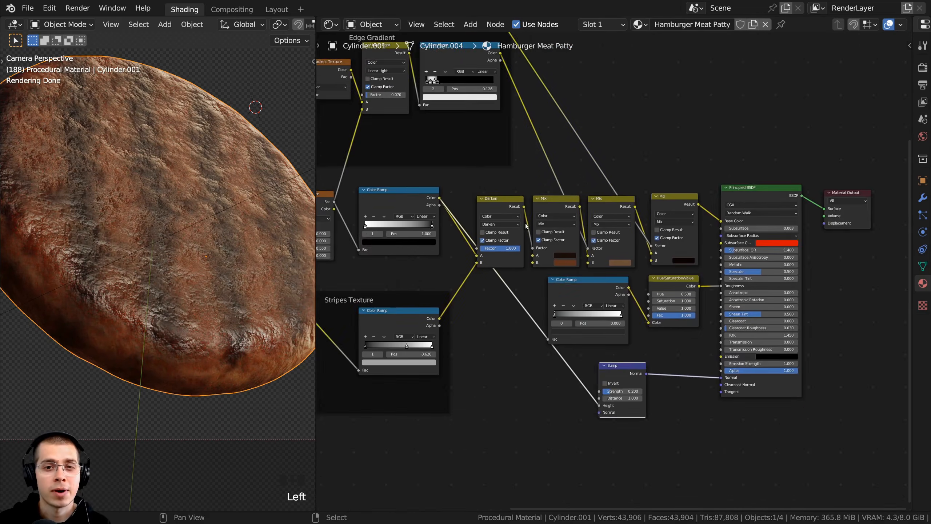
{"action": "middle_click_drag", "start_coordinate": [447, 129], "coordinate": [587, 333]}
{"action": "scroll", "coordinate": [587, 333], "scroll_direction": "up", "scroll_amount": 1}
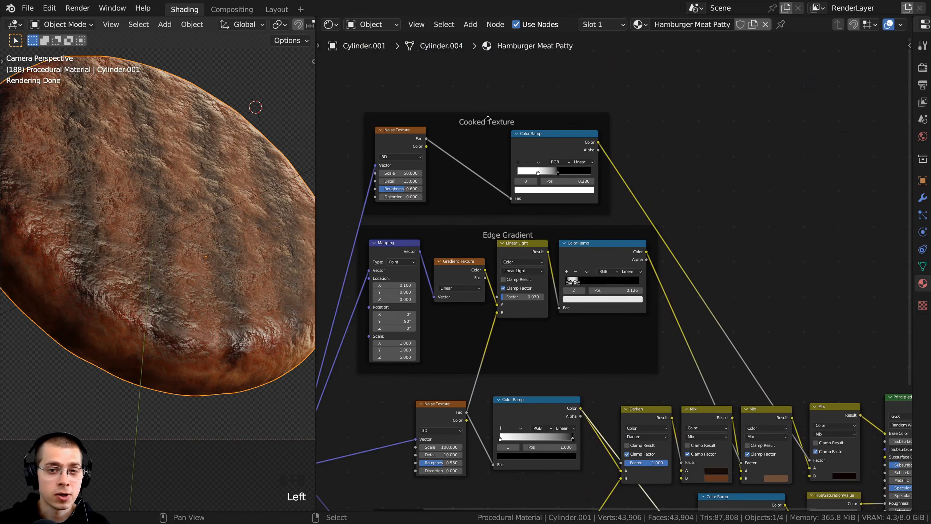
{"action": "left_click", "coordinate": [488, 120]}
{"action": "scroll", "coordinate": [718, 356], "scroll_direction": "down", "scroll_amount": 4}
{"action": "middle_click_drag", "start_coordinate": [718, 356], "coordinate": [483, 107]}
{"action": "scroll", "coordinate": [607, 269], "scroll_direction": "up", "scroll_amount": 8}
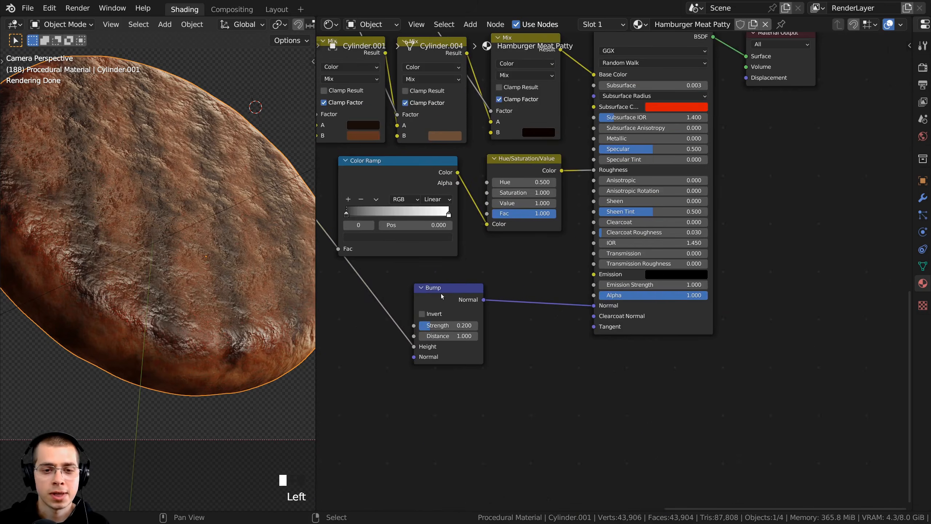
{"action": "left_click_drag", "start_coordinate": [442, 293], "coordinate": [430, 295]}
{"action": "middle_click_drag", "start_coordinate": [430, 295], "coordinate": [527, 297]}
{"action": "left_click_drag", "start_coordinate": [527, 298], "coordinate": [510, 296]}
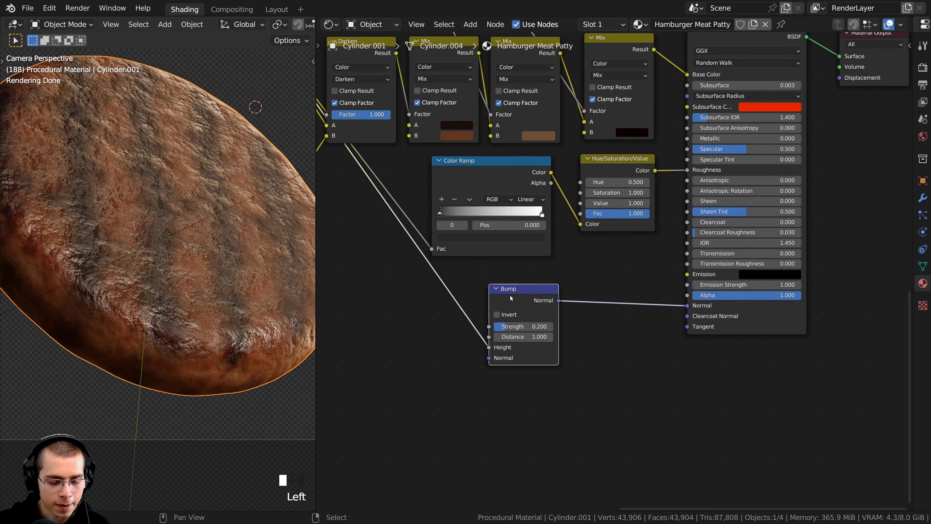
{"action": "key", "text": "shift+d"}
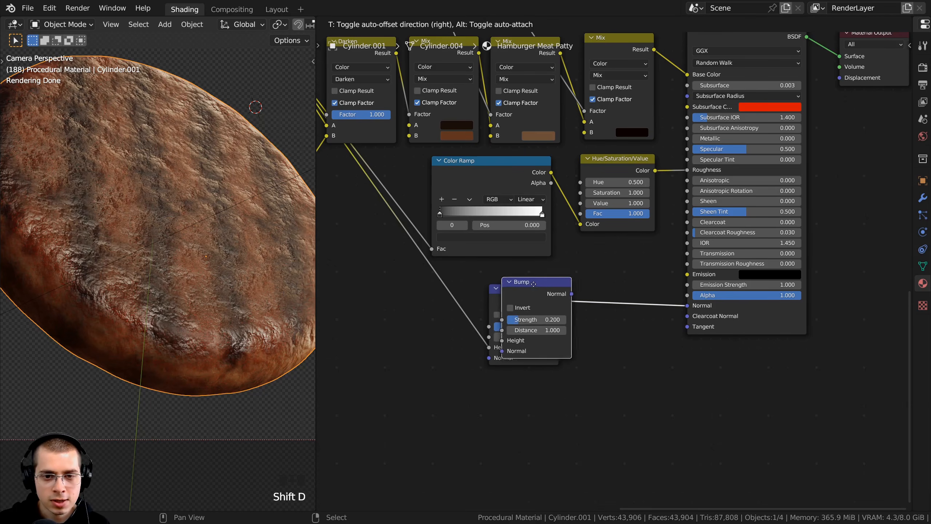
{"action": "left_click", "coordinate": [607, 274]}
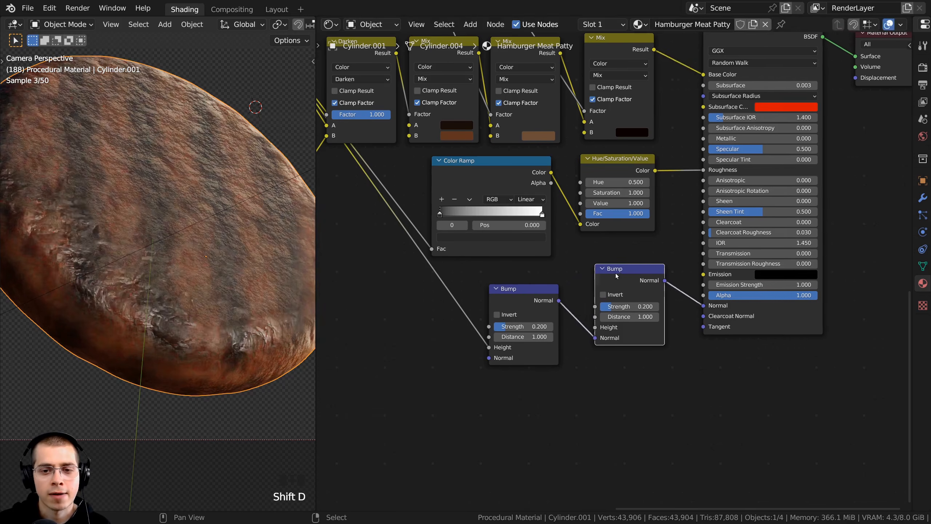
{"action": "scroll", "coordinate": [507, 318], "scroll_direction": "up", "scroll_amount": 4}
{"action": "left_click", "coordinate": [494, 312]}
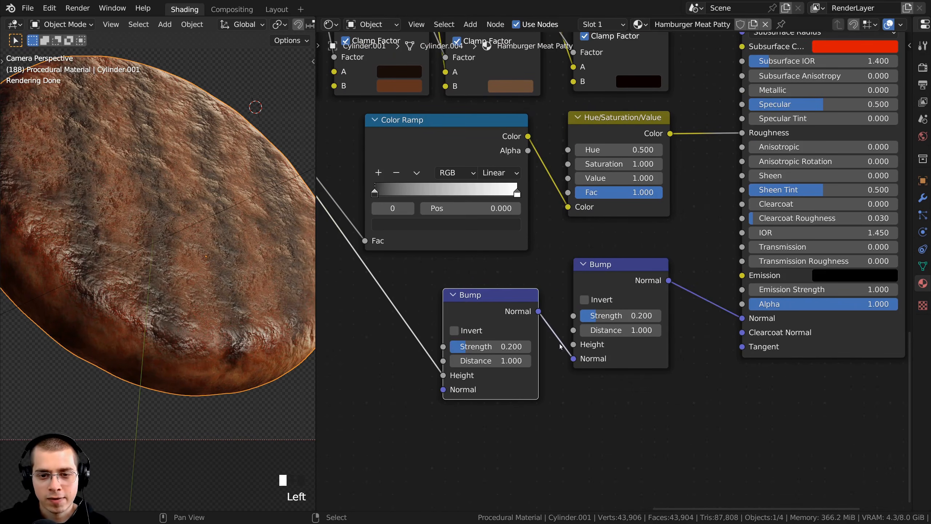
Connect the Color output of the Cooked Texture's Color Ramp to the second Bump node's Height
{"action": "scroll", "coordinate": [434, 169], "scroll_direction": "down", "scroll_amount": 7}
{"action": "middle_click_drag", "start_coordinate": [348, 83], "coordinate": [648, 490]}
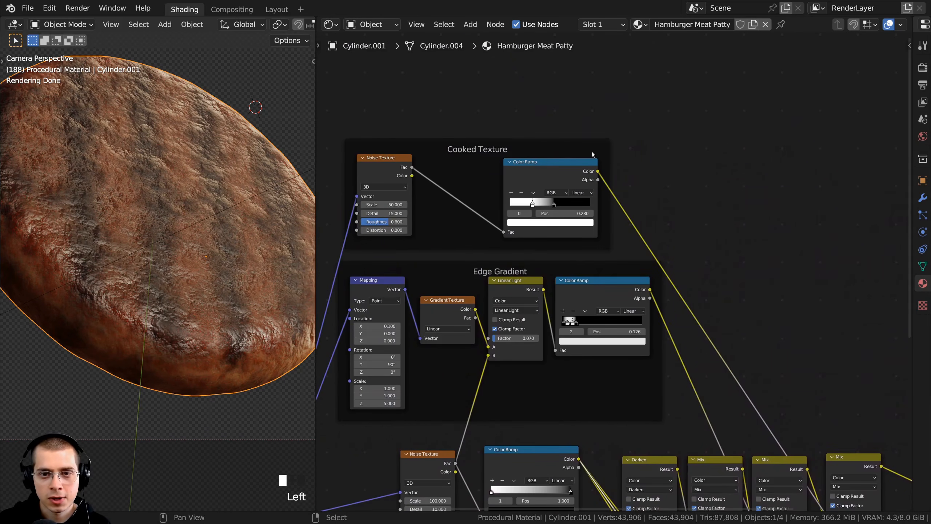
{"action": "left_click_drag", "start_coordinate": [598, 171], "coordinate": [679, 319]}
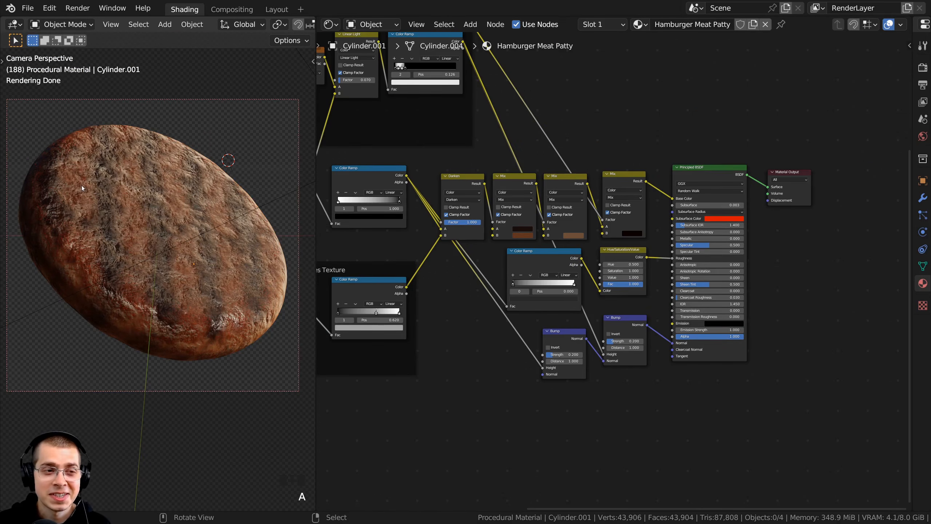
Examine the combined bump detail on the patty's surface and edges up close
{"action": "scroll", "coordinate": [75, 215], "scroll_direction": "up", "scroll_amount": 2}
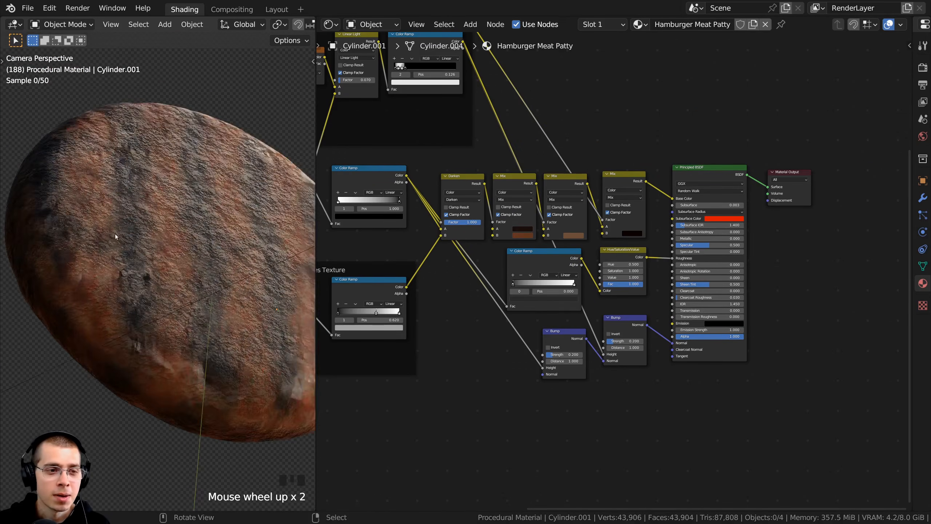
{"action": "middle_click_drag", "start_coordinate": [119, 245], "coordinate": [117, 197], "text": "shift"}
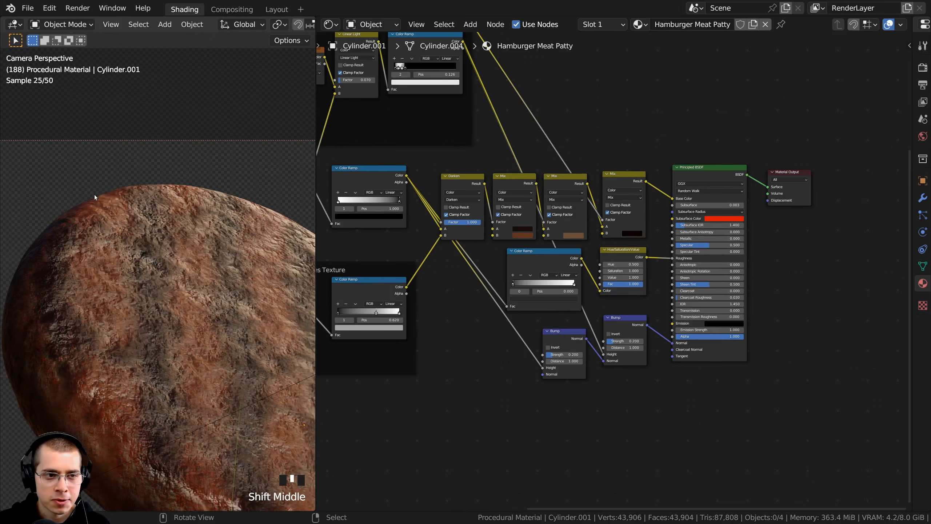
{"action": "scroll", "coordinate": [144, 187], "scroll_direction": "up", "scroll_amount": 2}
{"action": "middle_click_drag", "start_coordinate": [134, 116], "coordinate": [90, 146], "text": "shift"}
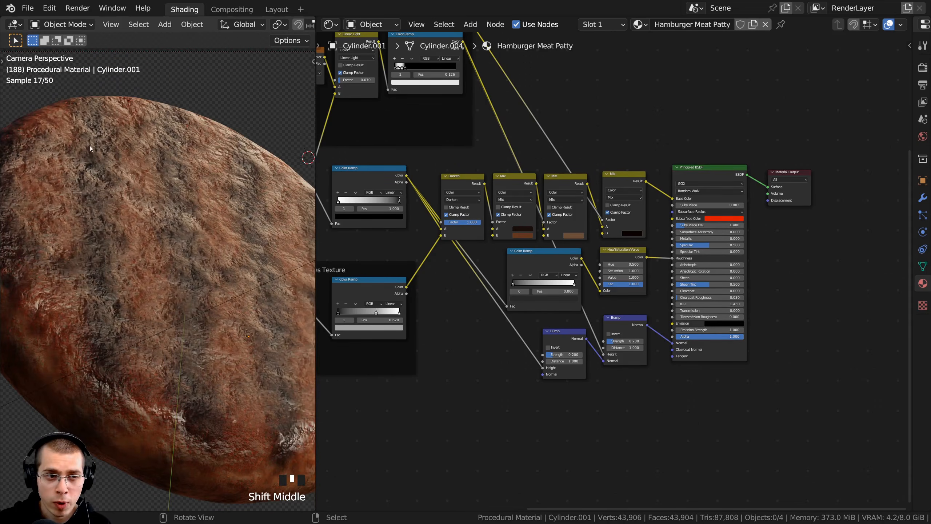
{"action": "middle_click_drag", "start_coordinate": [262, 223], "coordinate": [189, 265], "text": "shift"}
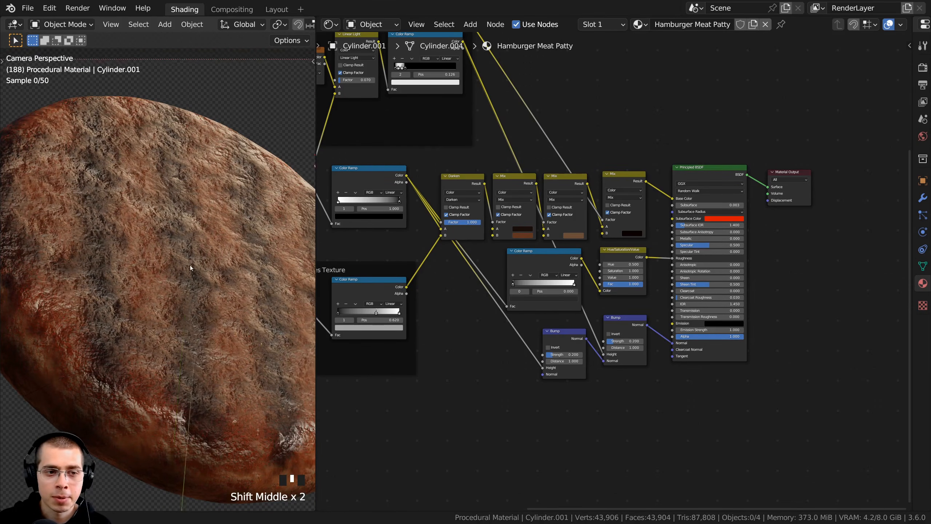
{"action": "scroll", "coordinate": [132, 242], "scroll_direction": "up", "scroll_amount": 1}
{"action": "scroll", "coordinate": [227, 338], "scroll_direction": "down", "scroll_amount": 2}
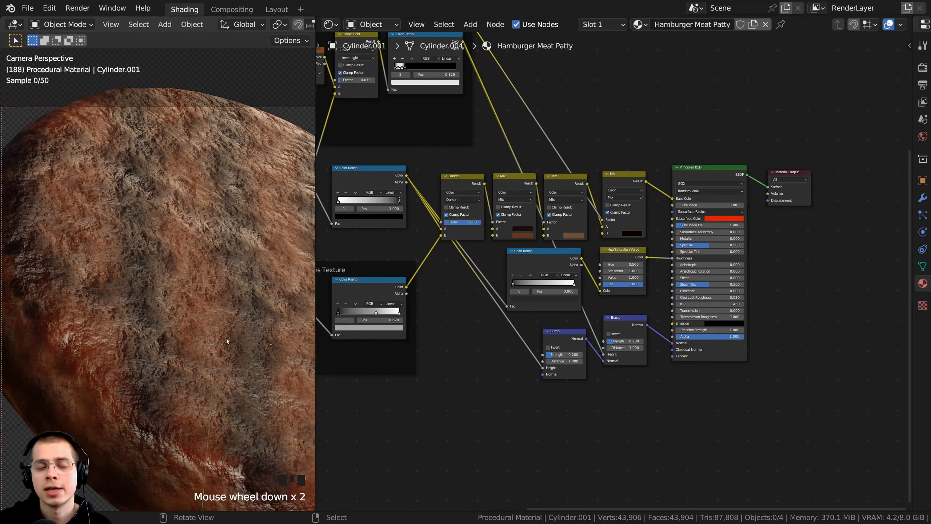
{"action": "middle_click_drag", "start_coordinate": [227, 338], "coordinate": [183, 281], "text": "shift"}
Add a Noise Texture node in the empty space below the two Bump nodes
{"action": "scroll", "coordinate": [499, 372], "scroll_direction": "down", "scroll_amount": 4}
{"action": "middle_click_drag", "start_coordinate": [427, 363], "coordinate": [579, 261]}
{"action": "key", "text": "shift+a"}
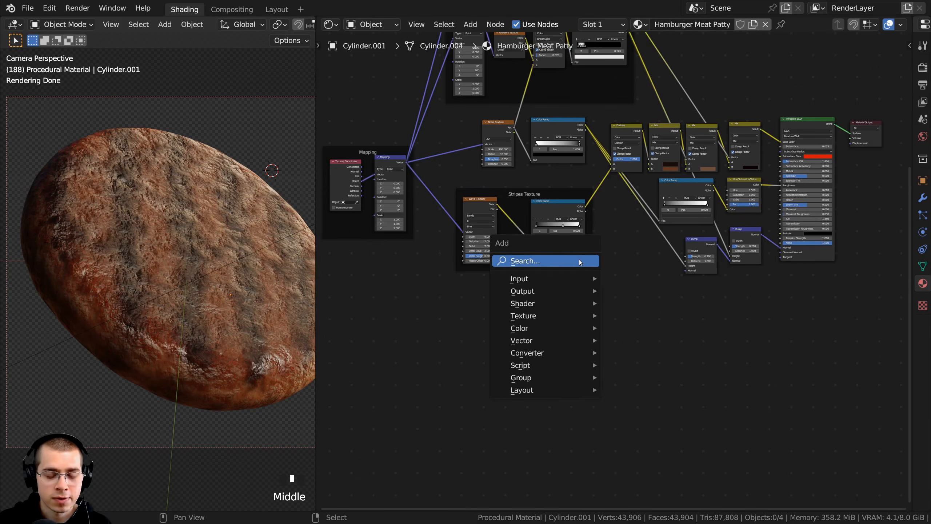
{"action": "left_click", "coordinate": [579, 260]}
{"action": "type", "text": "nois"}
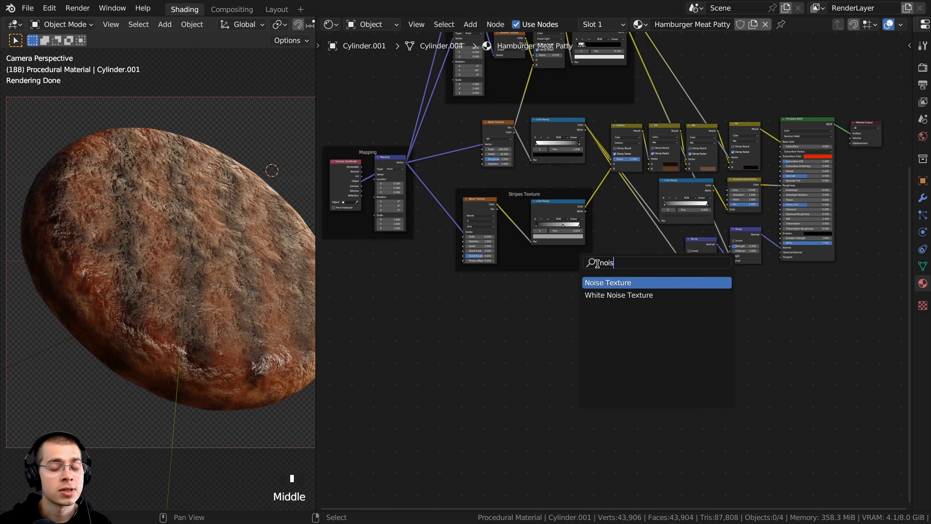
{"action": "key", "text": "Return"}
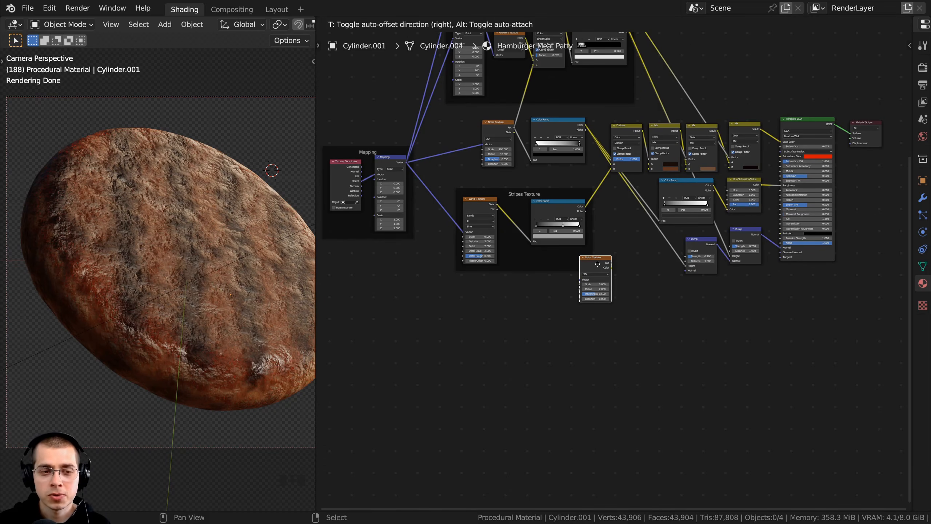
{"action": "left_click", "coordinate": [667, 304]}
Connect the Mapping node's Vector output to the new Noise Texture's Vector input
{"action": "middle_click_drag", "start_coordinate": [497, 289], "coordinate": [585, 320]}
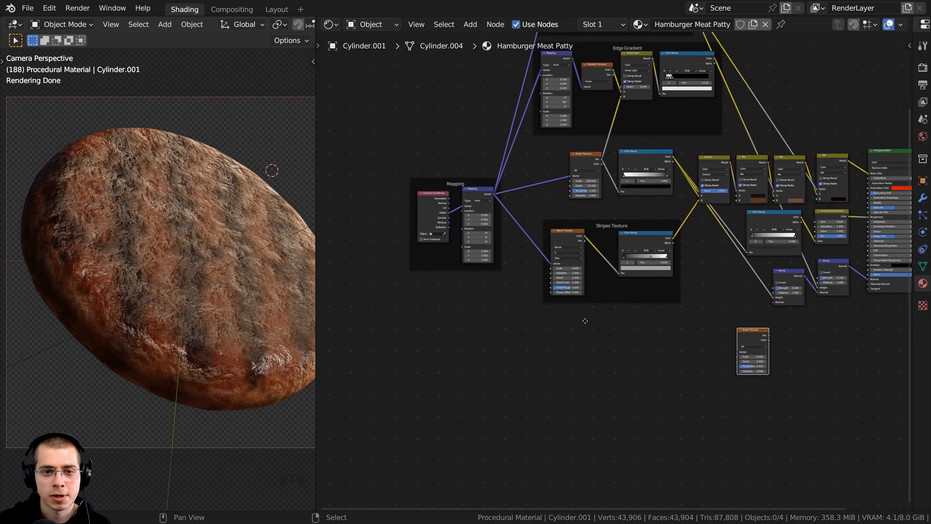
{"action": "scroll", "coordinate": [499, 174], "scroll_direction": "up", "scroll_amount": 2}
{"action": "left_click", "coordinate": [512, 207]}
{"action": "middle_click_drag", "start_coordinate": [512, 208], "coordinate": [455, 157]}
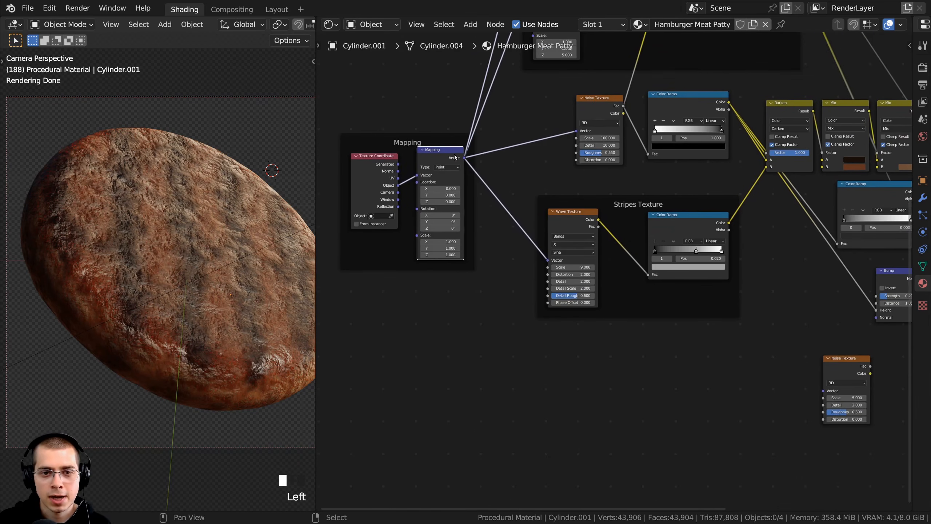
{"action": "left_click_drag", "start_coordinate": [464, 159], "coordinate": [823, 391]}
{"action": "middle_click_drag", "start_coordinate": [824, 387], "coordinate": [641, 326]}
{"action": "scroll", "coordinate": [641, 326], "scroll_direction": "up", "scroll_amount": 4}
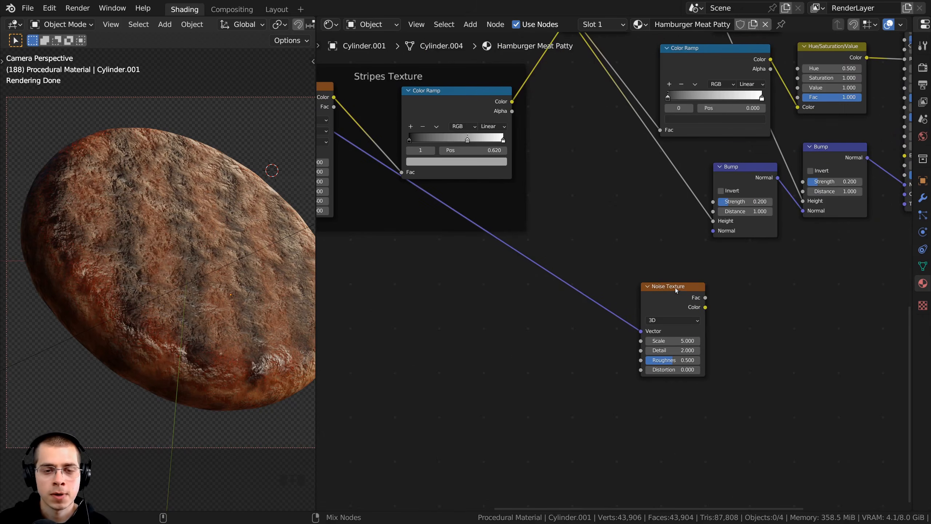
Preview the new Noise Texture on the patty and reroute its Mapping link below the Stripes Texture frame
{"action": "left_click", "coordinate": [670, 296], "text": "ctrl+shift"}
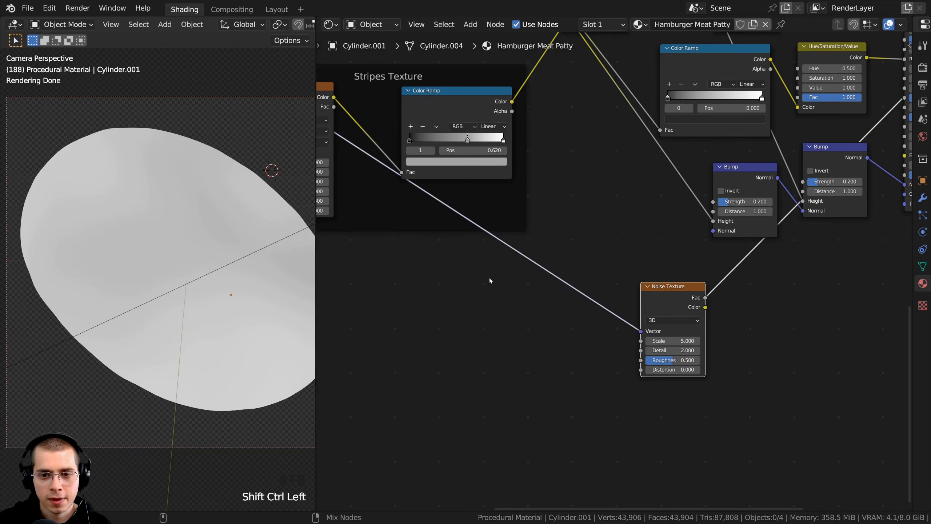
{"action": "scroll", "coordinate": [579, 291], "scroll_direction": "down", "scroll_amount": 1}
{"action": "middle_click_drag", "start_coordinate": [578, 292], "coordinate": [745, 319]}
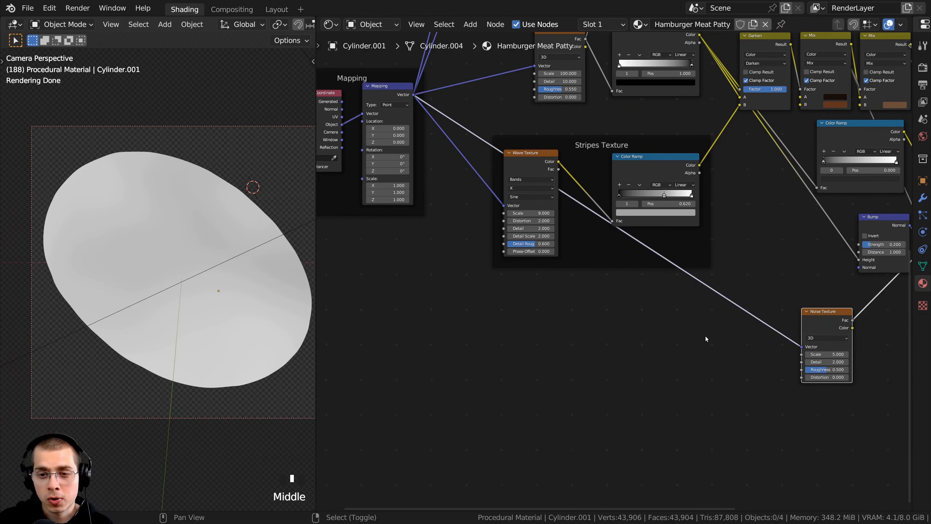
{"action": "mouse_move", "coordinate": [716, 316]}
{"action": "right_mouse_down", "text": "ctrl"}
{"action": "mouse_move", "coordinate": [739, 293]}
{"action": "mouse_move", "coordinate": [554, 297]}
{"action": "mouse_move", "coordinate": [495, 314]}
{"action": "mouse_move", "coordinate": [480, 335]}
{"action": "right_mouse_up", "text": "ctrl"}
{"action": "key", "text": "a"}
{"action": "middle_click_drag", "start_coordinate": [504, 355], "coordinate": [398, 342]}
{"action": "left_click_drag", "start_coordinate": [718, 316], "coordinate": [712, 311]}
{"action": "middle_click_drag", "start_coordinate": [427, 303], "coordinate": [428, 289]}
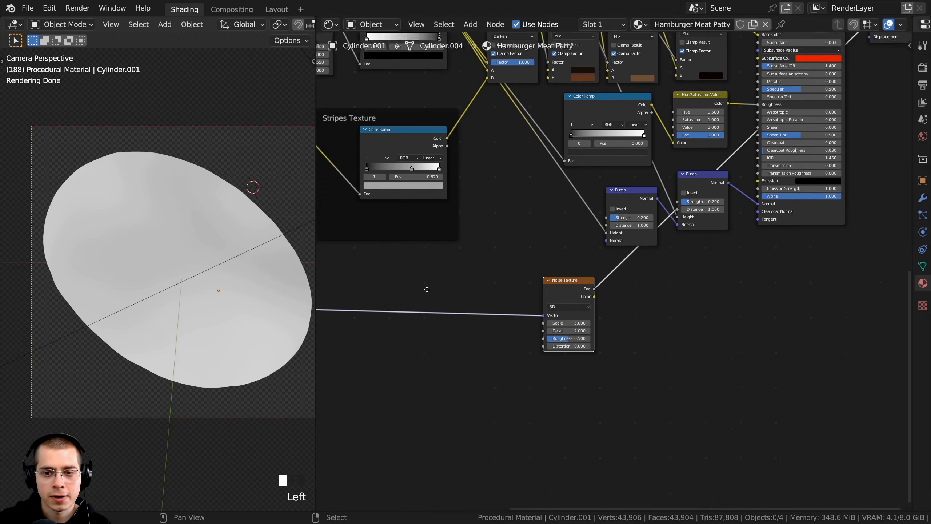
Set the new Noise Texture's Scale to 40 and Detail to 4
{"action": "scroll", "coordinate": [557, 291], "scroll_direction": "up", "scroll_amount": 5}
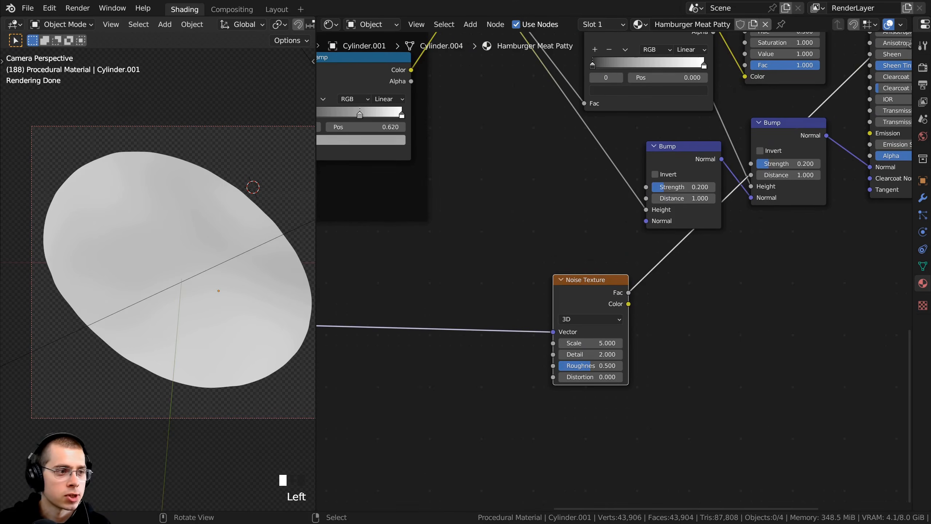
{"action": "left_click", "coordinate": [596, 342]}
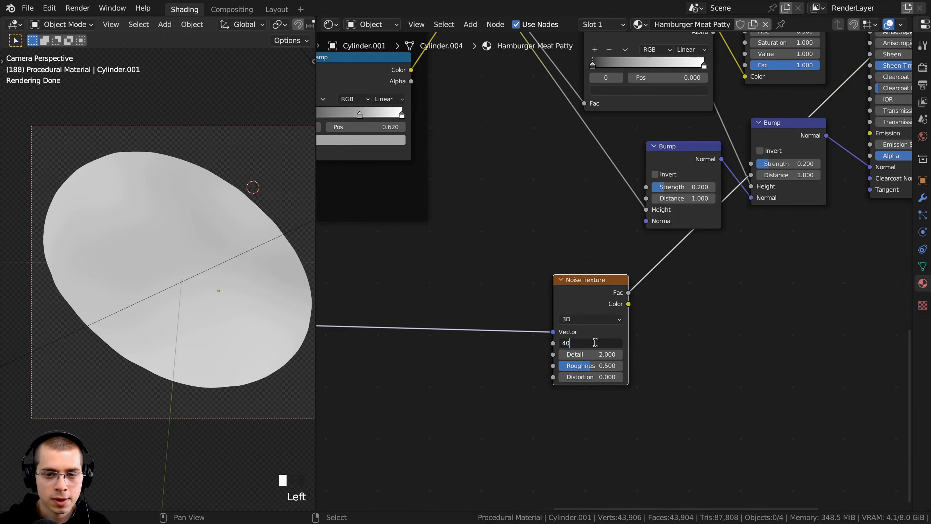
{"action": "type", "text": "40"}
{"action": "key", "text": "Return"}
{"action": "scroll", "coordinate": [229, 349], "scroll_direction": "up", "scroll_amount": 2}
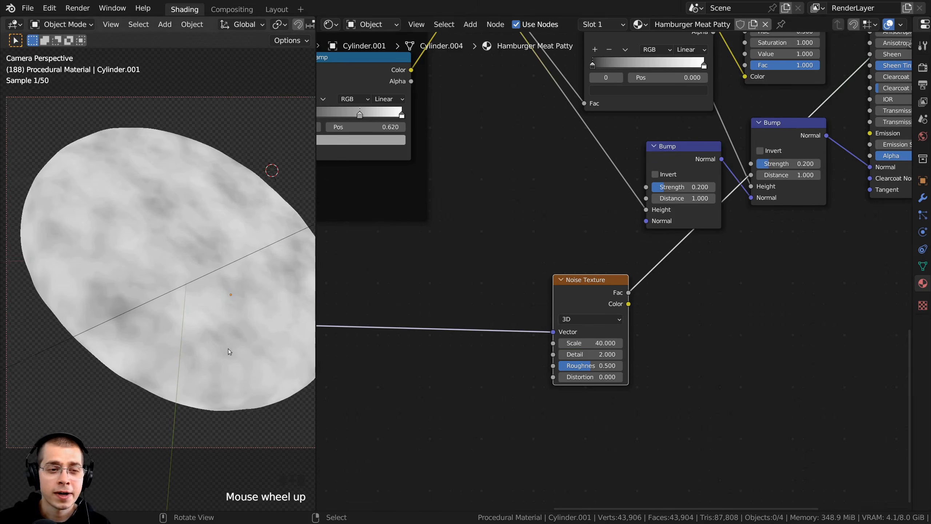
{"action": "scroll", "coordinate": [602, 367], "scroll_direction": "up", "scroll_amount": 1}
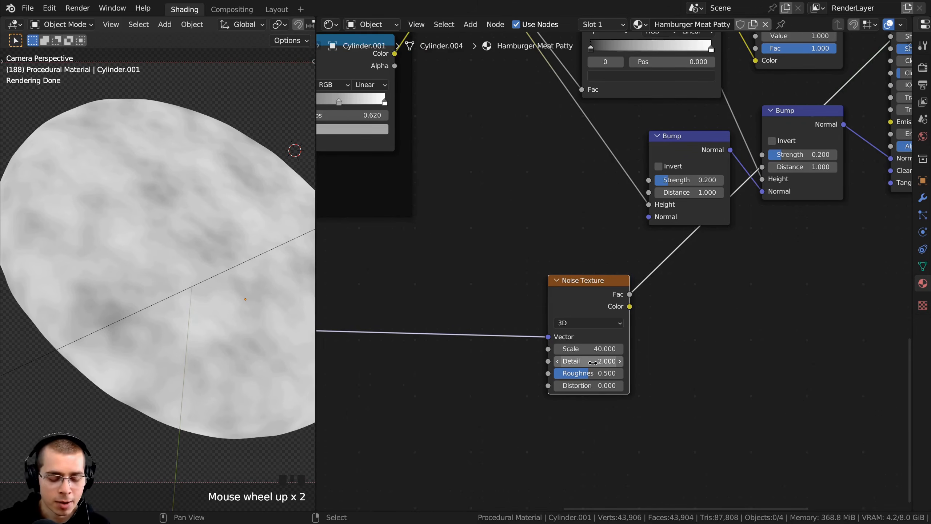
{"action": "left_click", "coordinate": [594, 363]}
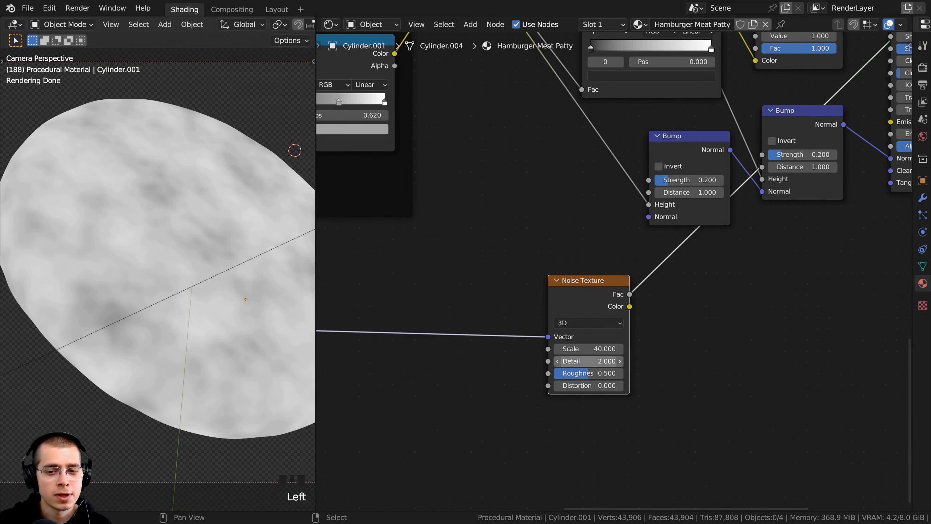
{"action": "type", "text": "4"}
{"action": "left_click", "coordinate": [606, 261]}
Add a Mix Color node to the right of the new Noise Texture, below the Bump nodes
{"action": "middle_click_drag", "start_coordinate": [593, 295], "coordinate": [592, 286]}
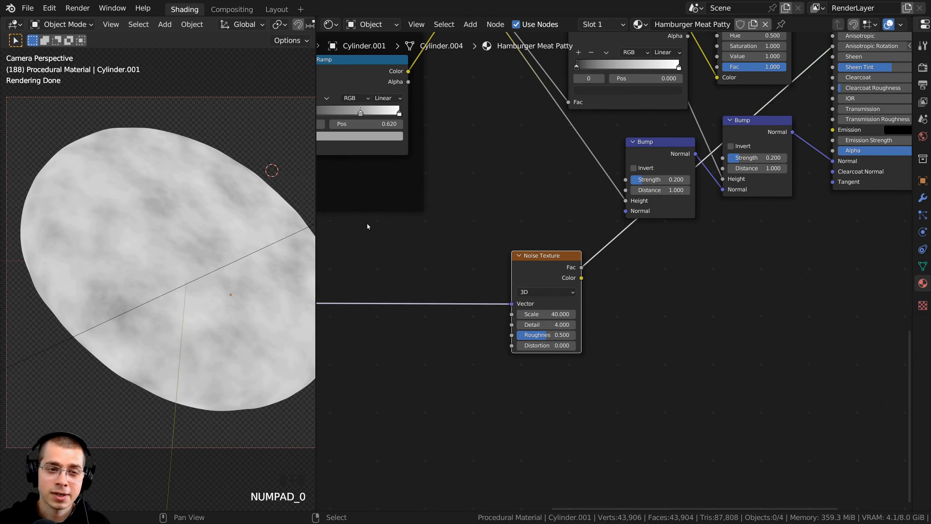
{"action": "scroll", "coordinate": [400, 236], "scroll_direction": "down", "scroll_amount": 1}
{"action": "middle_click_drag", "start_coordinate": [410, 241], "coordinate": [686, 359]}
{"action": "middle_click_drag", "start_coordinate": [707, 318], "coordinate": [469, 231]}
{"action": "scroll", "coordinate": [477, 234], "scroll_direction": "up", "scroll_amount": 1}
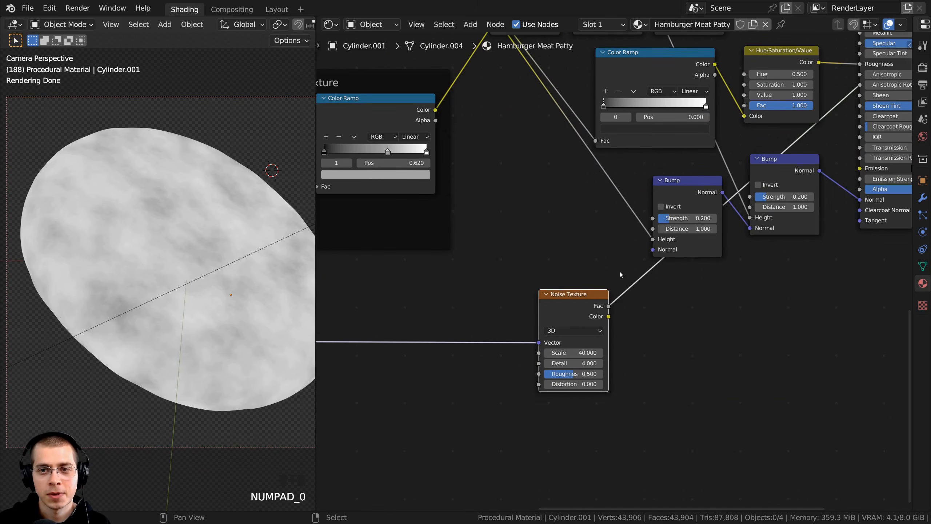
{"action": "key", "text": "shift+a"}
{"action": "type", "text": "mix"}
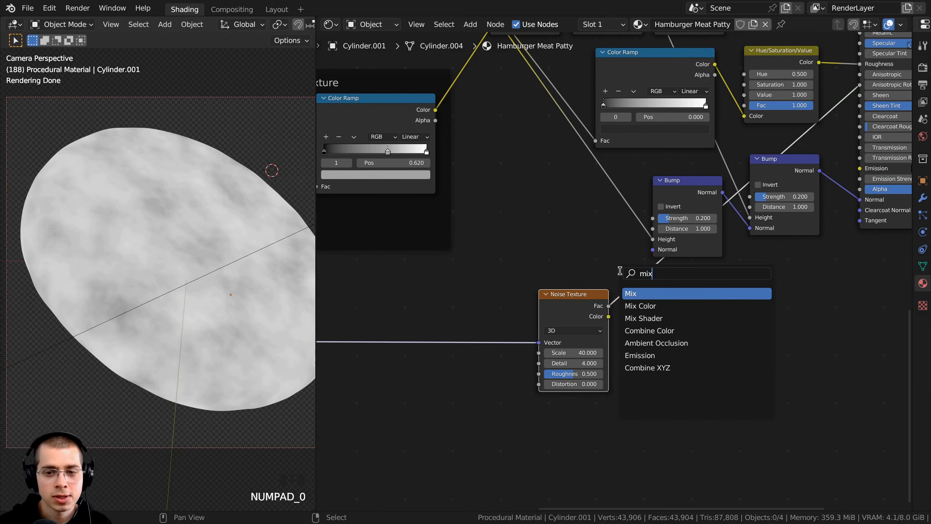
{"action": "key", "text": "Down"}
{"action": "key", "text": "Return"}
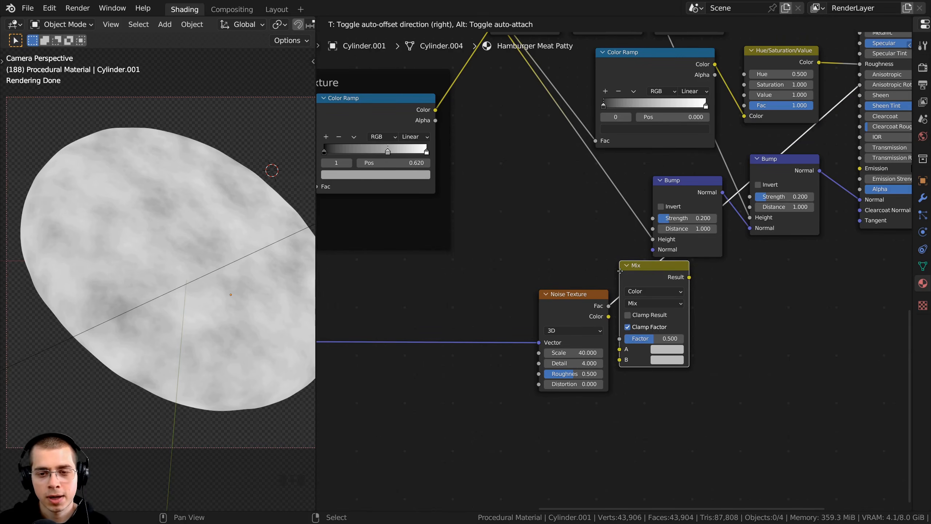
{"action": "left_click", "coordinate": [668, 290]}
{"action": "middle_click_drag", "start_coordinate": [628, 327], "coordinate": [601, 270]}
{"action": "scroll", "coordinate": [600, 270], "scroll_direction": "up", "scroll_amount": 1}
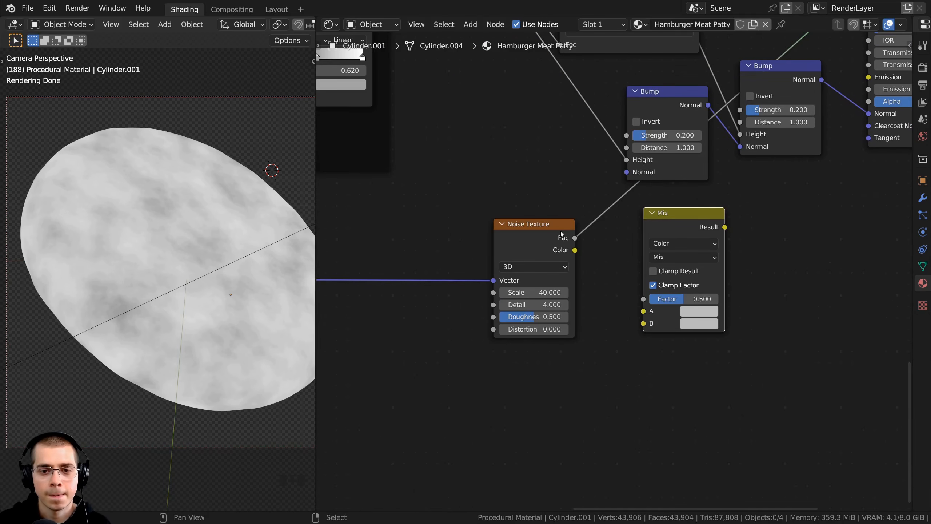
Connect the Noise Texture's Fac to the Mix node's B input and the Stripes Texture Color Ramp's Color to its A input
{"action": "left_click_drag", "start_coordinate": [575, 238], "coordinate": [641, 327]}
{"action": "scroll", "coordinate": [652, 310], "scroll_direction": "down", "scroll_amount": 3}
{"action": "middle_click_drag", "start_coordinate": [521, 273], "coordinate": [626, 377]}
{"action": "middle_click_drag", "start_coordinate": [470, 235], "coordinate": [490, 230]}
{"action": "left_click", "coordinate": [530, 185]}
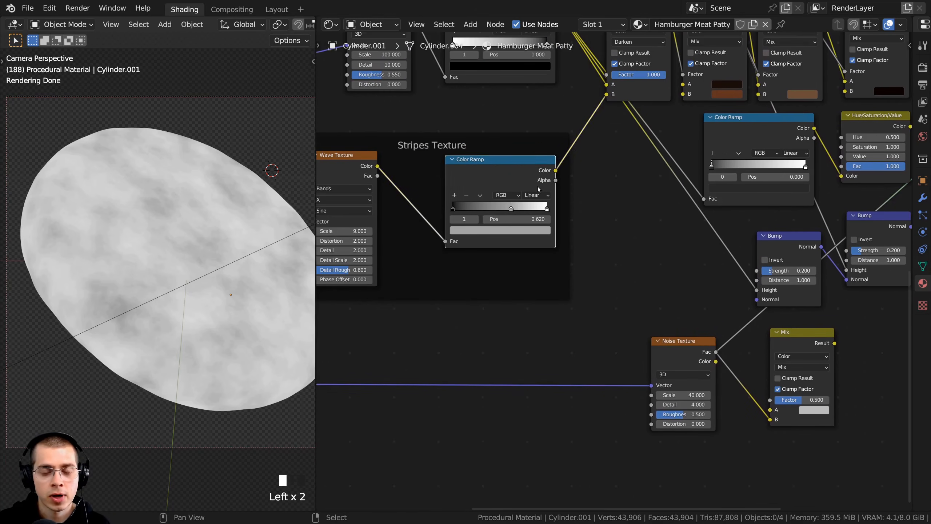
{"action": "middle_click_drag", "start_coordinate": [556, 174], "coordinate": [473, 132]}
{"action": "left_click_drag", "start_coordinate": [473, 131], "coordinate": [686, 369]}
{"action": "middle_click_drag", "start_coordinate": [672, 320], "coordinate": [629, 315]}
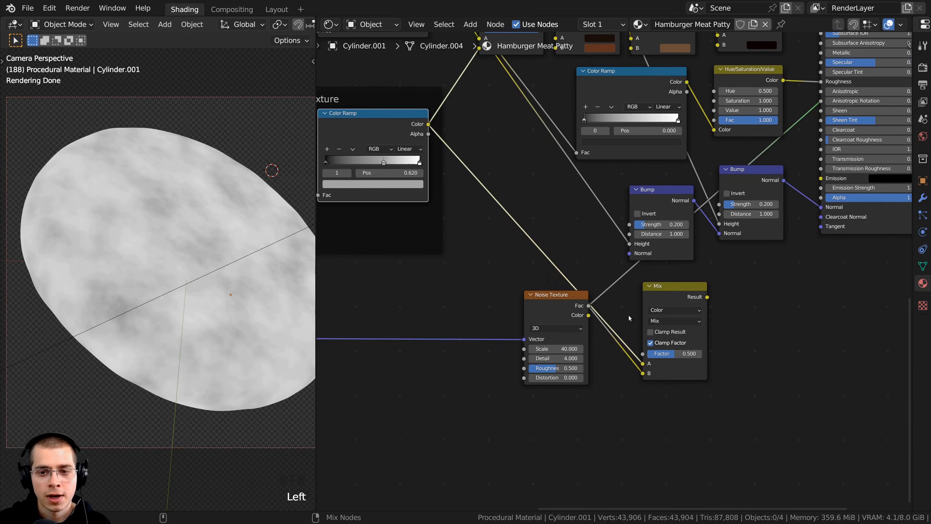
Preview the Mix node's combined stripes and noise on the patty
{"action": "left_click", "coordinate": [662, 295], "text": "ctrl+shift"}
{"action": "scroll", "coordinate": [574, 310], "scroll_direction": "up", "scroll_amount": 2}
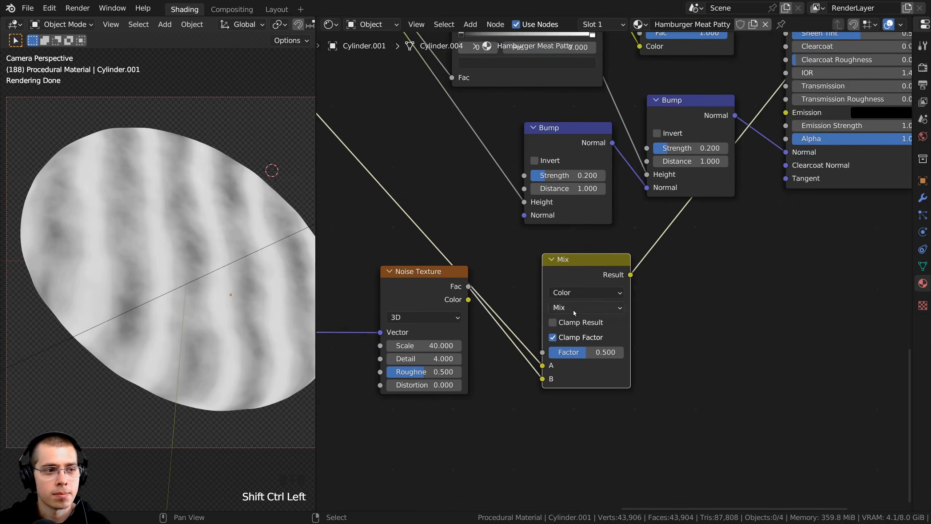
{"action": "scroll", "coordinate": [573, 420], "scroll_direction": "up", "scroll_amount": 4}
{"action": "mouse_move", "coordinate": [590, 352]}
{"action": "left_mouse_down"}
{"action": "mouse_move", "coordinate": [576, 352]}
{"action": "mouse_move", "coordinate": [572, 365]}
{"action": "mouse_move", "coordinate": [614, 366]}
{"action": "mouse_move", "coordinate": [569, 366]}
{"action": "mouse_move", "coordinate": [589, 365]}
{"action": "mouse_move", "coordinate": [581, 366]}
{"action": "left_mouse_up"}
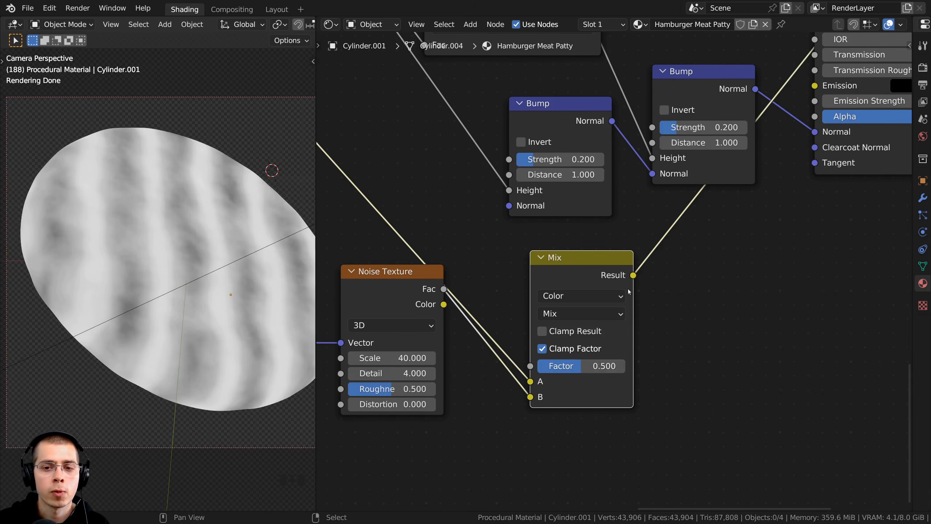
Connect the Mix Result to the Material Output's Displacement and restore the Principled BSDF as its Surface
{"action": "scroll", "coordinate": [565, 287], "scroll_direction": "down", "scroll_amount": 3}
{"action": "middle_click_drag", "start_coordinate": [564, 288], "coordinate": [525, 366]}
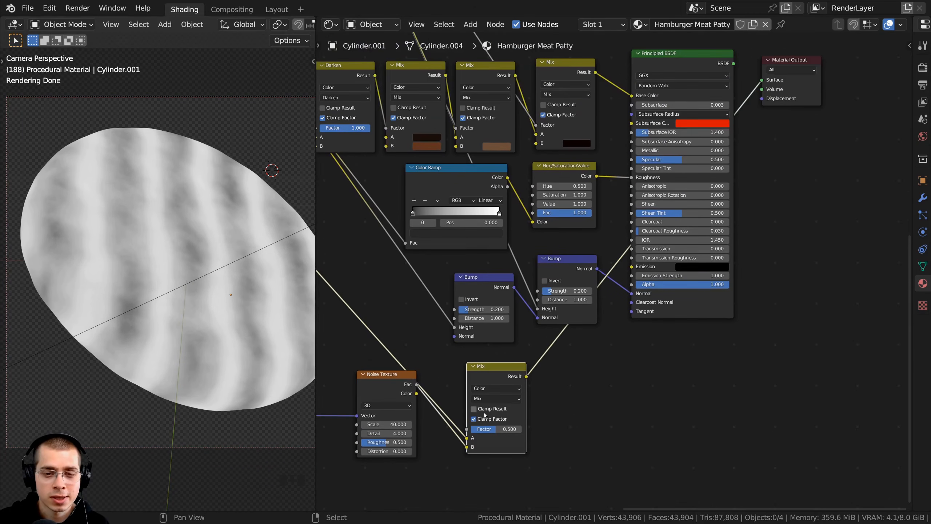
{"action": "left_click_drag", "start_coordinate": [527, 377], "coordinate": [762, 99]}
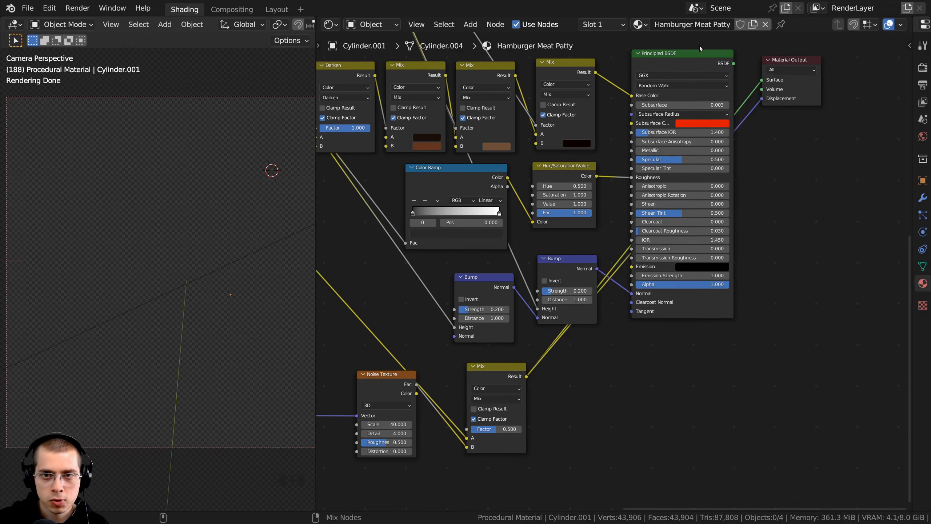
{"action": "left_click", "coordinate": [683, 60], "text": "ctrl+shift"}
{"action": "scroll", "coordinate": [139, 276], "scroll_direction": "down", "scroll_amount": 6}
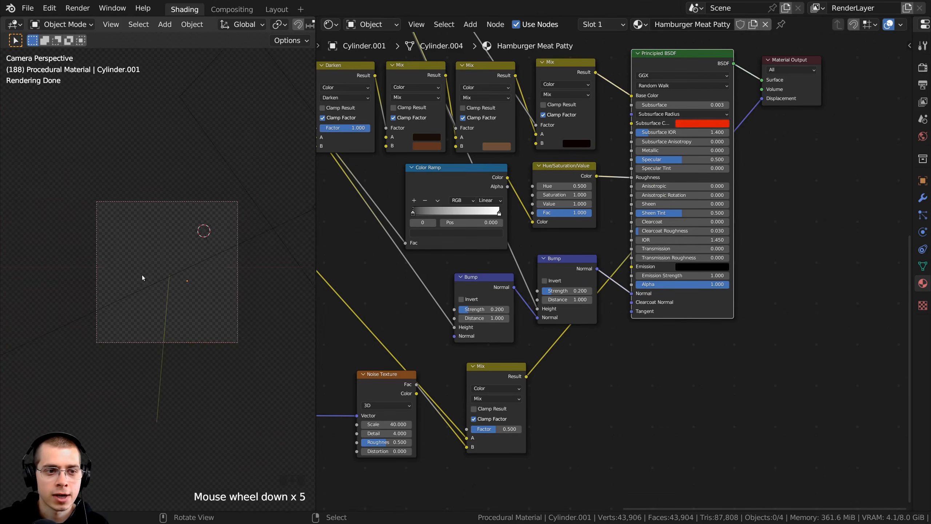
{"action": "middle_click_drag", "start_coordinate": [142, 275], "coordinate": [156, 283]}
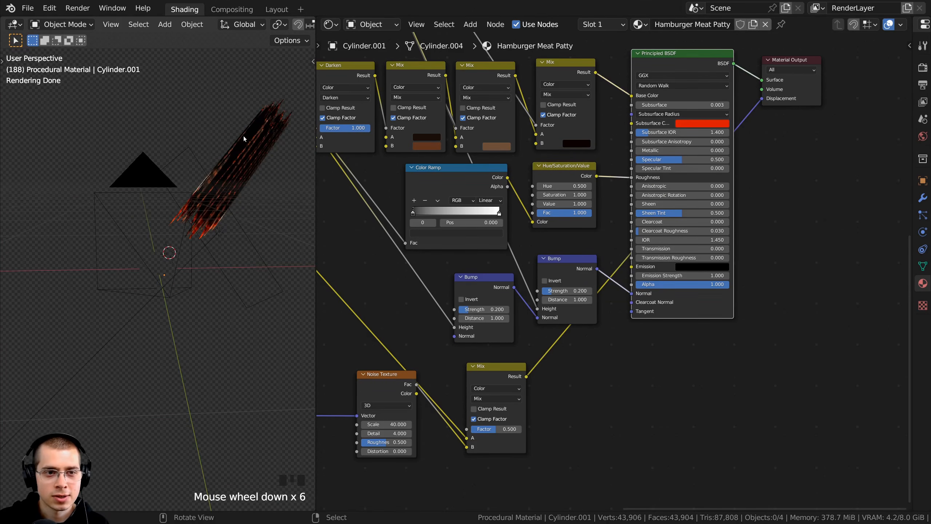
{"action": "middle_click_drag", "start_coordinate": [243, 135], "coordinate": [233, 239]}
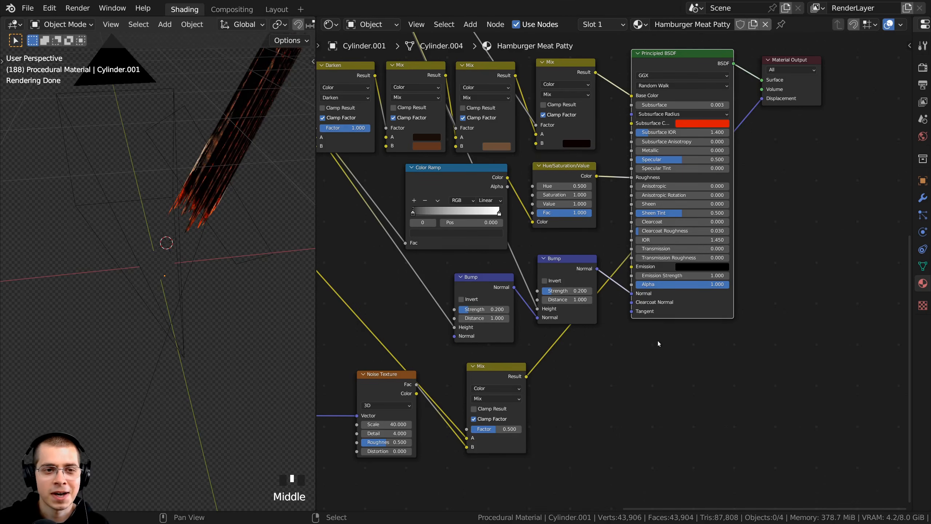
Insert a Displacement node on the link between the Mix node and the Material Output, below the Principled BSDF
{"action": "middle_click_drag", "start_coordinate": [517, 363], "coordinate": [513, 357]}
{"action": "scroll", "coordinate": [513, 356], "scroll_direction": "up", "scroll_amount": 1}
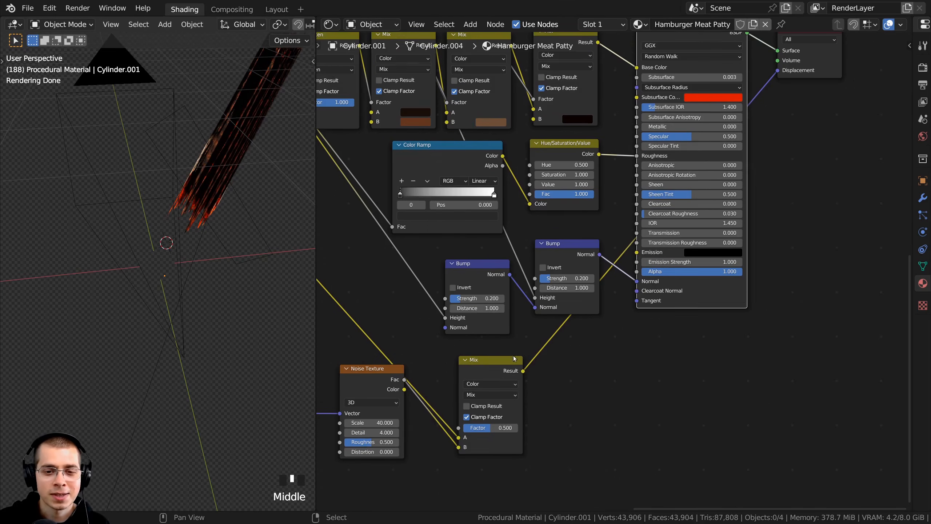
{"action": "left_click", "coordinate": [491, 370]}
{"action": "middle_click_drag", "start_coordinate": [647, 333], "coordinate": [647, 307]}
{"action": "scroll", "coordinate": [647, 307], "scroll_direction": "up", "scroll_amount": 1}
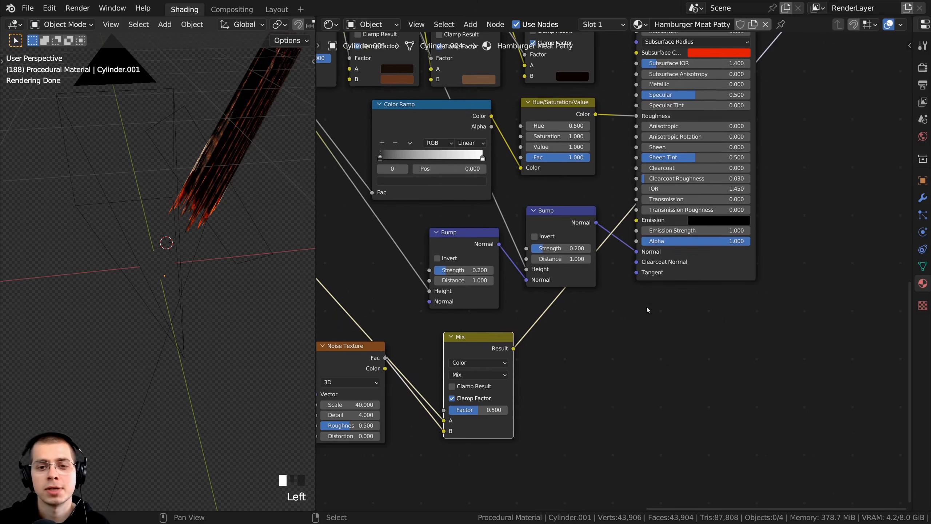
{"action": "key", "text": "shift+a"}
{"action": "left_click", "coordinate": [608, 264]}
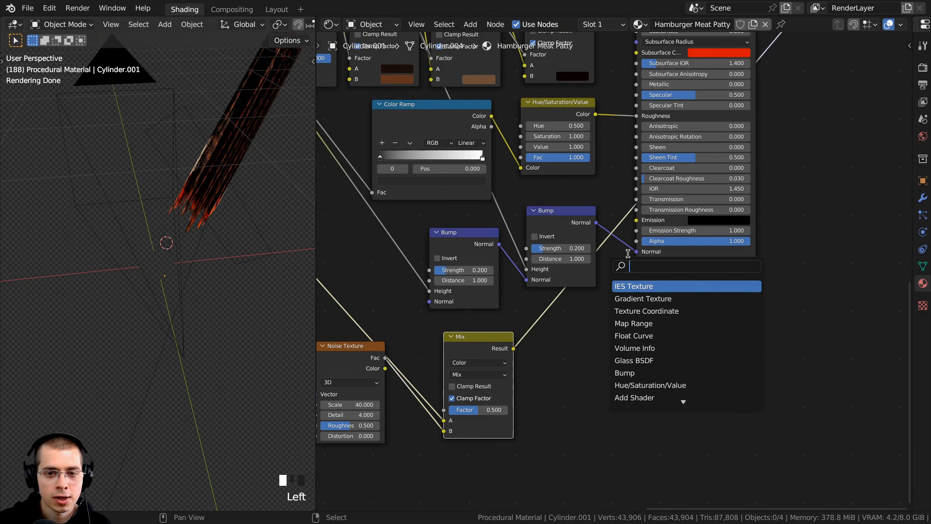
{"action": "type", "text": "dis"}
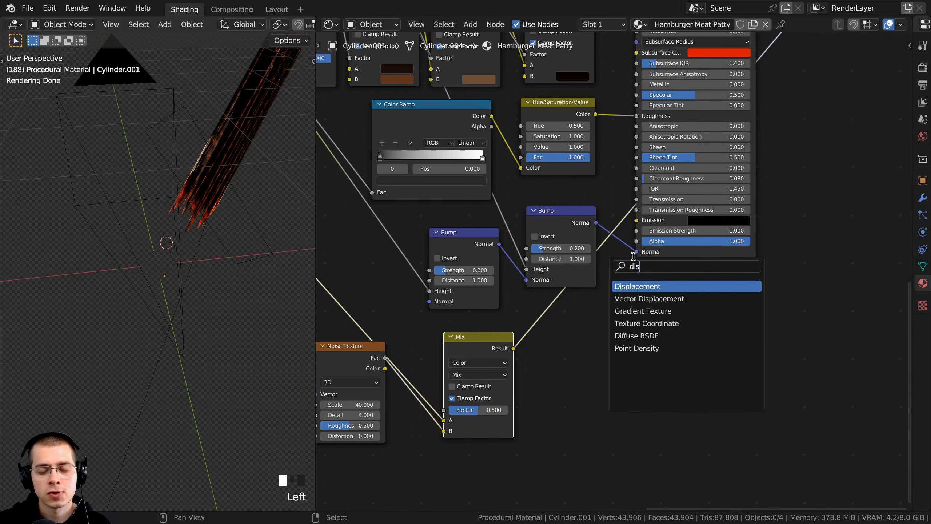
{"action": "left_click", "coordinate": [649, 286]}
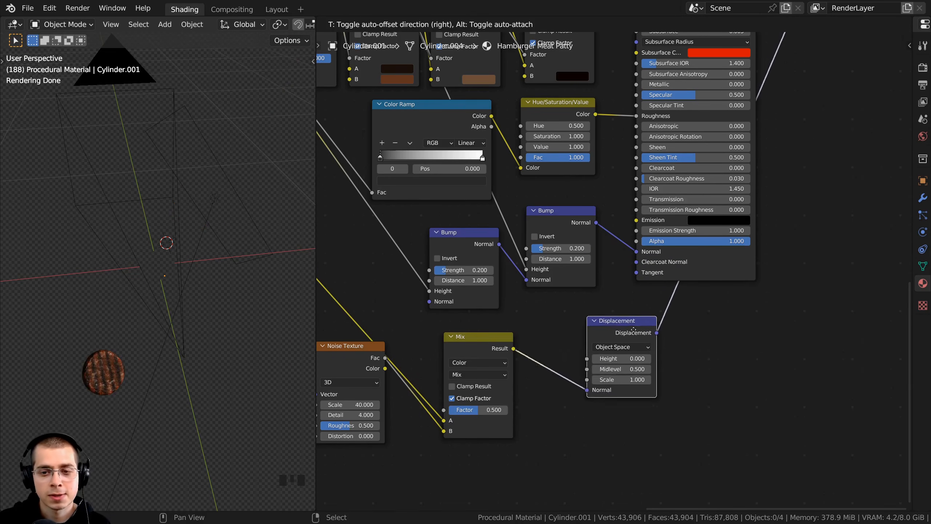
{"action": "left_click", "coordinate": [720, 308]}
Move the Mix Result link from the Displacement node's Normal input to its Height input
{"action": "middle_click_drag", "start_coordinate": [156, 309], "coordinate": [182, 252], "text": "shift"}
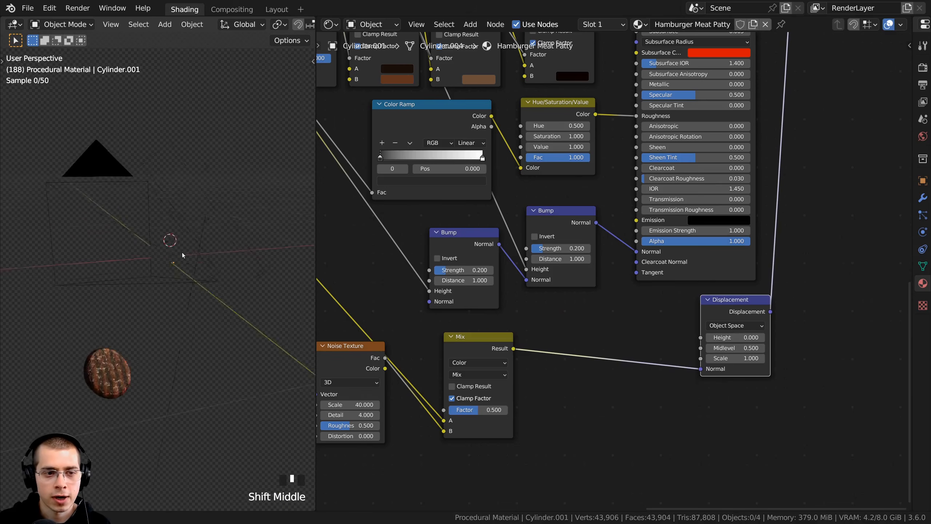
{"action": "scroll", "coordinate": [189, 256], "scroll_direction": "up", "scroll_amount": 2}
{"action": "middle_click_drag", "start_coordinate": [168, 301], "coordinate": [158, 307]}
{"action": "scroll", "coordinate": [535, 382], "scroll_direction": "up", "scroll_amount": 2}
{"action": "middle_click_drag", "start_coordinate": [535, 382], "coordinate": [501, 360]}
{"action": "left_click", "coordinate": [450, 326]}
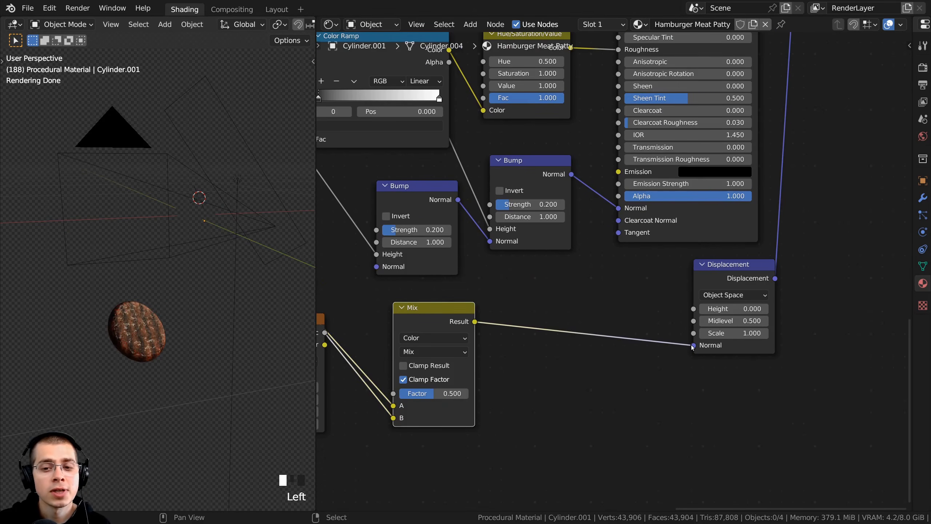
{"action": "left_click_drag", "start_coordinate": [693, 346], "coordinate": [693, 309]}
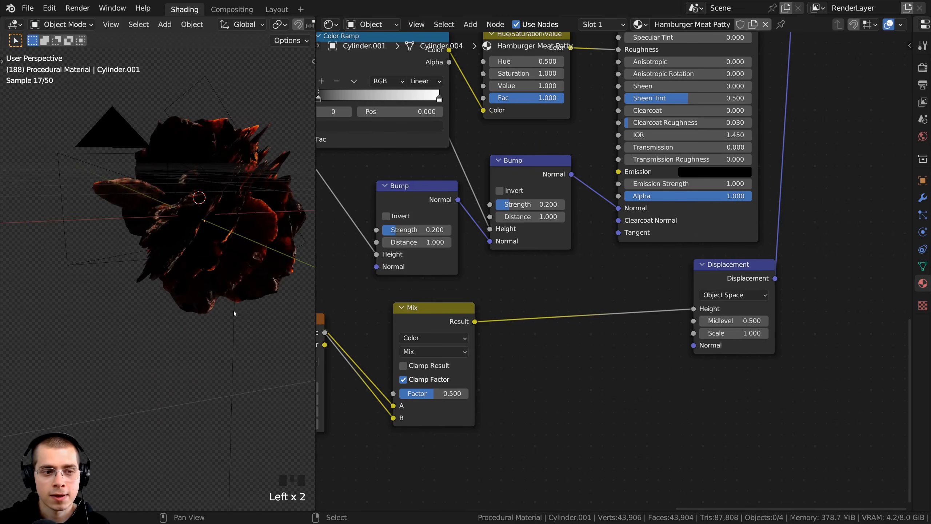
{"action": "middle_click_drag", "start_coordinate": [233, 309], "coordinate": [155, 359]}
{"action": "left_click_drag", "start_coordinate": [736, 266], "coordinate": [730, 265]}
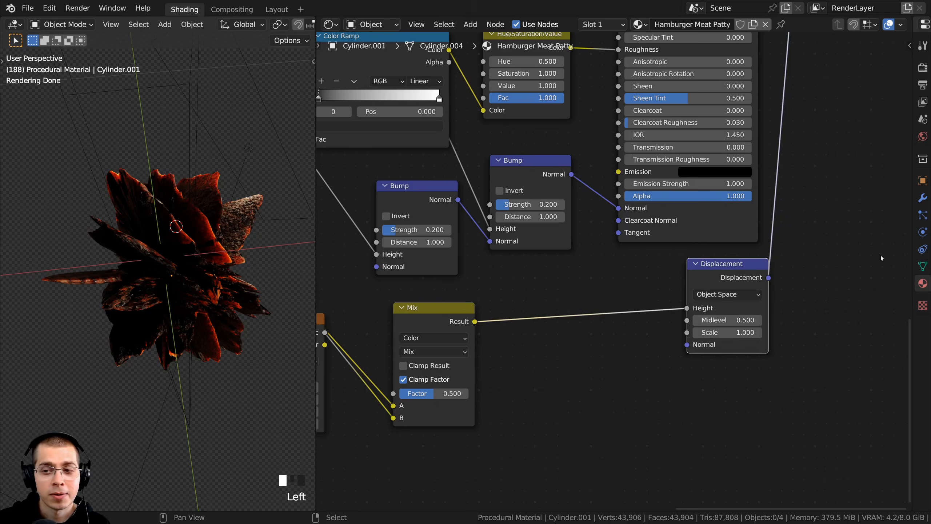
Check the material's surface displacement method and the scene's render engine in the properties
{"action": "left_click_drag", "start_coordinate": [910, 250], "coordinate": [605, 257]}
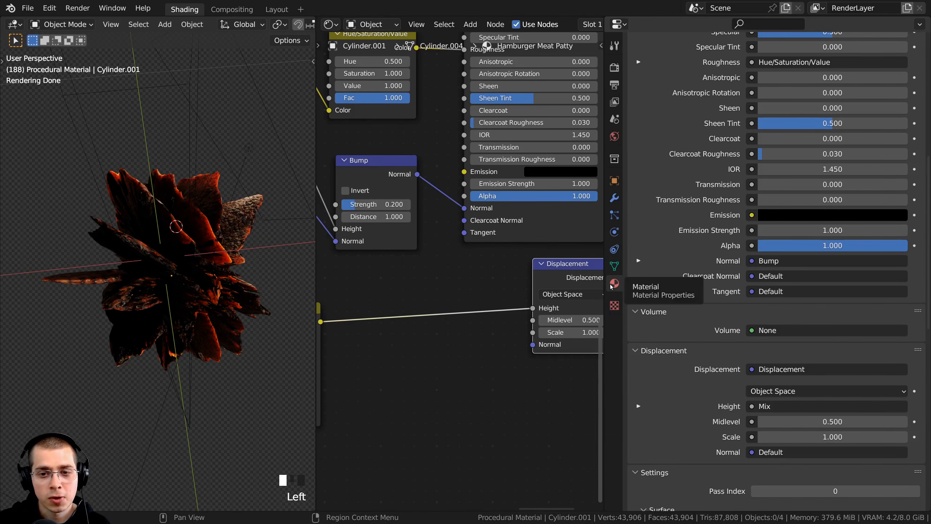
{"action": "scroll", "coordinate": [642, 281], "scroll_direction": "down", "scroll_amount": 8}
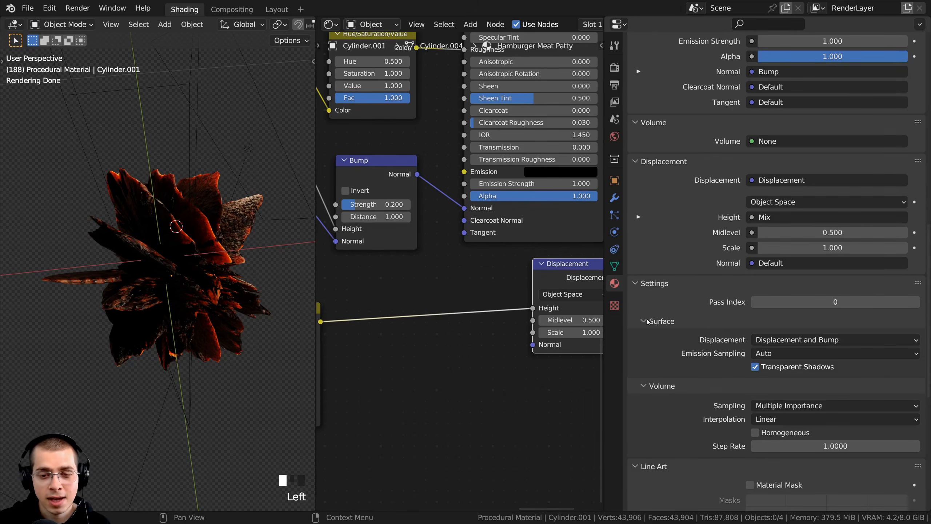
{"action": "left_click", "coordinate": [784, 340]}
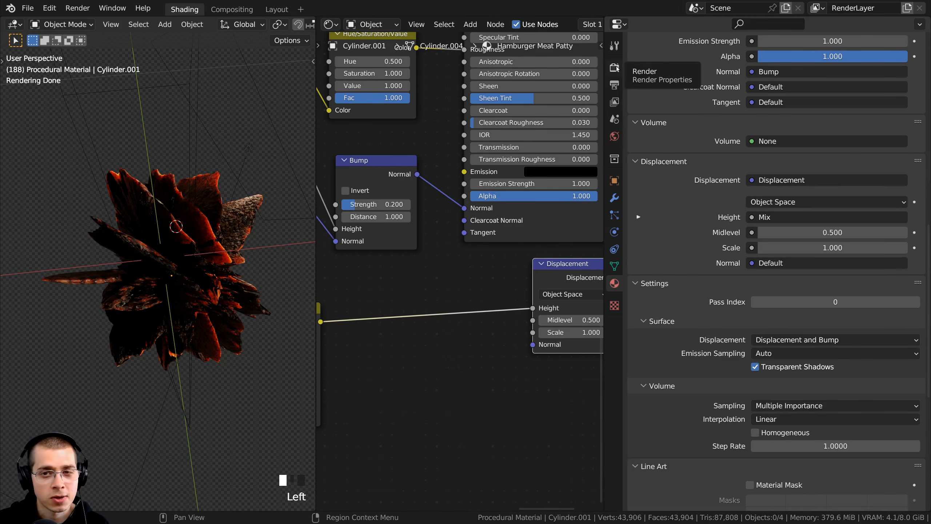
{"action": "left_click", "coordinate": [615, 68]}
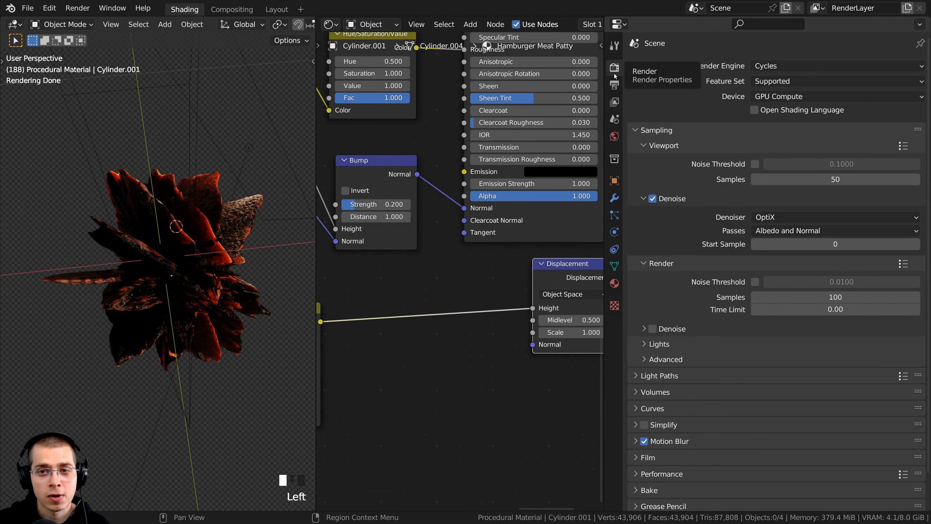
{"action": "left_click", "coordinate": [793, 70]}
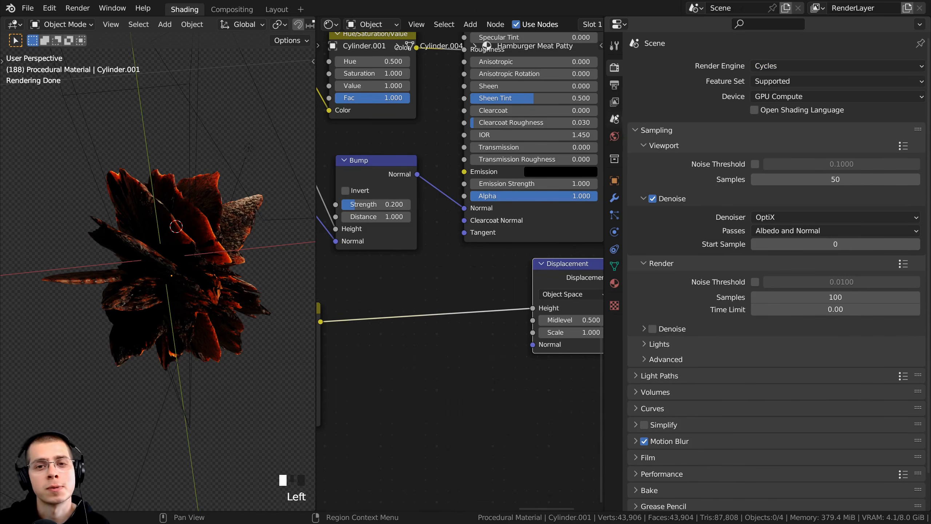
{"action": "left_click_drag", "start_coordinate": [607, 108], "coordinate": [914, 125]}
Set the Displacement node's Scale to 0.1 and inspect the patty up close
{"action": "middle_click_drag", "start_coordinate": [220, 293], "coordinate": [146, 293]}
{"action": "left_click", "coordinate": [700, 294]}
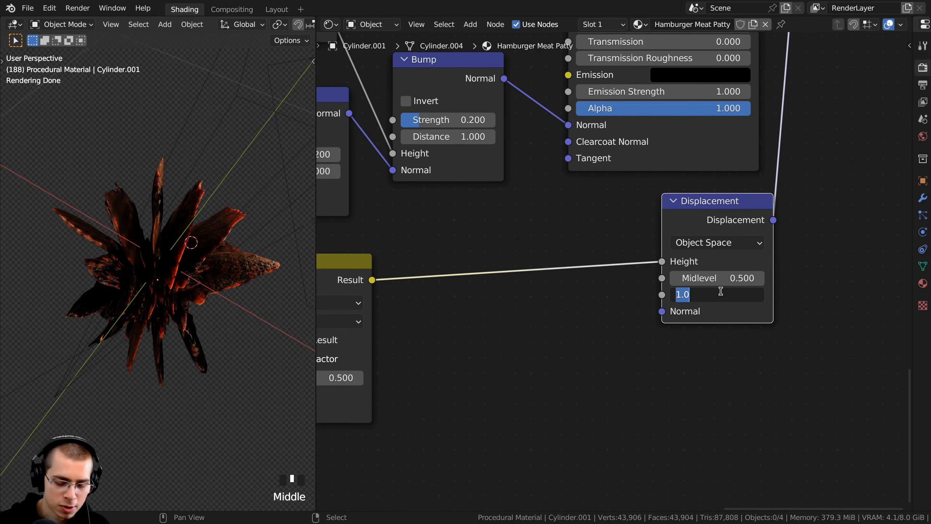
{"action": "type", "text": ".1"}
{"action": "key", "text": "Return"}
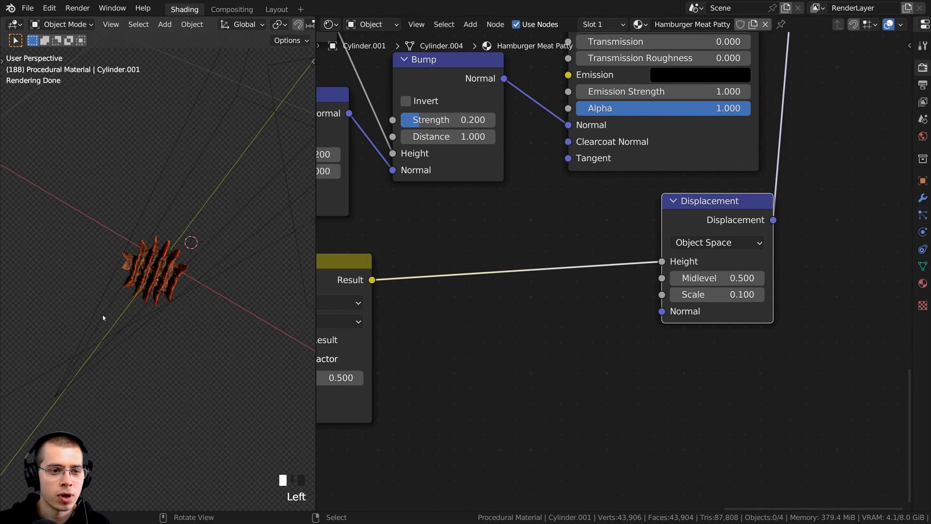
{"action": "scroll", "coordinate": [104, 318], "scroll_direction": "up", "scroll_amount": 5}
{"action": "middle_click_drag", "start_coordinate": [104, 318], "coordinate": [204, 192]}
{"action": "scroll", "coordinate": [152, 291], "scroll_direction": "up", "scroll_amount": 4}
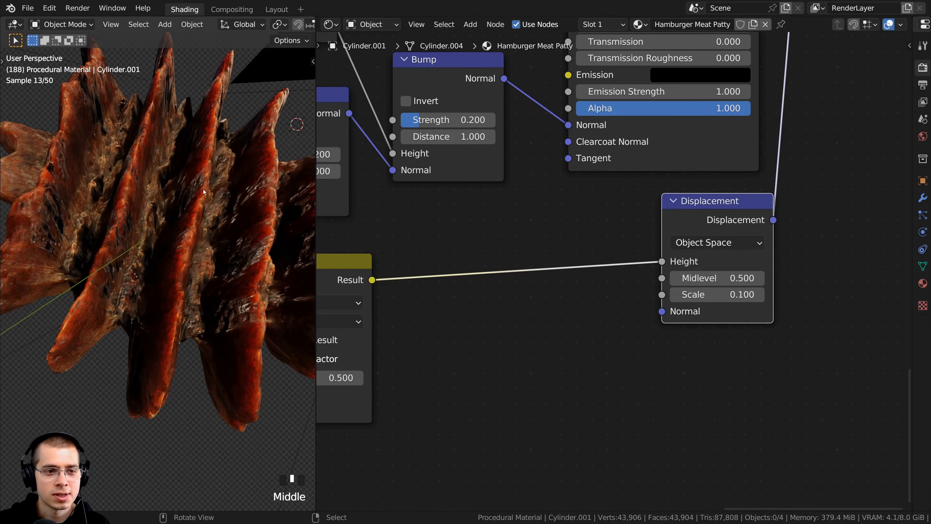
Set the Displacement node's Scale to 0.013
{"action": "middle_click_drag", "start_coordinate": [702, 356], "coordinate": [686, 361]}
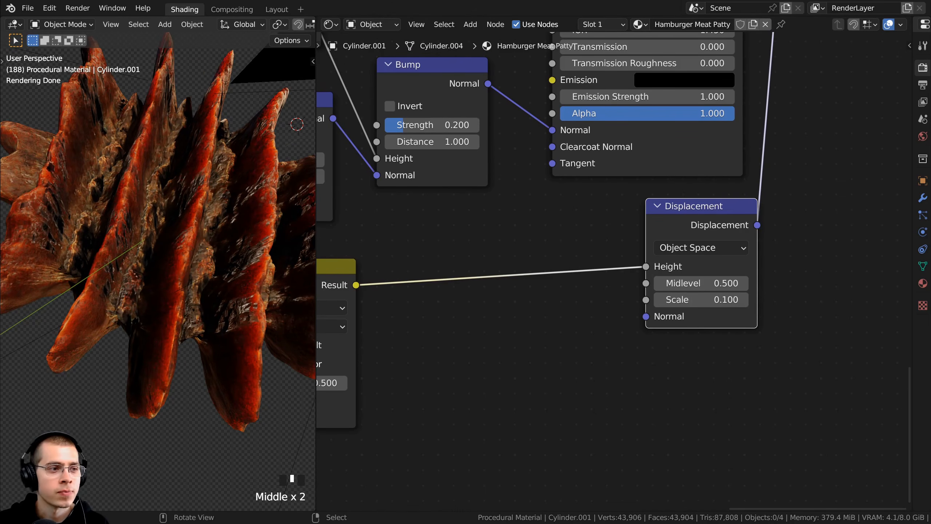
{"action": "double_click", "coordinate": [712, 300]}
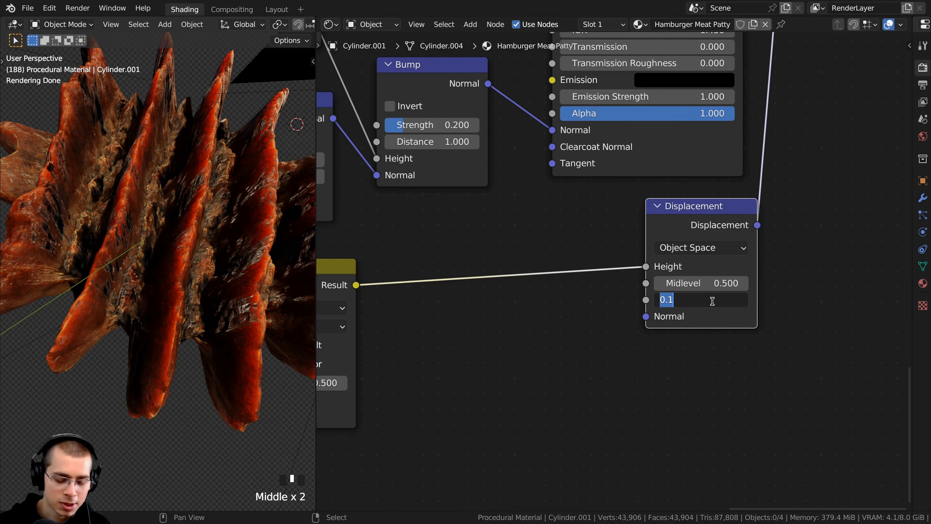
{"action": "type", "text": ".013"}
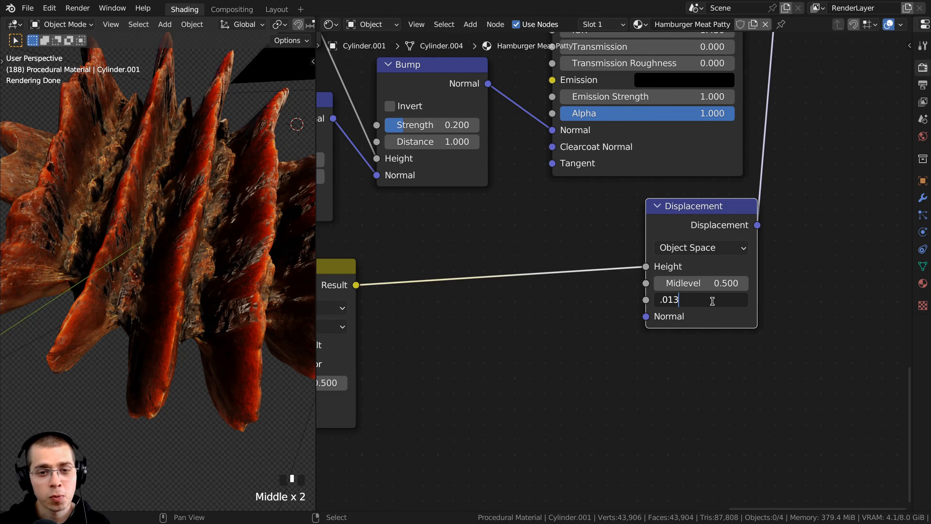
{"action": "key", "text": "Return"}
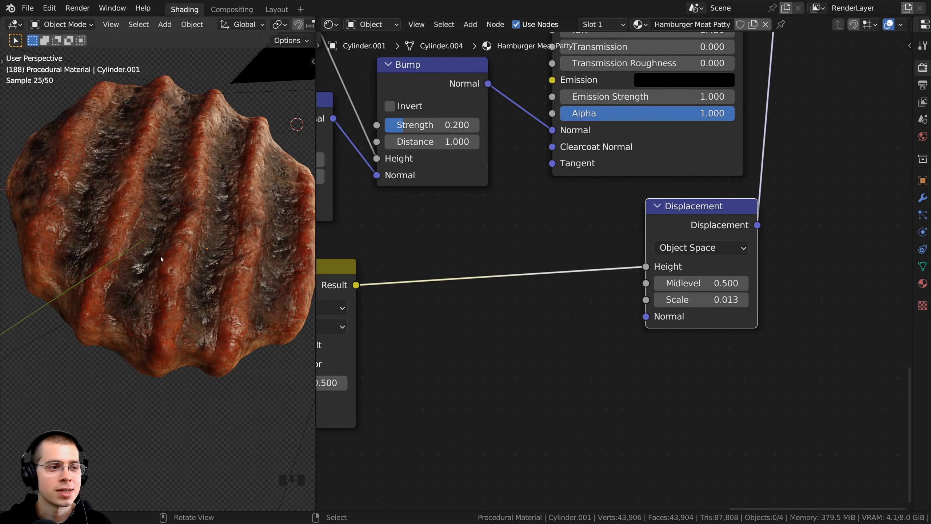
Look at the patty through the scene camera, framed large in the viewport
{"action": "key", "text": "KP_0"}
{"action": "scroll", "coordinate": [107, 284], "scroll_direction": "up", "scroll_amount": 2}
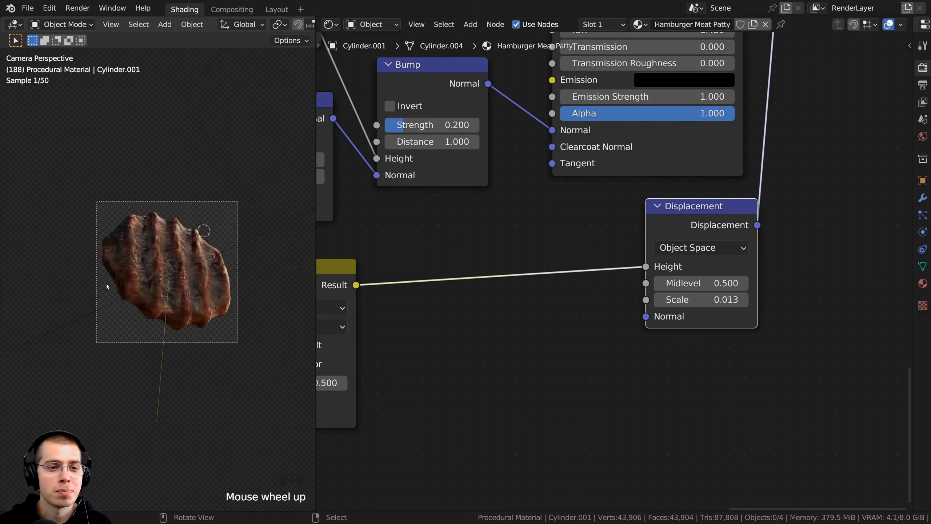
{"action": "middle_click_drag", "start_coordinate": [106, 284], "coordinate": [131, 287], "text": "shift"}
{"action": "scroll", "coordinate": [111, 253], "scroll_direction": "up", "scroll_amount": 2}
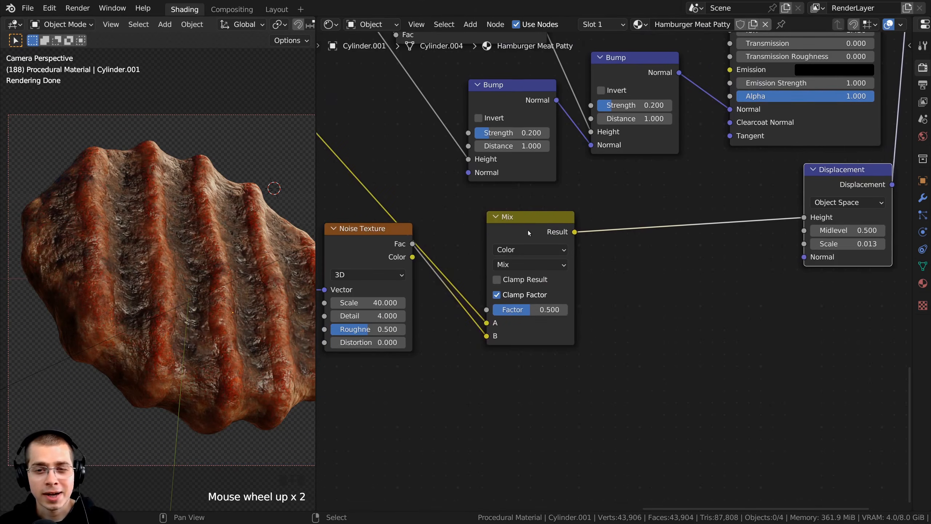
Set the Factor of the Mix node feeding the displacement to 0.9 and inspect the patty
{"action": "left_click", "coordinate": [528, 229]}
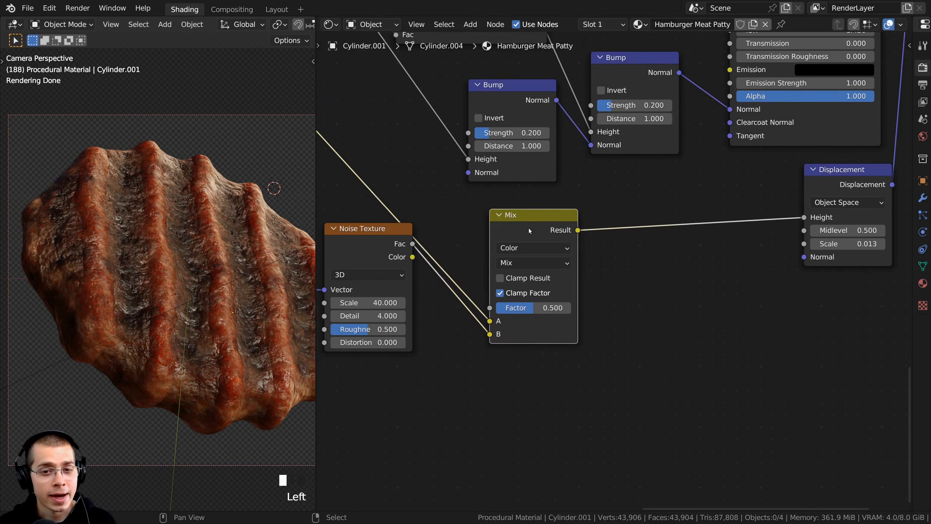
{"action": "scroll", "coordinate": [511, 308], "scroll_direction": "up", "scroll_amount": 2}
{"action": "mouse_move", "coordinate": [509, 319]}
{"action": "left_mouse_down"}
{"action": "mouse_move", "coordinate": [468, 319]}
{"action": "mouse_move", "coordinate": [553, 314]}
{"action": "mouse_move", "coordinate": [485, 314]}
{"action": "mouse_move", "coordinate": [547, 314]}
{"action": "mouse_move", "coordinate": [517, 314]}
{"action": "left_mouse_up"}
{"action": "left_click", "coordinate": [517, 314]}
{"action": "type", "text": "."}
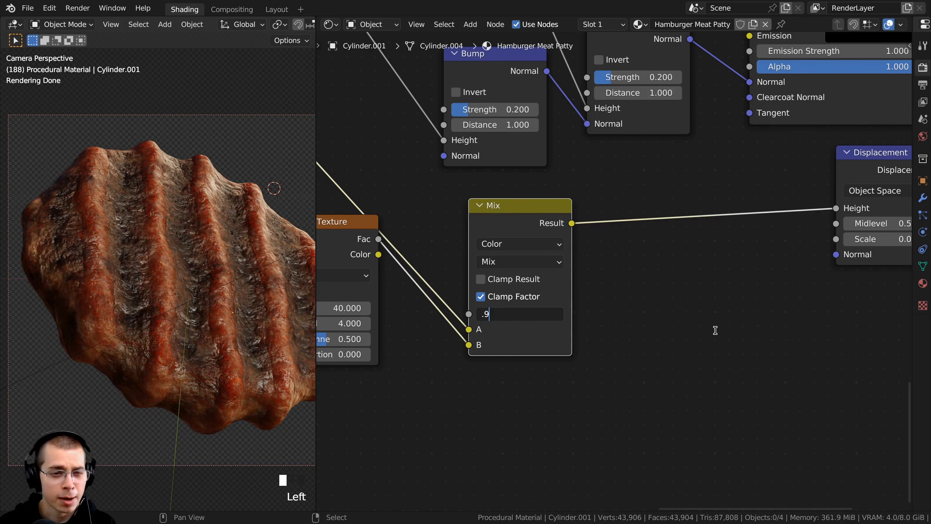
{"action": "type", "text": "9"}
{"action": "key", "text": "Return"}
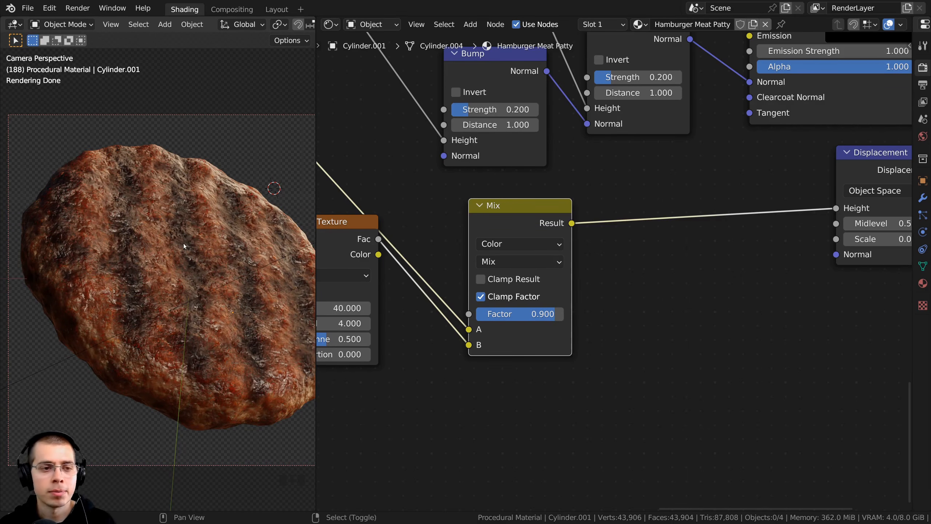
{"action": "middle_click_drag", "start_coordinate": [231, 297], "coordinate": [211, 298], "text": "shift"}
{"action": "scroll", "coordinate": [539, 315], "scroll_direction": "down", "scroll_amount": 4}
{"action": "scroll", "coordinate": [502, 308], "scroll_direction": "up", "scroll_amount": 5}
{"action": "key", "text": "a"}
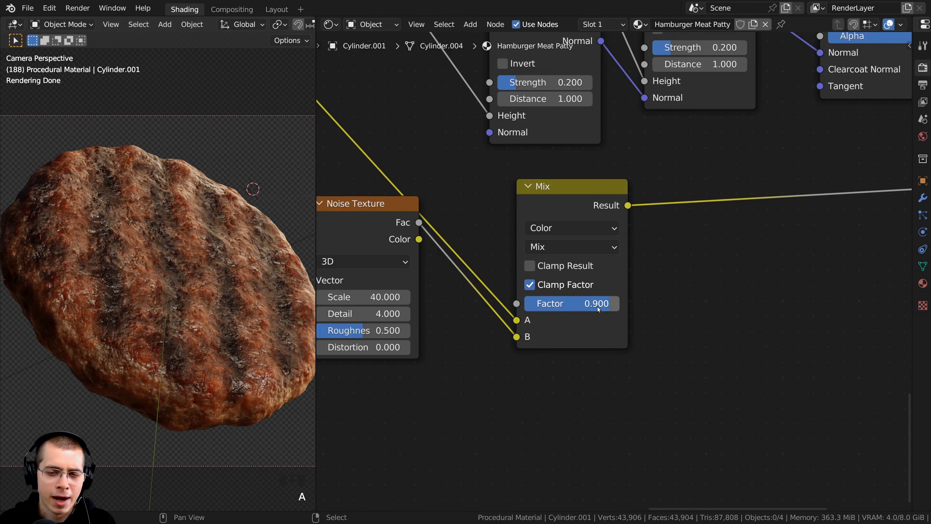
Lower the displacement Mix node's Factor to 0.4 and look closely at the ridges
{"action": "left_click_drag", "start_coordinate": [597, 307], "coordinate": [548, 306]}
{"action": "scroll", "coordinate": [229, 234], "scroll_direction": "up", "scroll_amount": 3}
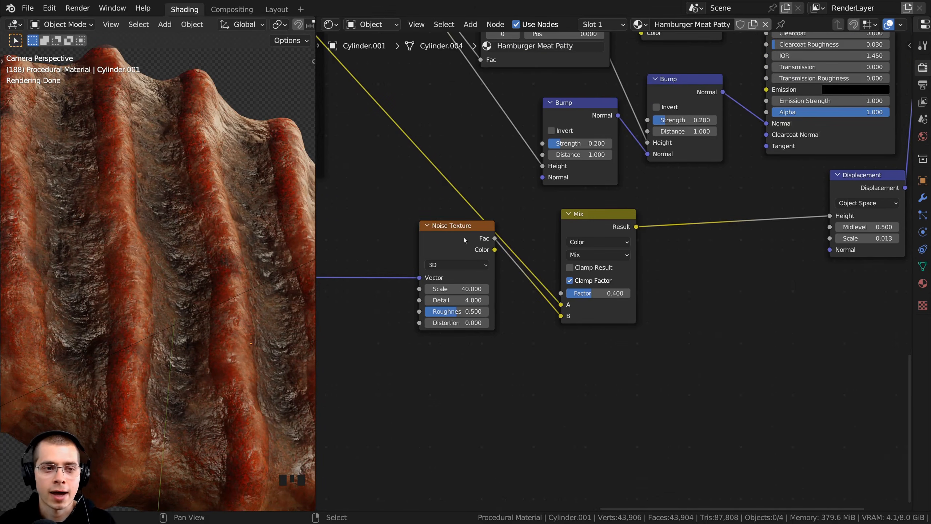
Add an RGB Curves node and insert it between the Stripes Texture Color Ramp and the displacement Mix node's A input
{"action": "middle_click_drag", "start_coordinate": [511, 285], "coordinate": [525, 280]}
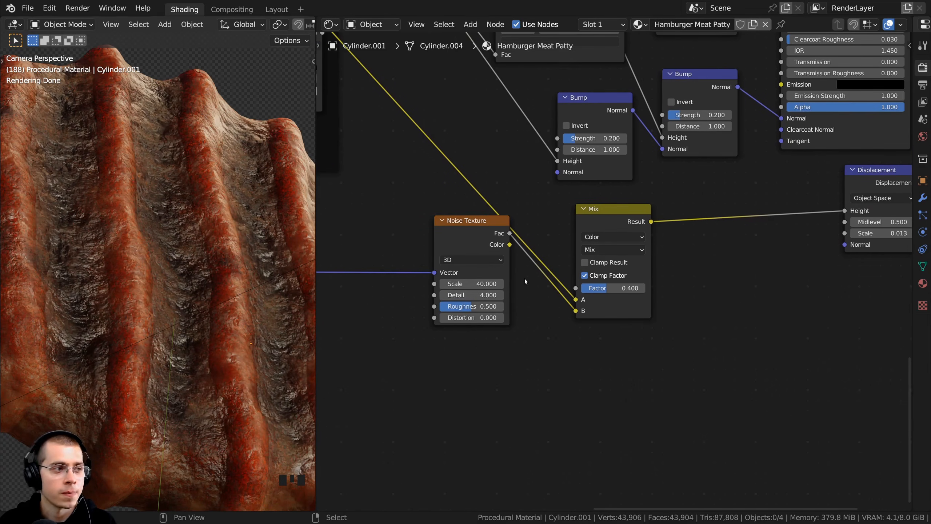
{"action": "key", "text": "shift+a"}
{"action": "left_click", "coordinate": [525, 280]}
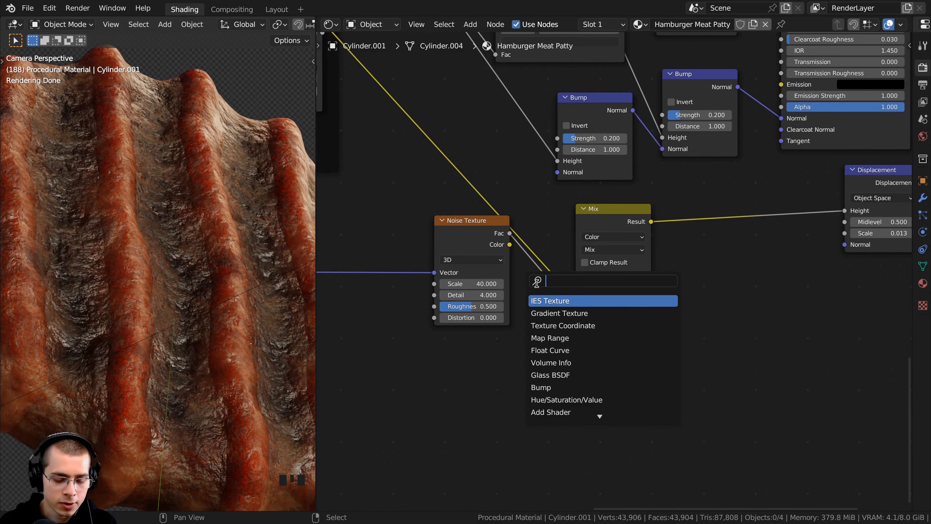
{"action": "type", "text": "rgb"}
{"action": "key", "text": "Down"}
{"action": "key", "text": "Down"}
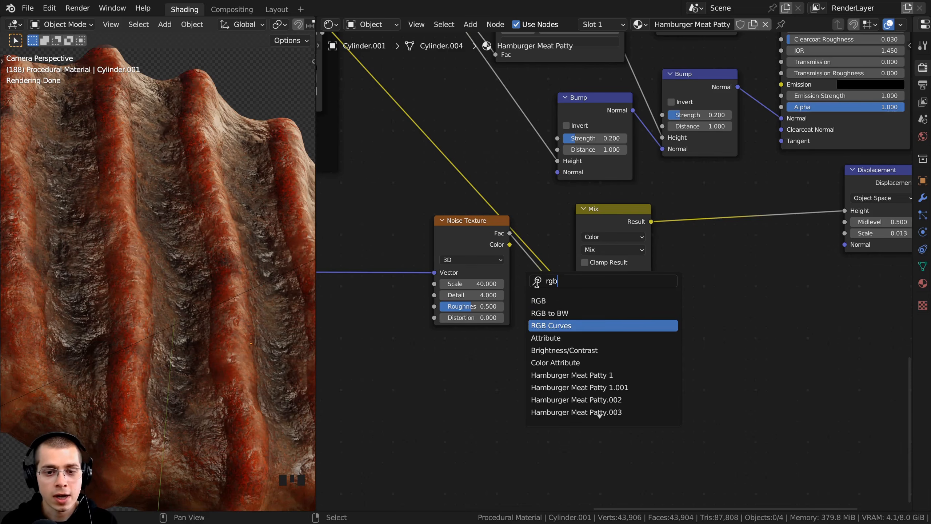
{"action": "key", "text": "Return"}
{"action": "left_click", "coordinate": [550, 334]}
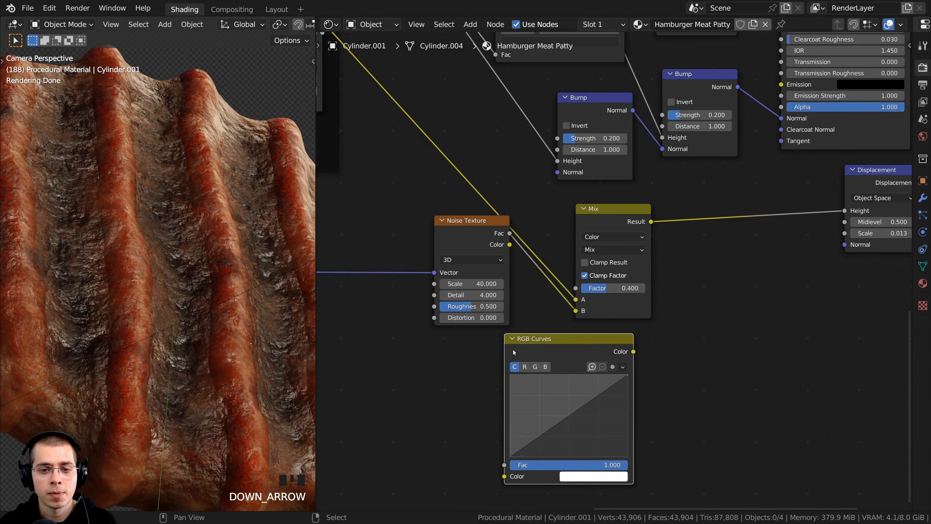
{"action": "scroll", "coordinate": [626, 368], "scroll_direction": "down", "scroll_amount": 3}
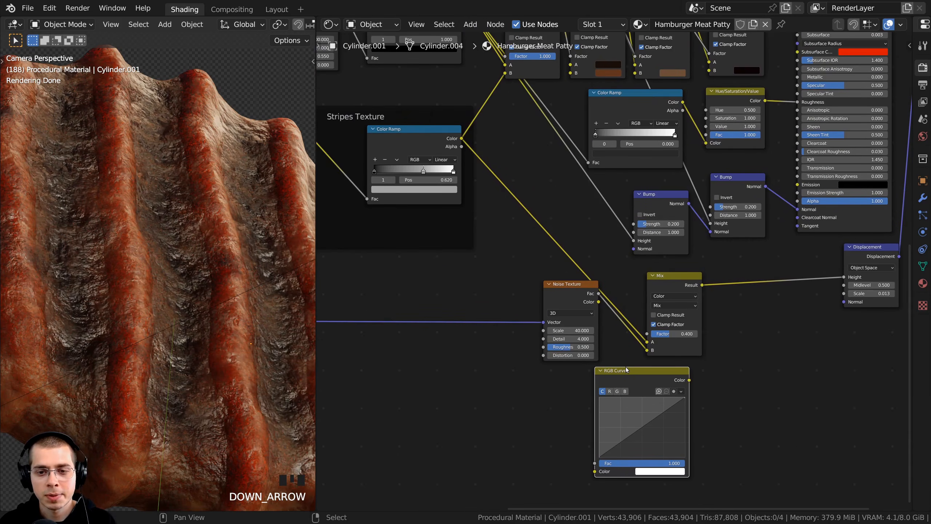
{"action": "left_click_drag", "start_coordinate": [620, 374], "coordinate": [543, 231]}
{"action": "middle_click_drag", "start_coordinate": [552, 238], "coordinate": [495, 222]}
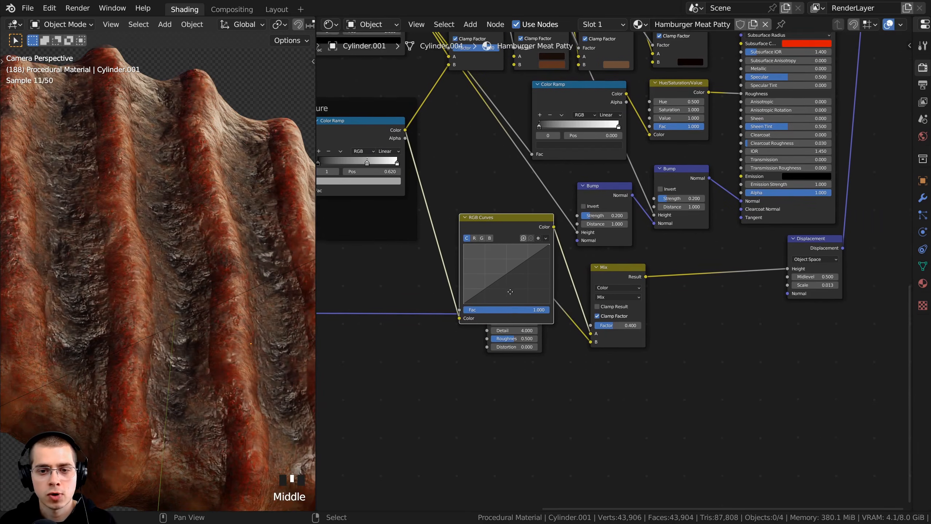
Arrange the Noise Texture, RGB Curves and Mix nodes in a row before the Displacement node without overlaps
{"action": "left_click_drag", "start_coordinate": [605, 263], "coordinate": [734, 252]}
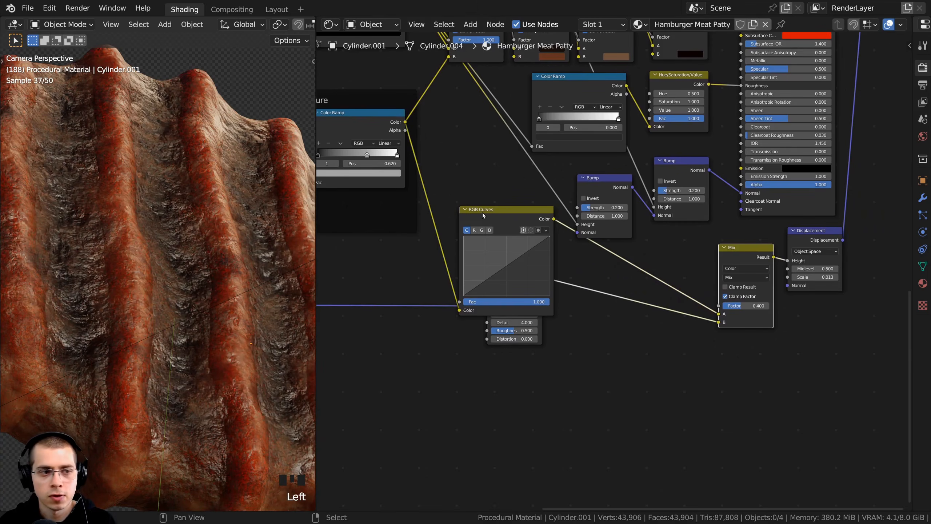
{"action": "left_click_drag", "start_coordinate": [482, 212], "coordinate": [642, 253]}
{"action": "middle_click_drag", "start_coordinate": [638, 251], "coordinate": [597, 216]}
{"action": "scroll", "coordinate": [598, 216], "scroll_direction": "up", "scroll_amount": 2}
{"action": "left_click_drag", "start_coordinate": [455, 240], "coordinate": [530, 240]}
{"action": "scroll", "coordinate": [580, 287], "scroll_direction": "up", "scroll_amount": 2}
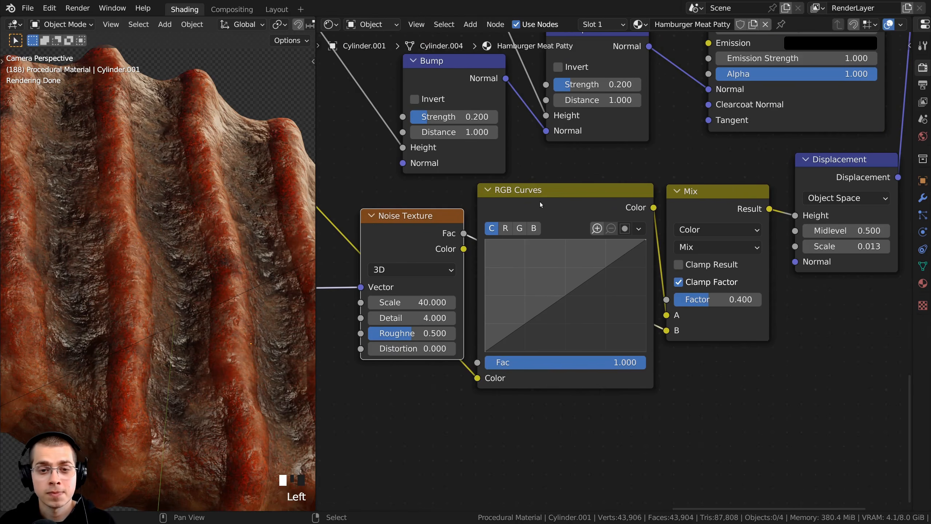
Add a point to the RGB Curves node's curve and raise it to about 0.2879, 0.7205 to widen the ridges
{"action": "left_click", "coordinate": [537, 199]}
{"action": "middle_click_drag", "start_coordinate": [496, 220], "coordinate": [501, 225]}
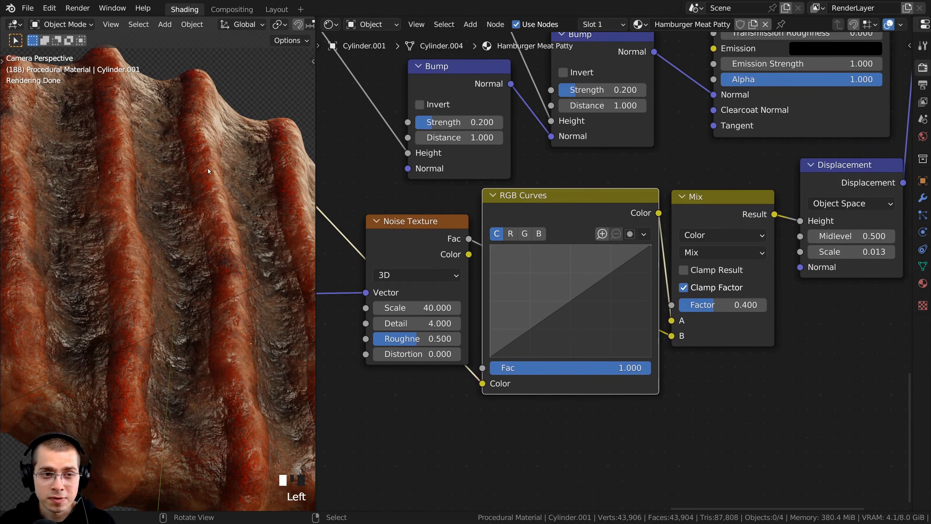
{"action": "scroll", "coordinate": [550, 315], "scroll_direction": "up", "scroll_amount": 1}
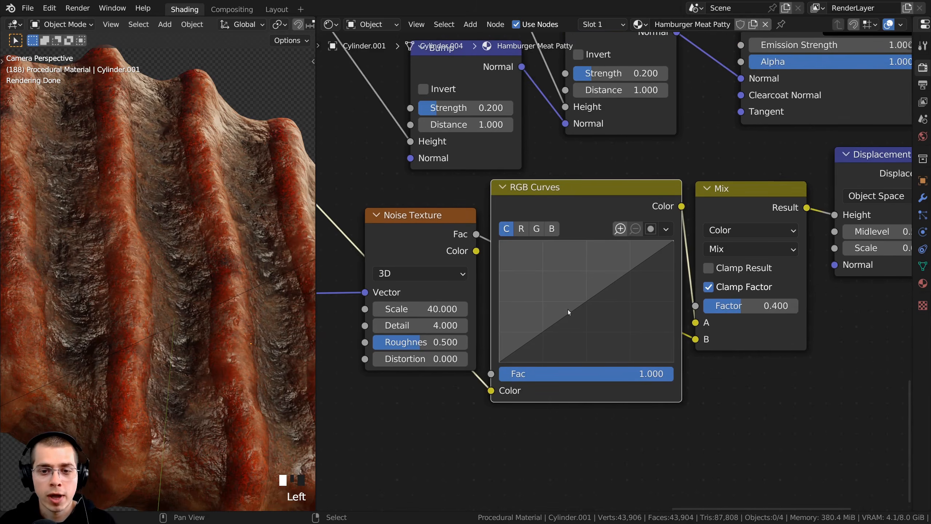
{"action": "left_click", "coordinate": [586, 302]}
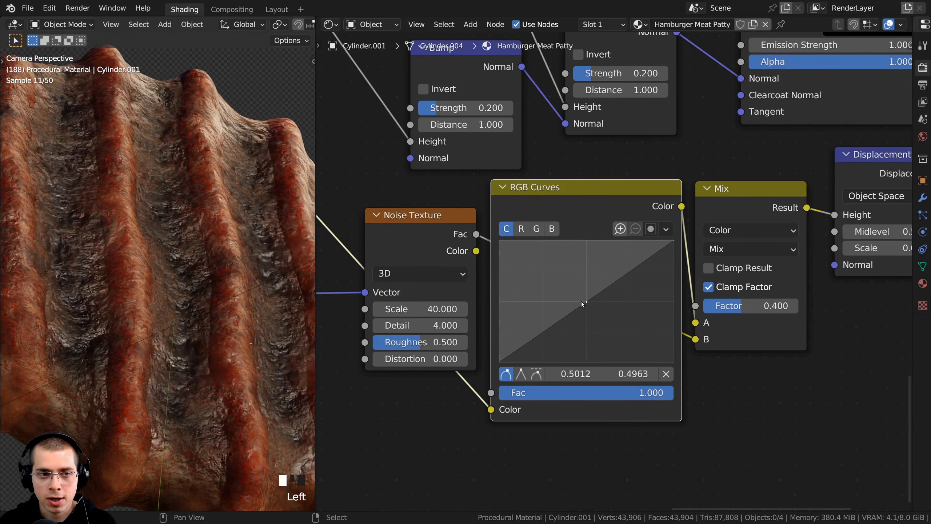
{"action": "left_click_drag", "start_coordinate": [588, 302], "coordinate": [549, 274]}
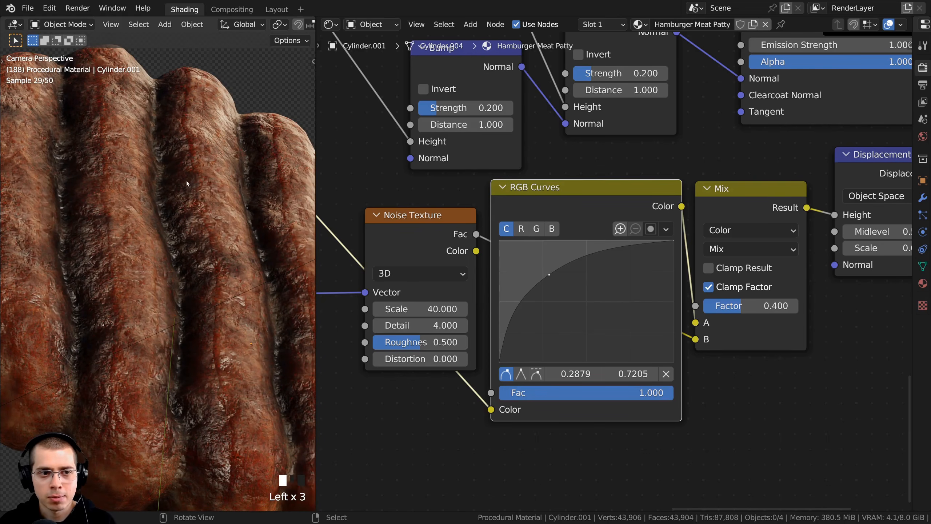
{"action": "scroll", "coordinate": [157, 220], "scroll_direction": "up", "scroll_amount": 3}
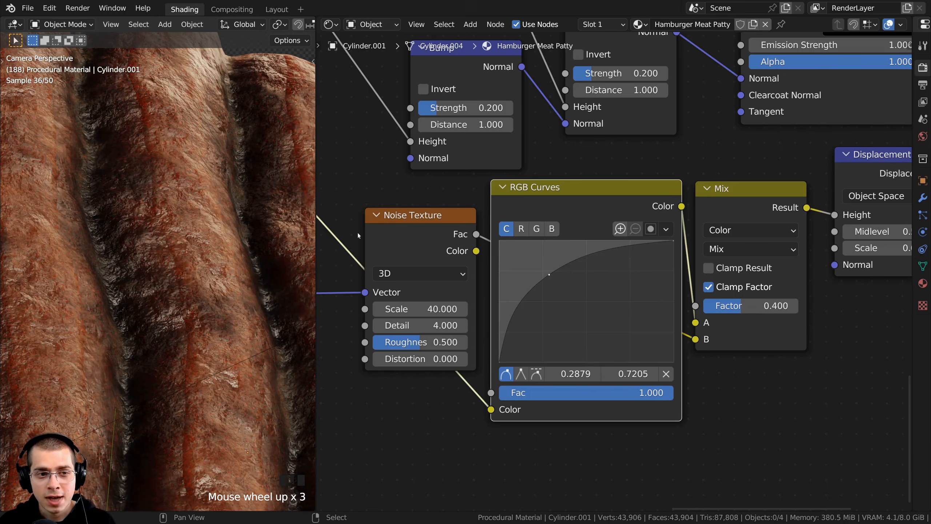
{"action": "middle_click_drag", "start_coordinate": [147, 111], "coordinate": [150, 181], "text": "shift"}
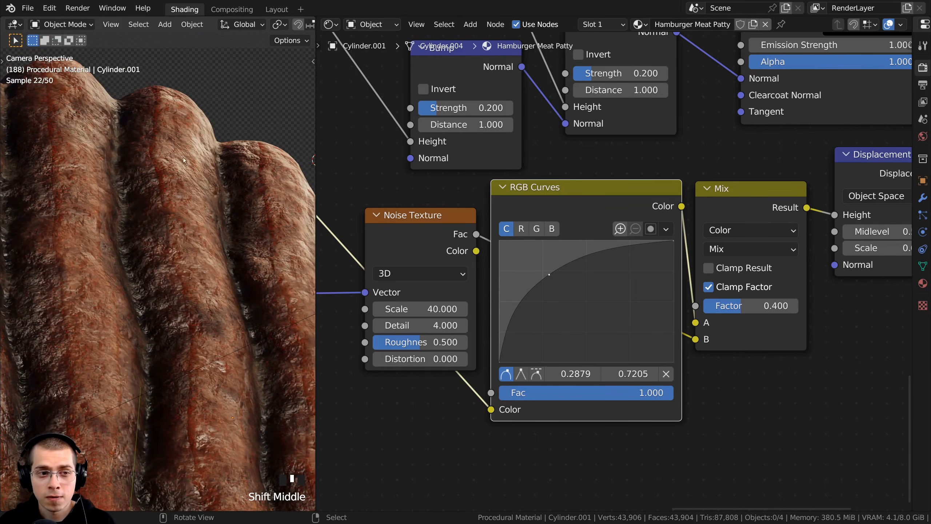
Add two more points to the RGB curve, at about 0.5758, 0.9044 and 0.0694, 0.2573, and inspect the patty
{"action": "double_click", "coordinate": [600, 253]}
{"action": "left_click_drag", "start_coordinate": [600, 253], "coordinate": [600, 252]}
{"action": "middle_click_drag", "start_coordinate": [504, 347], "coordinate": [521, 309]}
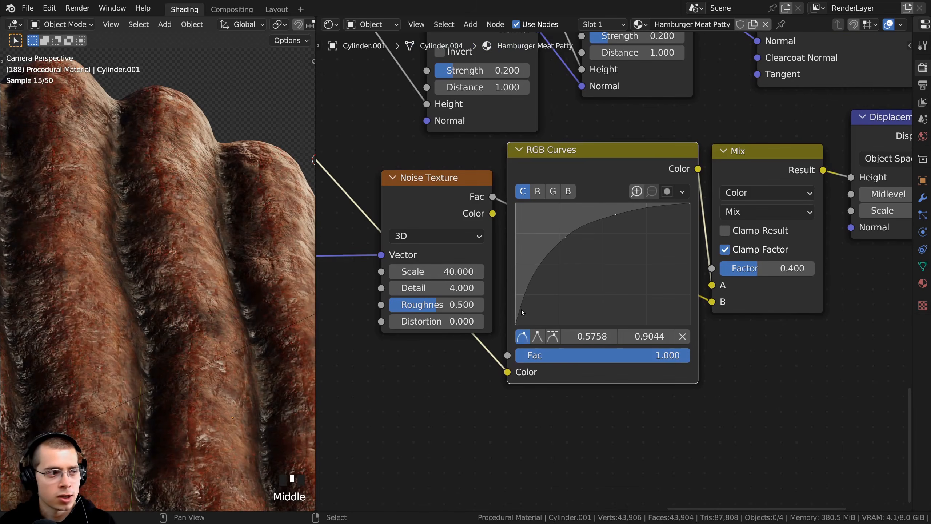
{"action": "left_click", "coordinate": [525, 296]}
{"action": "left_click_drag", "start_coordinate": [524, 295], "coordinate": [527, 294]}
{"action": "left_click_drag", "start_coordinate": [548, 190], "coordinate": [545, 192]}
{"action": "middle_click_drag", "start_coordinate": [220, 293], "coordinate": [205, 273], "text": "shift"}
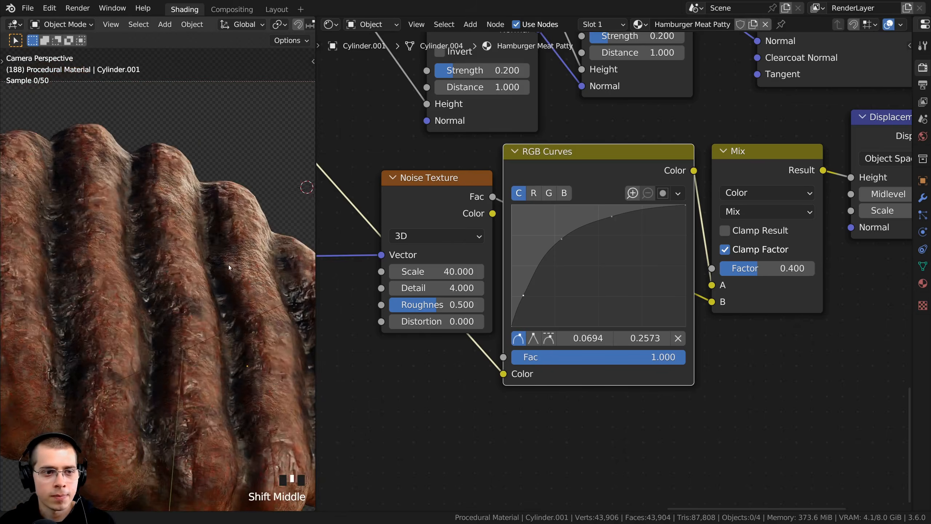
{"action": "scroll", "coordinate": [204, 273], "scroll_direction": "down", "scroll_amount": 3}
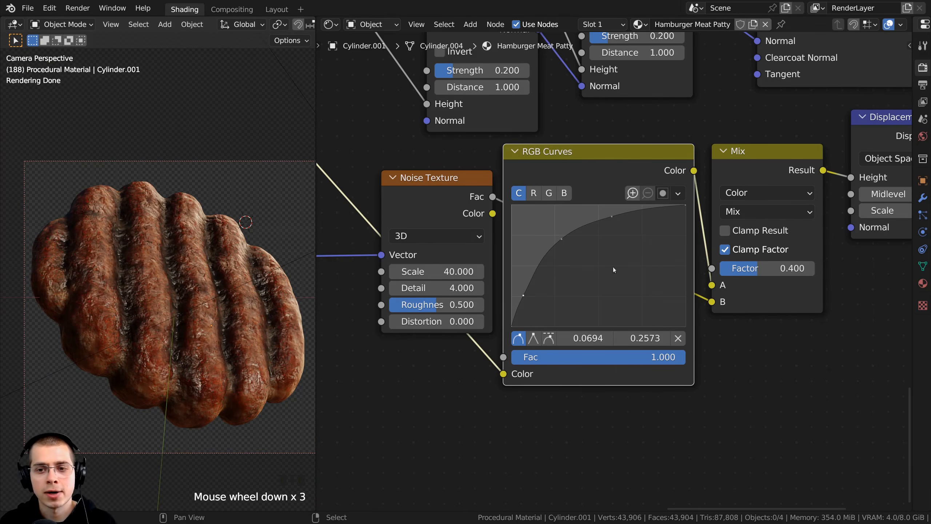
Set the Factor of the Mix node after the RGB Curves to 0.9
{"action": "middle_click_drag", "start_coordinate": [704, 236], "coordinate": [641, 244]}
{"action": "scroll", "coordinate": [642, 244], "scroll_direction": "up", "scroll_amount": 3}
{"action": "left_click_drag", "start_coordinate": [715, 287], "coordinate": [761, 286]}
{"action": "left_click", "coordinate": [748, 286]}
{"action": "type", "text": "."}
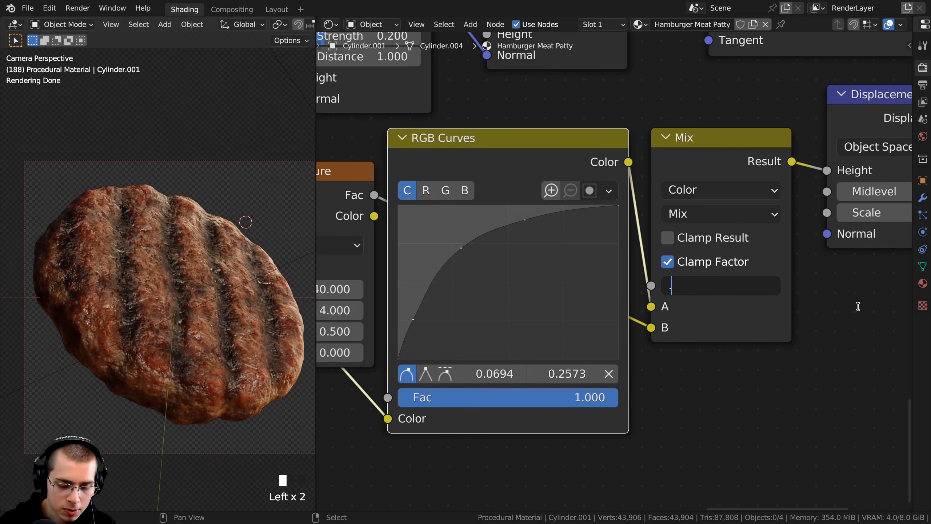
{"action": "type", "text": "9"}
{"action": "key", "text": "Return"}
{"action": "middle_click_drag", "start_coordinate": [184, 257], "coordinate": [206, 250]}
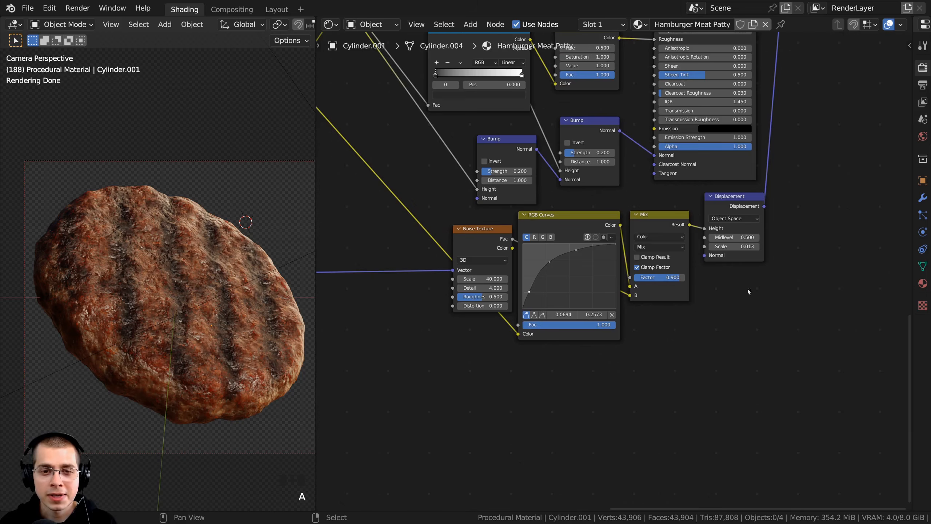
Join the Noise Texture, RGB Curves, Mix and Displacement nodes in a frame and move it below the Bump nodes
{"action": "scroll", "coordinate": [735, 363], "scroll_direction": "down", "scroll_amount": 1}
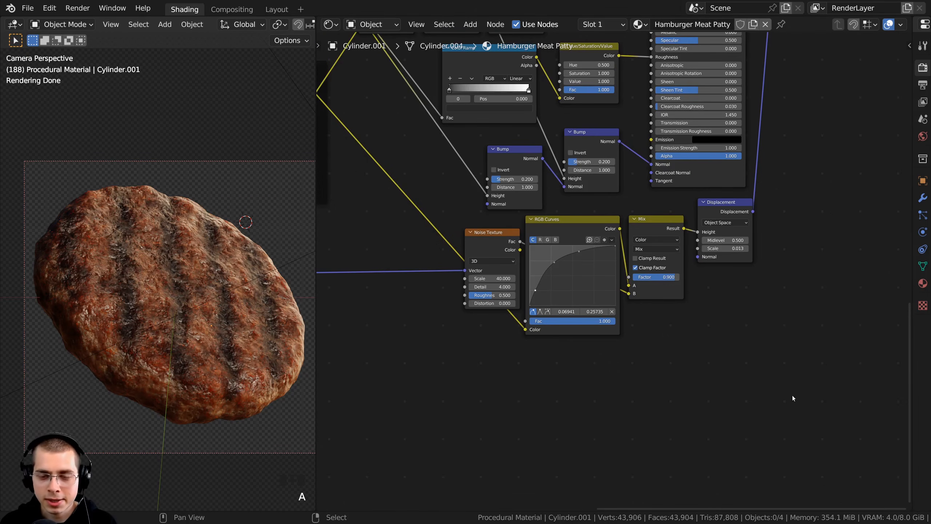
{"action": "left_click_drag", "start_coordinate": [795, 397], "coordinate": [422, 236]}
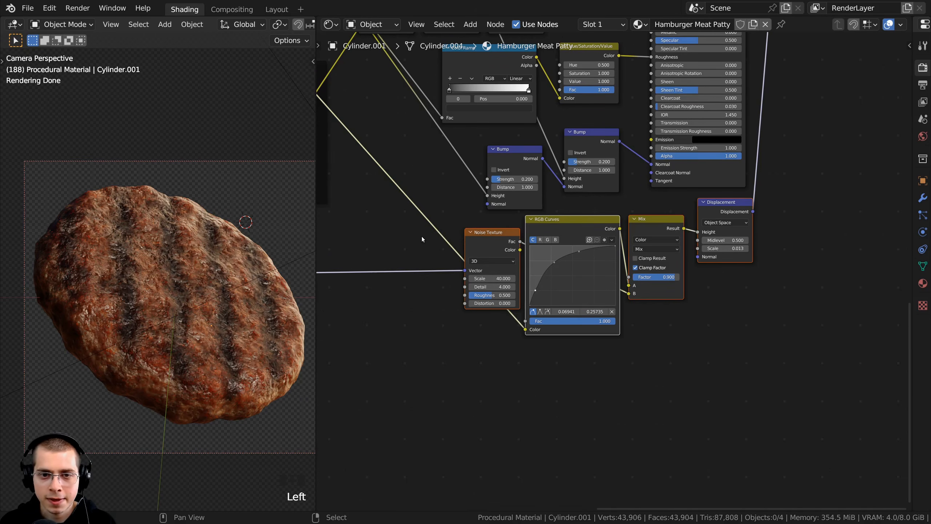
{"action": "key", "text": "ctrl+j"}
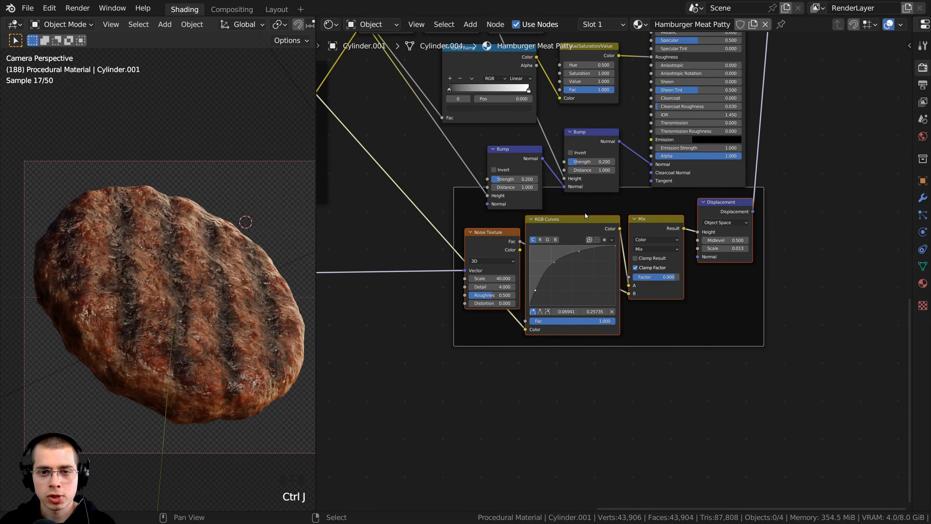
{"action": "left_click_drag", "start_coordinate": [555, 192], "coordinate": [546, 227]}
Label the new frame Displacement
{"action": "key", "text": "F2"}
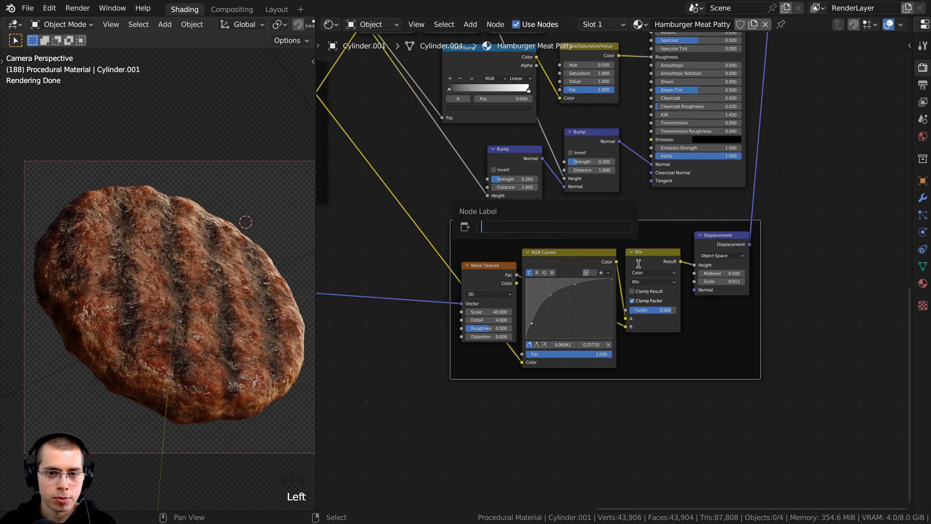
{"action": "type", "text": "Dis"}
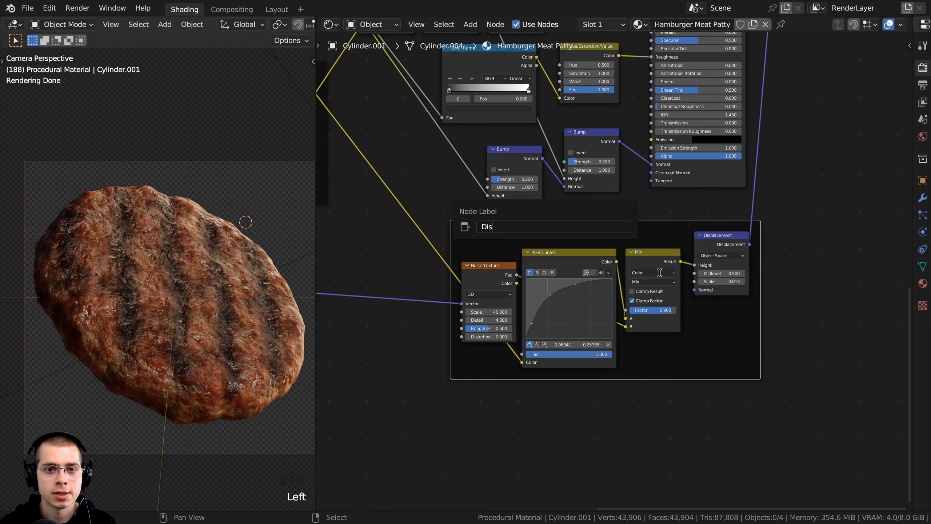
{"action": "type", "text": "p"}
{"action": "type", "text": "lacement"}
{"action": "key", "text": "Return"}
Combine all of the material's nodes except the Material Output into one node group
{"action": "scroll", "coordinate": [605, 341], "scroll_direction": "down", "scroll_amount": 6}
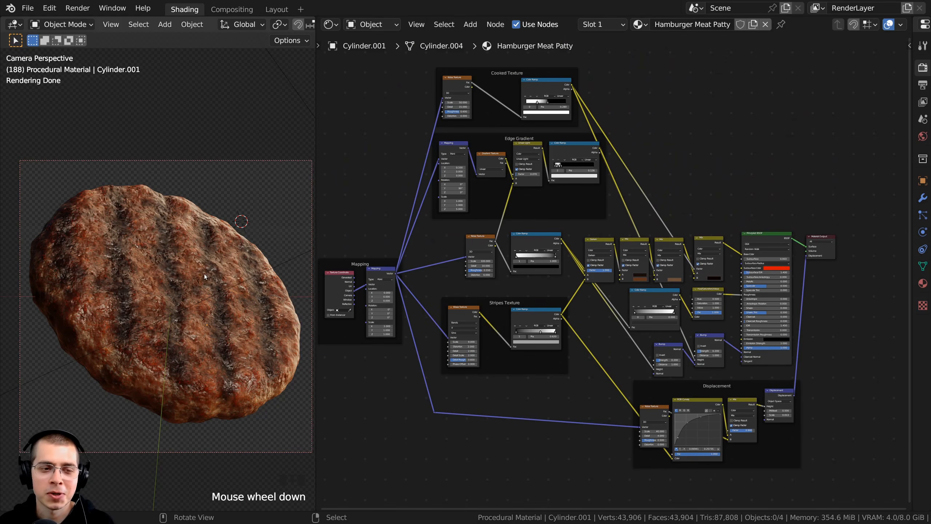
{"action": "scroll", "coordinate": [550, 311], "scroll_direction": "down", "scroll_amount": 1}
{"action": "key", "text": "a"}
{"action": "key", "text": "a"}
{"action": "key", "text": "a"}
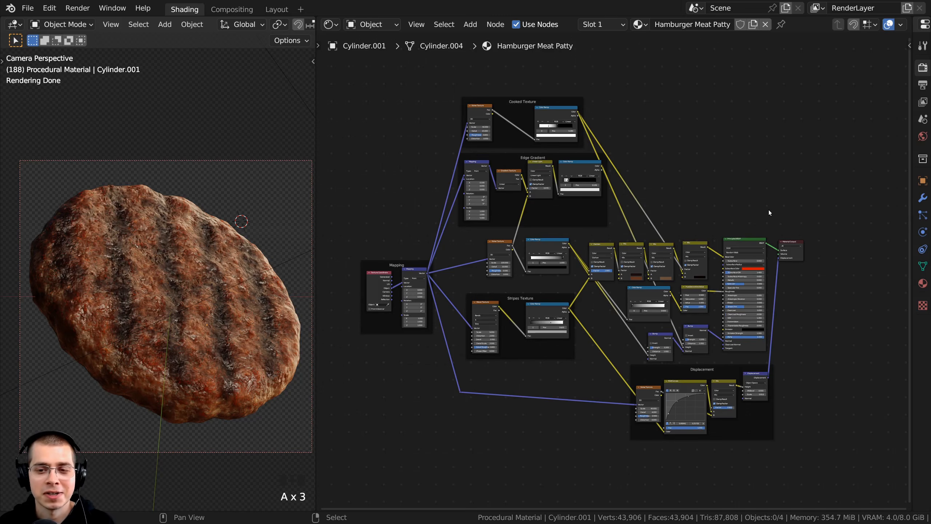
{"action": "left_click_drag", "start_coordinate": [343, 74], "coordinate": [763, 452]}
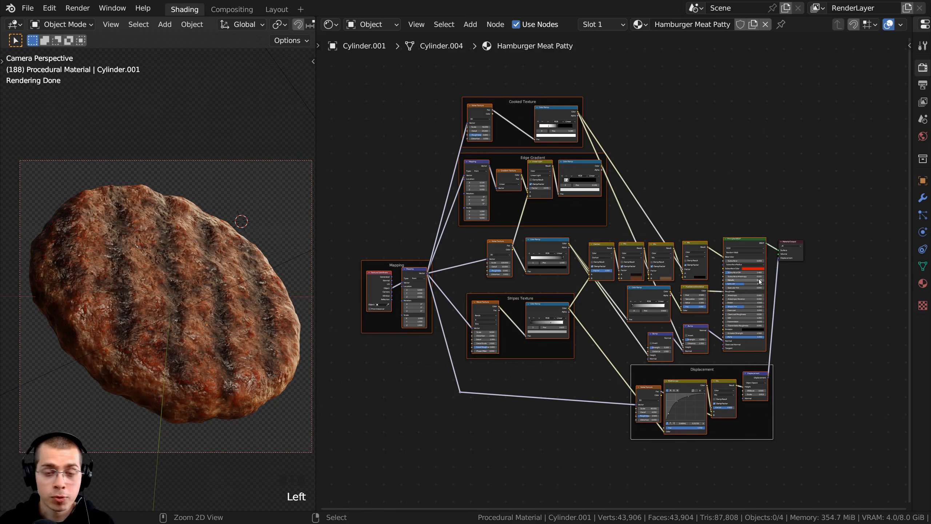
{"action": "key", "text": "ctrl+g"}
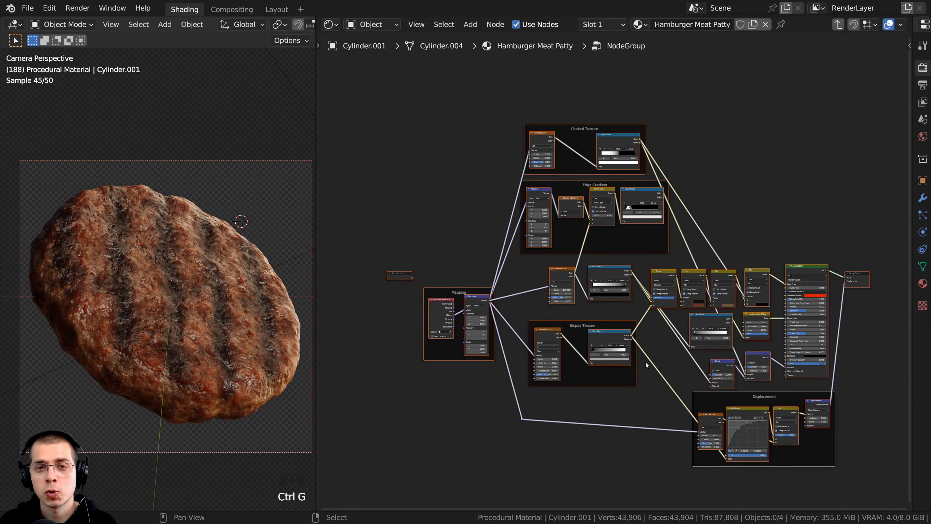
Rename the node group's BSDF output to Shader
{"action": "middle_click_drag", "start_coordinate": [625, 331], "coordinate": [613, 316]}
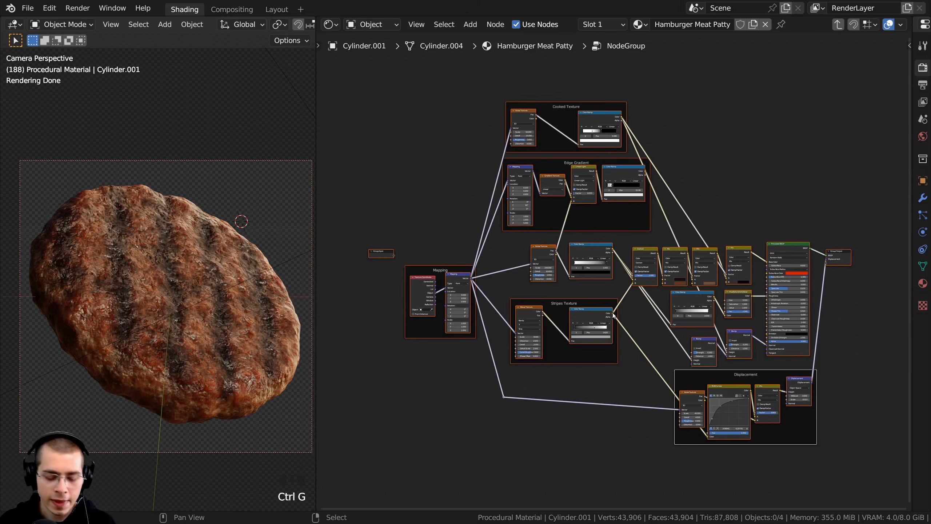
{"action": "key", "text": "n"}
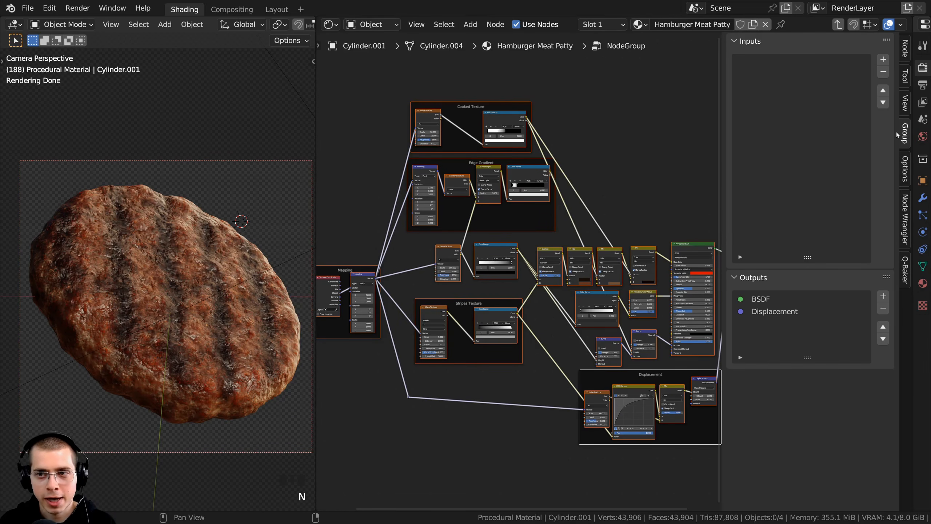
{"action": "double_click", "coordinate": [757, 299]}
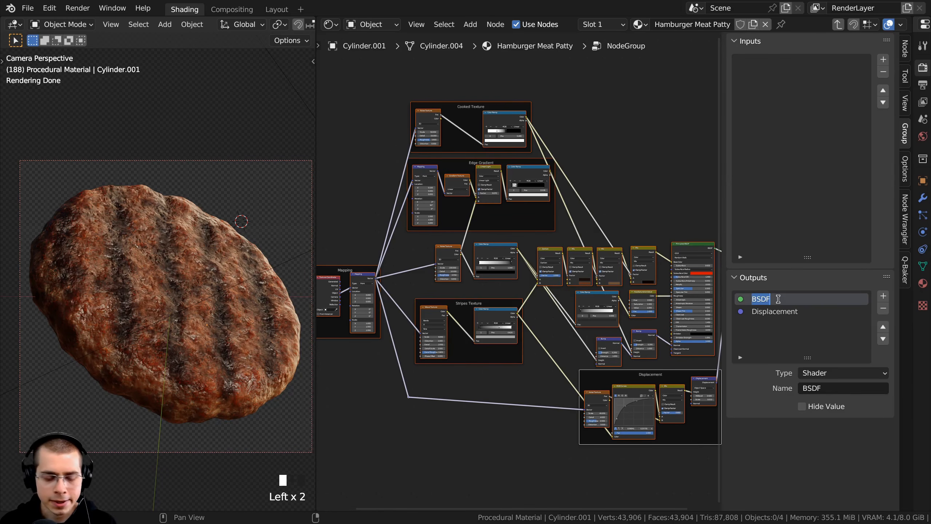
{"action": "type", "text": "Shader"}
{"action": "key", "text": "Return"}
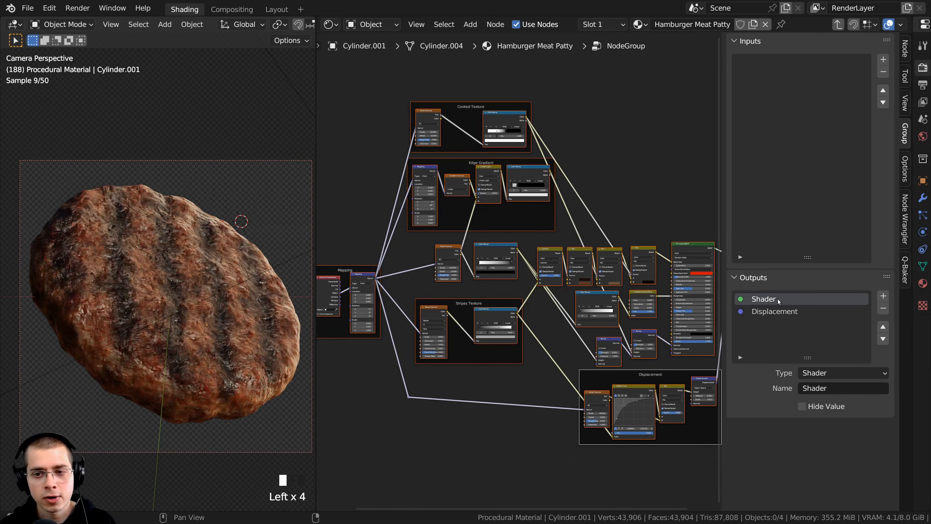
Leave the node group and move its node close to the Material Output node
{"action": "middle_click_drag", "start_coordinate": [643, 307], "coordinate": [644, 308]}
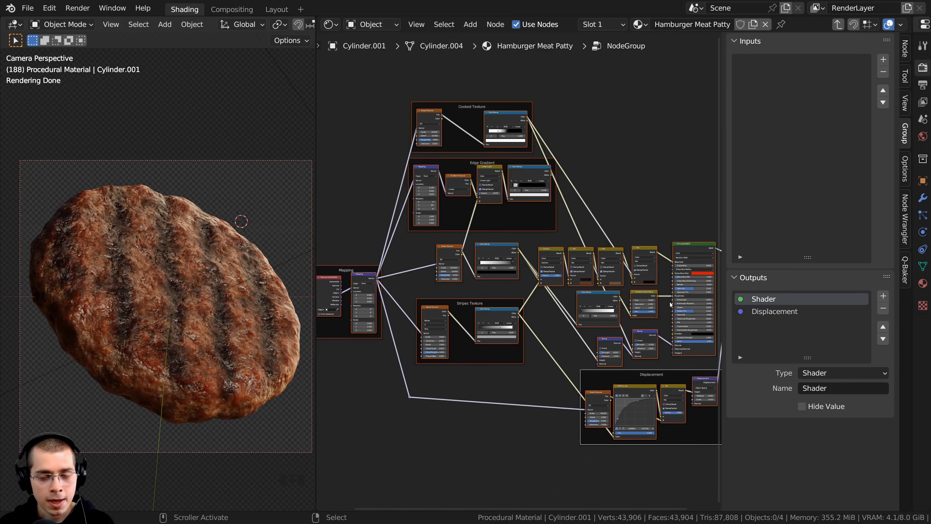
{"action": "key", "text": "Tab"}
{"action": "scroll", "coordinate": [509, 266], "scroll_direction": "up", "scroll_amount": 3}
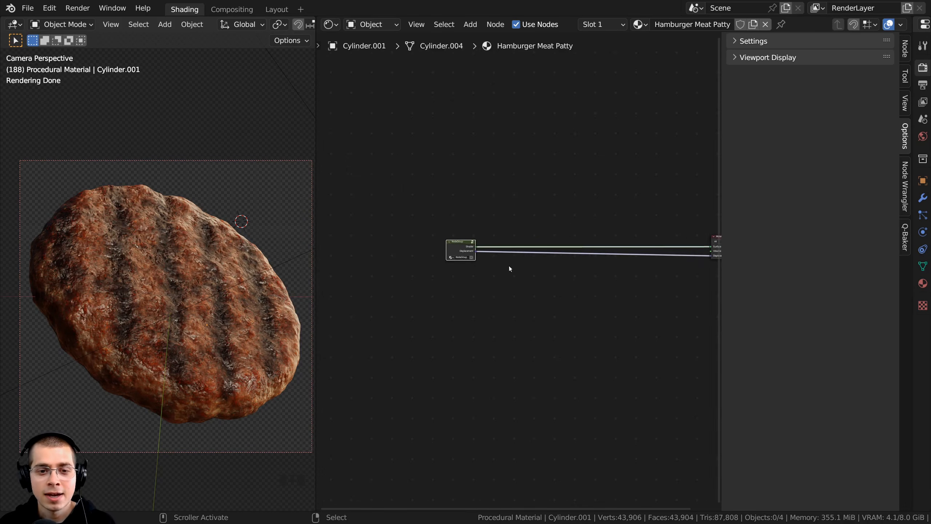
{"action": "key", "text": "Tab"}
{"action": "key", "text": "Tab"}
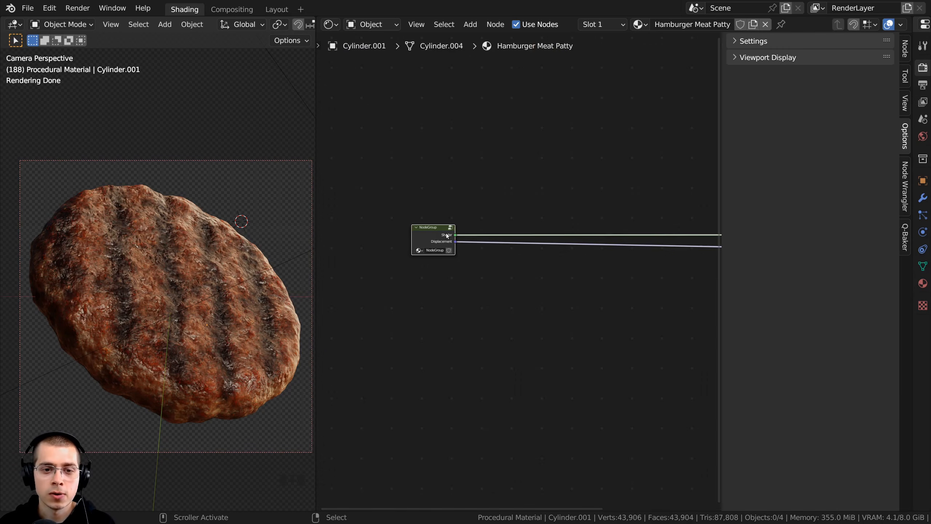
{"action": "scroll", "coordinate": [447, 235], "scroll_direction": "down", "scroll_amount": 2}
{"action": "middle_click_drag", "start_coordinate": [447, 235], "coordinate": [424, 241]}
{"action": "key", "text": "g"}
{"action": "left_click", "coordinate": [663, 247]}
{"action": "middle_click_drag", "start_coordinate": [662, 247], "coordinate": [548, 253]}
{"action": "scroll", "coordinate": [539, 249], "scroll_direction": "up", "scroll_amount": 3}
{"action": "key", "text": "g"}
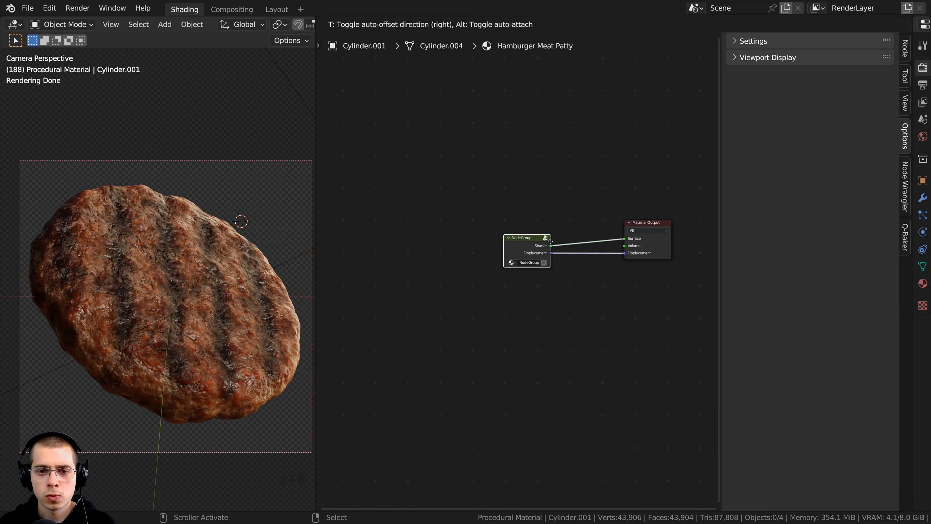
{"action": "left_click", "coordinate": [570, 244]}
Widen the group node and position it directly beside the Material Output node
{"action": "scroll", "coordinate": [565, 231], "scroll_direction": "up", "scroll_amount": 2}
{"action": "left_click_drag", "start_coordinate": [562, 219], "coordinate": [483, 223]}
{"action": "key", "text": "g"}
{"action": "left_click", "coordinate": [567, 218]}
{"action": "middle_click_drag", "start_coordinate": [566, 209], "coordinate": [511, 236]}
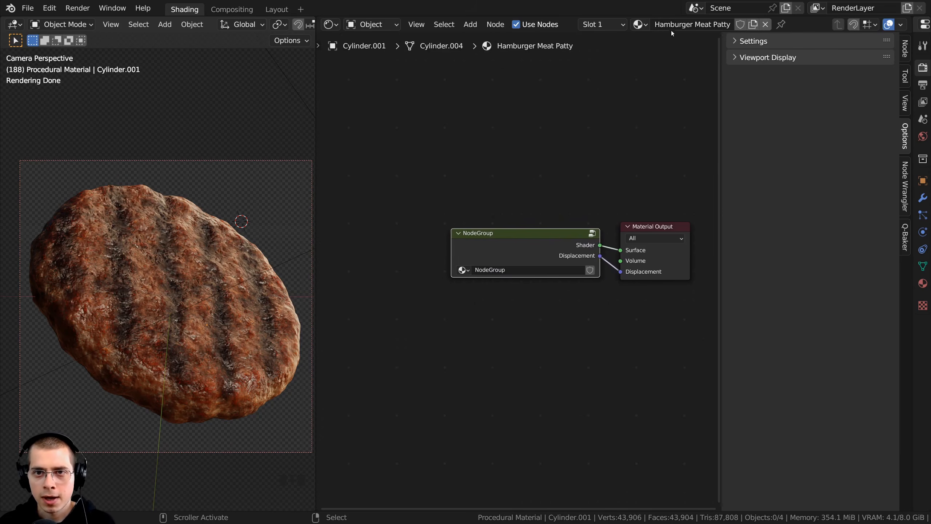
Copy the material's name and rename the node group as Hamburger Meat Patty
{"action": "left_click", "coordinate": [689, 24]}
{"action": "key", "text": "ctrl+c"}
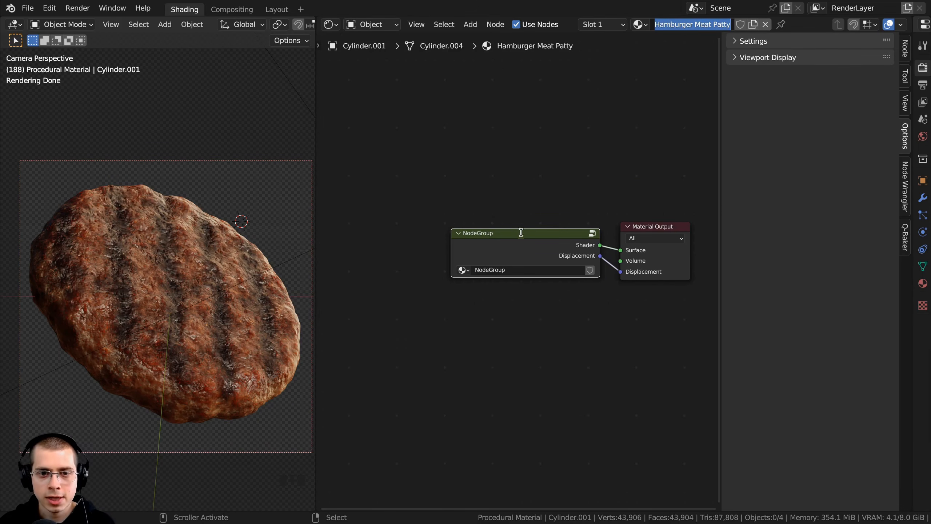
{"action": "key", "text": "Return"}
{"action": "left_click", "coordinate": [485, 270]}
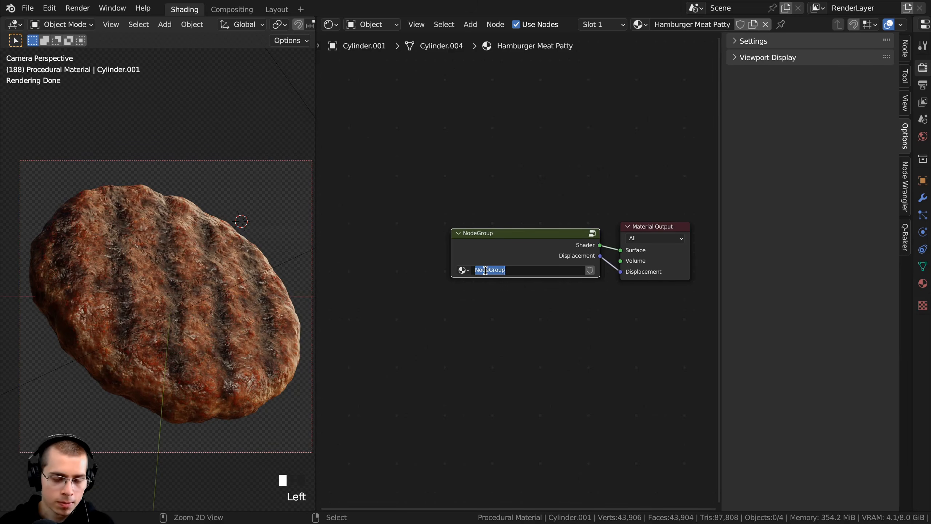
{"action": "key", "text": "ctrl+v"}
{"action": "key", "text": "Return"}
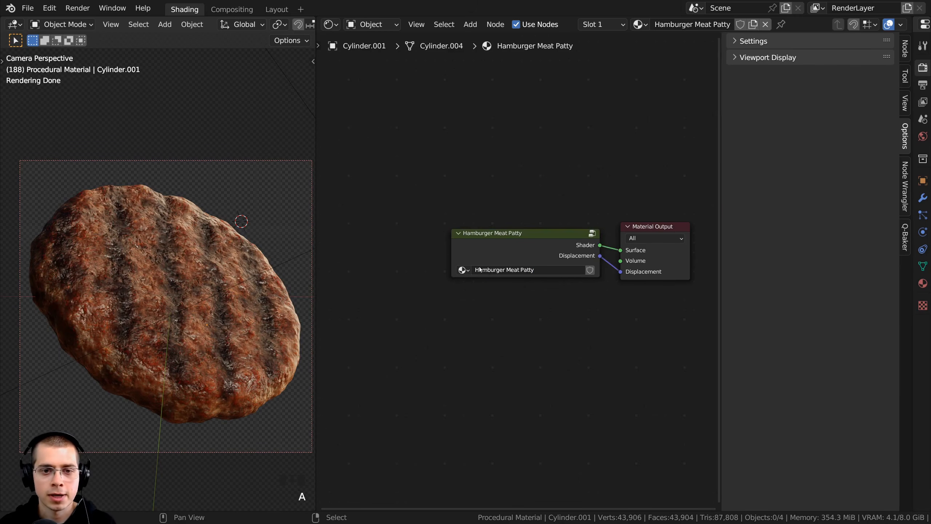
{"action": "scroll", "coordinate": [487, 264], "scroll_direction": "up", "scroll_amount": 2}
{"action": "left_click_drag", "start_coordinate": [493, 245], "coordinate": [499, 245]}
{"action": "middle_click_drag", "start_coordinate": [531, 235], "coordinate": [476, 248]}
Open the Hamburger Meat Patty group for editing and move the Group Input node below the Mapping frame
{"action": "left_click_drag", "start_coordinate": [459, 252], "coordinate": [462, 252]}
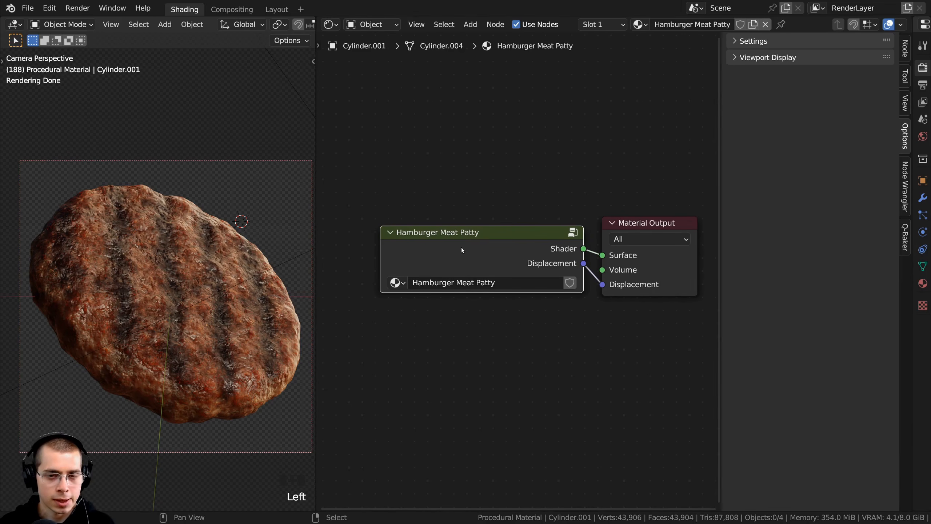
{"action": "key", "text": "Tab"}
{"action": "scroll", "coordinate": [461, 252], "scroll_direction": "down", "scroll_amount": 5}
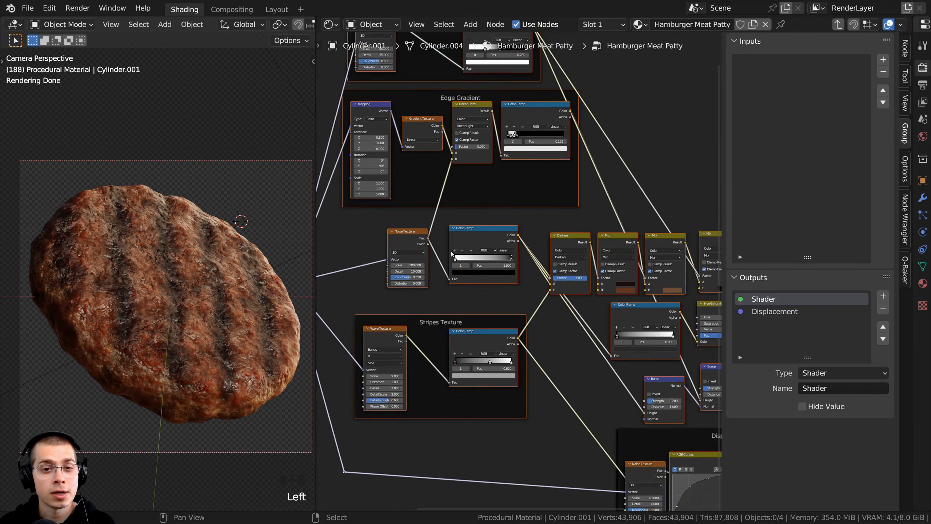
{"action": "middle_click_drag", "start_coordinate": [525, 265], "coordinate": [546, 260]}
{"action": "key", "text": "a"}
{"action": "middle_click_drag", "start_coordinate": [352, 282], "coordinate": [520, 248]}
{"action": "scroll", "coordinate": [521, 248], "scroll_direction": "up", "scroll_amount": 5}
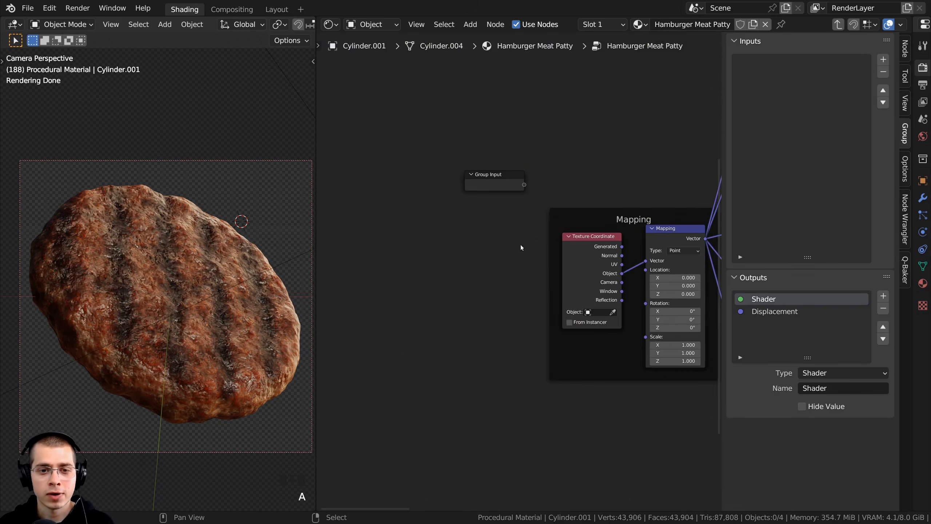
{"action": "left_click", "coordinate": [488, 180]}
{"action": "middle_click_drag", "start_coordinate": [488, 186], "coordinate": [462, 107]}
{"action": "scroll", "coordinate": [471, 160], "scroll_direction": "up", "scroll_amount": 1}
{"action": "key", "text": "g"}
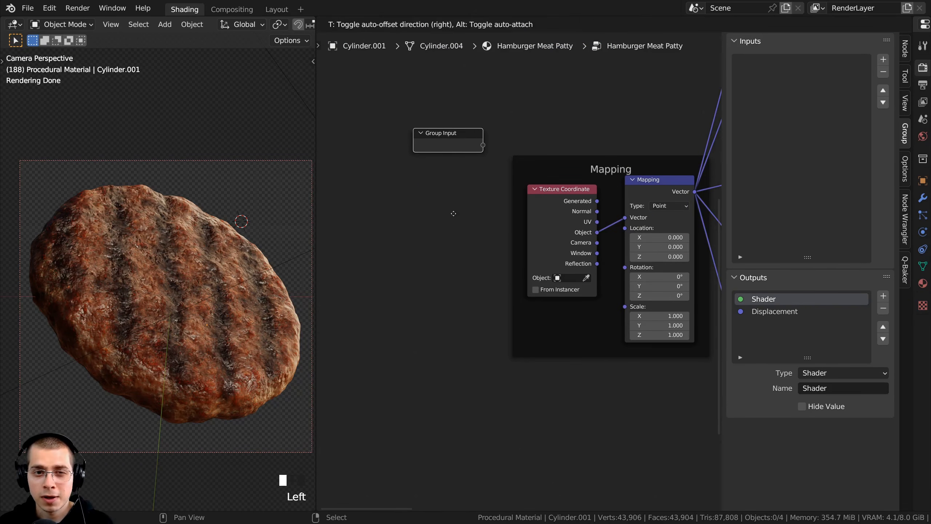
{"action": "left_click", "coordinate": [446, 411]}
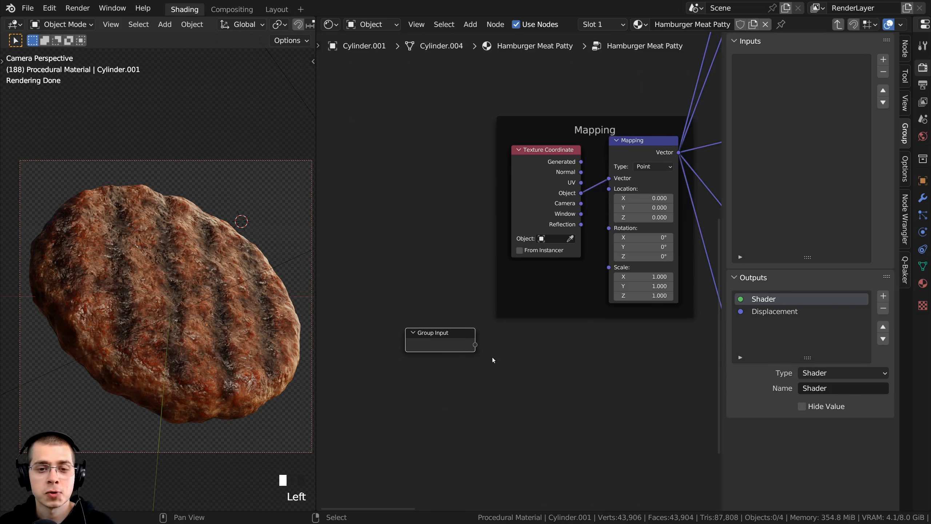
Expose the Mapping node's Scale as a group input by linking it to the Group Input node
{"action": "scroll", "coordinate": [562, 310], "scroll_direction": "up", "scroll_amount": 1}
{"action": "middle_click_drag", "start_coordinate": [562, 311], "coordinate": [554, 320]}
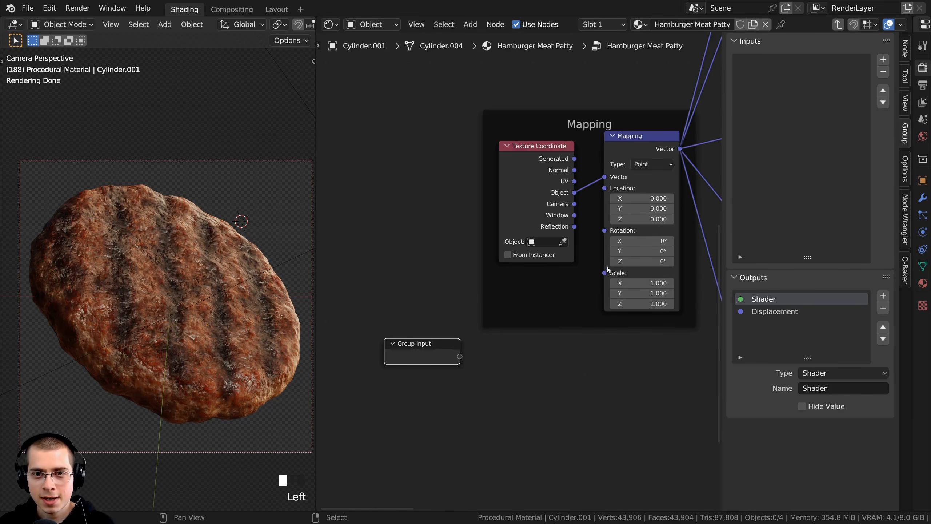
{"action": "middle_click_drag", "start_coordinate": [530, 272], "coordinate": [407, 297]}
{"action": "left_click", "coordinate": [517, 158]}
{"action": "scroll", "coordinate": [573, 180], "scroll_direction": "down", "scroll_amount": 5}
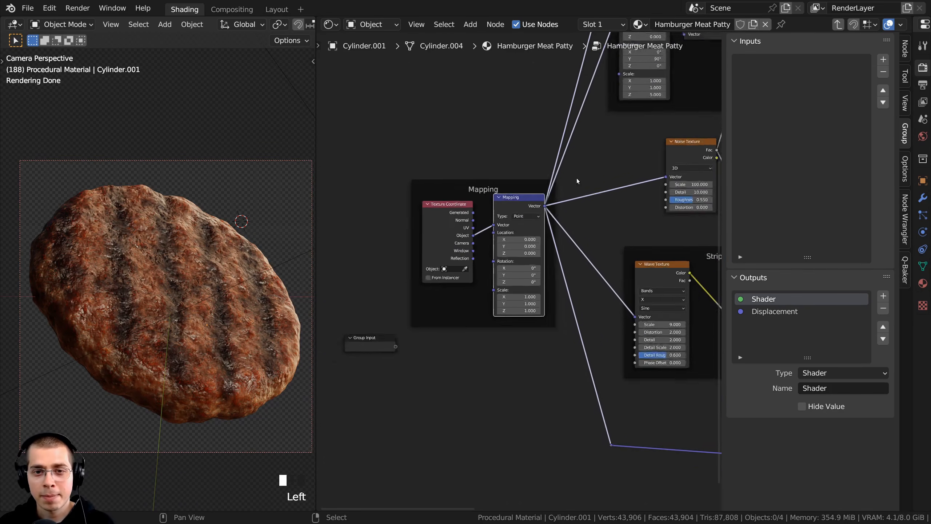
{"action": "scroll", "coordinate": [576, 181], "scroll_direction": "down", "scroll_amount": 3}
{"action": "scroll", "coordinate": [519, 269], "scroll_direction": "up", "scroll_amount": 5}
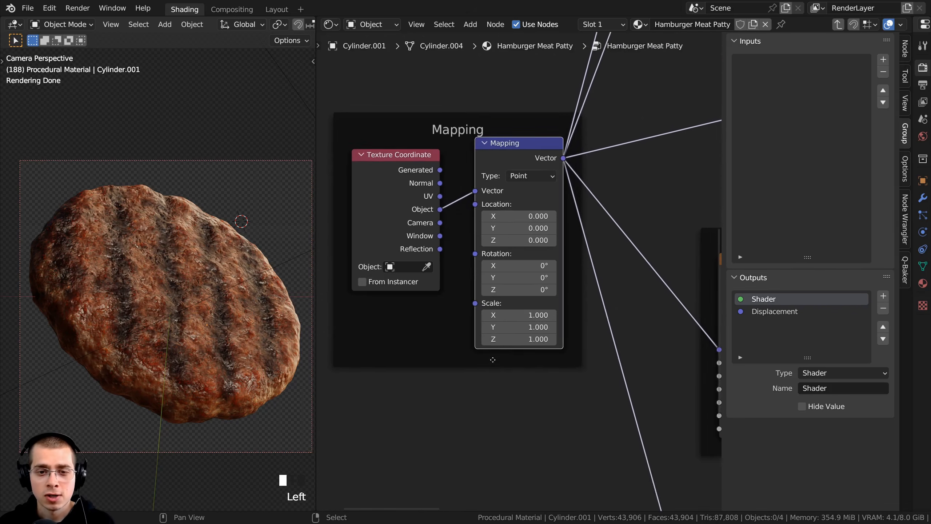
{"action": "middle_click_drag", "start_coordinate": [487, 331], "coordinate": [555, 246]}
{"action": "left_click_drag", "start_coordinate": [555, 241], "coordinate": [386, 338]}
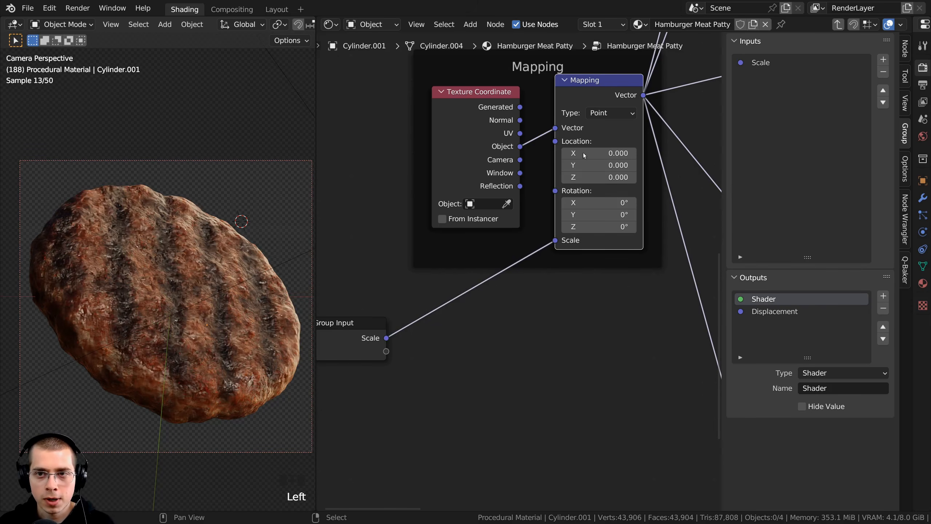
Change the Scale group input's type to Float and set its default to 1
{"action": "left_click", "coordinate": [763, 63]}
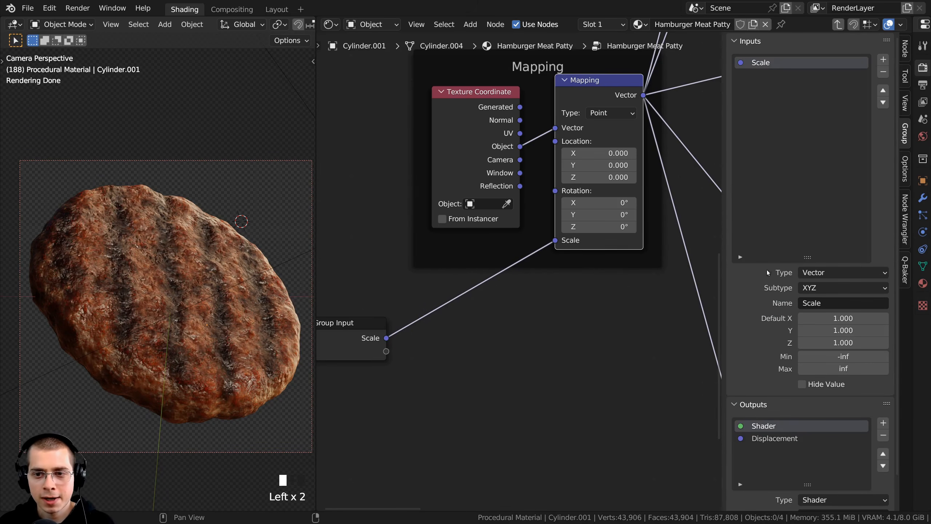
{"action": "left_click", "coordinate": [815, 272]}
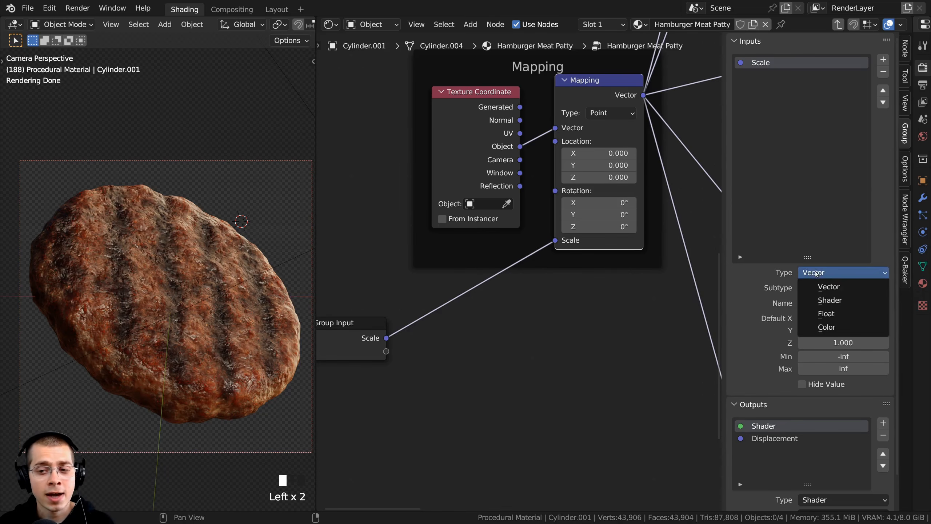
{"action": "left_click", "coordinate": [827, 314]}
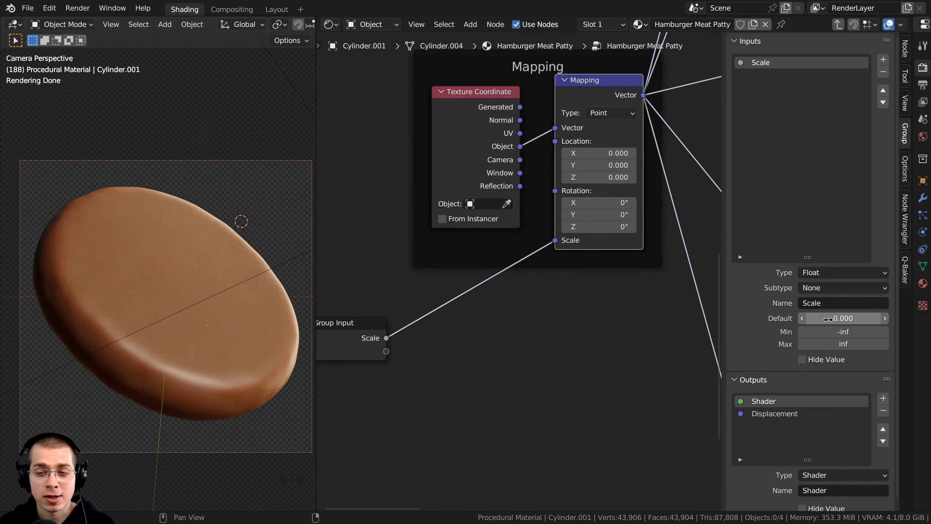
{"action": "left_click", "coordinate": [828, 318]}
{"action": "type", "text": "1"}
{"action": "key", "text": "Return"}
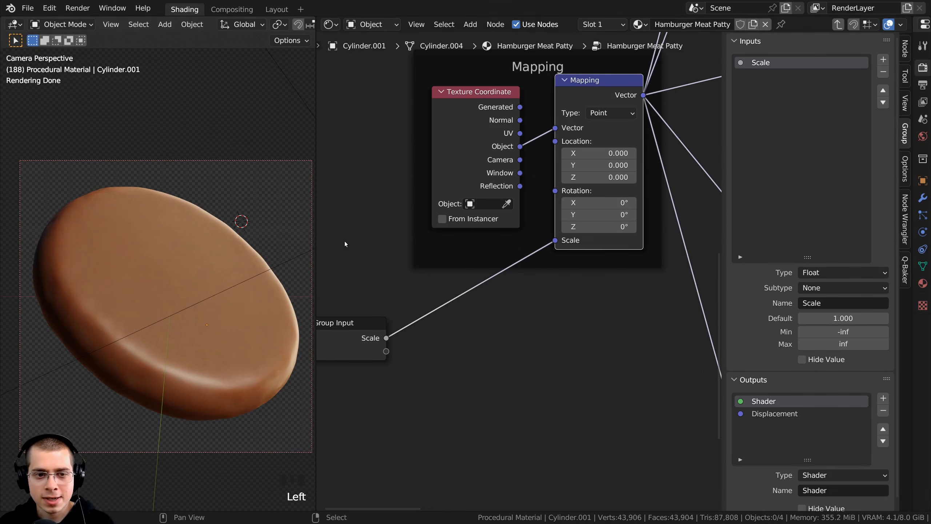
Leave the group and set the Scale on the Hamburger Meat Patty node to 1
{"action": "middle_click_drag", "start_coordinate": [391, 245], "coordinate": [409, 250]}
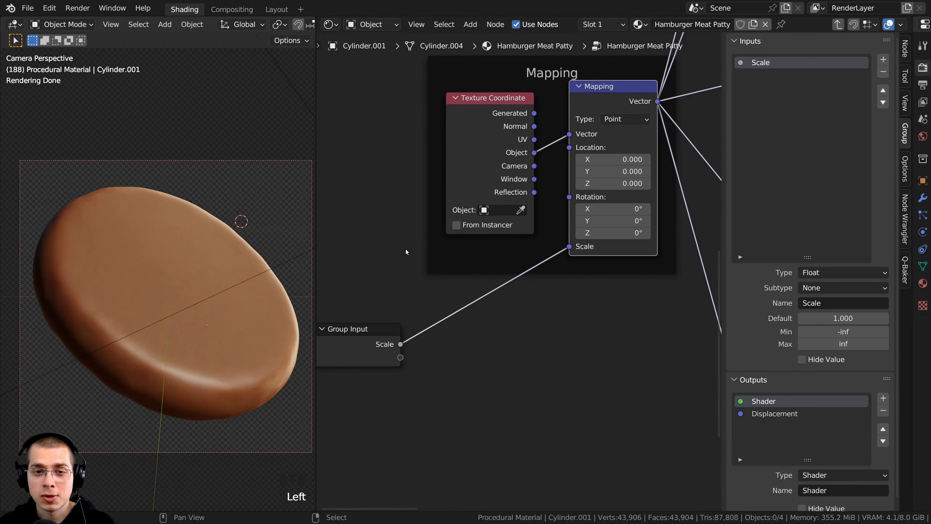
{"action": "key", "text": "Tab"}
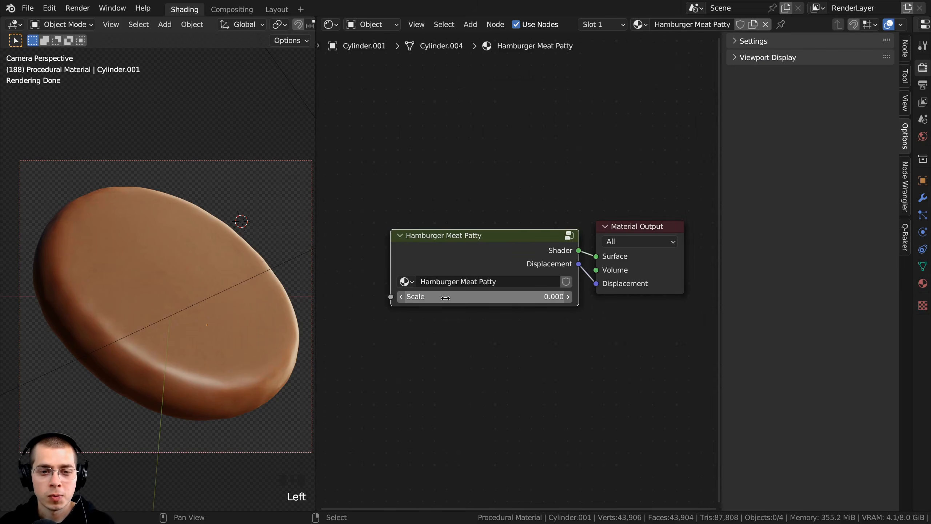
{"action": "left_click", "coordinate": [473, 297]}
{"action": "type", "text": "1"}
{"action": "key", "text": "Return"}
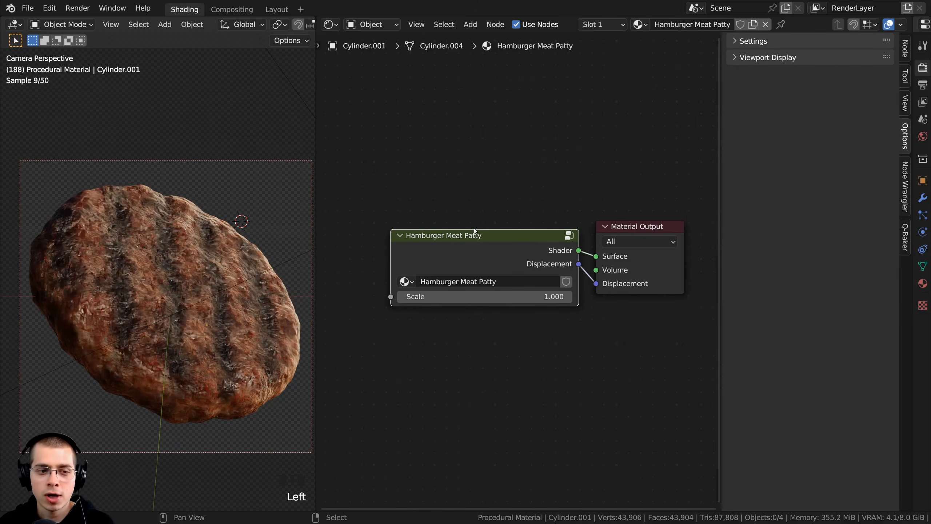
Reopen the group and move the Group Input node next to the unframed Noise Texture above the Stripes Texture frame
{"action": "left_click", "coordinate": [474, 244]}
{"action": "key", "text": "Tab"}
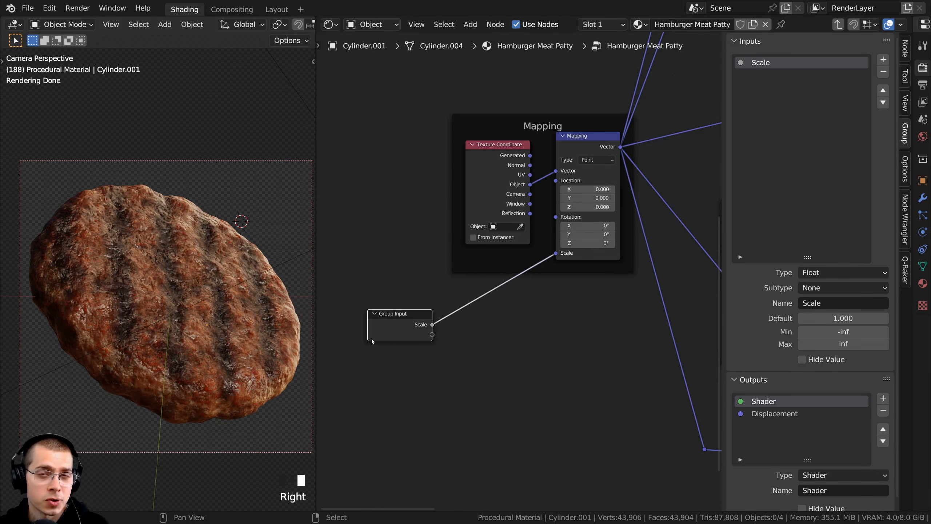
{"action": "right_click", "coordinate": [385, 333]}
{"action": "scroll", "coordinate": [392, 320], "scroll_direction": "down", "scroll_amount": 1}
{"action": "middle_click_drag", "start_coordinate": [393, 320], "coordinate": [354, 395]}
{"action": "key", "text": "g"}
{"action": "right_click_drag", "start_coordinate": [654, 172], "coordinate": [659, 147]}
{"action": "scroll", "coordinate": [658, 147], "scroll_direction": "up", "scroll_amount": 5}
{"action": "middle_click_drag", "start_coordinate": [659, 146], "coordinate": [500, 180]}
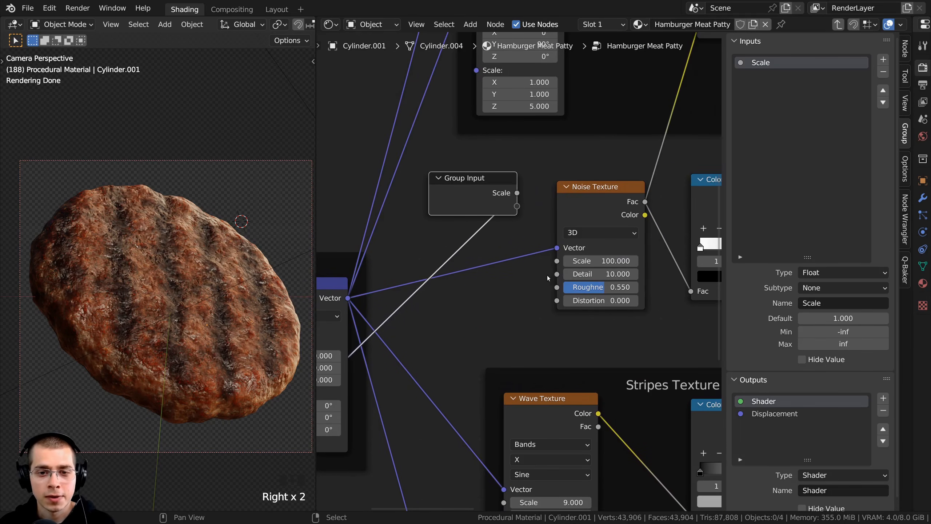
Expose the Noise Texture's Detail as a group input and rename it Noise Detail
{"action": "left_click_drag", "start_coordinate": [557, 274], "coordinate": [517, 207]}
{"action": "double_click", "coordinate": [753, 75]}
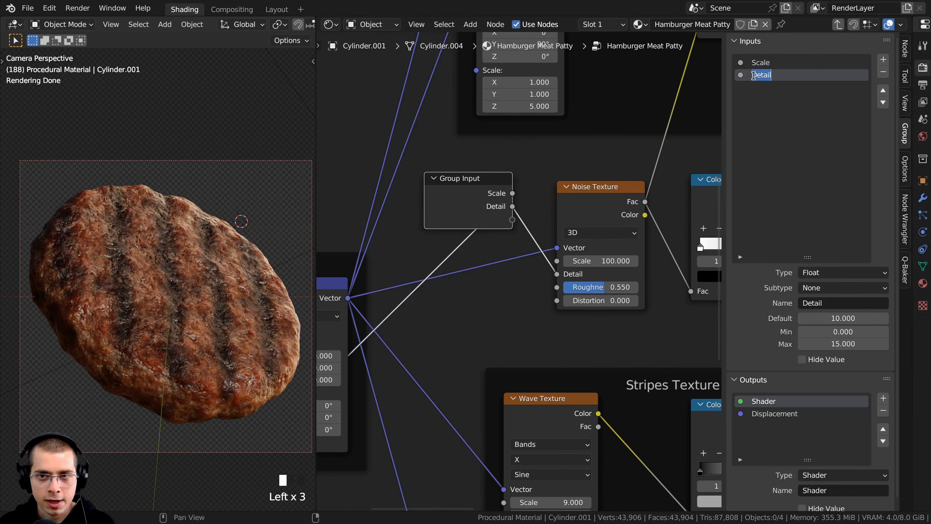
{"action": "left_click", "coordinate": [753, 75]}
{"action": "type", "text": "Noise"}
{"action": "key", "text": "Return"}
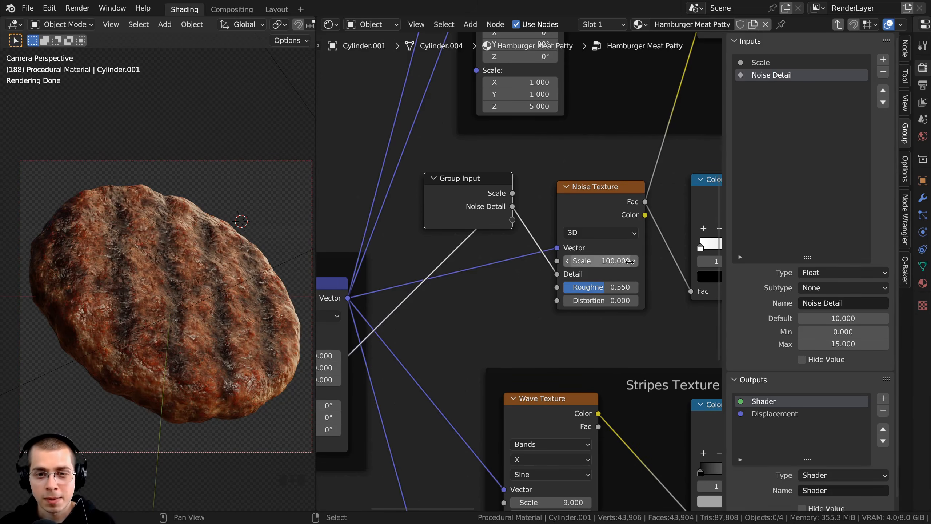
Expose the Noise Texture's Scale as a group input and rename it Noise Scale
{"action": "left_click_drag", "start_coordinate": [557, 261], "coordinate": [513, 219]}
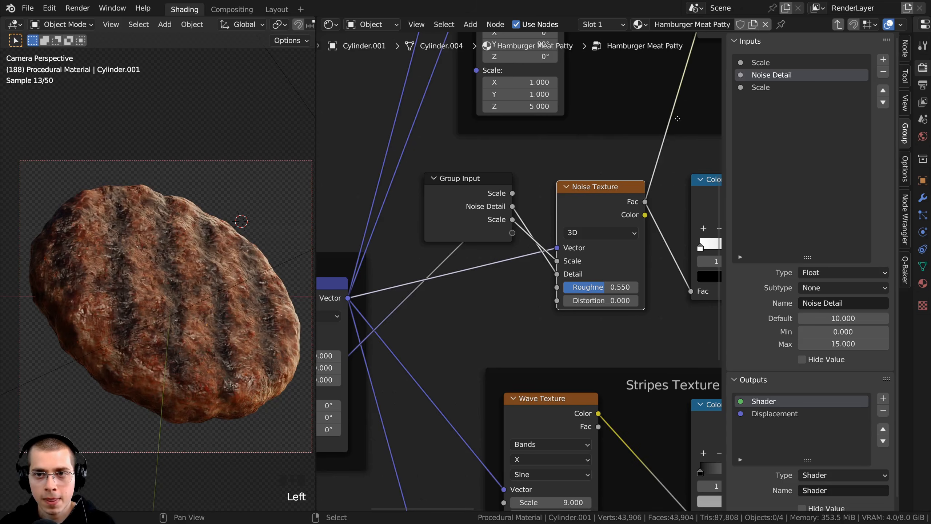
{"action": "left_click", "coordinate": [750, 87]}
{"action": "type", "text": "Noise"}
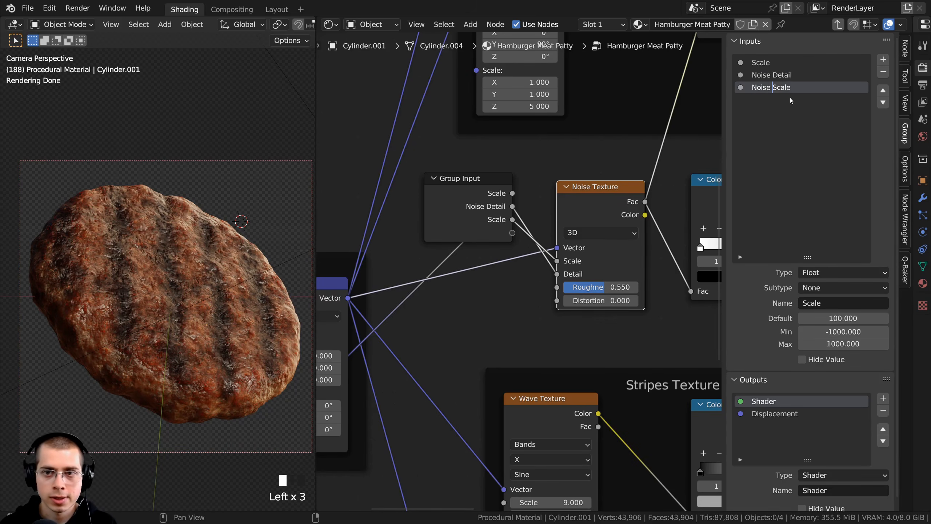
{"action": "key", "text": "Return"}
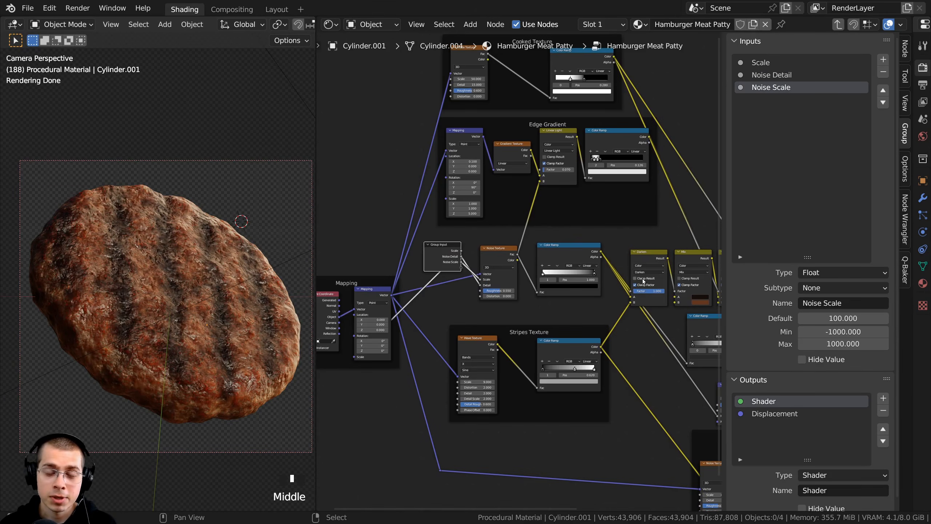
Move the Group Input node above the row of Mix nodes that follows the Darken node
{"action": "scroll", "coordinate": [514, 278], "scroll_direction": "up", "scroll_amount": 6}
{"action": "right_click", "coordinate": [414, 257]}
{"action": "scroll", "coordinate": [528, 272], "scroll_direction": "down", "scroll_amount": 5}
{"action": "middle_click_drag", "start_coordinate": [535, 274], "coordinate": [452, 260]}
{"action": "key", "text": "g"}
{"action": "right_click_drag", "start_coordinate": [664, 228], "coordinate": [683, 229]}
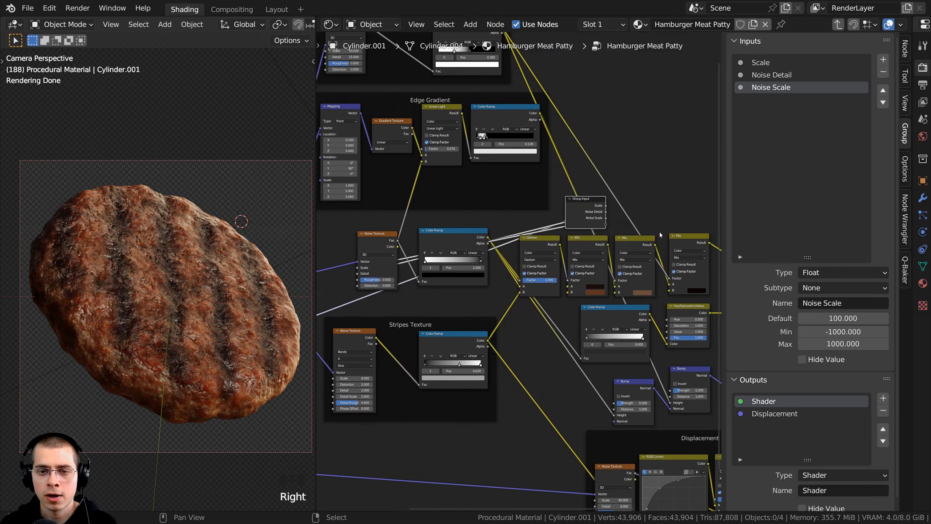
Expose the B color of the first Mix node after Darken as a group input and rename it Meat Color
{"action": "scroll", "coordinate": [660, 228], "scroll_direction": "up", "scroll_amount": 6}
{"action": "scroll", "coordinate": [578, 281], "scroll_direction": "up", "scroll_amount": 2}
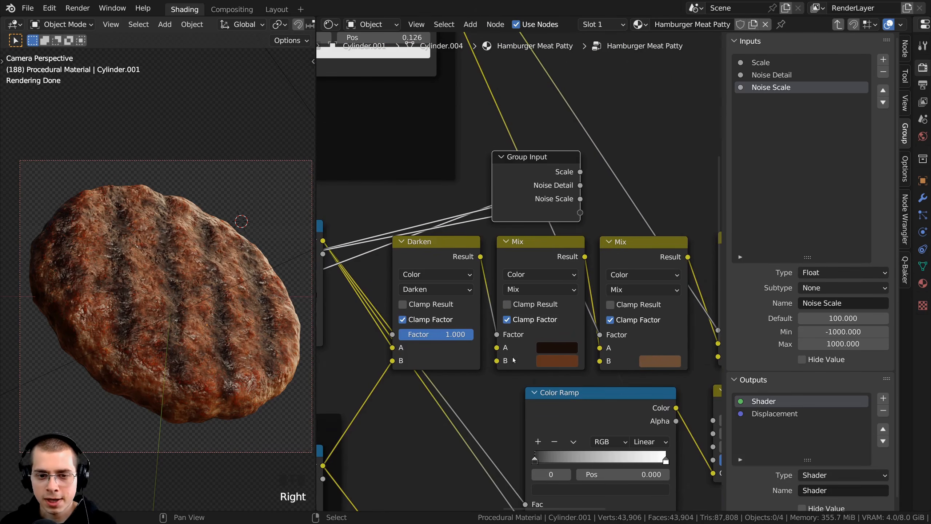
{"action": "left_click_drag", "start_coordinate": [497, 362], "coordinate": [580, 213]}
{"action": "double_click", "coordinate": [756, 100]}
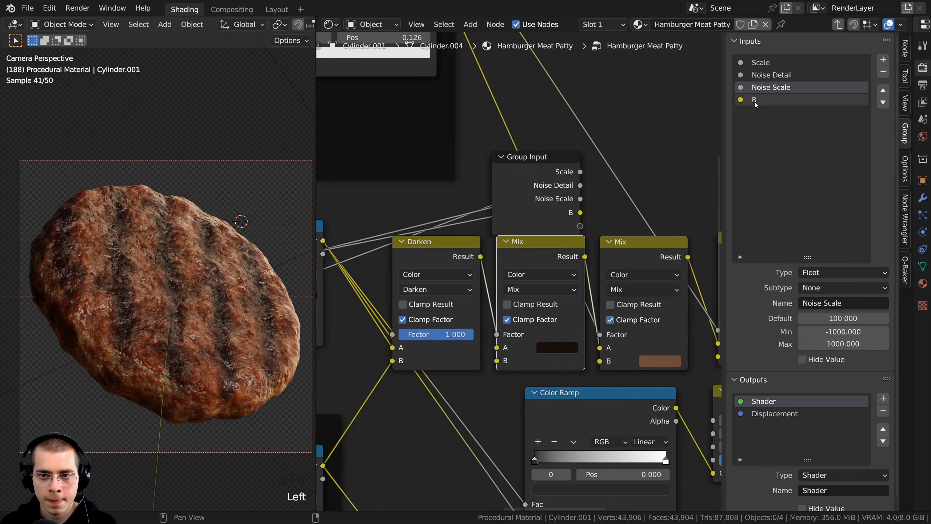
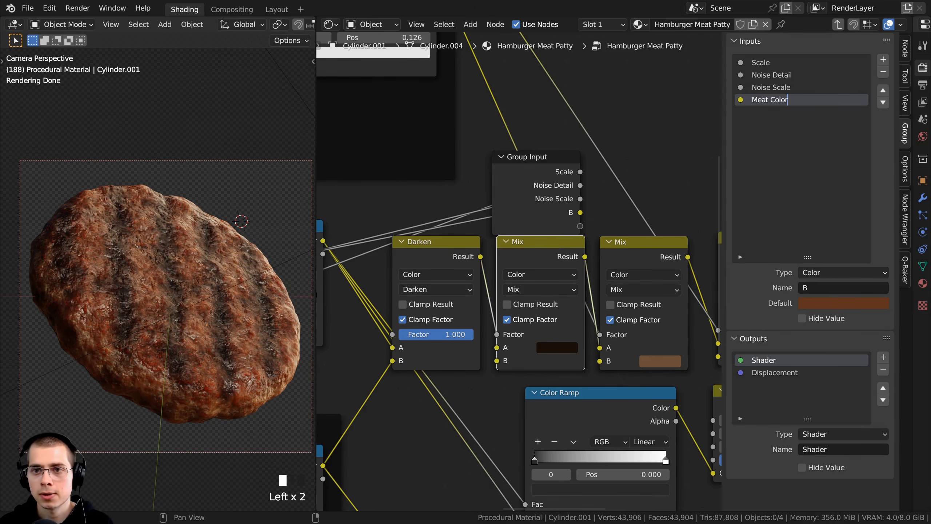
{"action": "key", "text": "Return"}
Move the Group Input node beside the Noise Texture in the Cooked Texture frame
{"action": "scroll", "coordinate": [521, 211], "scroll_direction": "down", "scroll_amount": 1}
{"action": "right_click", "coordinate": [523, 211]}
{"action": "scroll", "coordinate": [522, 211], "scroll_direction": "down", "scroll_amount": 4}
{"action": "middle_click_drag", "start_coordinate": [493, 237], "coordinate": [660, 278]}
{"action": "scroll", "coordinate": [576, 257], "scroll_direction": "down", "scroll_amount": 4}
{"action": "right_click_drag", "start_coordinate": [659, 278], "coordinate": [400, 90]}
{"action": "middle_click_drag", "start_coordinate": [411, 60], "coordinate": [418, 209]}
{"action": "scroll", "coordinate": [421, 204], "scroll_direction": "up", "scroll_amount": 8}
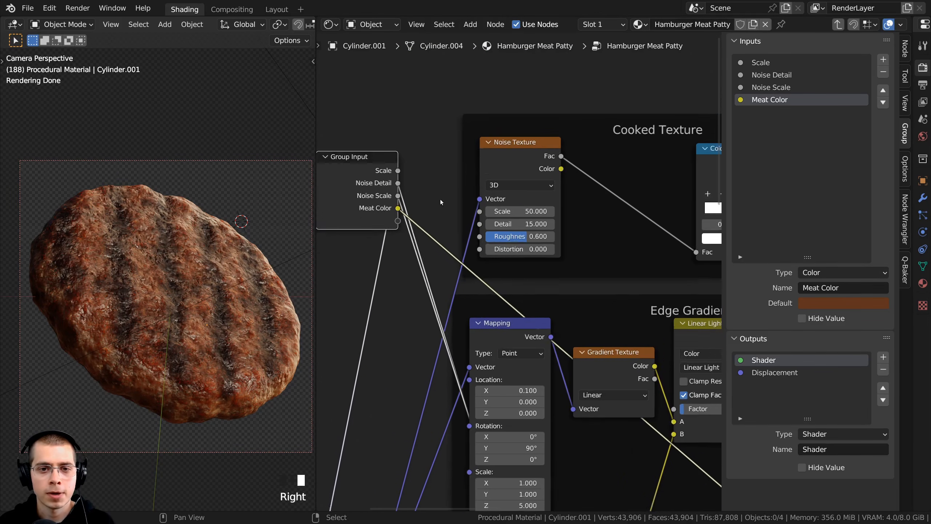
Expose the Scale of the Cooked Texture frame's Noise Texture as a group input and rename it Cooked Scale
{"action": "scroll", "coordinate": [441, 202], "scroll_direction": "up", "scroll_amount": 1}
{"action": "scroll", "coordinate": [562, 143], "scroll_direction": "down", "scroll_amount": 1}
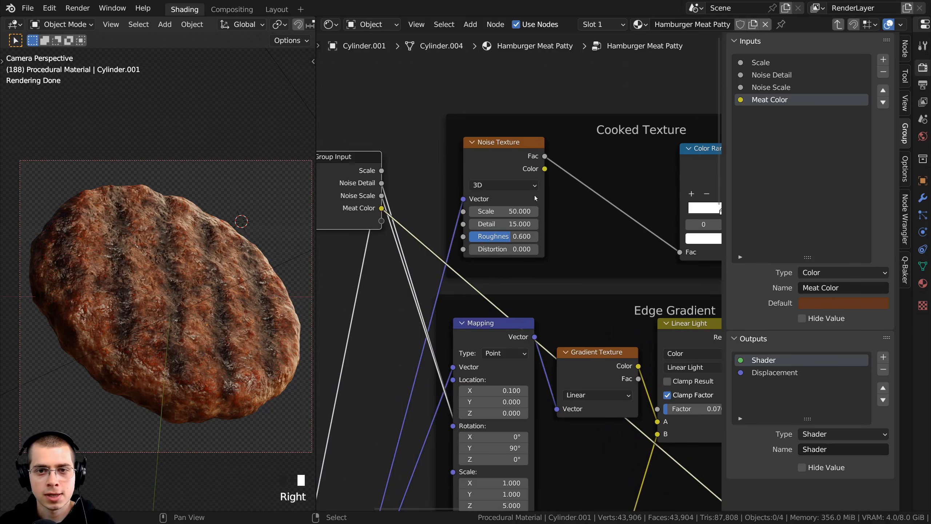
{"action": "scroll", "coordinate": [457, 235], "scroll_direction": "up", "scroll_amount": 1}
{"action": "middle_click_drag", "start_coordinate": [453, 236], "coordinate": [510, 239]}
{"action": "left_click_drag", "start_coordinate": [514, 212], "coordinate": [426, 224]}
{"action": "left_click", "coordinate": [752, 111]}
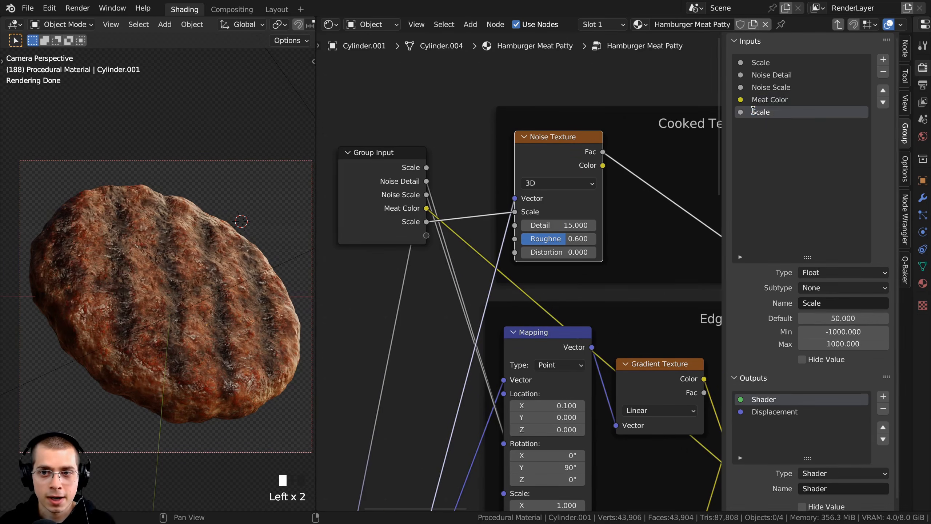
{"action": "type", "text": "Cooked"}
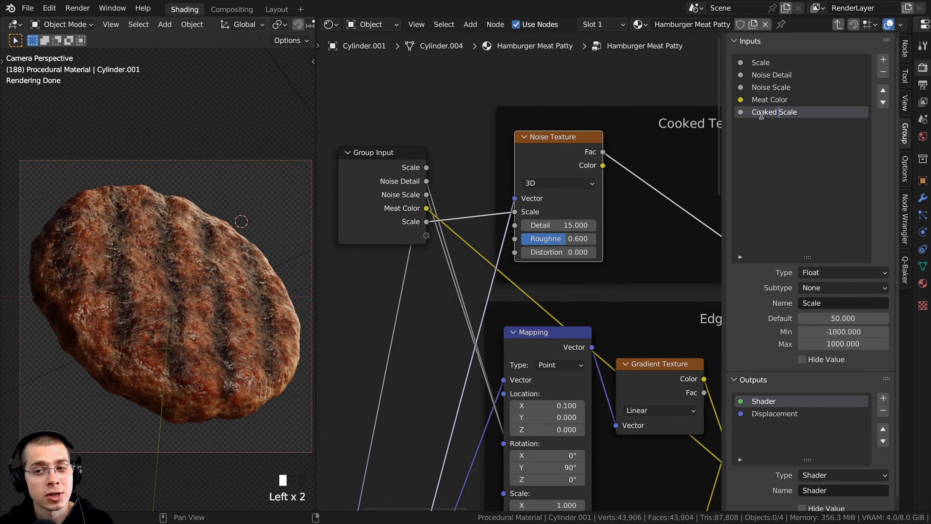
{"action": "key", "text": "Return"}
Move the Group Input node from the Cooked Texture frame back above the row of Mix nodes
{"action": "middle_click_drag", "start_coordinate": [567, 124], "coordinate": [570, 108]}
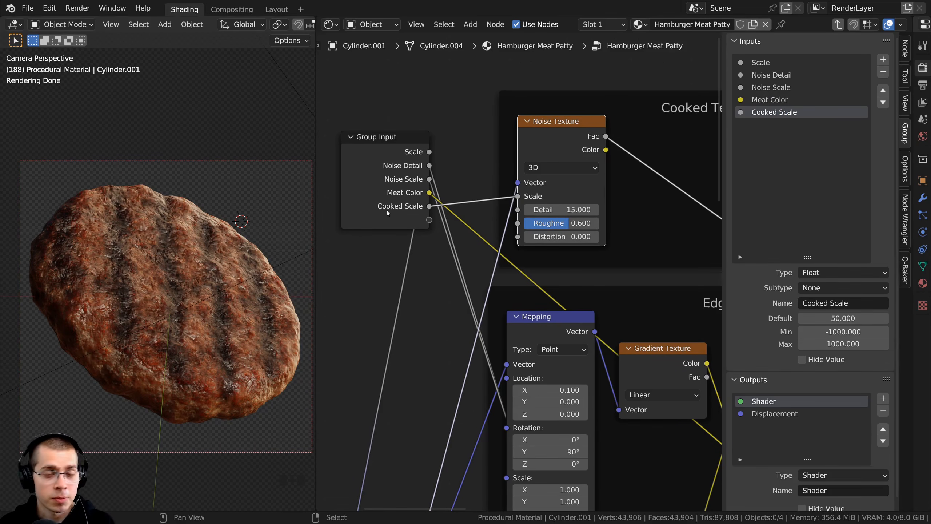
{"action": "key", "text": "Home"}
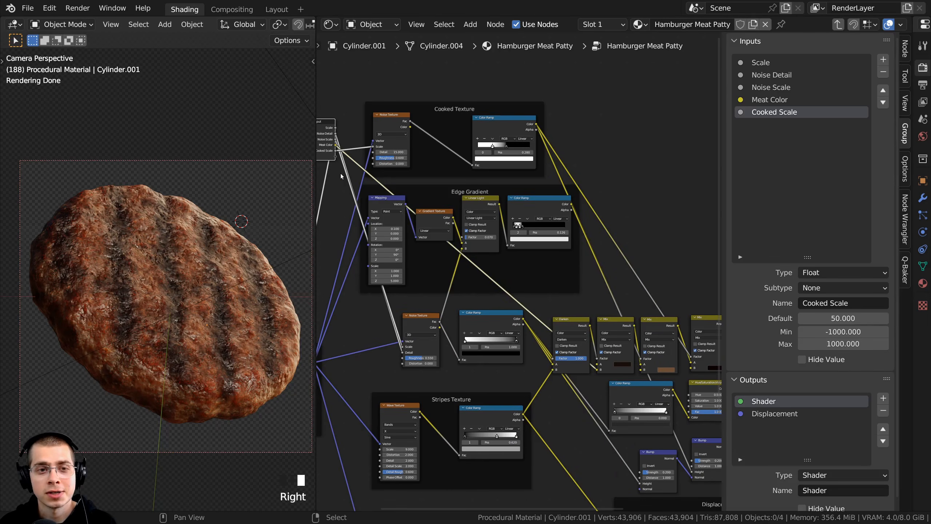
{"action": "right_click_drag", "start_coordinate": [328, 157], "coordinate": [628, 305]}
{"action": "middle_click_drag", "start_coordinate": [666, 343], "coordinate": [527, 300]}
{"action": "scroll", "coordinate": [515, 292], "scroll_direction": "up", "scroll_amount": 6}
{"action": "scroll", "coordinate": [602, 335], "scroll_direction": "up", "scroll_amount": 1}
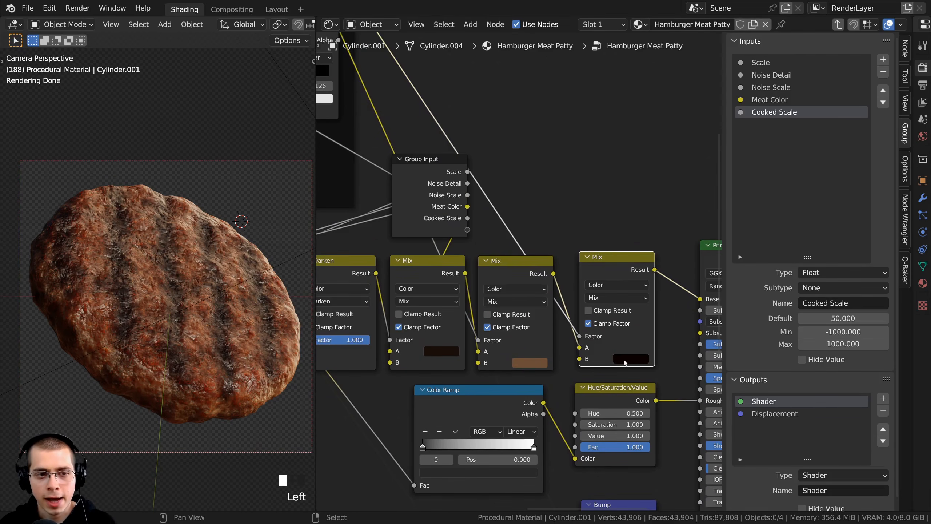
Expose the B color of the last Mix node before the Principled shader as a group input and rename it Cooked Color
{"action": "middle_click_drag", "start_coordinate": [624, 359], "coordinate": [642, 365]}
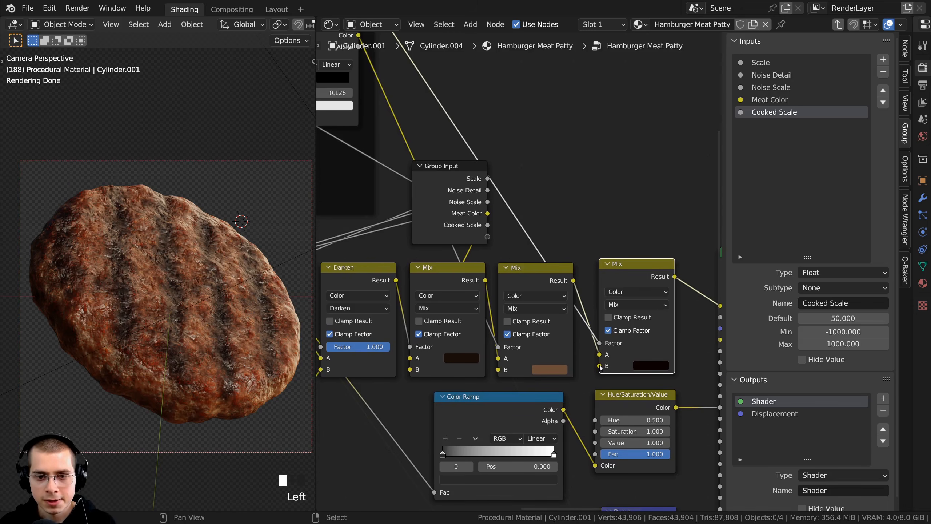
{"action": "left_click_drag", "start_coordinate": [600, 366], "coordinate": [487, 236]}
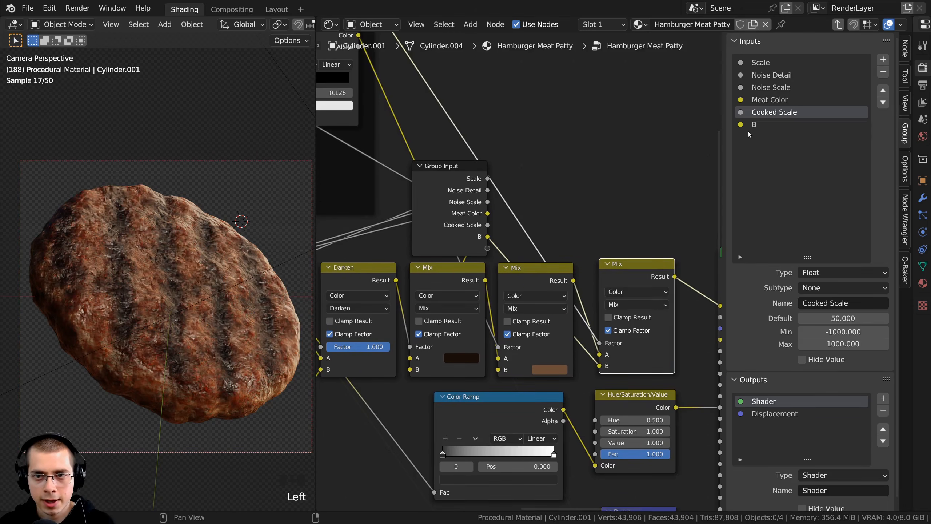
{"action": "double_click", "coordinate": [754, 126]}
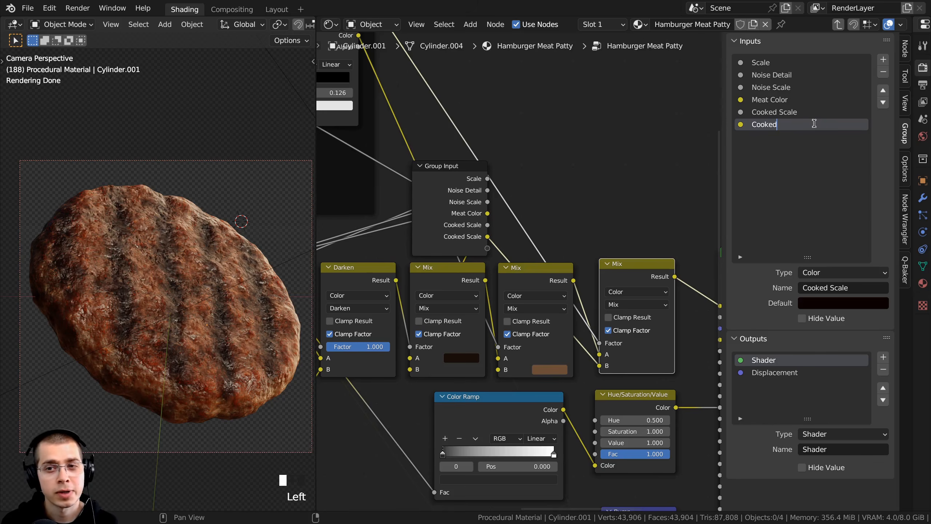
{"action": "type", "text": "Cooked Color"}
{"action": "key", "text": "Return"}
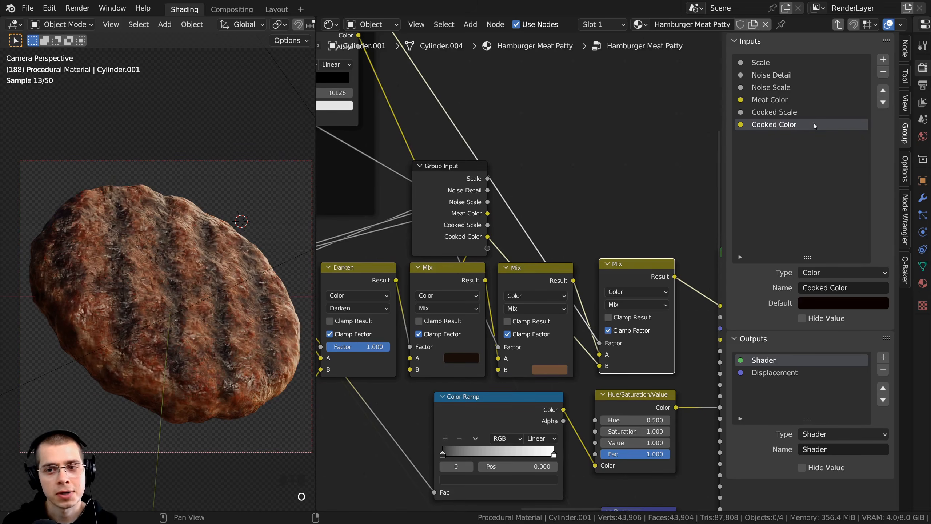
Move the Group Input node below the Mapping frame, beside the Stripes Texture frame
{"action": "right_click", "coordinate": [455, 224]}
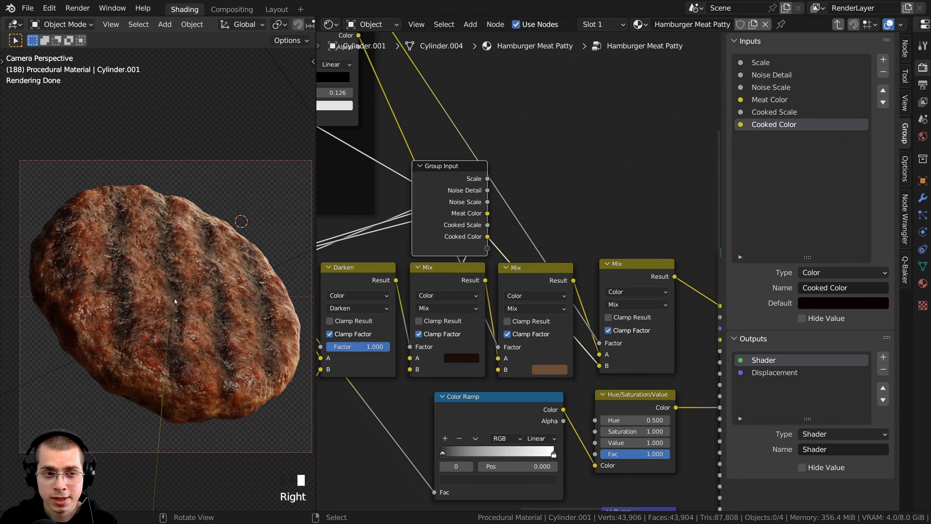
{"action": "scroll", "coordinate": [439, 248], "scroll_direction": "down", "scroll_amount": 7}
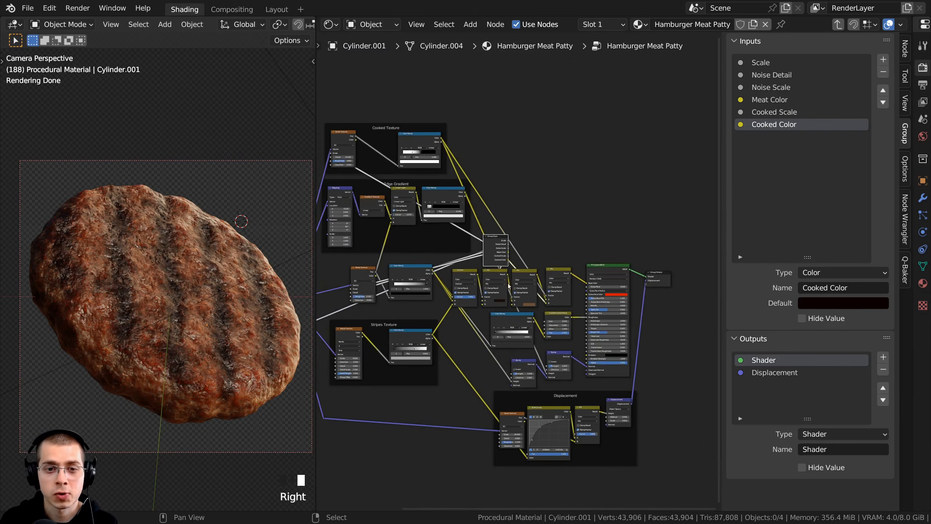
{"action": "key", "text": "g"}
{"action": "left_click", "coordinate": [372, 361]}
{"action": "scroll", "coordinate": [530, 276], "scroll_direction": "up", "scroll_amount": 5}
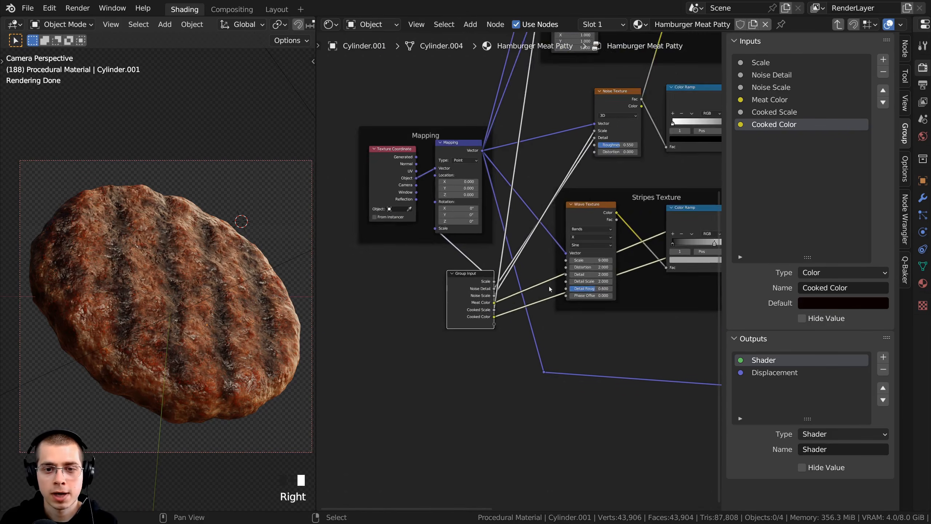
Expose the Wave Texture's Scale as a group input and rename it Stripes Scale
{"action": "left_click", "coordinate": [621, 169]}
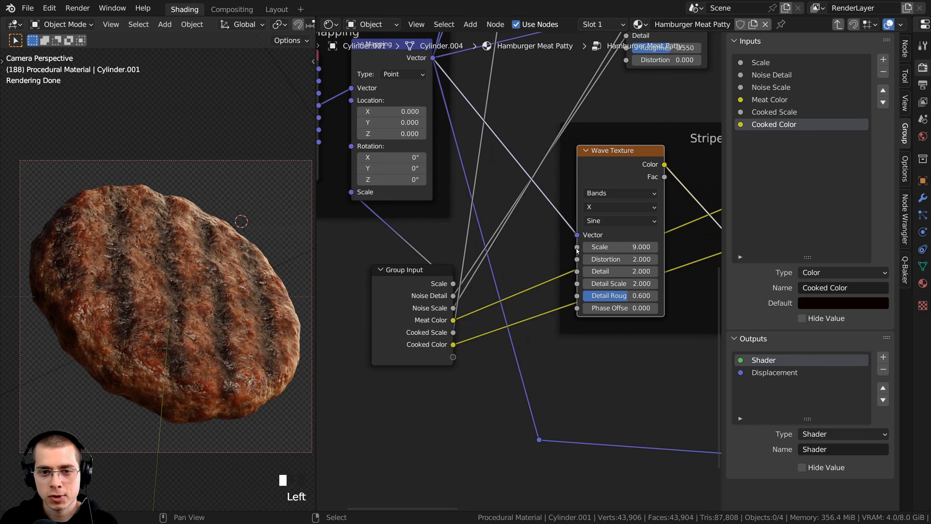
{"action": "left_click_drag", "start_coordinate": [577, 247], "coordinate": [454, 357]}
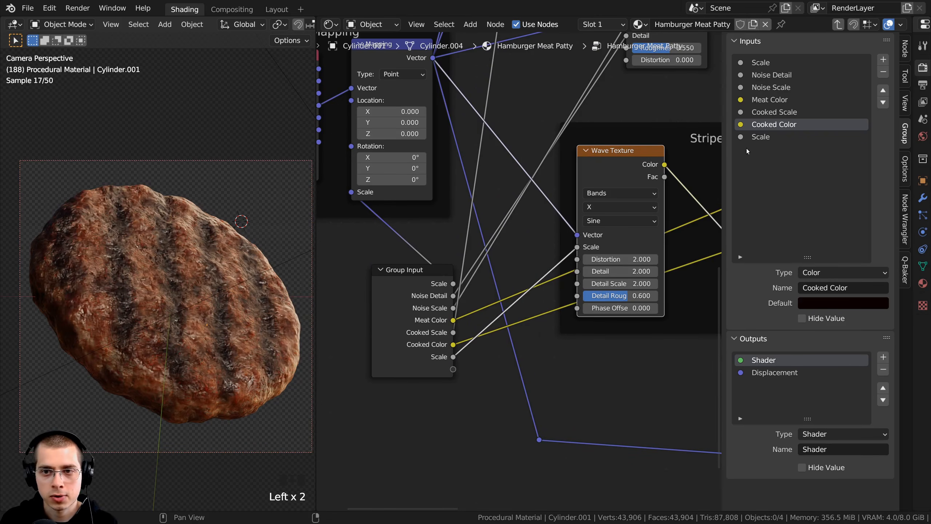
{"action": "left_click", "coordinate": [751, 136]}
{"action": "type", "text": "Stripes"}
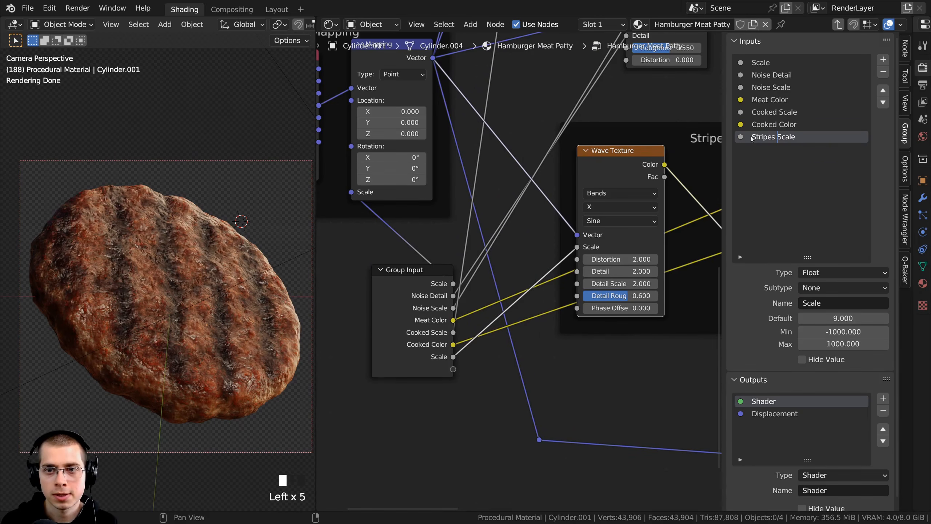
{"action": "key", "text": "Return"}
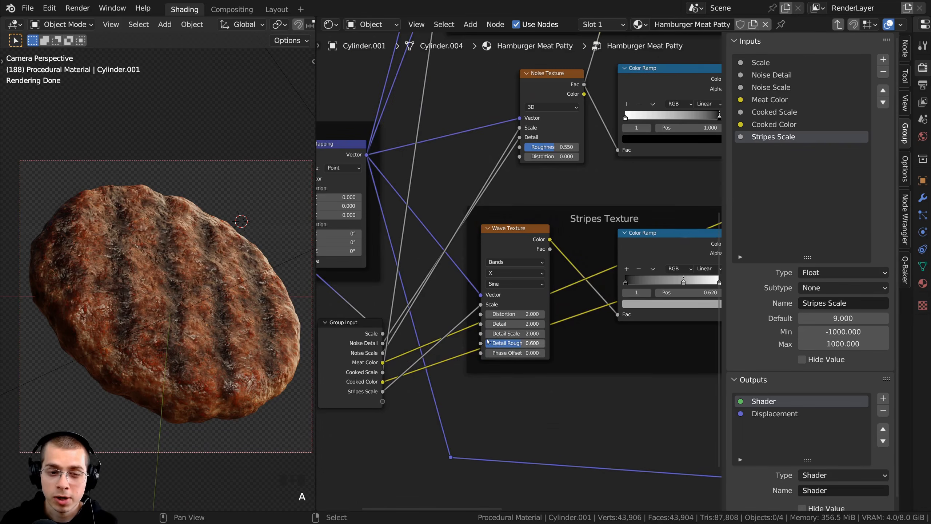
Expose the A color of the first Mix node after Darken as a group input and rename it Stripes Color
{"action": "middle_click_drag", "start_coordinate": [663, 217], "coordinate": [421, 290]}
{"action": "middle_click_drag", "start_coordinate": [638, 127], "coordinate": [451, 178]}
{"action": "left_click", "coordinate": [446, 212]}
{"action": "scroll", "coordinate": [477, 299], "scroll_direction": "up", "scroll_amount": 2}
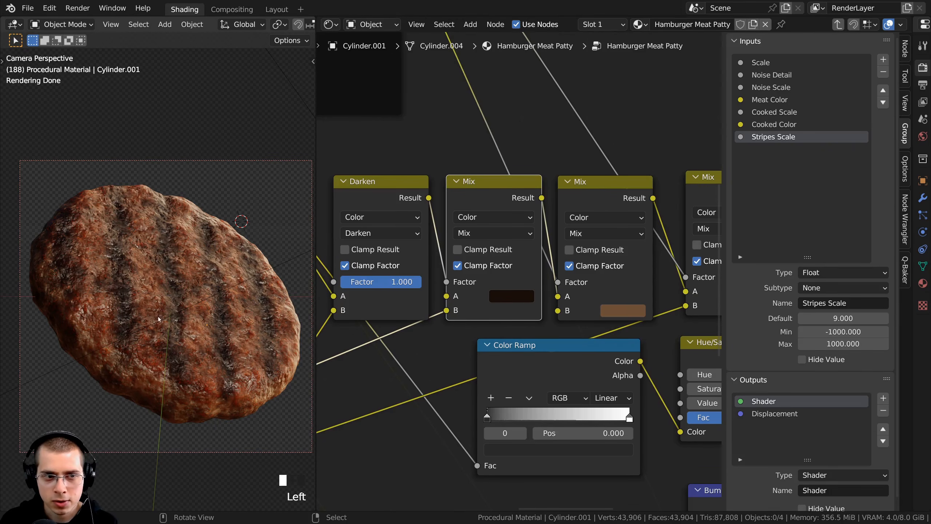
{"action": "scroll", "coordinate": [441, 300], "scroll_direction": "down", "scroll_amount": 1}
{"action": "middle_click_drag", "start_coordinate": [440, 300], "coordinate": [575, 238]}
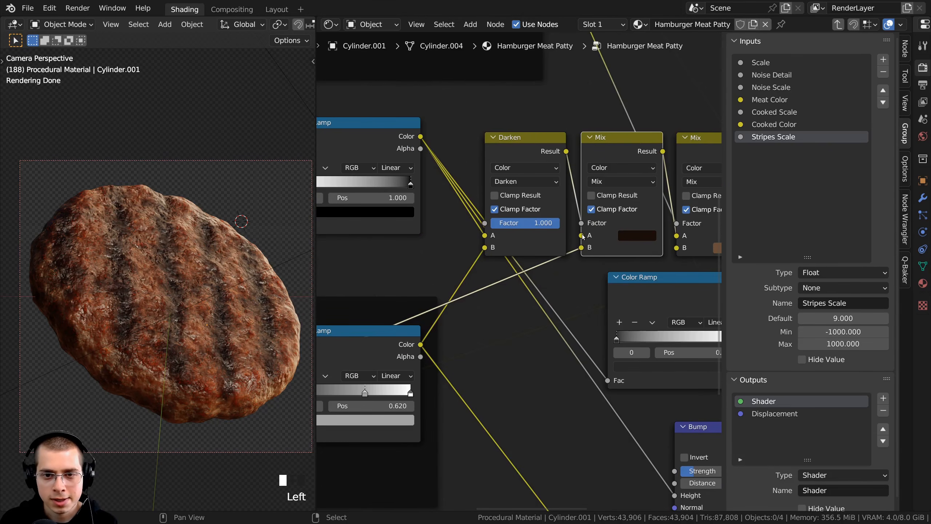
{"action": "left_click_drag", "start_coordinate": [582, 235], "coordinate": [534, 365]}
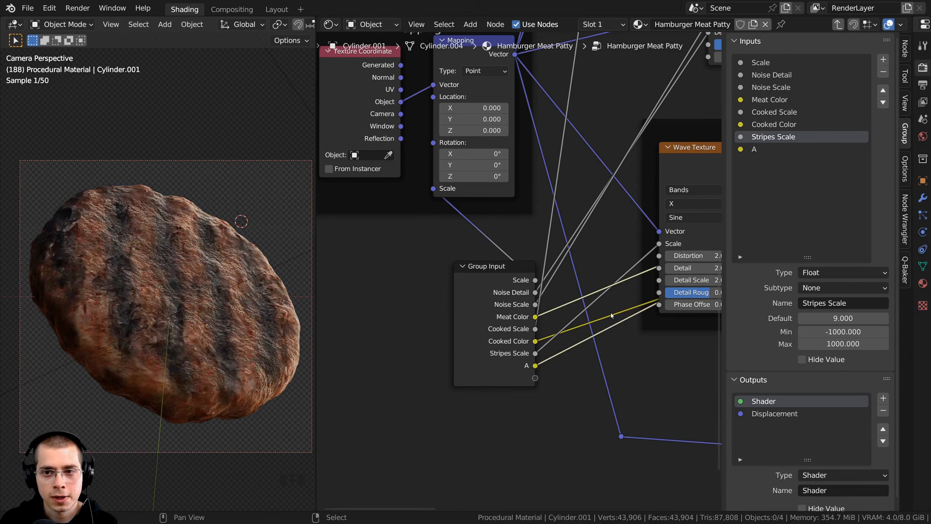
{"action": "double_click", "coordinate": [789, 149]}
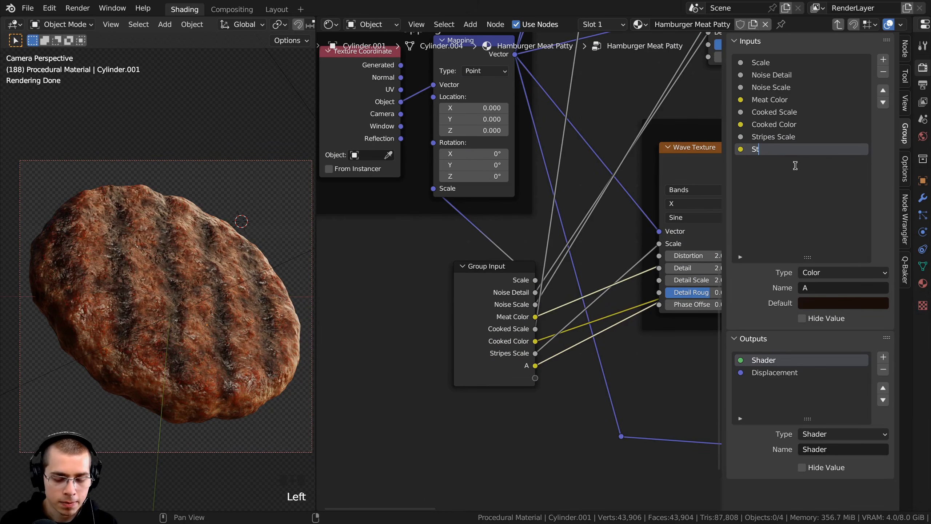
{"action": "key", "text": "Return"}
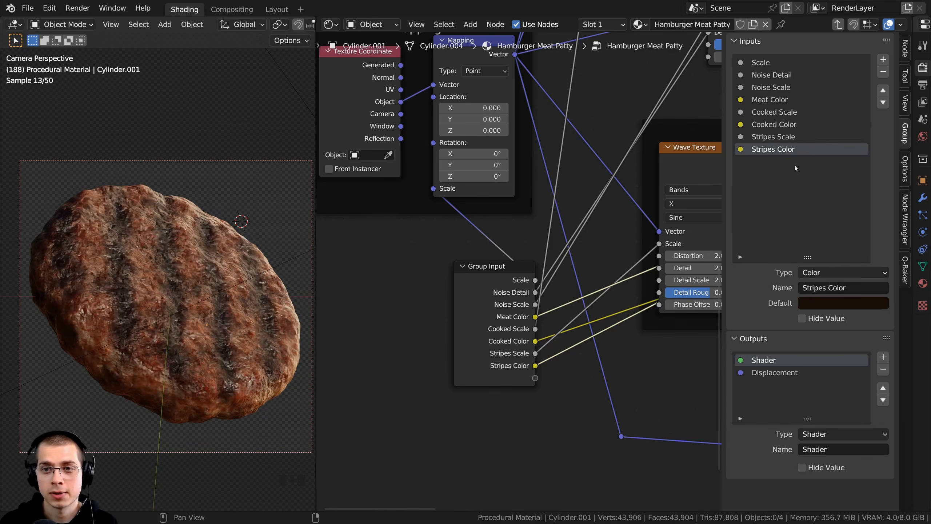
Expose the Wave Texture's Distortion as a group input and rename it Stripes Distortion
{"action": "middle_click_drag", "start_coordinate": [549, 364], "coordinate": [506, 361]}
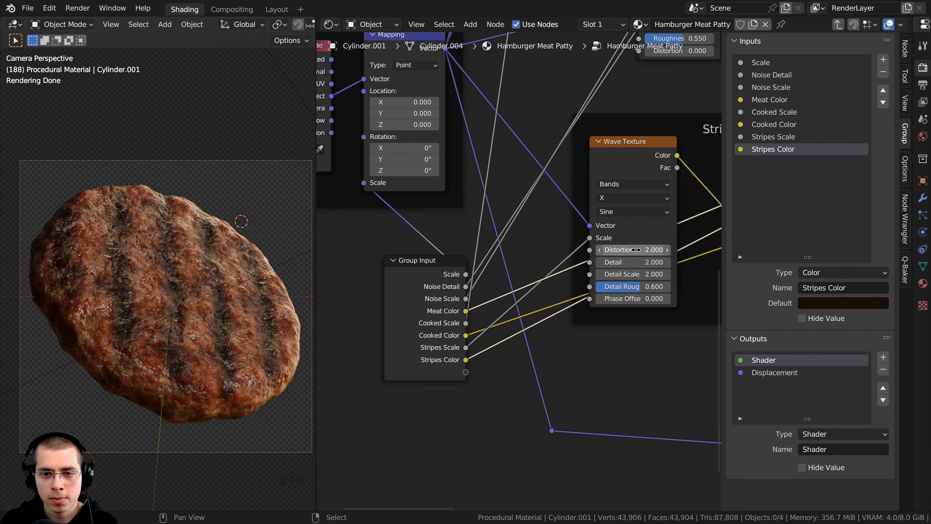
{"action": "left_click_drag", "start_coordinate": [589, 250], "coordinate": [466, 373]}
{"action": "double_click", "coordinate": [752, 160]}
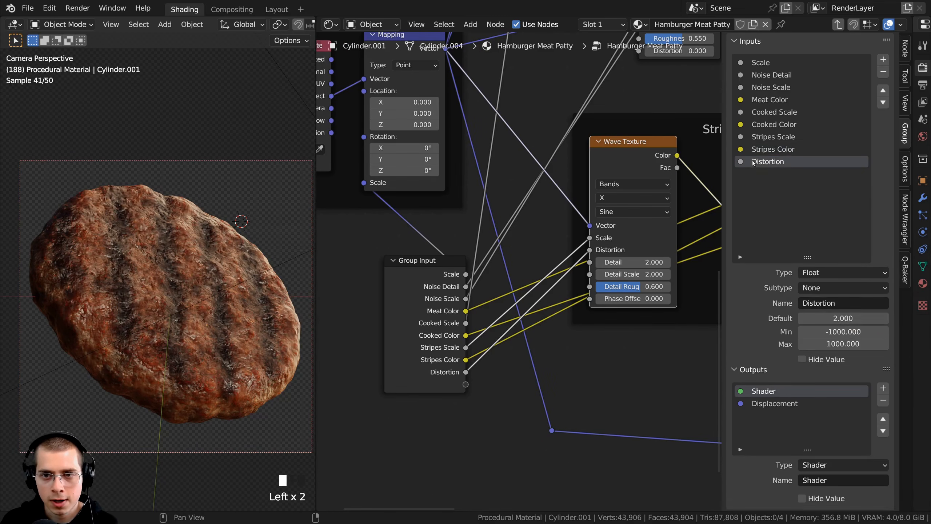
{"action": "left_click", "coordinate": [752, 161]}
{"action": "type", "text": "Stripes"}
{"action": "key", "text": "Return"}
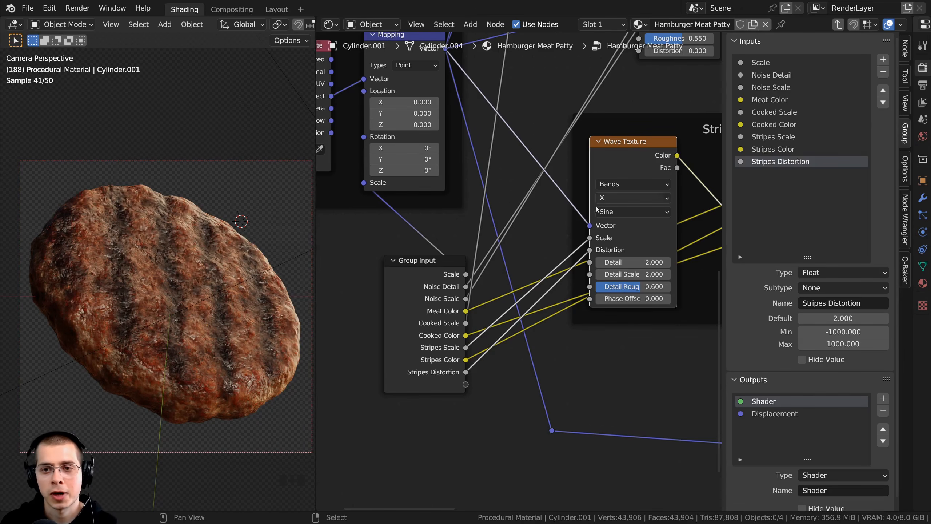
Expose the brown B color of the third Mix-chain node after Darken as a group input and rename it Edge Color
{"action": "middle_click_drag", "start_coordinate": [597, 209], "coordinate": [562, 211]}
{"action": "mouse_move", "coordinate": [198, 323]}
{"action": "middle_mouse_down"}
{"action": "mouse_move", "coordinate": [149, 339]}
{"action": "mouse_move", "coordinate": [121, 329]}
{"action": "mouse_move", "coordinate": [110, 279]}
{"action": "mouse_move", "coordinate": [211, 314]}
{"action": "middle_mouse_up"}
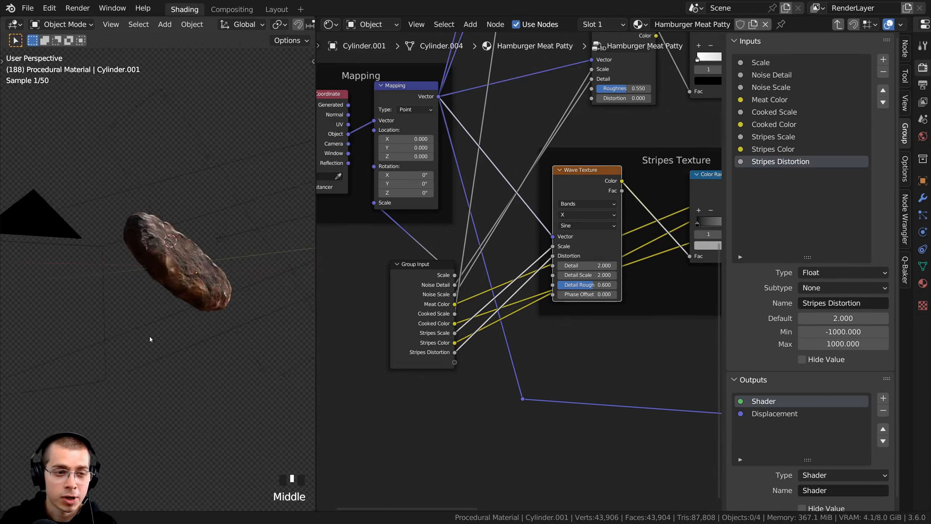
{"action": "scroll", "coordinate": [121, 329], "scroll_direction": "up", "scroll_amount": 7}
{"action": "scroll", "coordinate": [459, 272], "scroll_direction": "down", "scroll_amount": 3}
{"action": "middle_click_drag", "start_coordinate": [459, 272], "coordinate": [369, 315]}
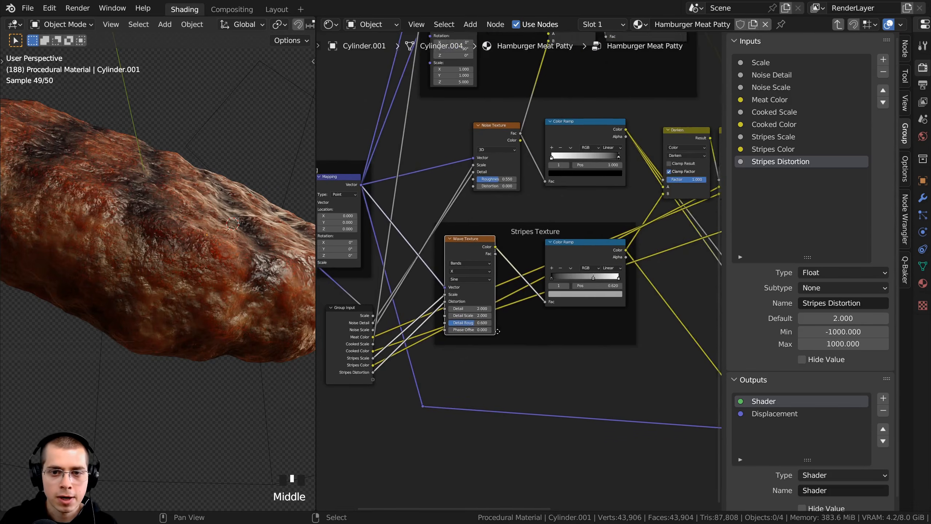
{"action": "middle_click_drag", "start_coordinate": [715, 179], "coordinate": [518, 266]}
{"action": "scroll", "coordinate": [517, 266], "scroll_direction": "up", "scroll_amount": 3}
{"action": "middle_click_drag", "start_coordinate": [621, 239], "coordinate": [591, 215]}
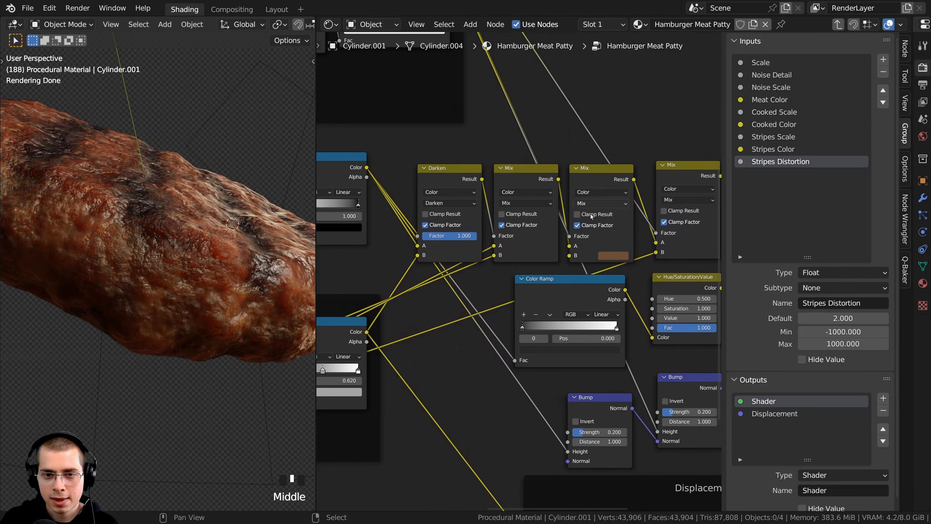
{"action": "left_click", "coordinate": [605, 185]}
{"action": "left_click_drag", "start_coordinate": [570, 256], "coordinate": [547, 371]}
{"action": "double_click", "coordinate": [758, 174]}
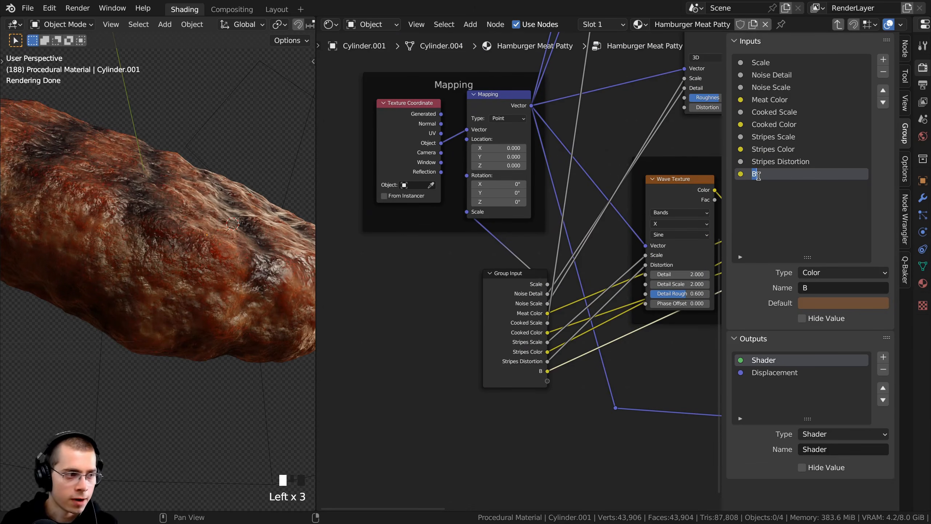
{"action": "type", "text": "Edge Color"}
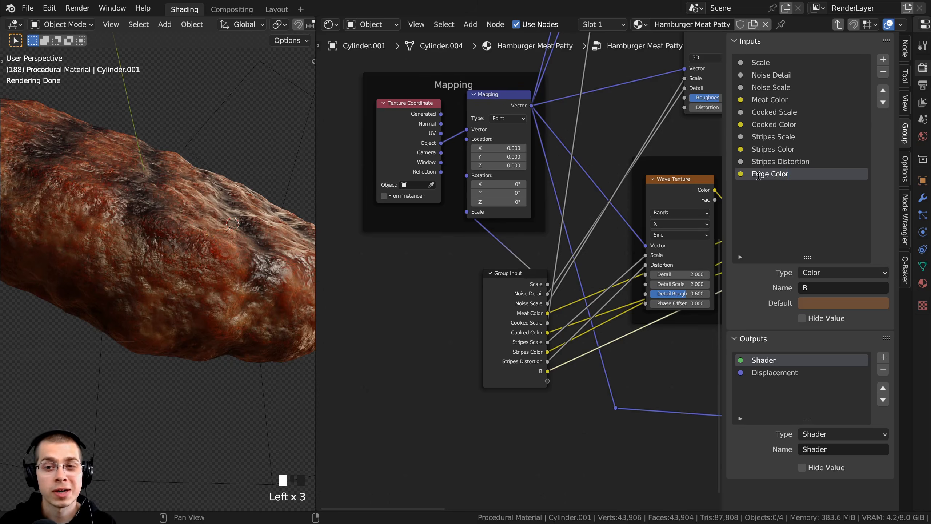
{"action": "key", "text": "Return"}
Expose the Hue/Saturation/Value node's Value as a group input and rename it Roughness
{"action": "scroll", "coordinate": [489, 323], "scroll_direction": "down", "scroll_amount": 1}
{"action": "scroll", "coordinate": [490, 323], "scroll_direction": "down", "scroll_amount": 2}
{"action": "middle_click_drag", "start_coordinate": [490, 323], "coordinate": [451, 313]}
{"action": "left_click_drag", "start_coordinate": [722, 280], "coordinate": [754, 281]}
{"action": "middle_click_drag", "start_coordinate": [656, 295], "coordinate": [355, 306]}
{"action": "middle_click_drag", "start_coordinate": [647, 243], "coordinate": [542, 277]}
{"action": "scroll", "coordinate": [542, 277], "scroll_direction": "up", "scroll_amount": 4}
{"action": "left_click", "coordinate": [611, 195]}
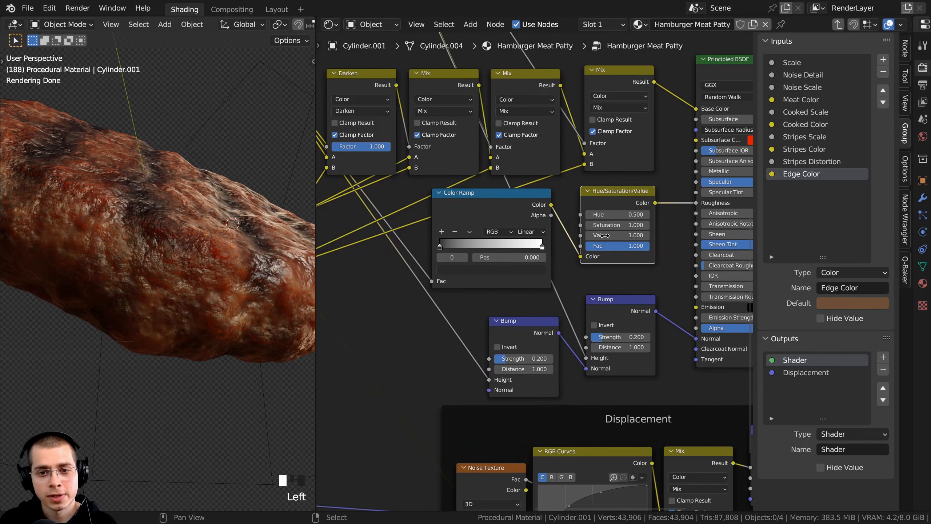
{"action": "left_click_drag", "start_coordinate": [622, 239], "coordinate": [473, 459]}
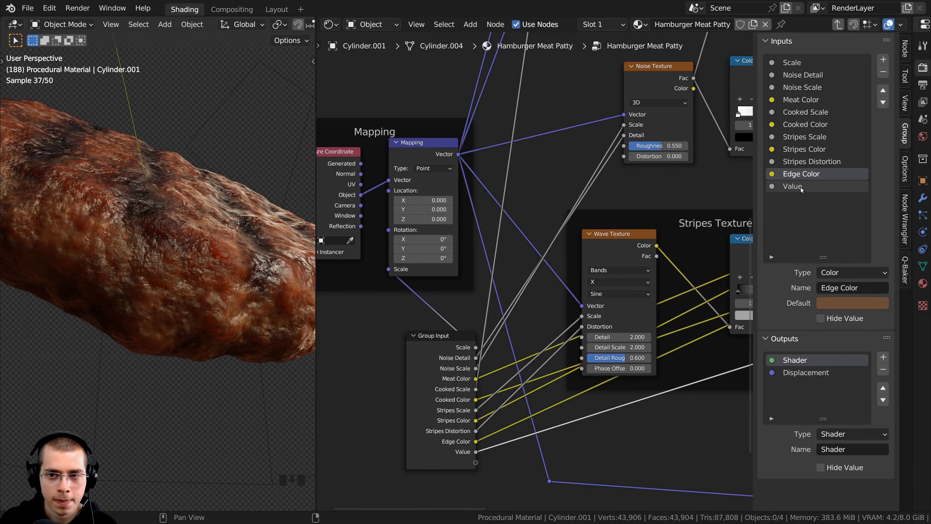
{"action": "left_click", "coordinate": [800, 187]}
{"action": "double_click", "coordinate": [800, 187]}
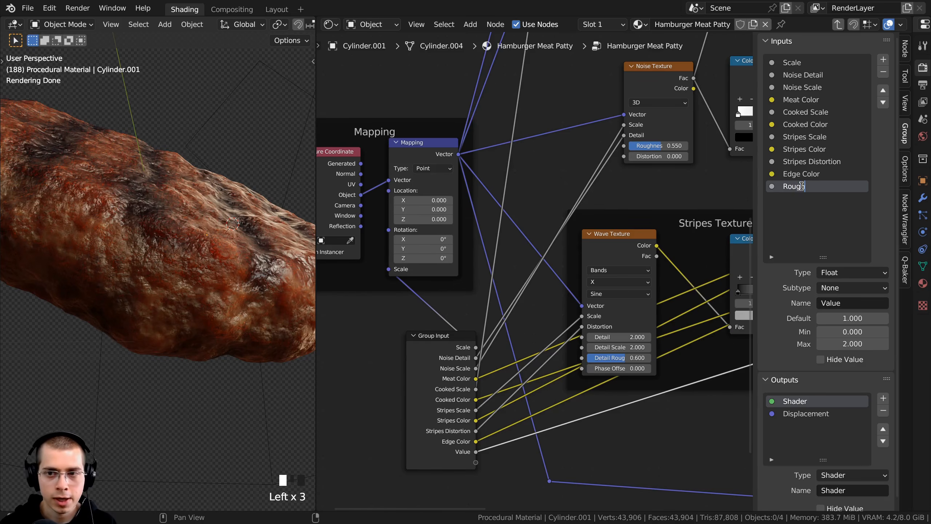
{"action": "type", "text": "Roughness"}
{"action": "key", "text": "Return"}
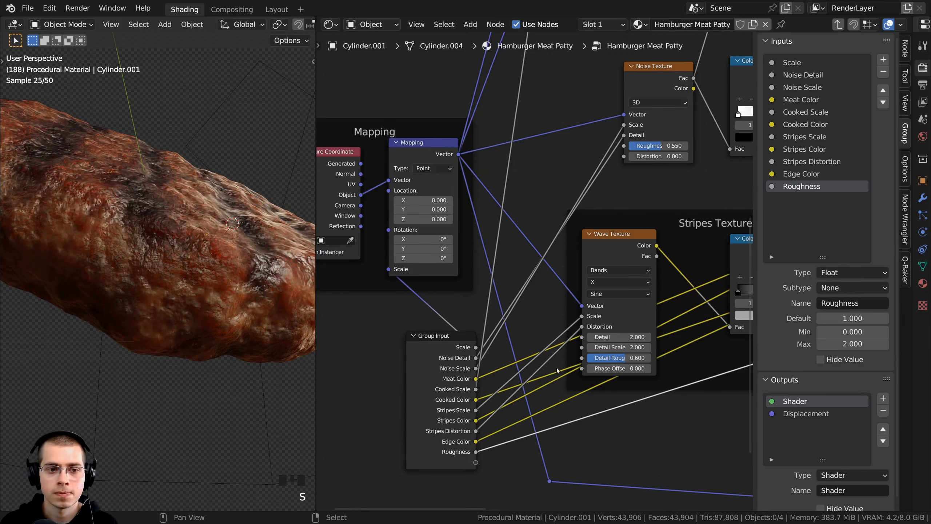
Move the Group Input node beside the Bump nodes and the Displacement frame
{"action": "key", "text": "ctrl+z"}
{"action": "middle_click_drag", "start_coordinate": [482, 295], "coordinate": [428, 294]}
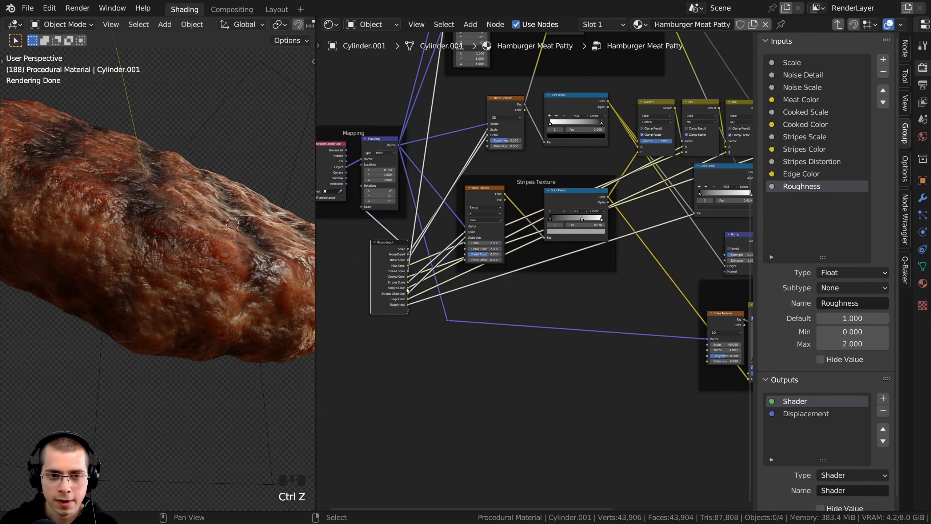
{"action": "left_click_drag", "start_coordinate": [397, 286], "coordinate": [657, 295]}
{"action": "middle_click_drag", "start_coordinate": [657, 295], "coordinate": [566, 308]}
{"action": "scroll", "coordinate": [566, 307], "scroll_direction": "up", "scroll_amount": 4}
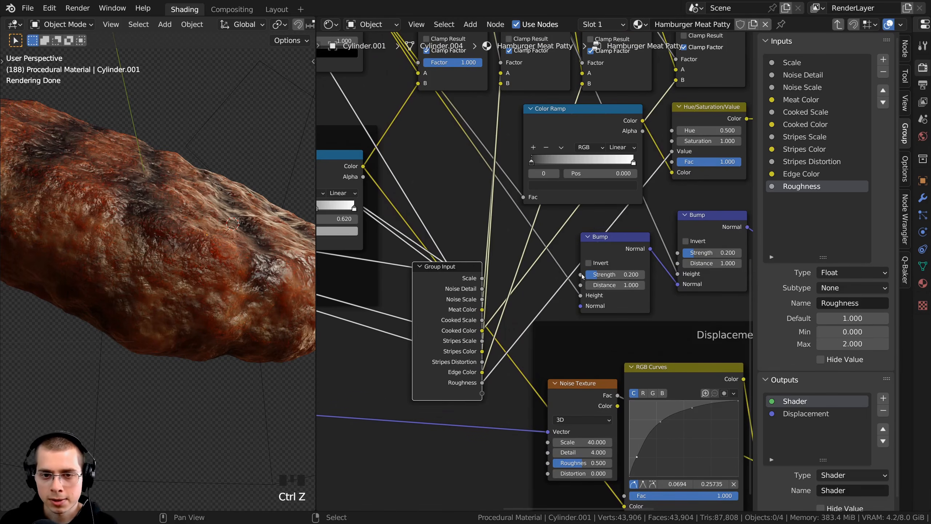
Expose the Strength of both Bump nodes as two separate group inputs
{"action": "left_click_drag", "start_coordinate": [581, 275], "coordinate": [486, 395]}
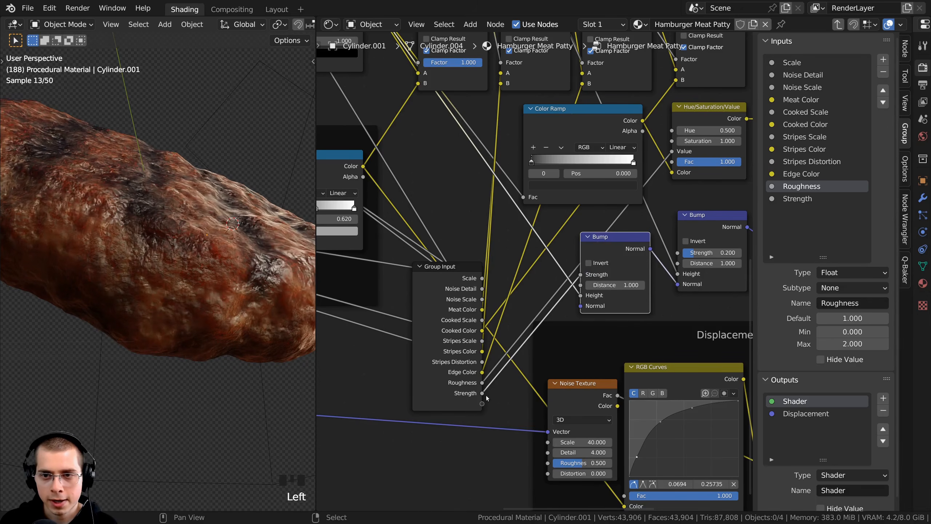
{"action": "left_click_drag", "start_coordinate": [677, 253], "coordinate": [484, 406]}
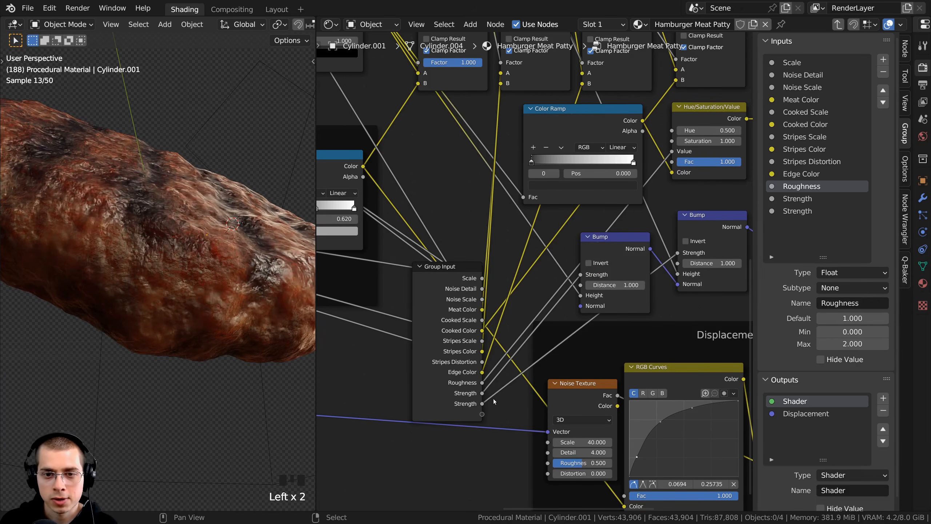
{"action": "right_click", "coordinate": [603, 256]}
{"action": "scroll", "coordinate": [600, 272], "scroll_direction": "down", "scroll_amount": 4}
{"action": "middle_click_drag", "start_coordinate": [601, 272], "coordinate": [641, 332]}
{"action": "right_click_drag", "start_coordinate": [640, 331], "coordinate": [641, 331]}
{"action": "middle_click_drag", "start_coordinate": [461, 156], "coordinate": [500, 166]}
{"action": "scroll", "coordinate": [744, 235], "scroll_direction": "up", "scroll_amount": 2}
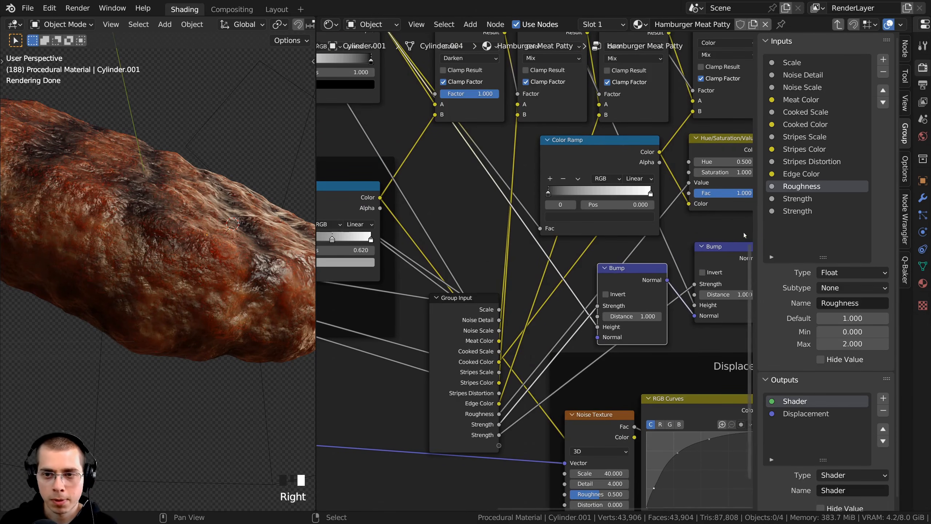
Rename the first Strength group input to Noise Bump Strength
{"action": "double_click", "coordinate": [785, 202]}
{"action": "left_click", "coordinate": [785, 202]}
{"action": "type", "text": "Noise "}
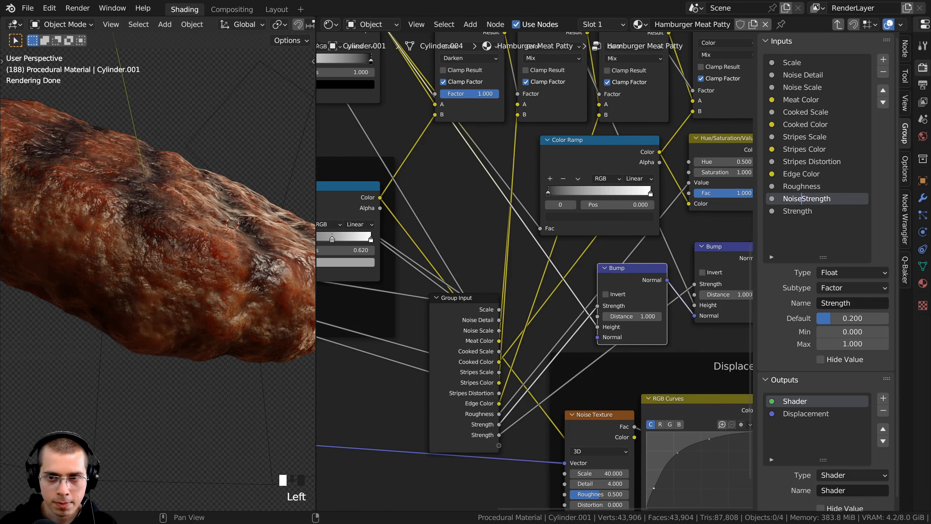
{"action": "type", "text": "Bump"}
{"action": "key", "text": "Return"}
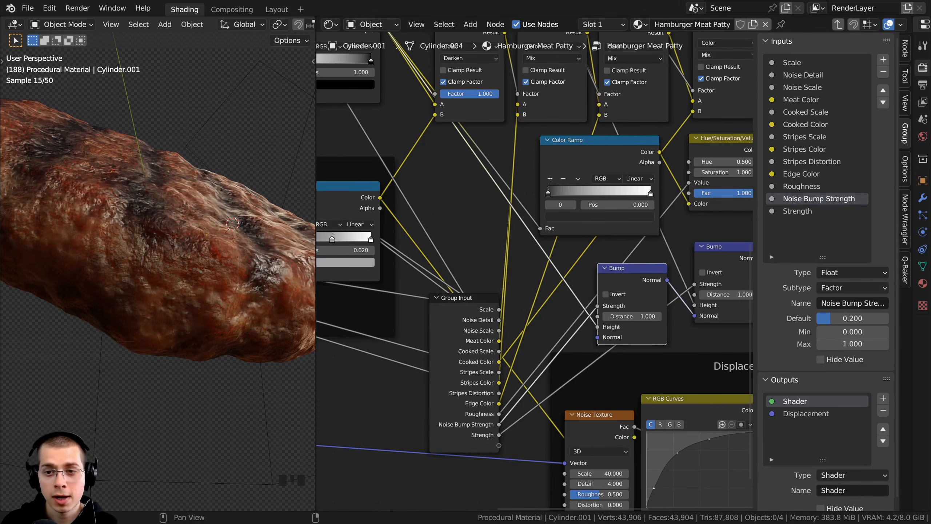
Rename the remaining Strength group input to Cooked Bump Strength
{"action": "double_click", "coordinate": [783, 211]}
{"action": "left_click", "coordinate": [783, 210]}
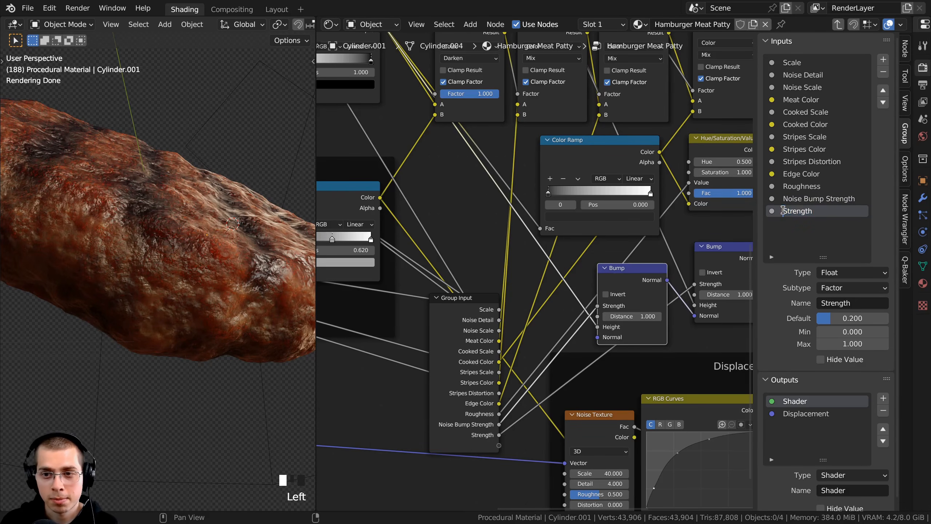
{"action": "type", "text": "Cooke"}
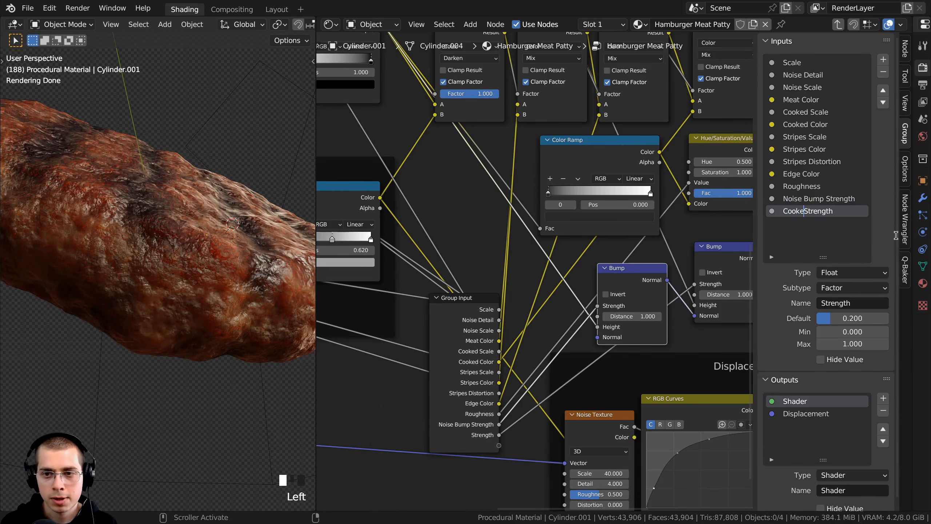
{"action": "type", "text": "d Bump"}
{"action": "key", "text": "Return"}
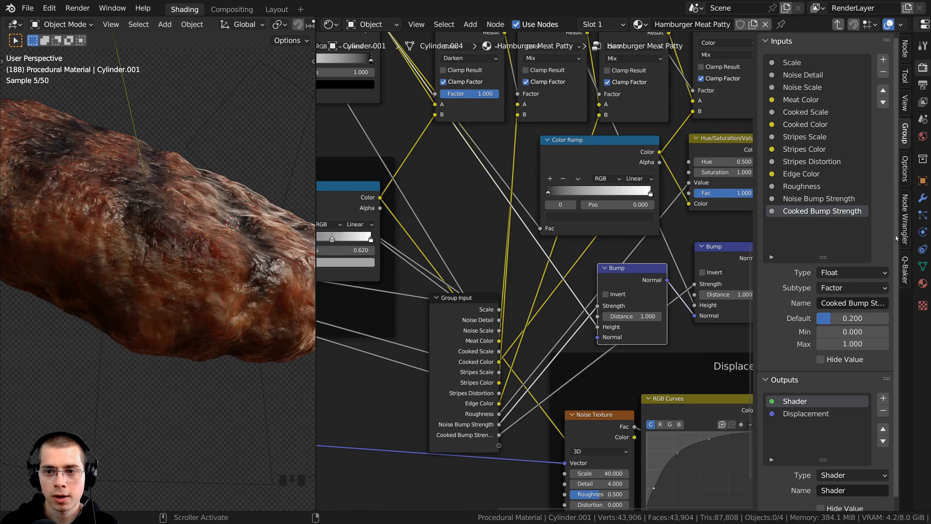
Expose the Scale of the Noise Texture in the Displacement frame as a group input and rename it Noise Displacement Scale
{"action": "middle_click_drag", "start_coordinate": [561, 410], "coordinate": [573, 289]}
{"action": "left_click", "coordinate": [576, 293]}
{"action": "scroll", "coordinate": [571, 292], "scroll_direction": "up", "scroll_amount": 1}
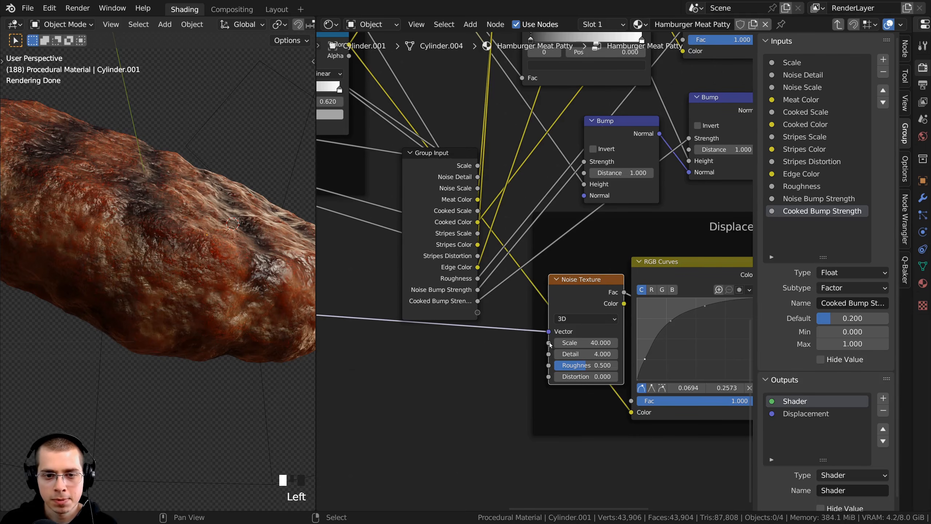
{"action": "left_click_drag", "start_coordinate": [549, 343], "coordinate": [480, 312]}
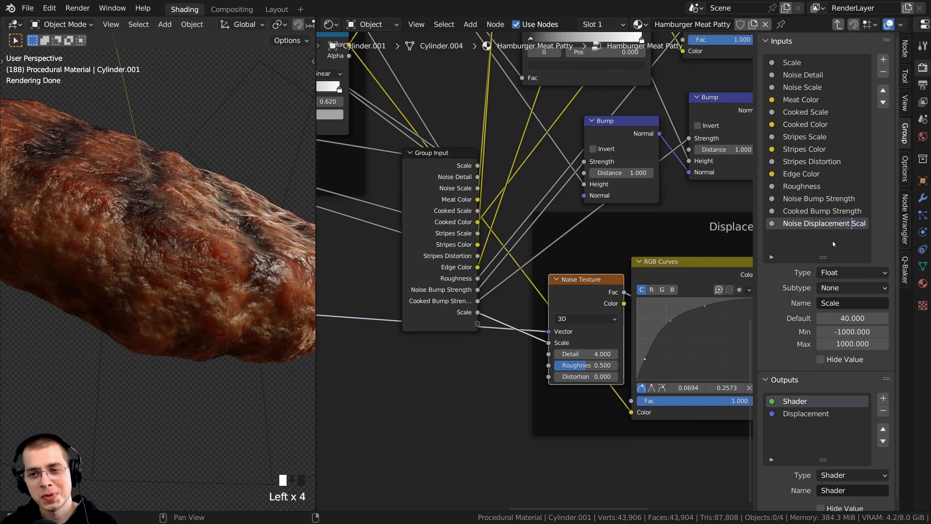
{"action": "key", "text": "Return"}
Expose the Factor of the Mix node in the Displacement frame as a group input and rename it Stripes Displacement Strength
{"action": "scroll", "coordinate": [555, 278], "scroll_direction": "down", "scroll_amount": 2}
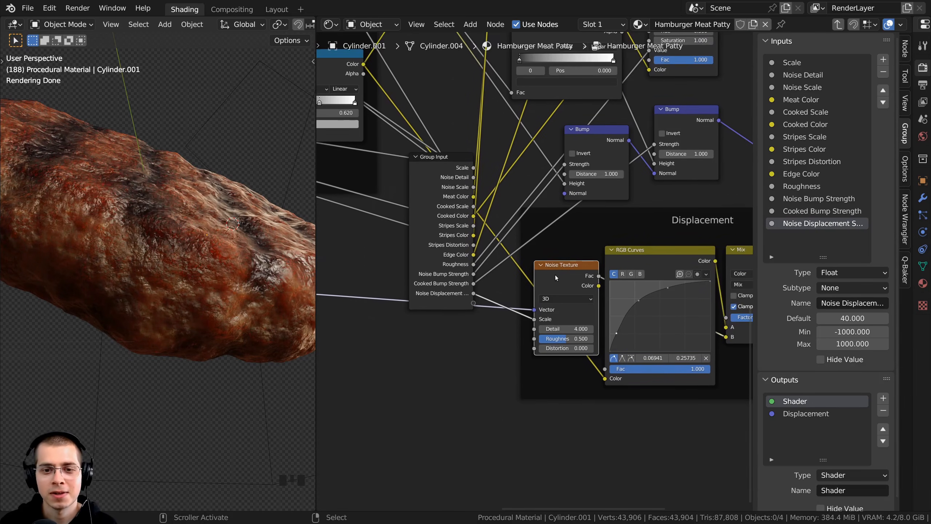
{"action": "scroll", "coordinate": [686, 302], "scroll_direction": "up", "scroll_amount": 3}
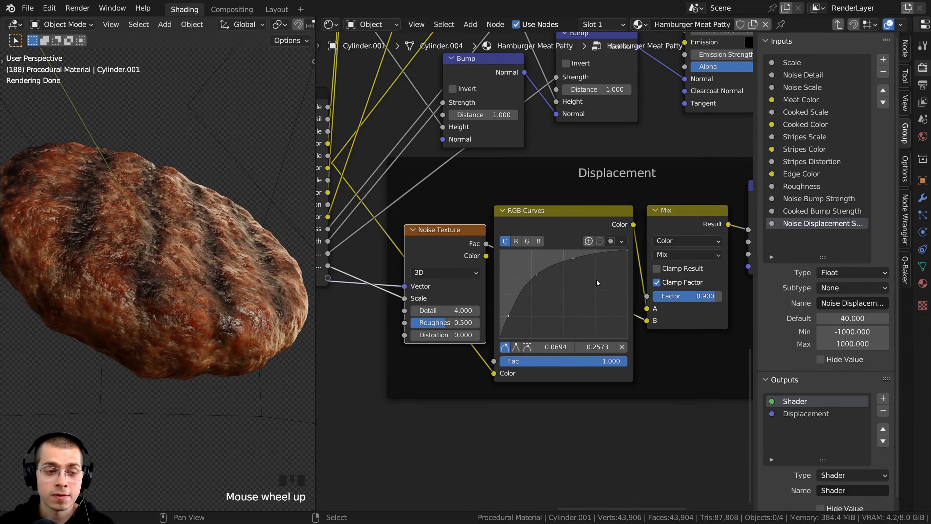
{"action": "left_click_drag", "start_coordinate": [693, 299], "coordinate": [406, 278]}
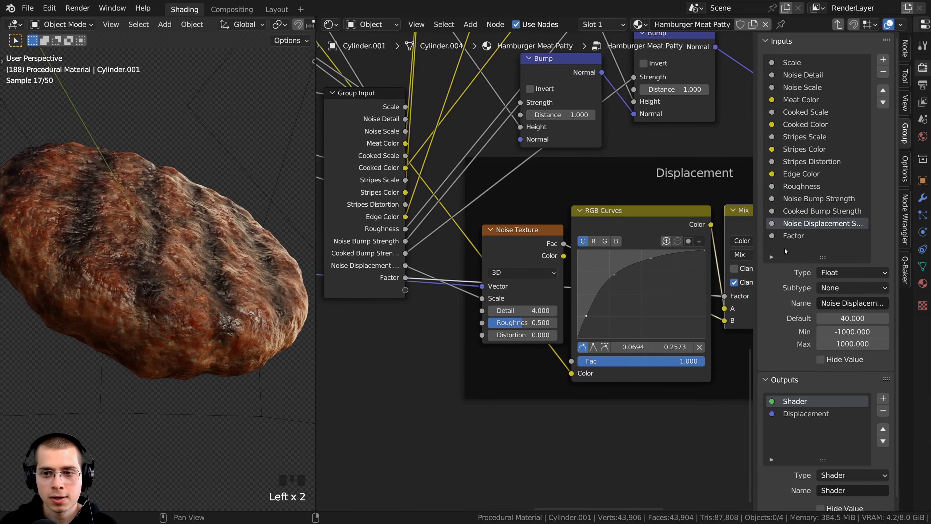
{"action": "double_click", "coordinate": [720, 235]}
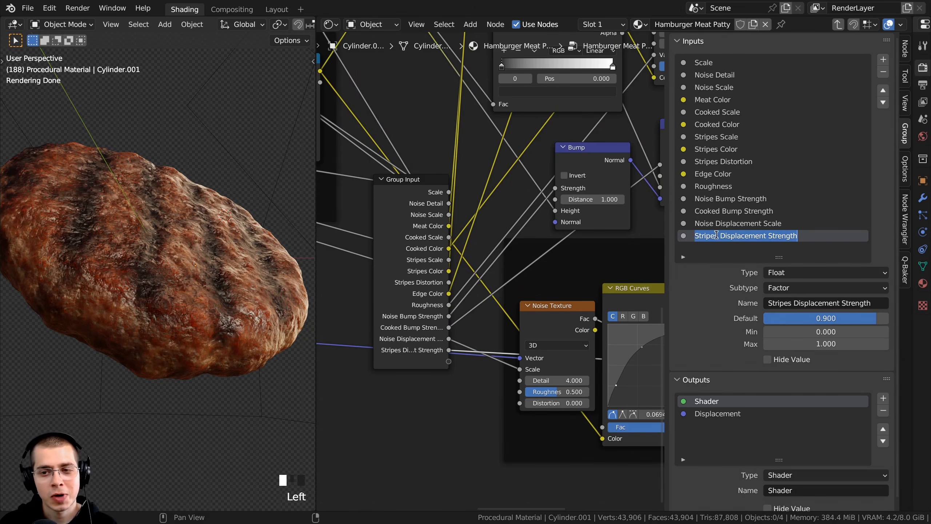
{"action": "left_click", "coordinate": [551, 252]}
Expose the Displacement node's Scale as a group input and rename it Displacement Strength
{"action": "scroll", "coordinate": [550, 304], "scroll_direction": "down", "scroll_amount": 3}
{"action": "middle_click_drag", "start_coordinate": [550, 304], "coordinate": [498, 263]}
{"action": "middle_click_drag", "start_coordinate": [598, 265], "coordinate": [392, 272]}
{"action": "scroll", "coordinate": [559, 257], "scroll_direction": "down", "scroll_amount": 2}
{"action": "scroll", "coordinate": [411, 272], "scroll_direction": "up", "scroll_amount": 6}
{"action": "left_click", "coordinate": [549, 224]}
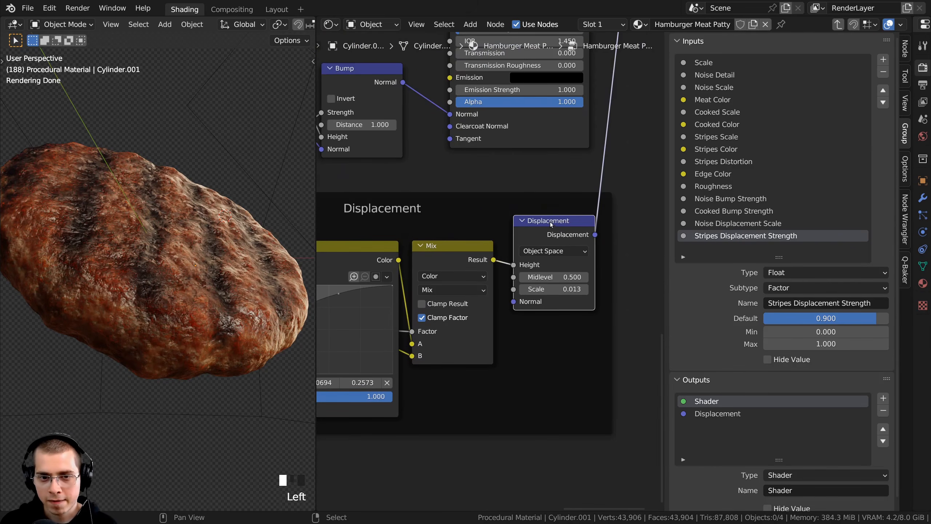
{"action": "scroll", "coordinate": [491, 309], "scroll_direction": "down", "scroll_amount": 1}
{"action": "middle_click_drag", "start_coordinate": [491, 309], "coordinate": [513, 304]}
{"action": "left_click_drag", "start_coordinate": [533, 285], "coordinate": [388, 321]}
{"action": "middle_click_drag", "start_coordinate": [389, 321], "coordinate": [424, 320]}
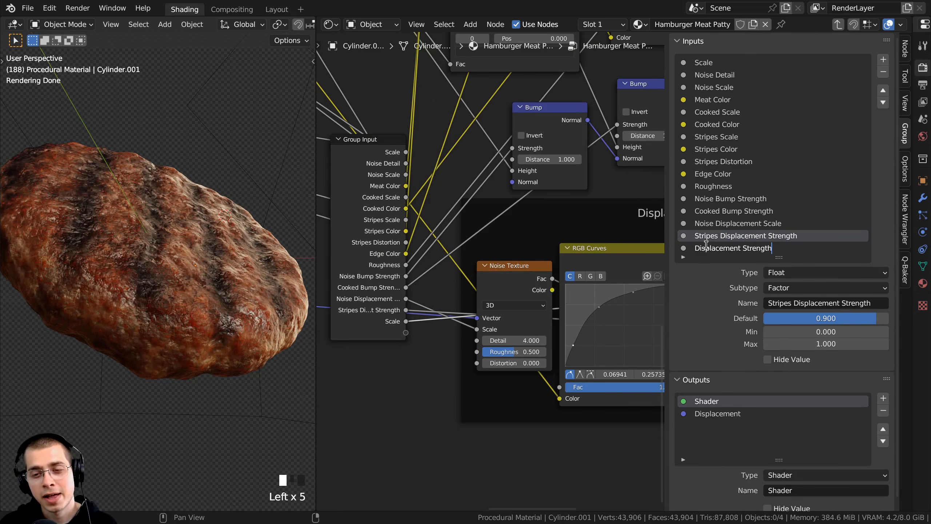
{"action": "left_click", "coordinate": [637, 264]}
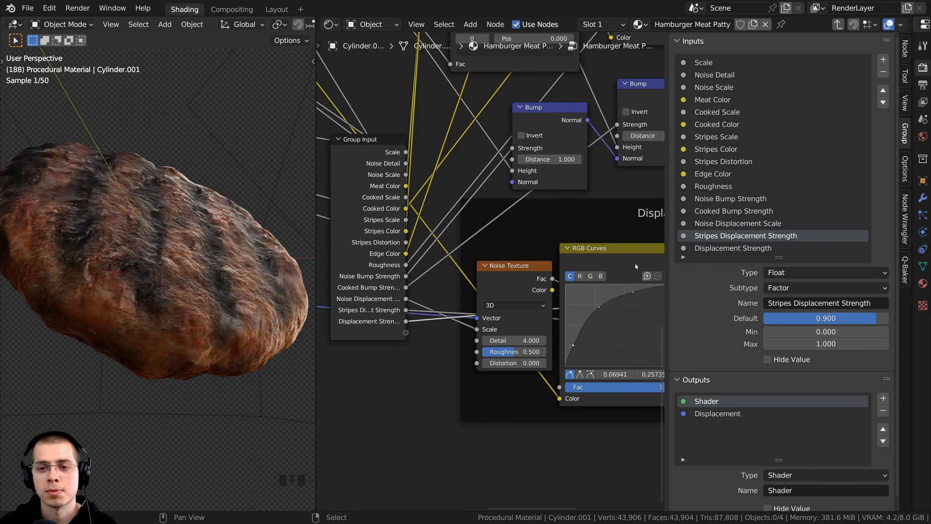
Hide the node editor's sidebar and move the Group Input node back below the Mapping frame
{"action": "scroll", "coordinate": [637, 264], "scroll_direction": "down", "scroll_amount": 2}
{"action": "middle_click_drag", "start_coordinate": [636, 264], "coordinate": [610, 275]}
{"action": "key", "text": "n"}
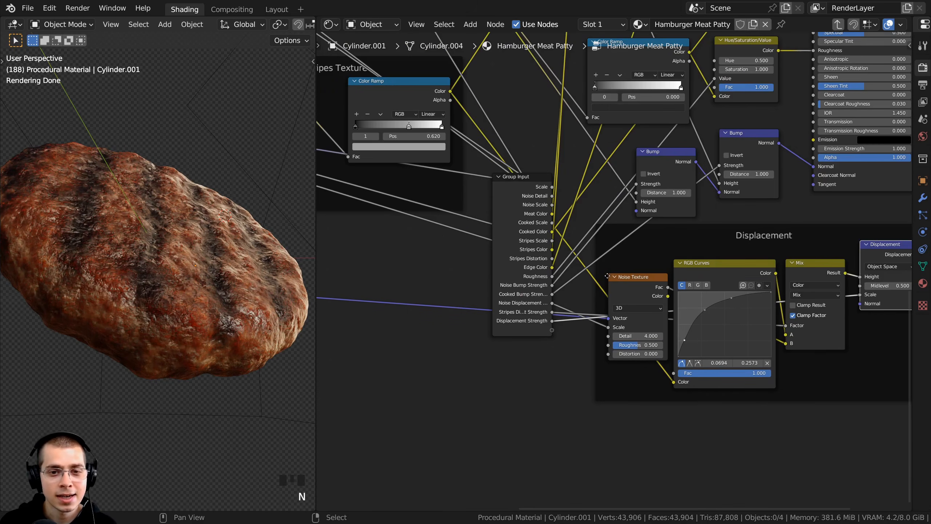
{"action": "right_click", "coordinate": [519, 232]}
{"action": "scroll", "coordinate": [610, 273], "scroll_direction": "down", "scroll_amount": 9}
{"action": "middle_click_drag", "start_coordinate": [599, 259], "coordinate": [766, 289]}
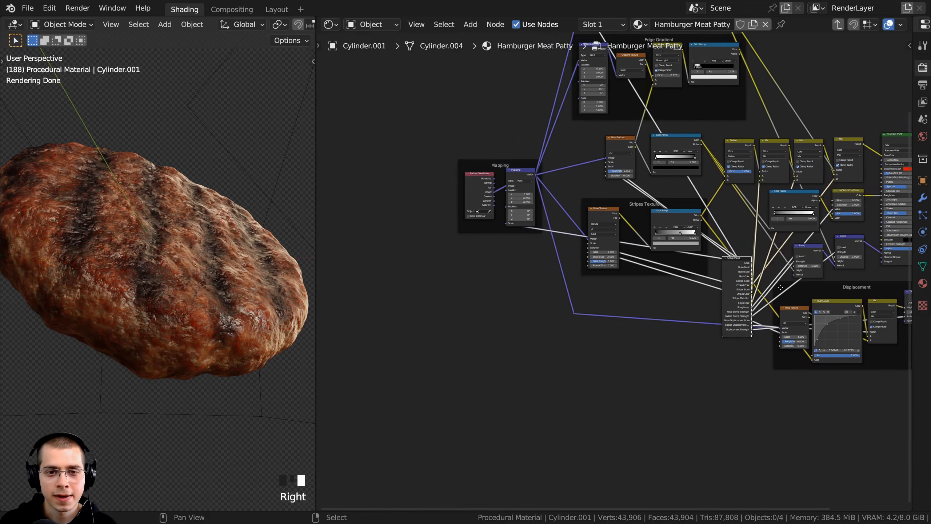
{"action": "right_click_drag", "start_coordinate": [726, 289], "coordinate": [453, 269]}
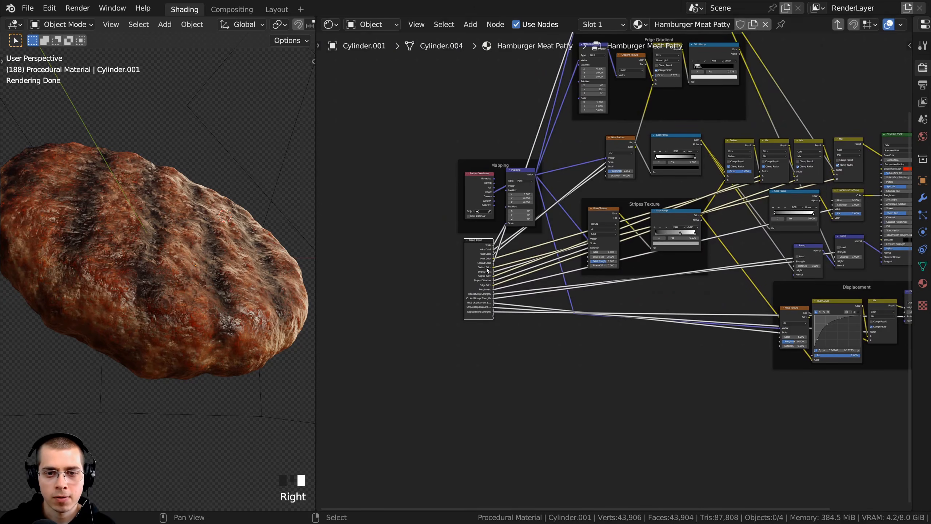
Exit the node group and widen the 3D viewport beside the node editor
{"action": "key", "text": "Home"}
{"action": "key", "text": "a"}
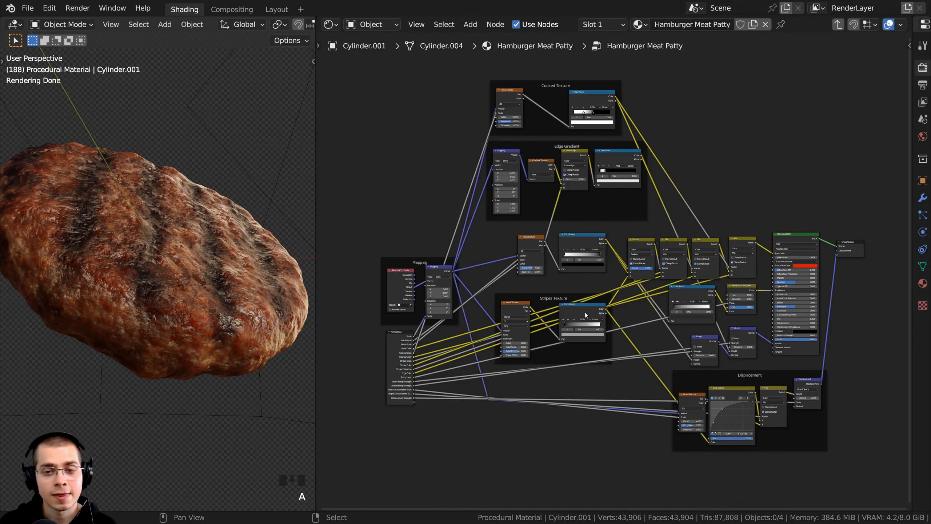
{"action": "key", "text": "Tab"}
{"action": "left_click_drag", "start_coordinate": [315, 239], "coordinate": [448, 239]}
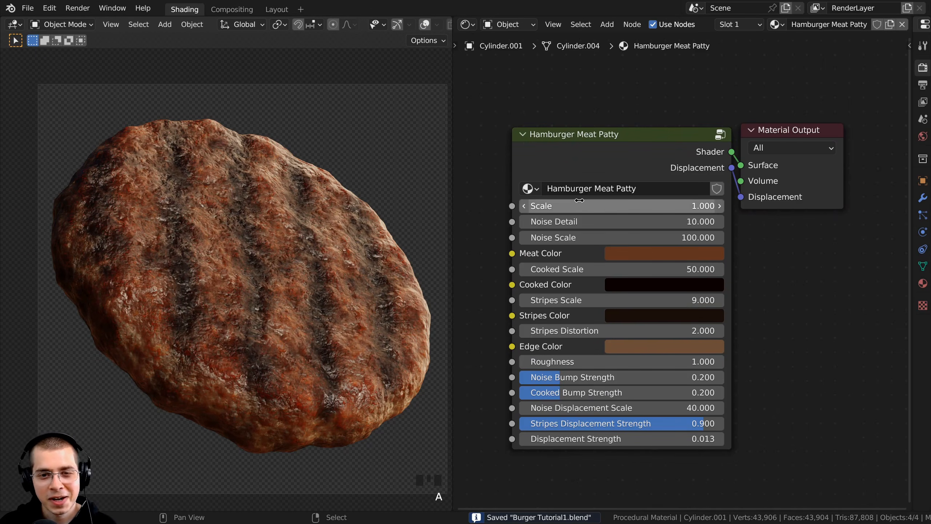
Try other Scale and Noise Scale values on the Hamburger Meat Patty group node
{"action": "left_click_drag", "start_coordinate": [579, 200], "coordinate": [607, 237]}
{"action": "right_click", "coordinate": [619, 206]}
{"action": "right_click", "coordinate": [607, 237]}
Try a brighter Meat Color on the Hamburger Meat Patty group node
{"action": "left_click", "coordinate": [616, 254]}
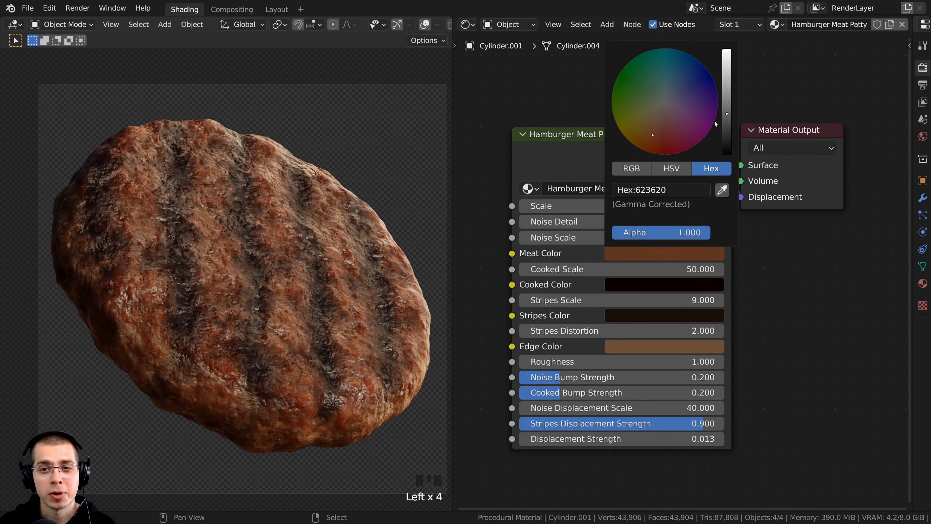
{"action": "left_click_drag", "start_coordinate": [727, 114], "coordinate": [718, 100]}
{"action": "right_click", "coordinate": [719, 100]}
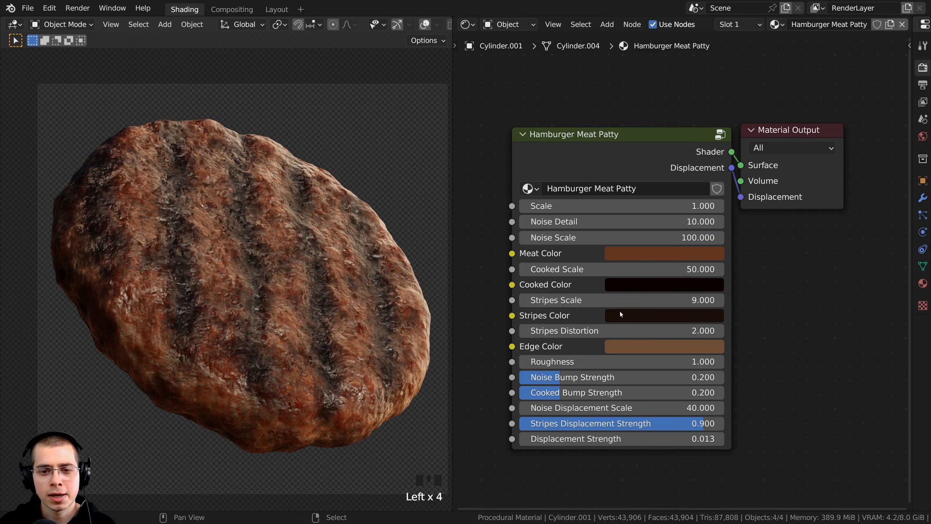
Try a lighter Stripes Color and a different Stripes Scale on the group node
{"action": "left_click", "coordinate": [630, 316]}
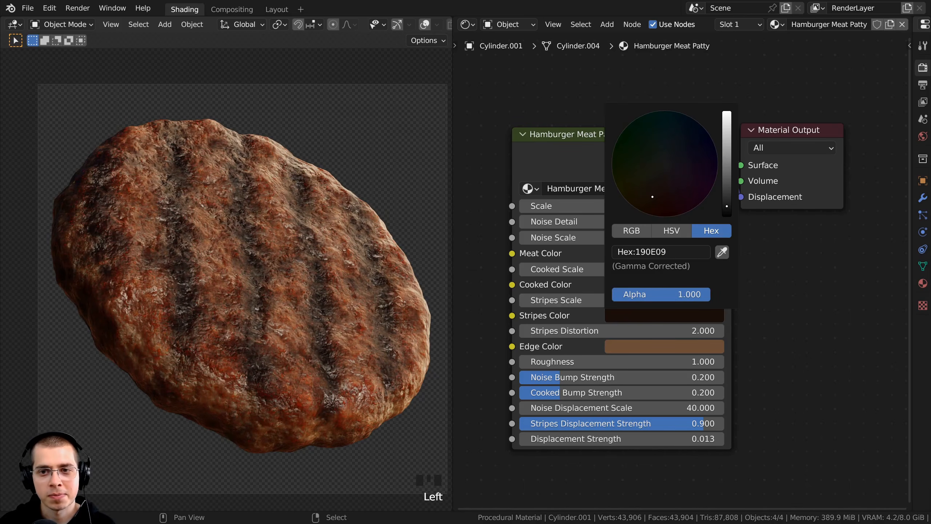
{"action": "left_click_drag", "start_coordinate": [726, 206], "coordinate": [727, 169]}
{"action": "right_click", "coordinate": [726, 170]}
{"action": "left_click_drag", "start_coordinate": [594, 300], "coordinate": [656, 300]}
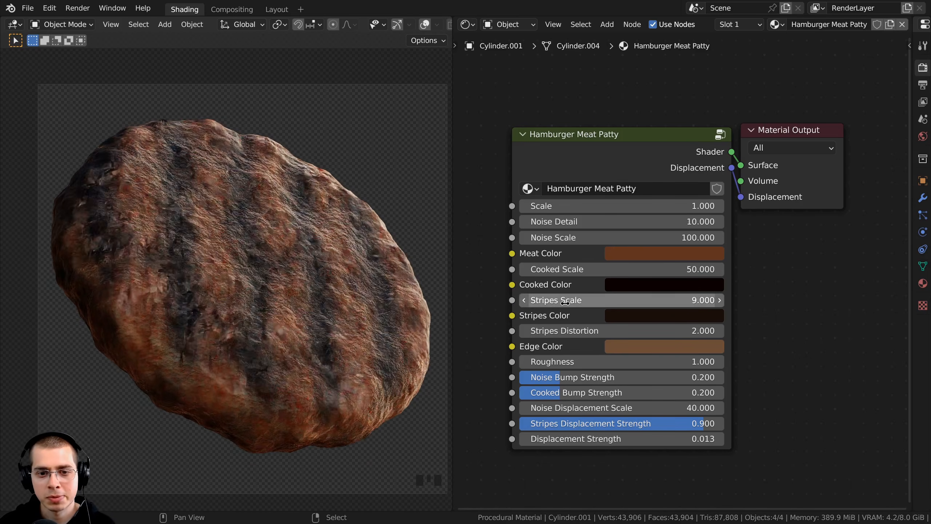
Try other Roughness, Noise Bump Strength and Noise Displacement Scale values on the group node
{"action": "right_click", "coordinate": [560, 363]}
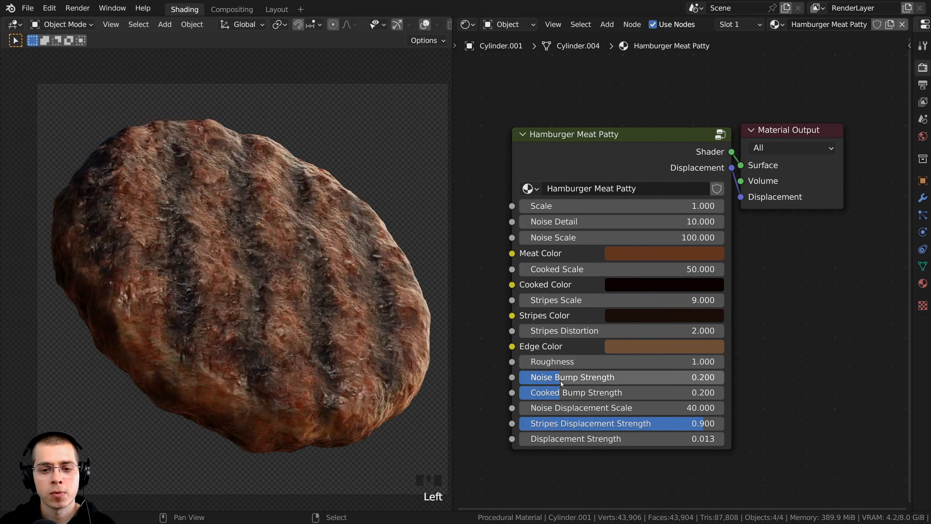
{"action": "left_click_drag", "start_coordinate": [558, 378], "coordinate": [539, 423]}
{"action": "right_click", "coordinate": [572, 378]}
{"action": "right_click", "coordinate": [564, 408]}
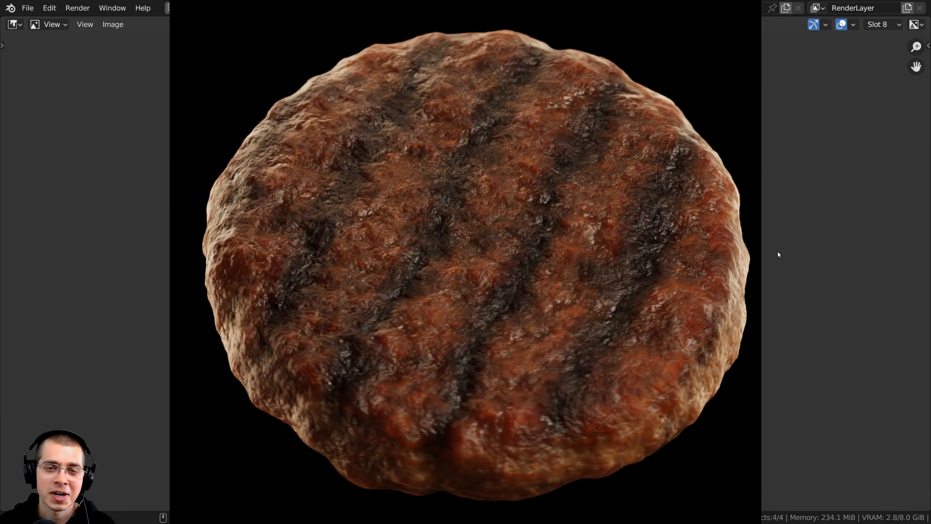